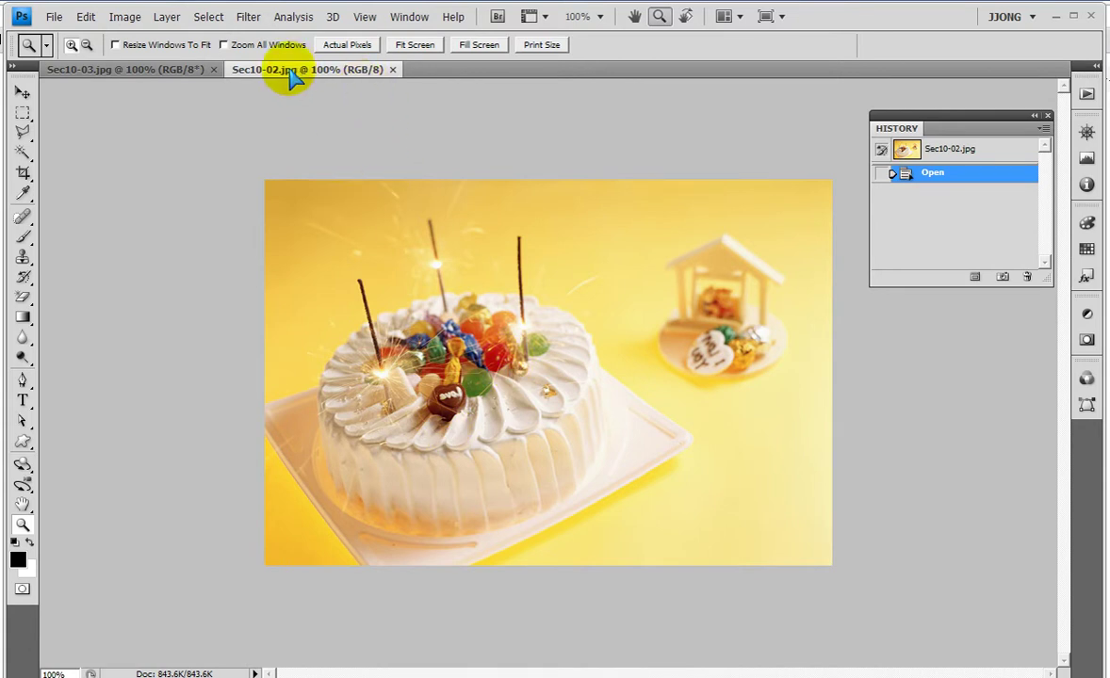
# Float both documents and drag the cake photo into Sec10-03 as Layer 1, accepting the profile conversion
pyautogui.moveTo(288, 70); pyautogui.dragTo(421, 114)
pyautogui.moveTo(141, 70); pyautogui.dragTo(153, 200)
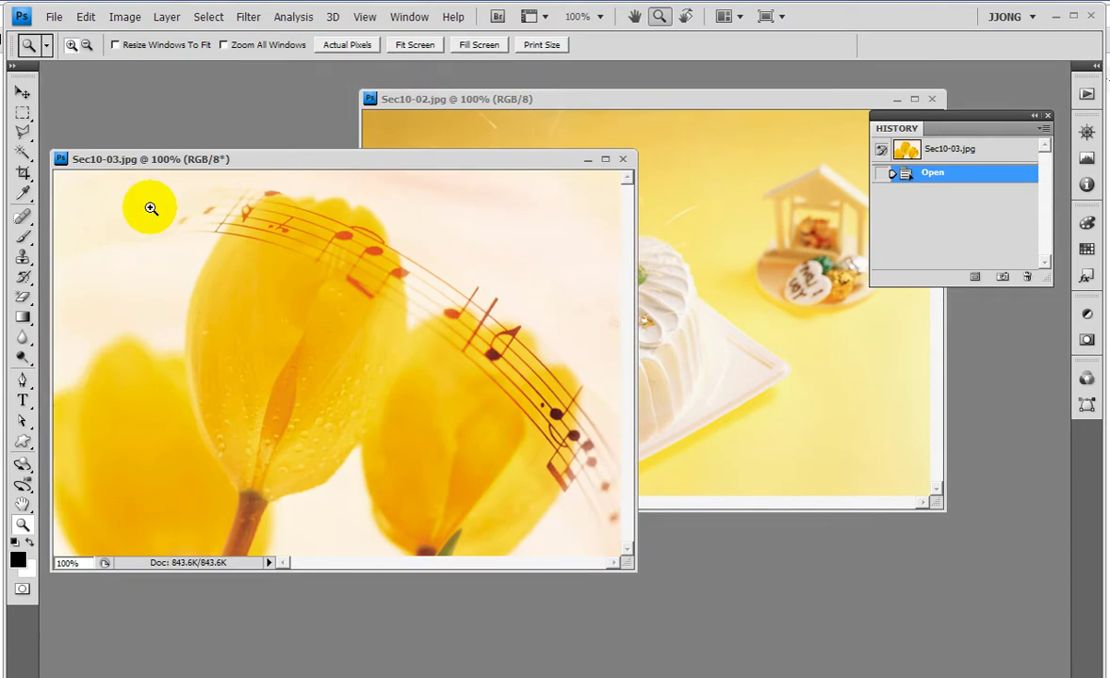
pyautogui.moveTo(584, 98); pyautogui.dragTo(749, 180)
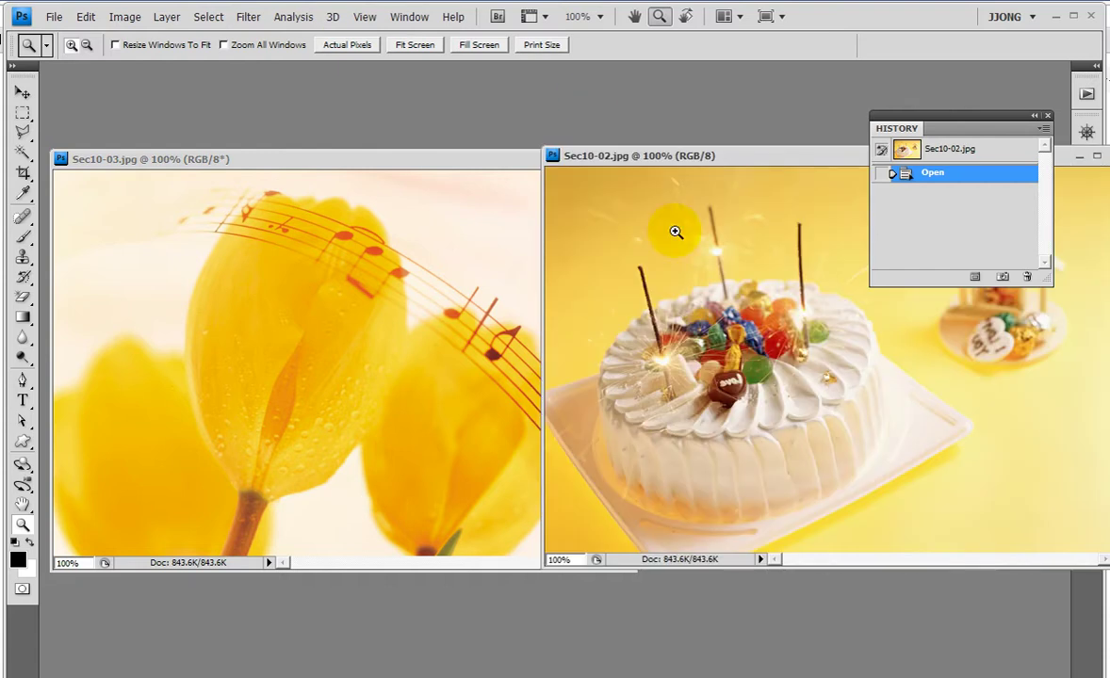
pyautogui.click(22, 92)
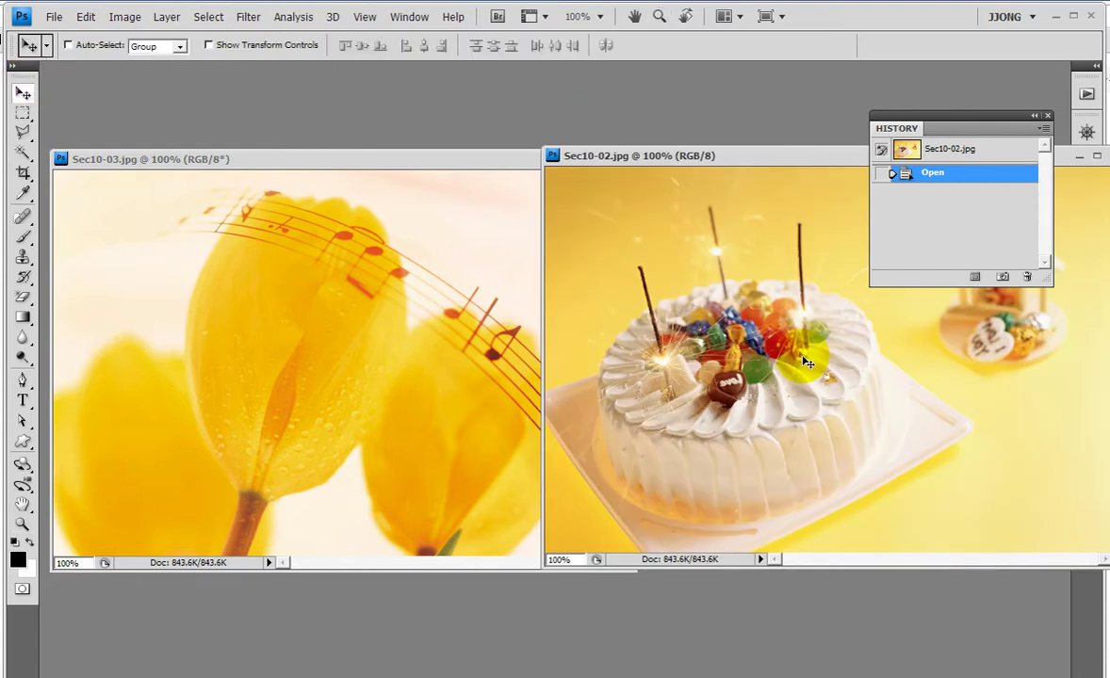
pyautogui.moveTo(807, 359); pyautogui.dragTo(441, 385)
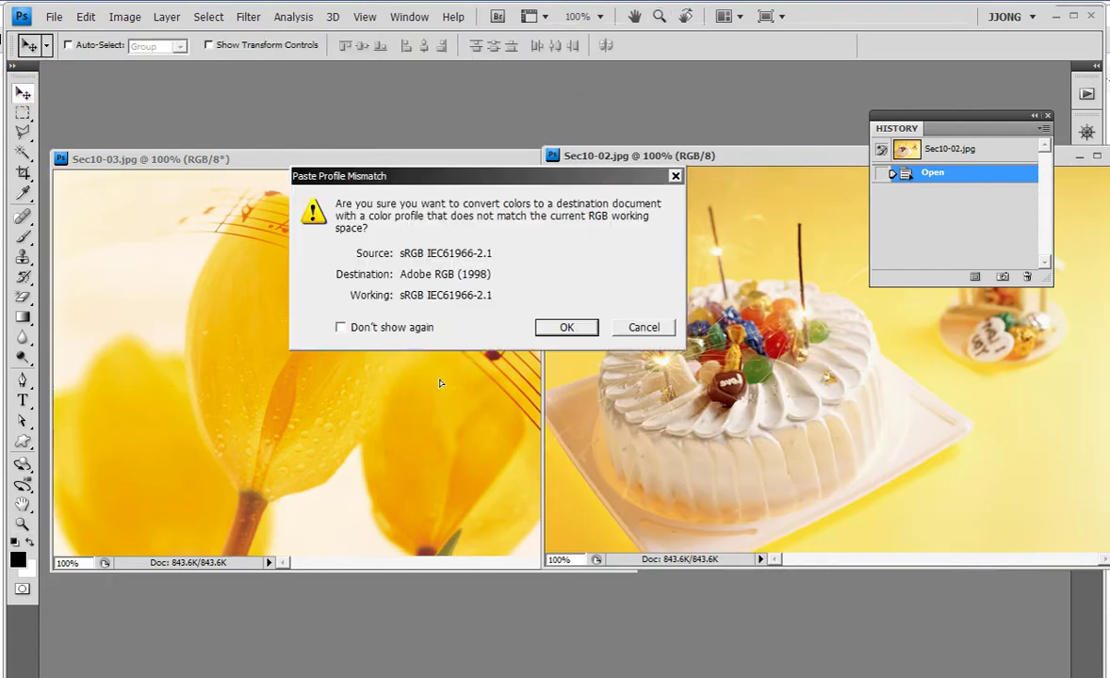
pyautogui.click(566, 328)
# Close the cake file, enlarge the Sec10-03 window, and align the cake layer over the canvas
pyautogui.moveTo(774, 161); pyautogui.dragTo(451, 174)
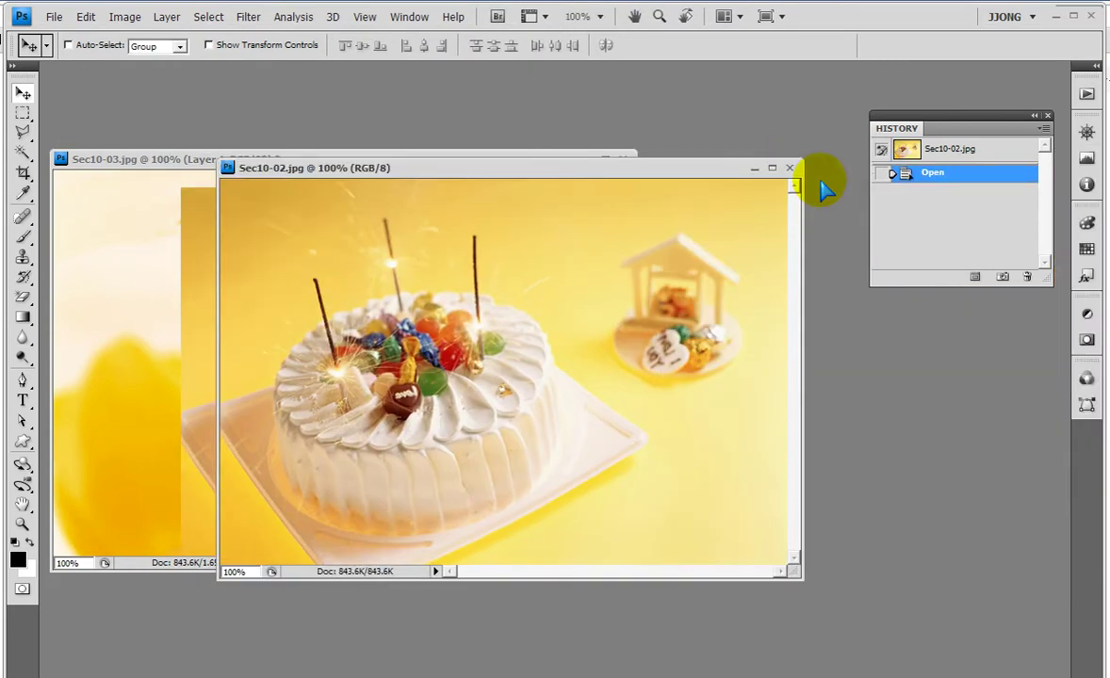
pyautogui.click(790, 169)
pyautogui.moveTo(560, 159); pyautogui.dragTo(613, 102)
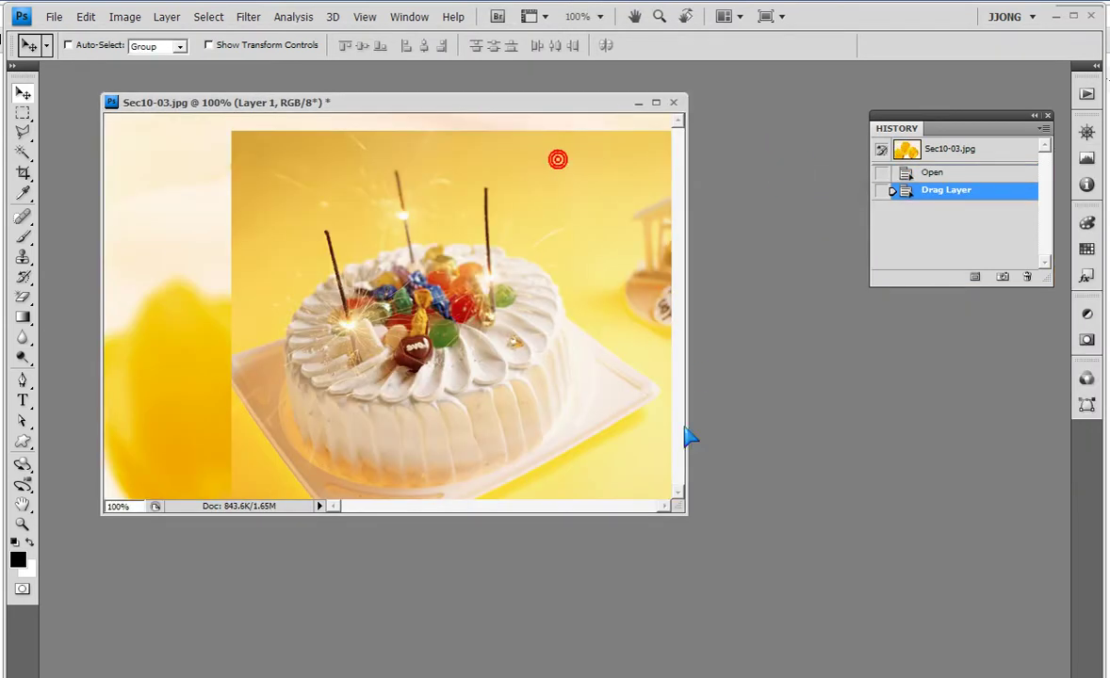
pyautogui.moveTo(677, 511); pyautogui.dragTo(990, 671)
pyautogui.moveTo(535, 396)
pyautogui.mouseDown()
pyautogui.moveTo(448, 396)
pyautogui.moveTo(487, 348)
pyautogui.moveTo(454, 377)
pyautogui.mouseUp()
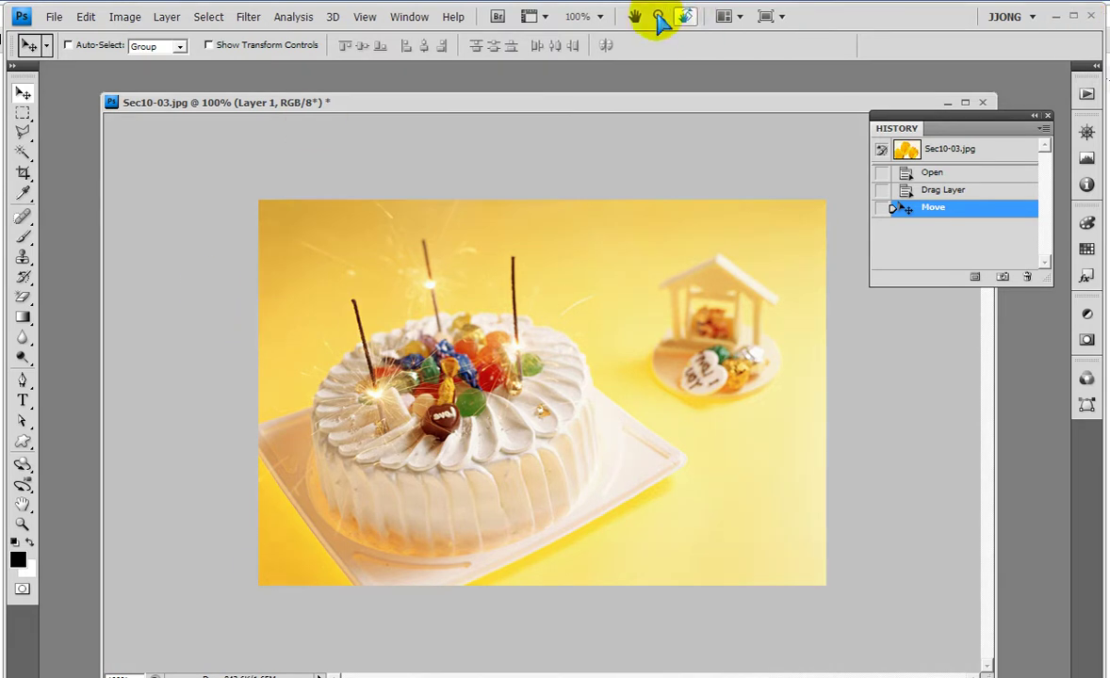
# Switch to the custom workspace so the Layers panel is visible
pyautogui.click(1006, 17)
pyautogui.click(1010, 38)
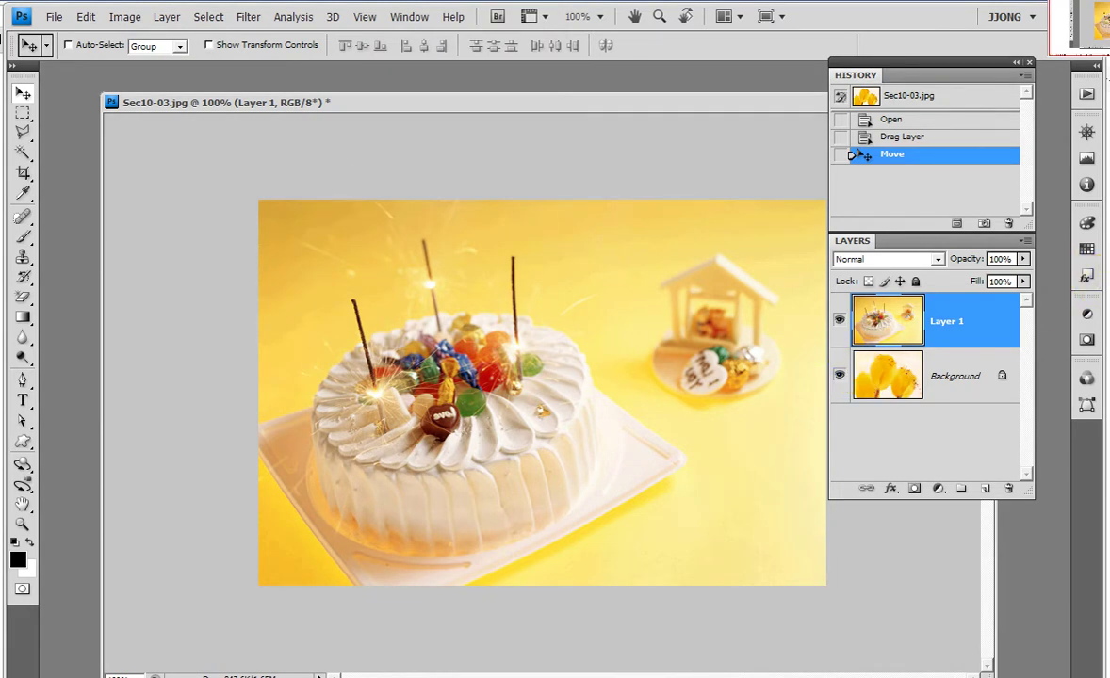
pyautogui.moveTo(803, 243)
pyautogui.mouseDown()
pyautogui.moveTo(926, 397)
pyautogui.moveTo(990, 438)
pyautogui.mouseUp()
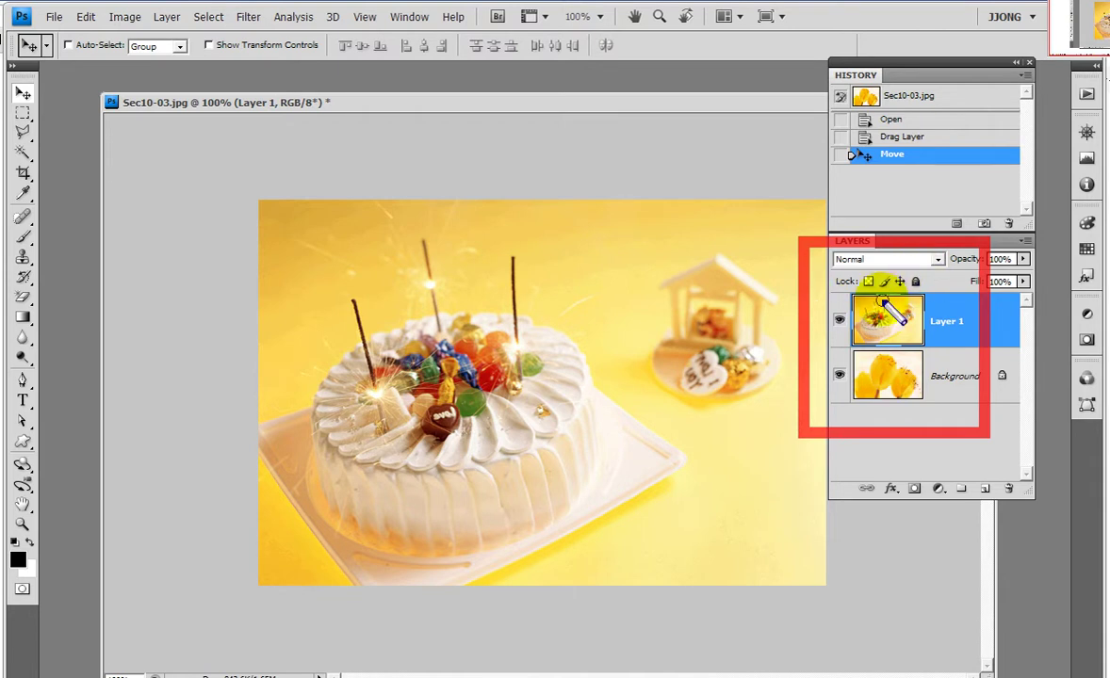
pyautogui.moveTo(861, 296)
pyautogui.mouseDown()
pyautogui.moveTo(898, 311)
pyautogui.moveTo(909, 341)
pyautogui.mouseUp()
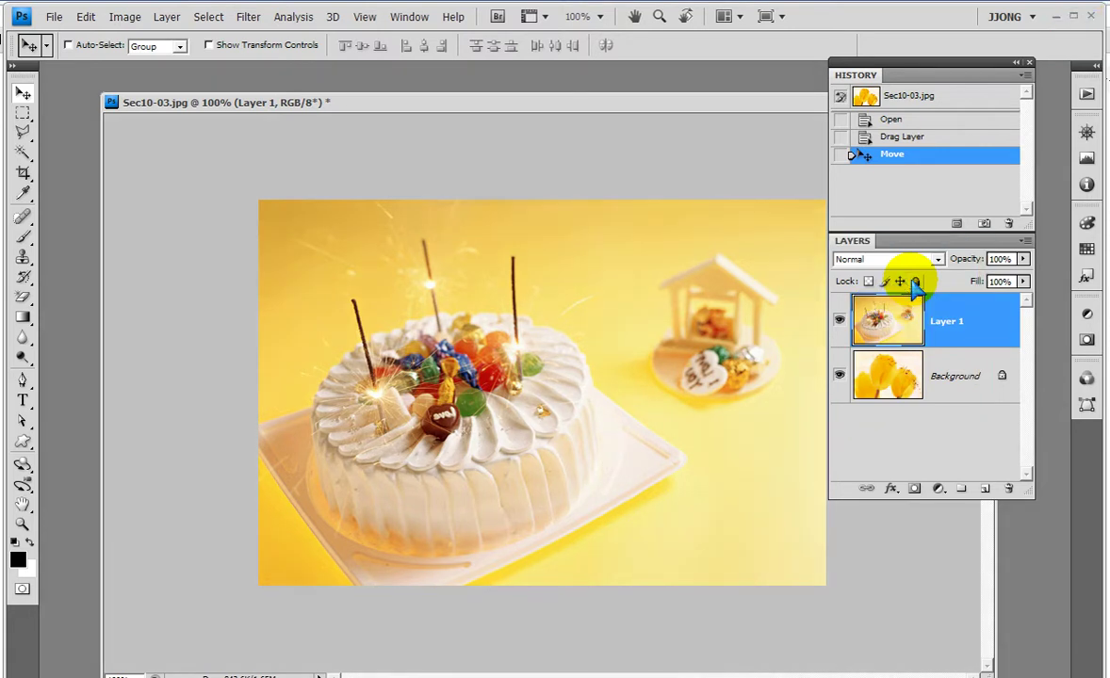
# Add a white layer mask to Layer 1 and reset colours to default black and white
pyautogui.click(947, 326)
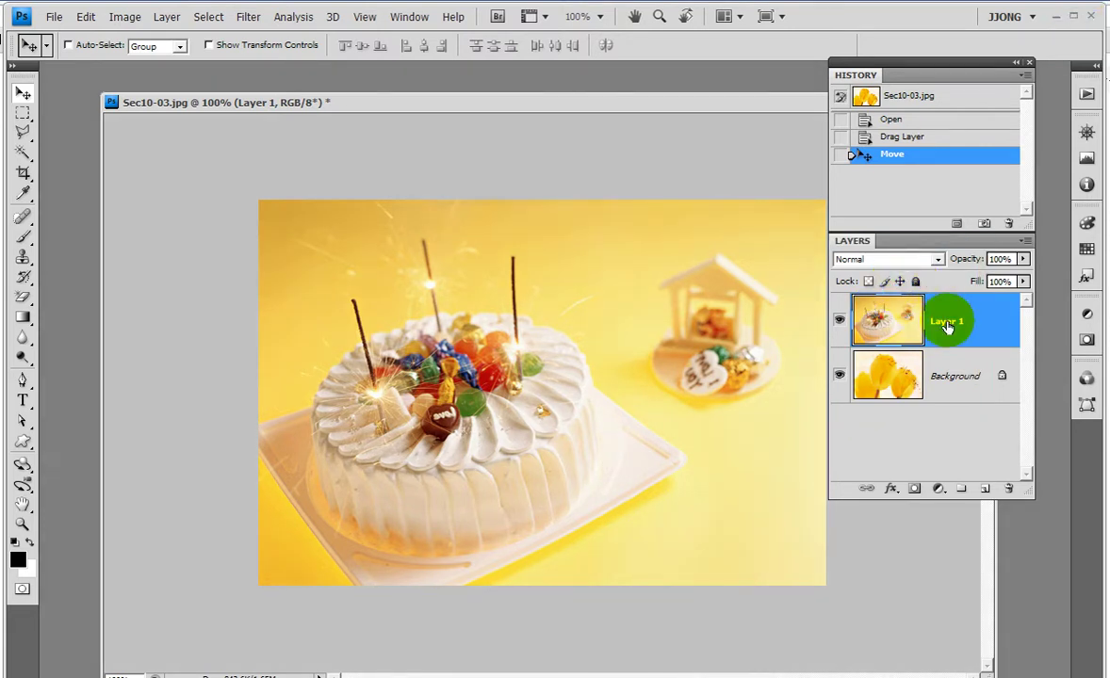
pyautogui.click(913, 491)
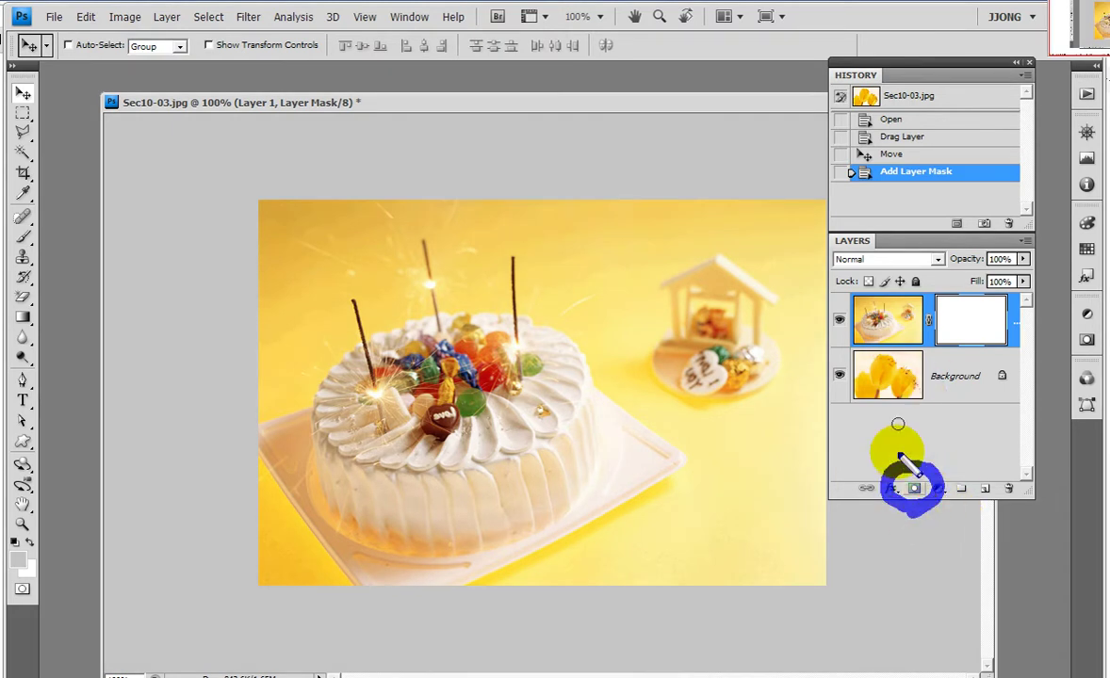
pyautogui.moveTo(912, 467); pyautogui.dragTo(956, 341)
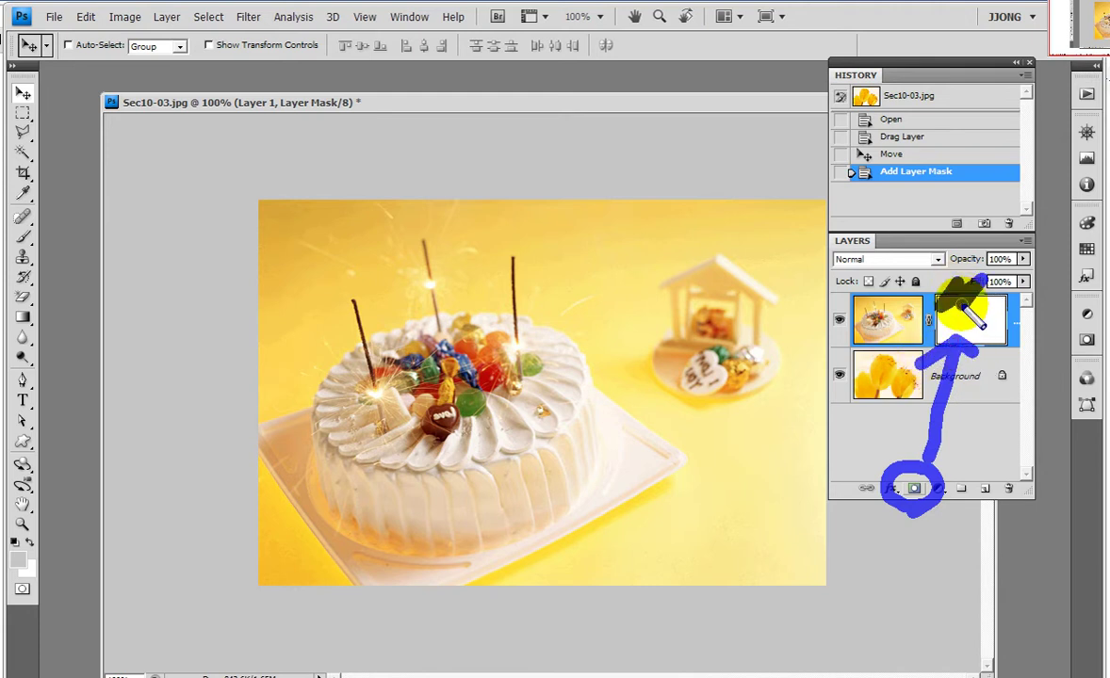
pyautogui.moveTo(970, 300); pyautogui.dragTo(1008, 314)
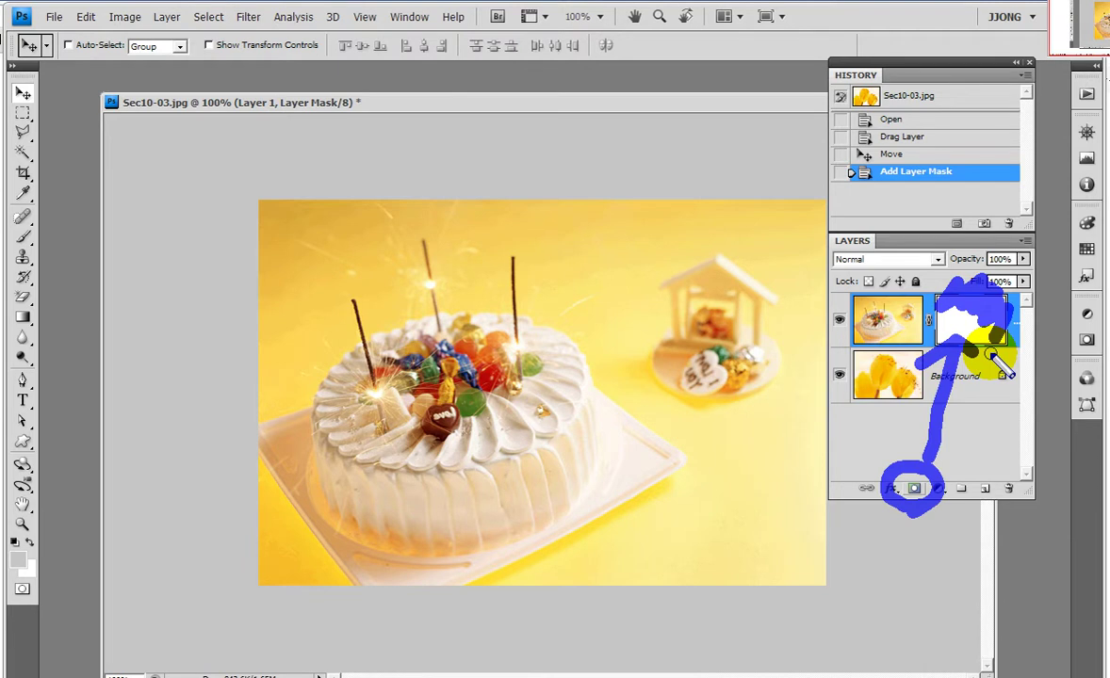
pyautogui.press('Escape')
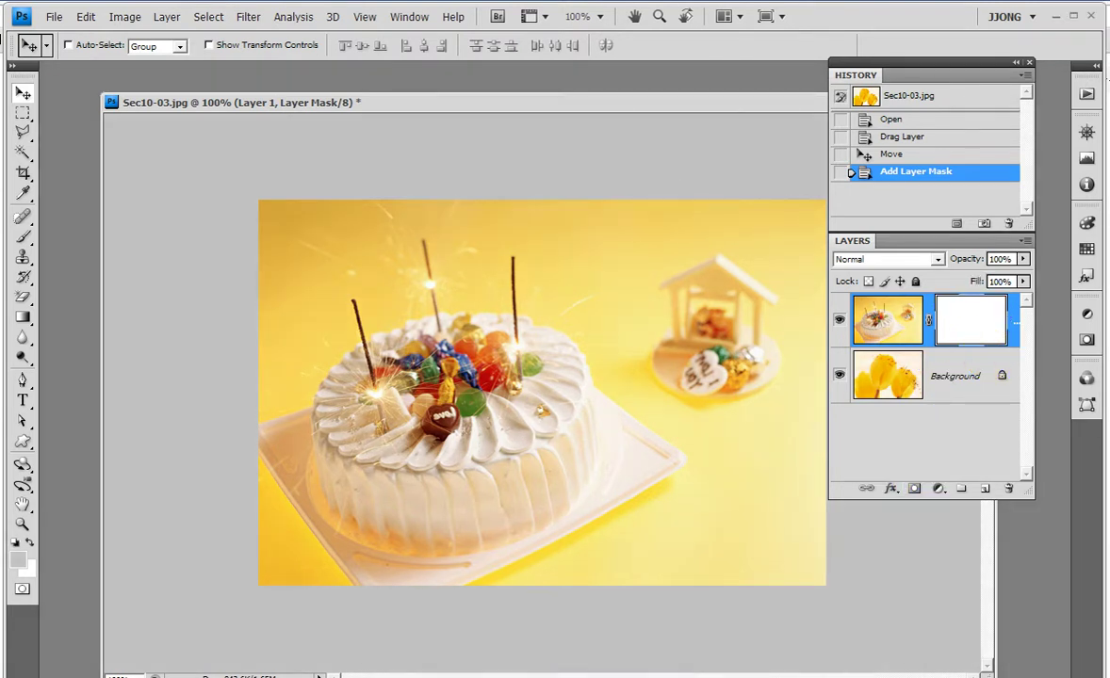
pyautogui.click(16, 544)
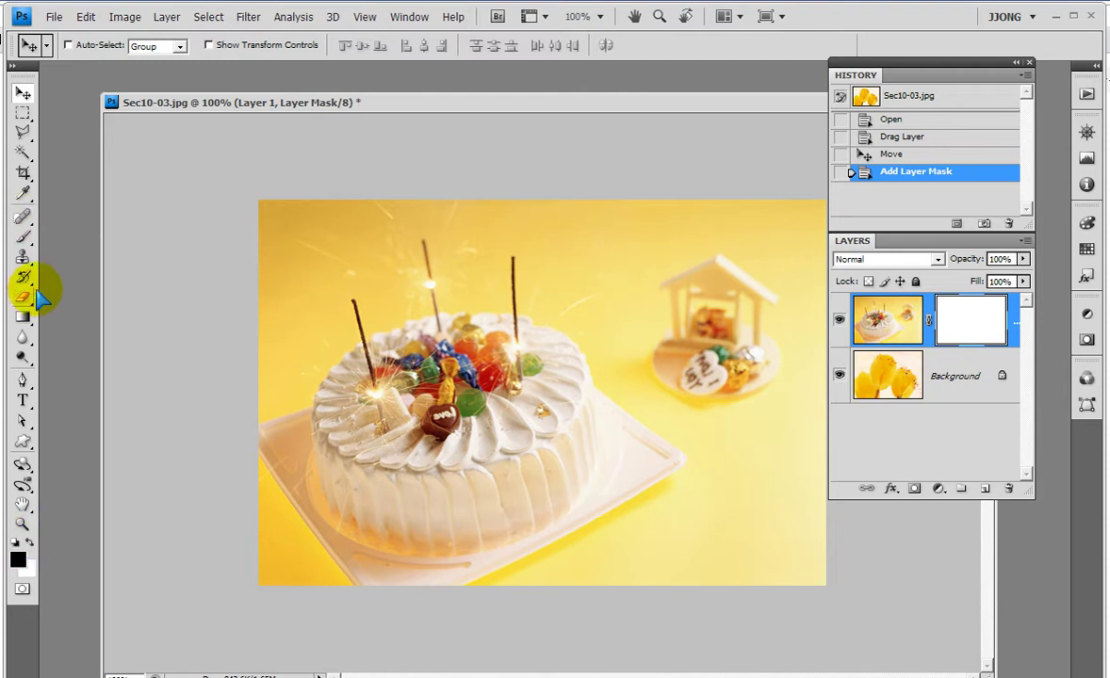
# Paint black on Layer 1's mask around the cake with a 200 px soft brush at 0% hardness
pyautogui.click(23, 237)
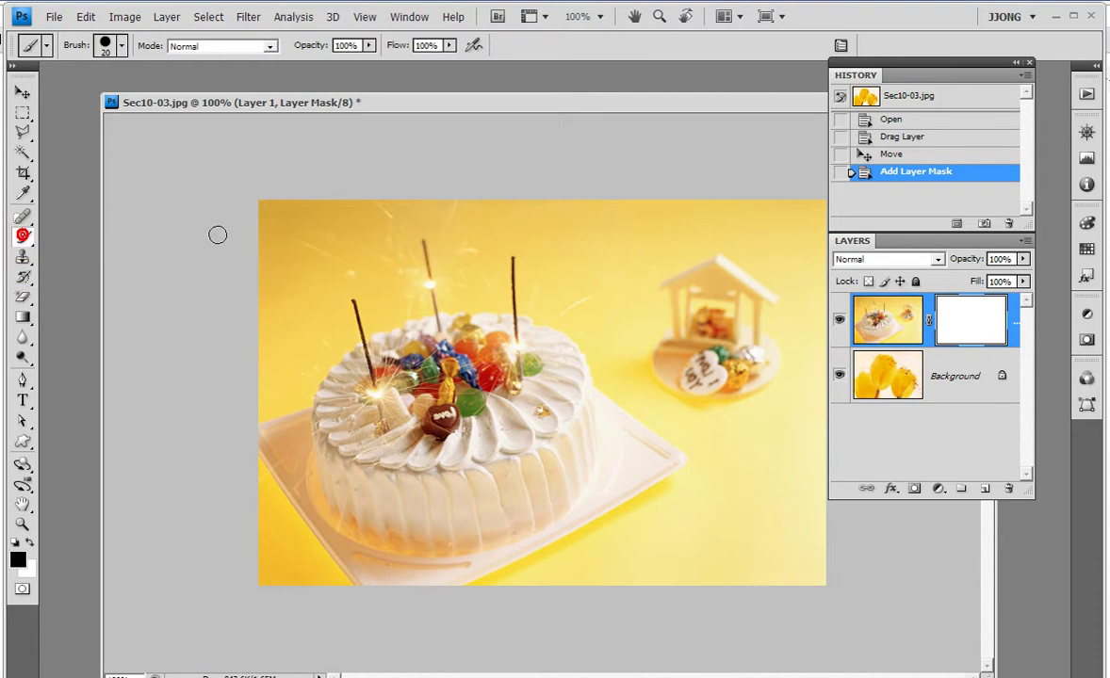
pyautogui.click(120, 45)
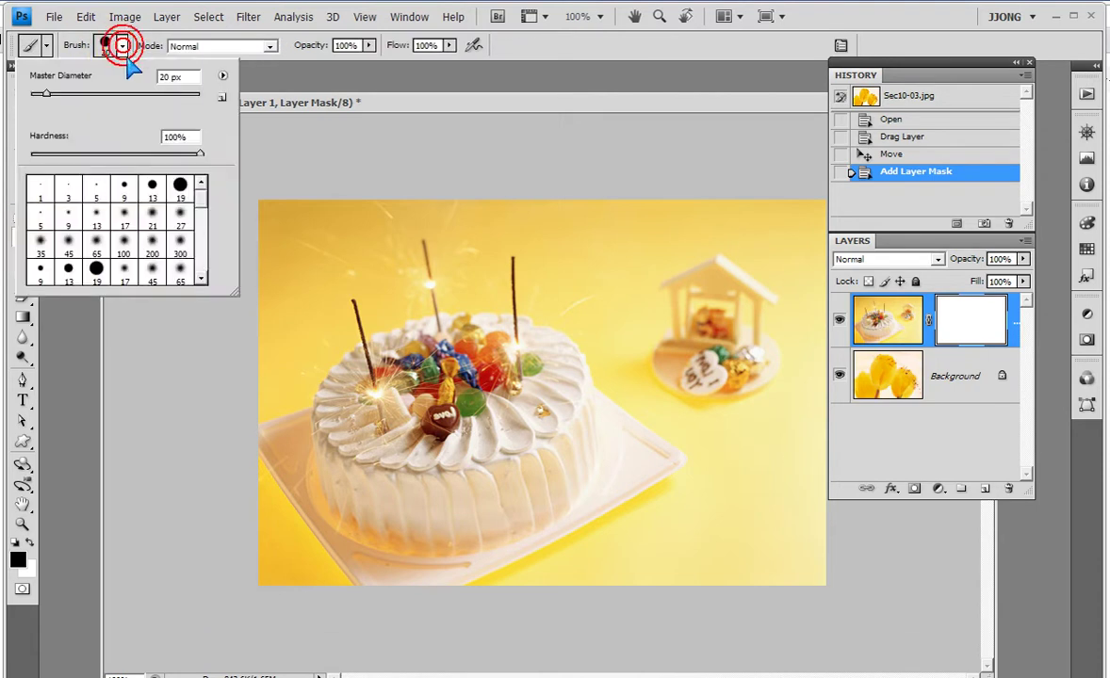
pyautogui.click(152, 243)
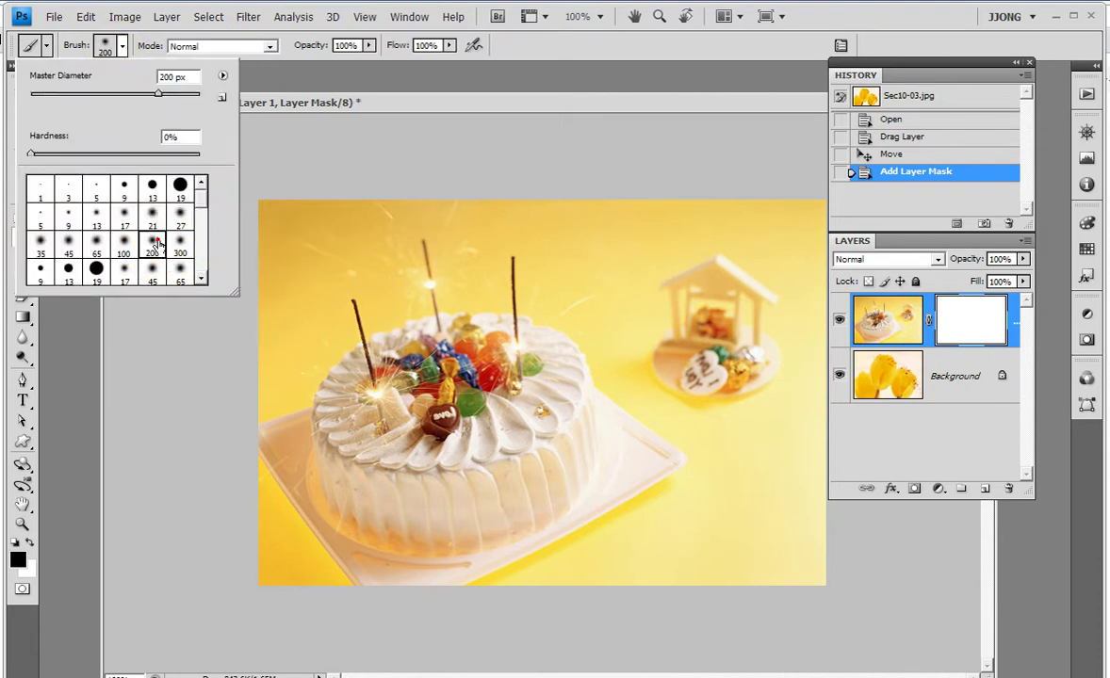
pyautogui.click(300, 198)
pyautogui.moveTo(353, 231)
pyautogui.mouseDown()
pyautogui.moveTo(647, 154)
pyautogui.moveTo(692, 231)
pyautogui.moveTo(796, 203)
pyautogui.moveTo(798, 332)
pyautogui.moveTo(772, 533)
pyautogui.moveTo(744, 528)
pyautogui.mouseUp()
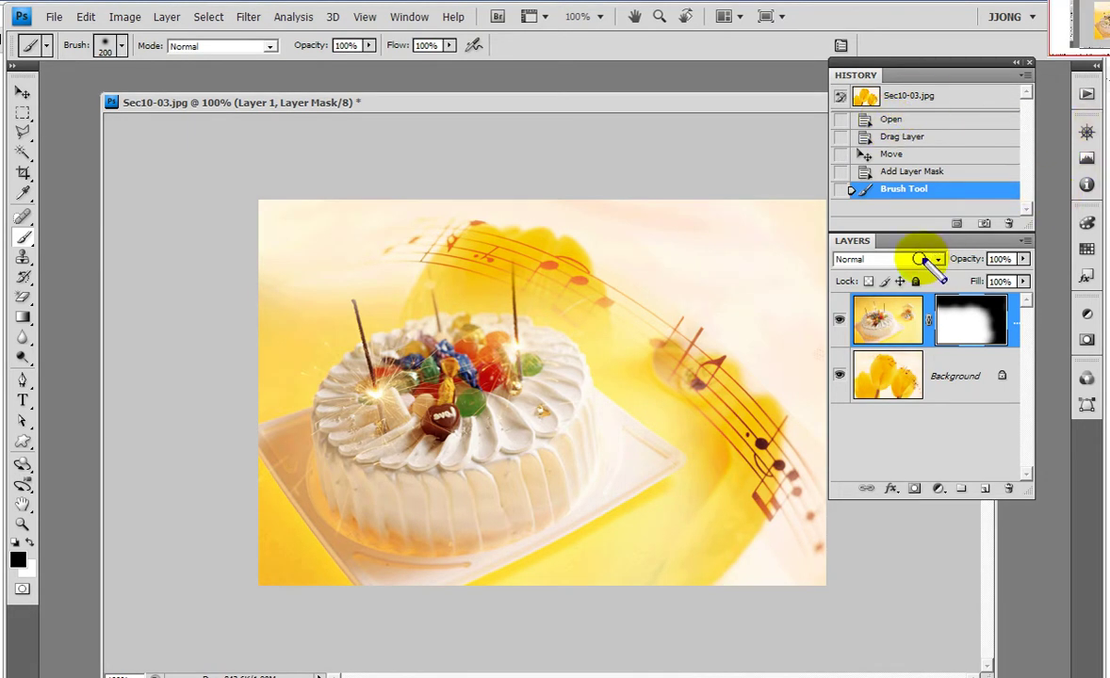
pyautogui.moveTo(921, 255); pyautogui.dragTo(1053, 351)
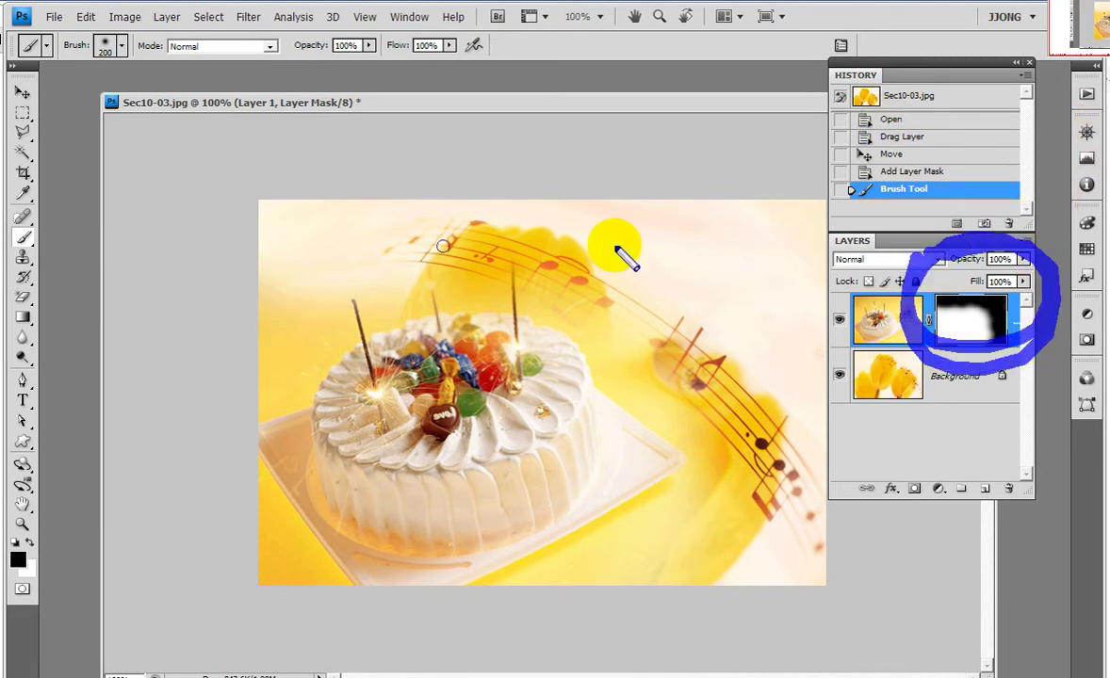
pyautogui.moveTo(384, 179)
pyautogui.mouseDown()
pyautogui.moveTo(469, 189)
pyautogui.moveTo(614, 241)
pyautogui.moveTo(799, 485)
pyautogui.moveTo(792, 639)
pyautogui.moveTo(773, 640)
pyautogui.mouseUp()
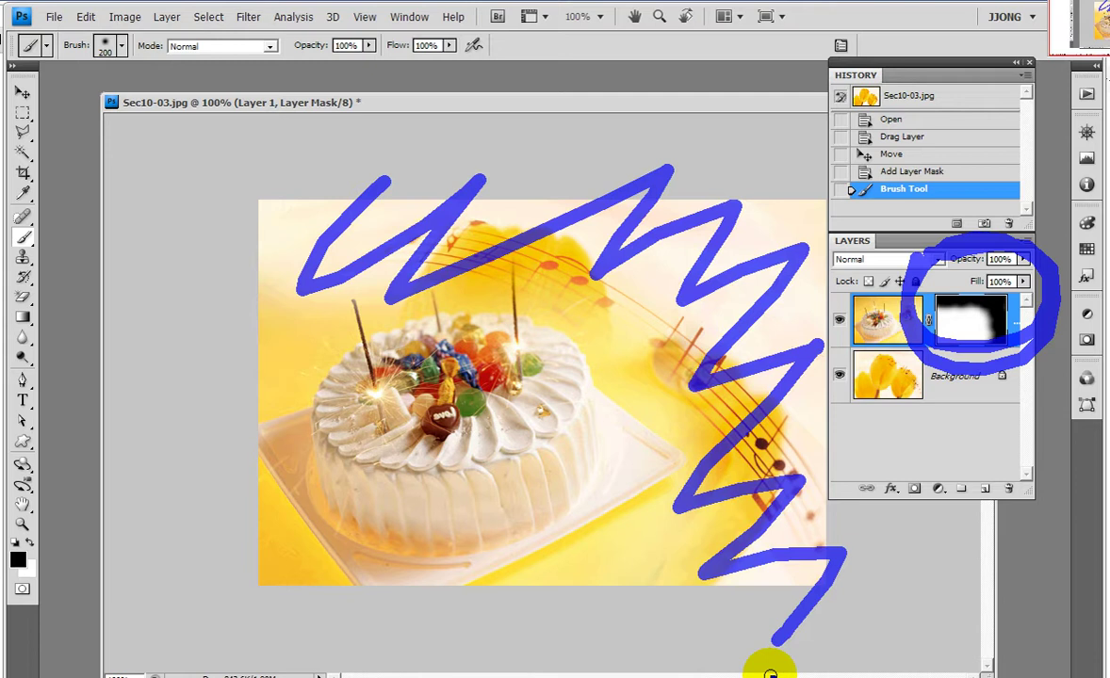
pyautogui.press('Escape')
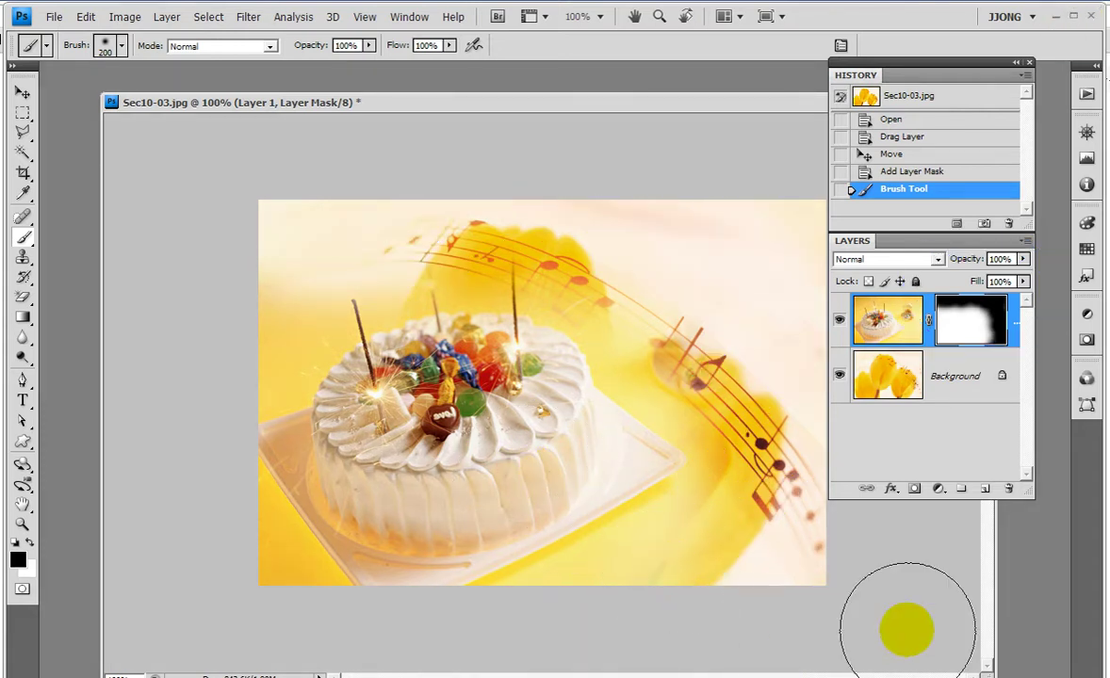
# Add an empty Layer 2 and select the entire canvas
pyautogui.click(986, 489)
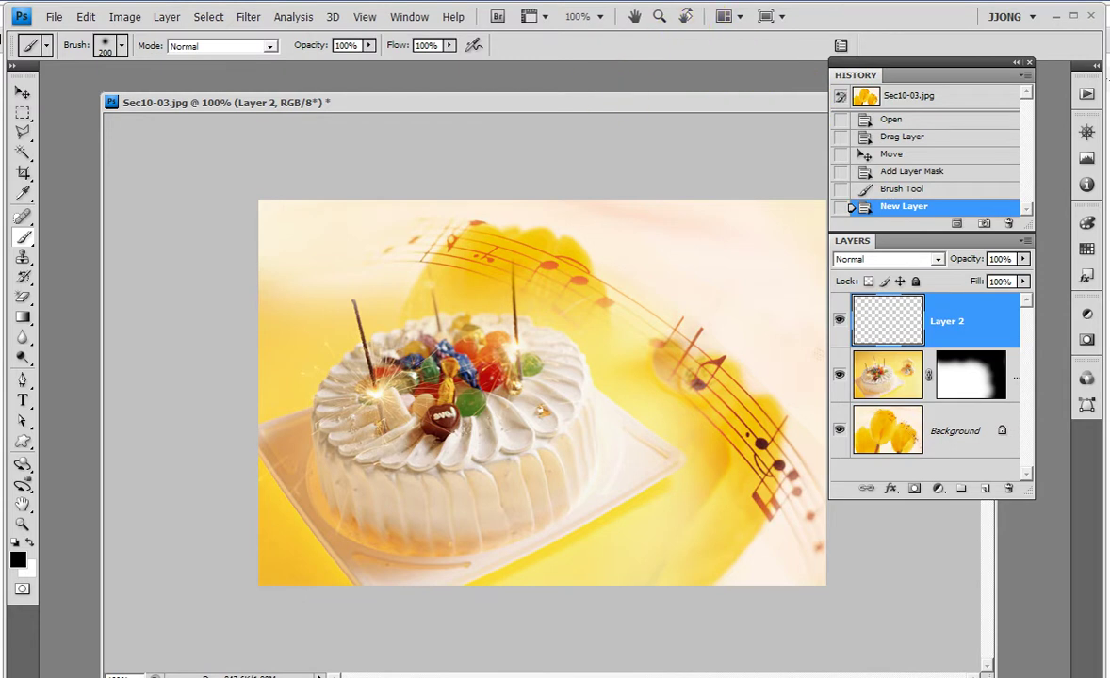
pyautogui.click(209, 16)
pyautogui.click(212, 35)
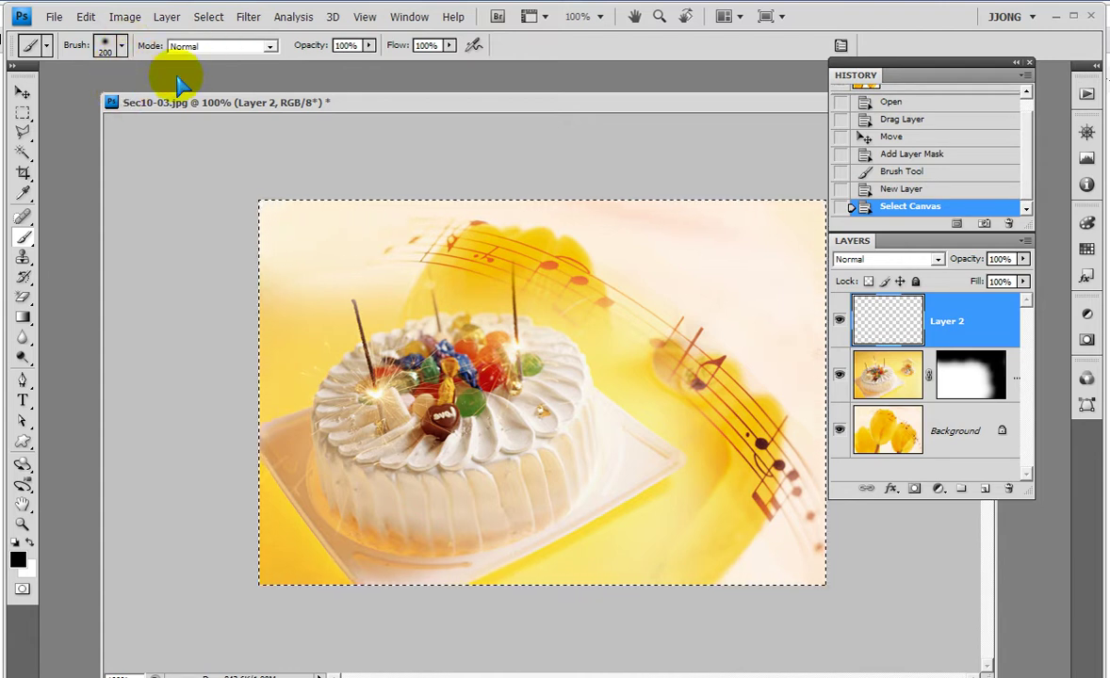
# Try a 100-pixel Border selection modification, then undo it
pyautogui.click(208, 16)
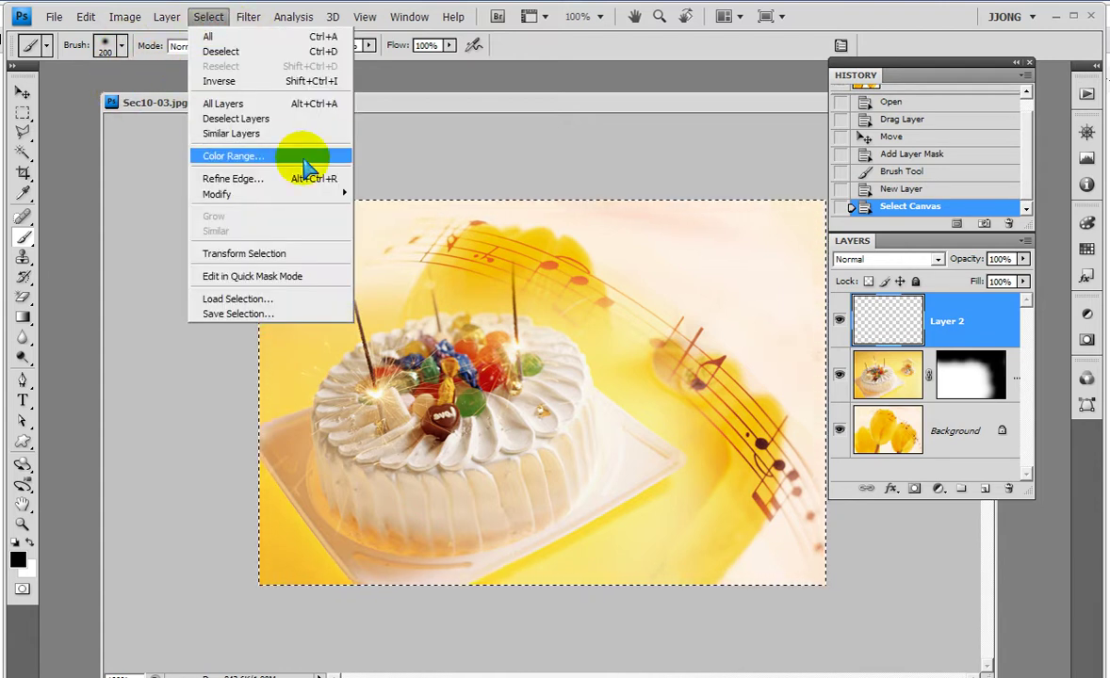
pyautogui.moveTo(217, 194)
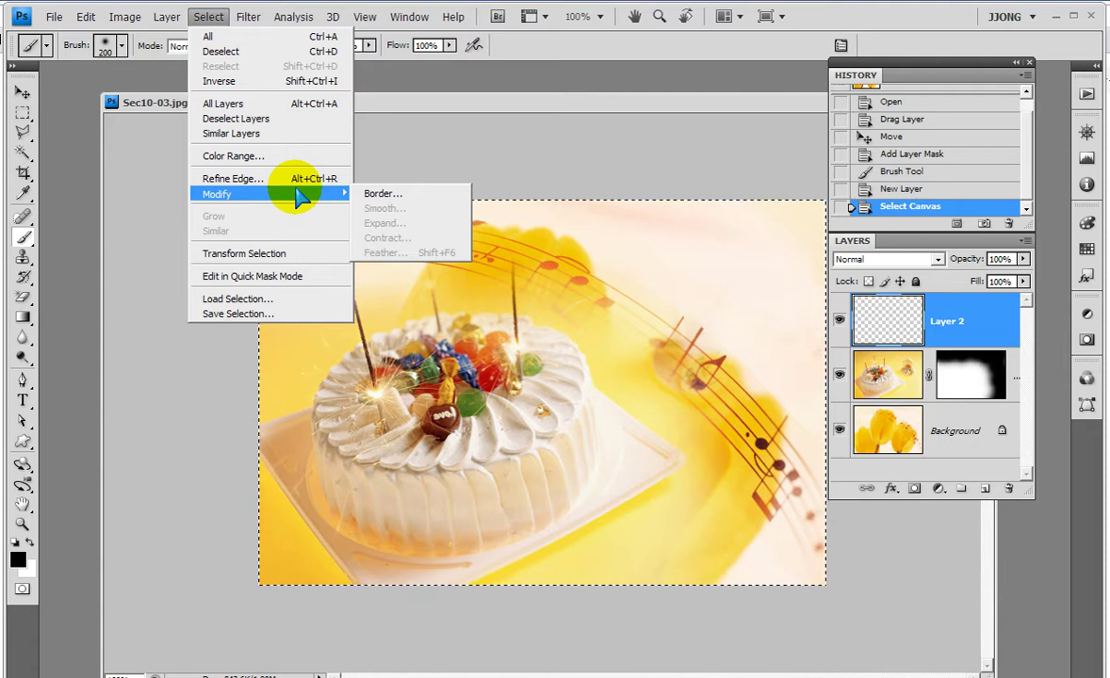
pyautogui.click(379, 193)
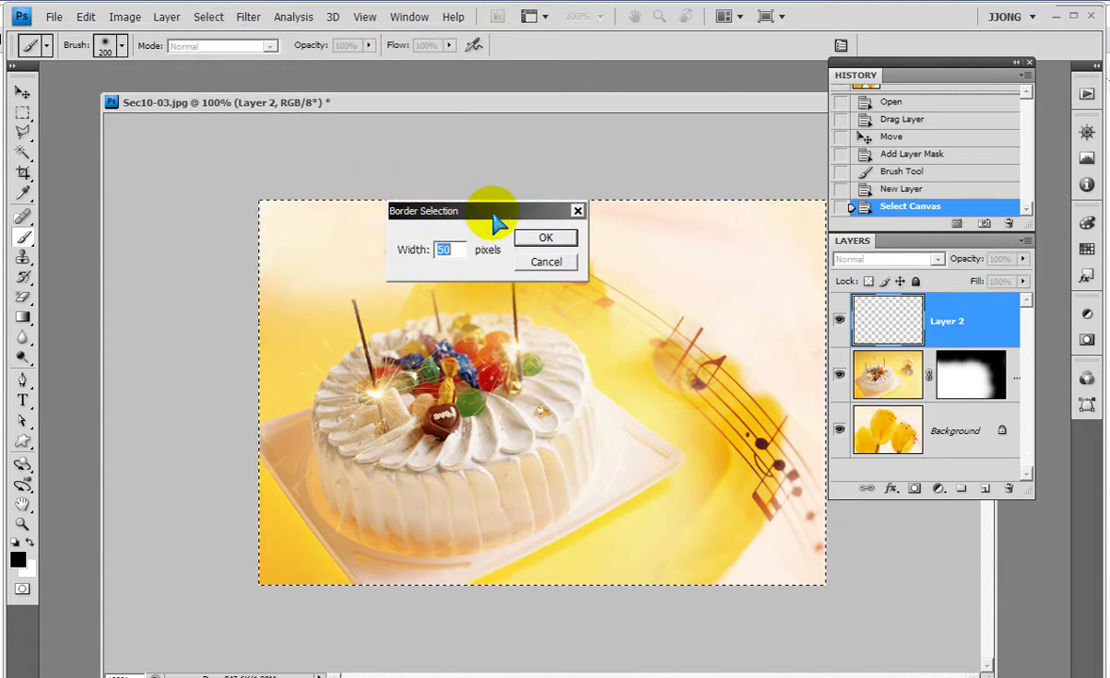
pyautogui.write('100')
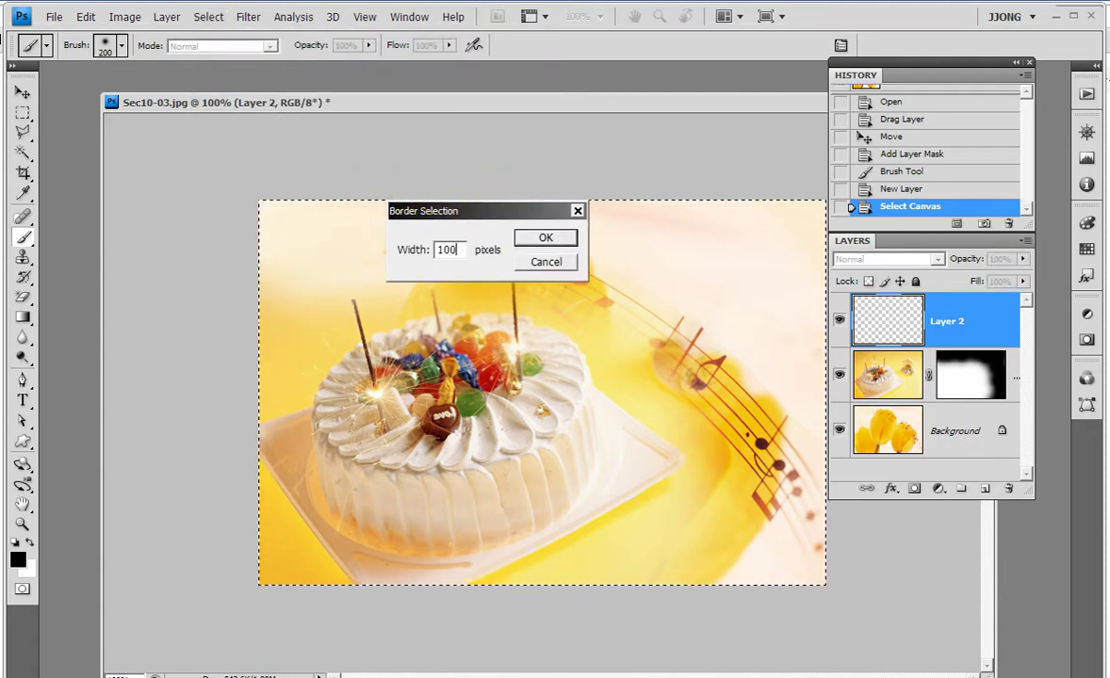
pyautogui.click(554, 240)
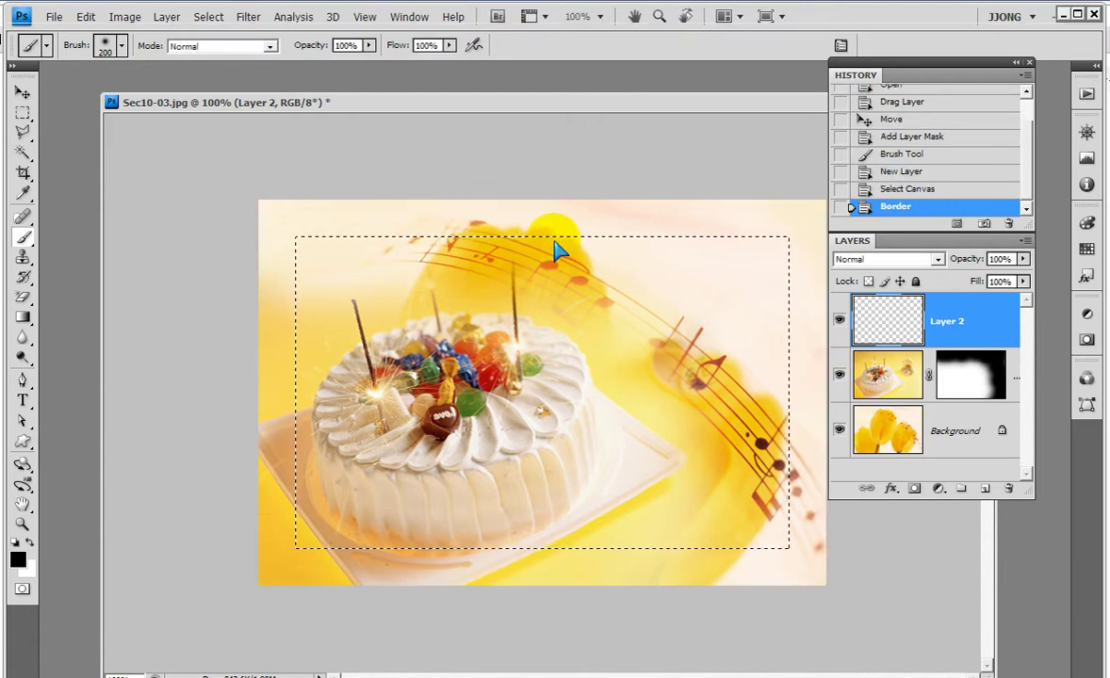
pyautogui.hotkey('ctrl', 'z')
# Turn the canvas selection into a 50-pixel border band
pyautogui.press('z')
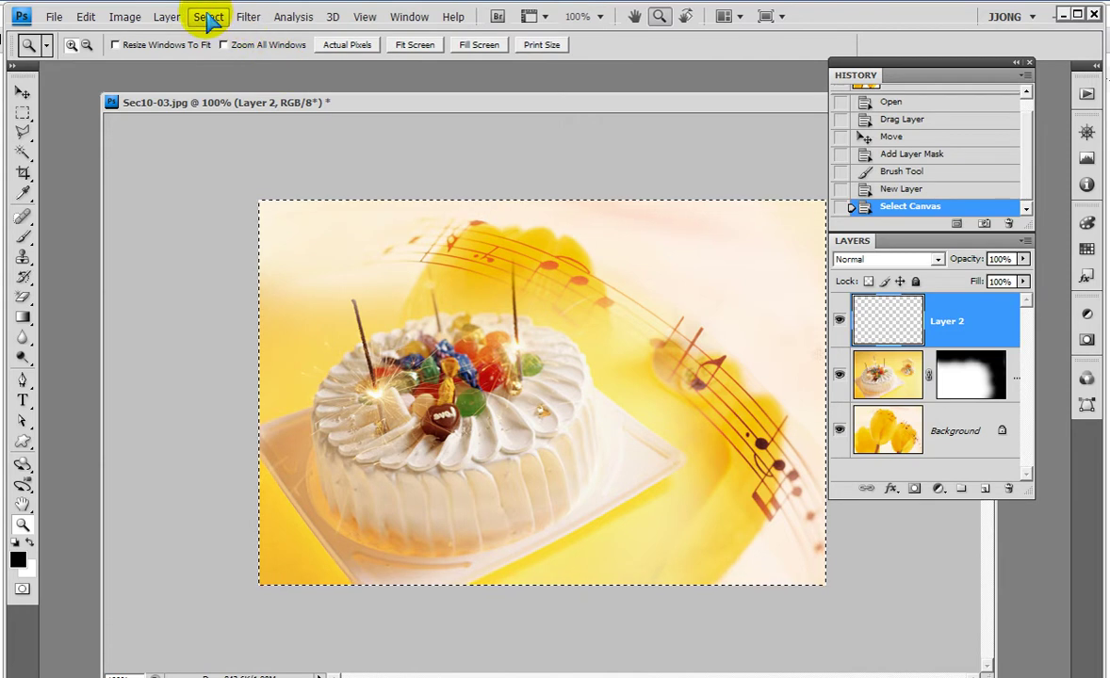
pyautogui.click(208, 16)
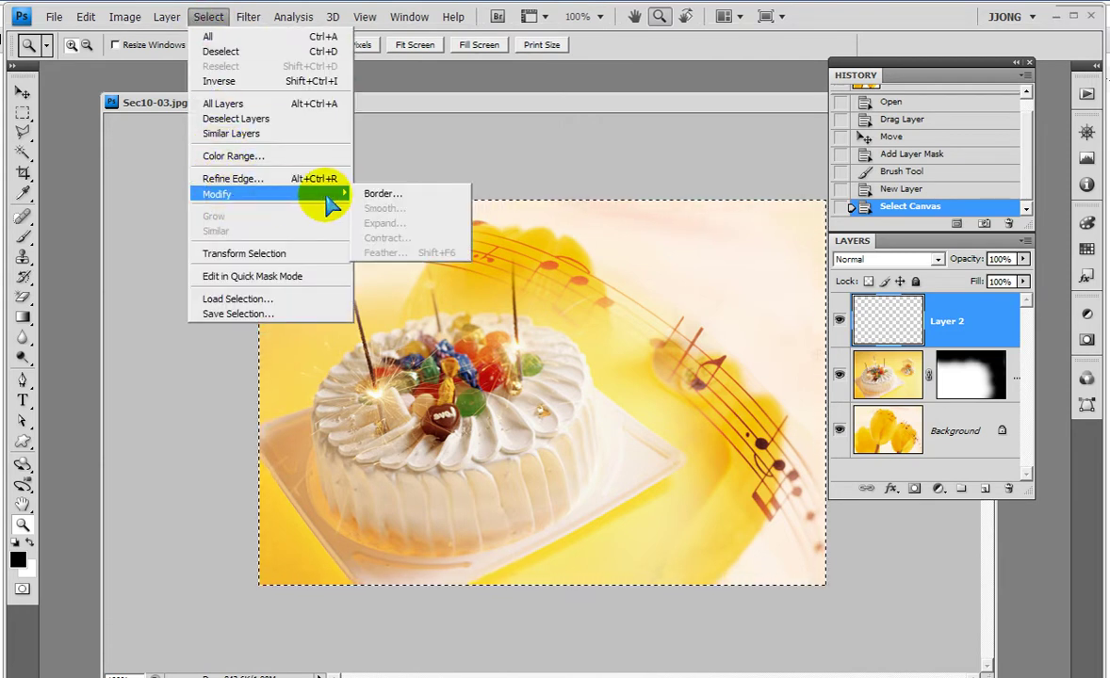
pyautogui.click(383, 193)
pyautogui.write('50')
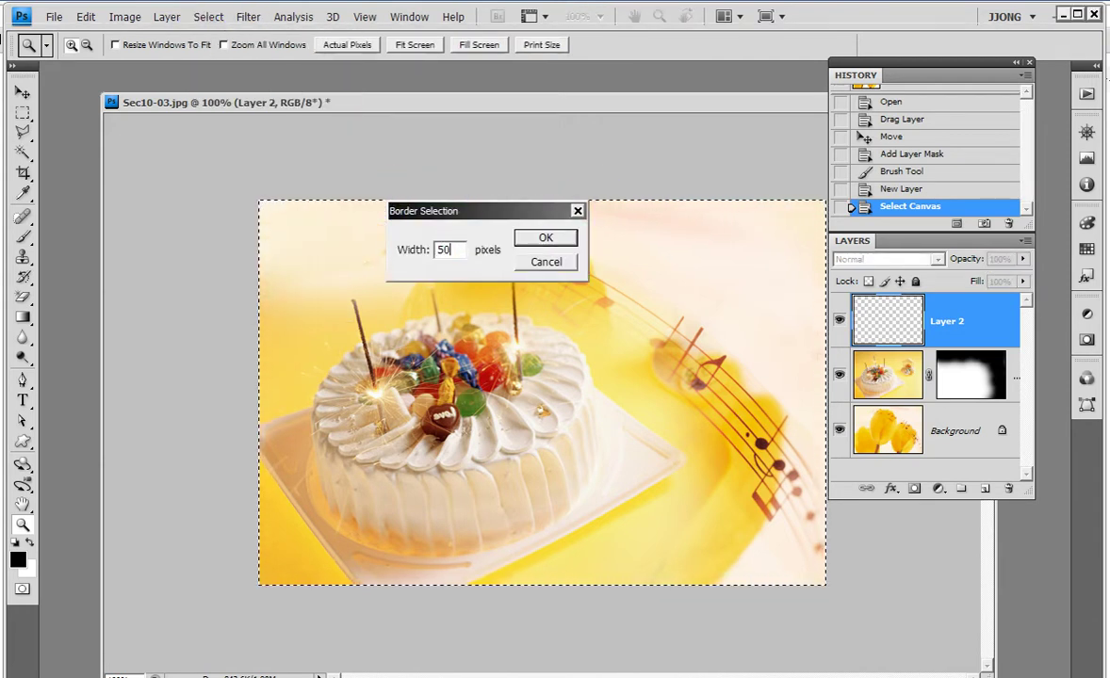
pyautogui.press('Return')
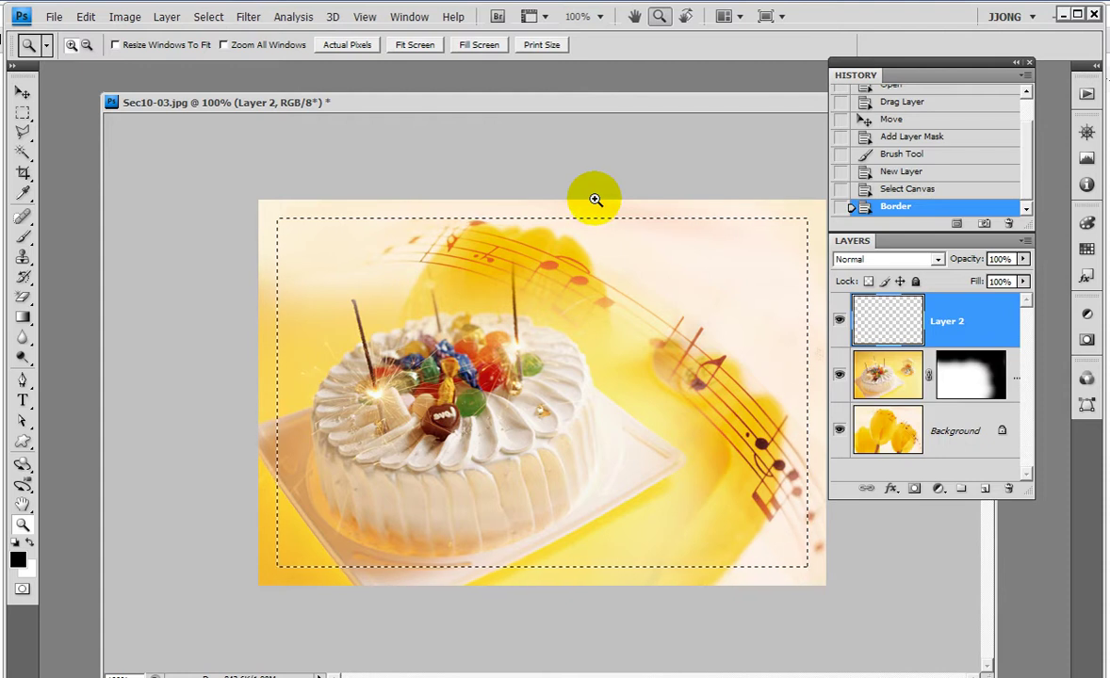
# Fill the border band white on Layer 2 and hide the cake and background layers
pyautogui.hotkey('ctrl', 'BackSpace')
pyautogui.hotkey('ctrl', 'BackSpace')
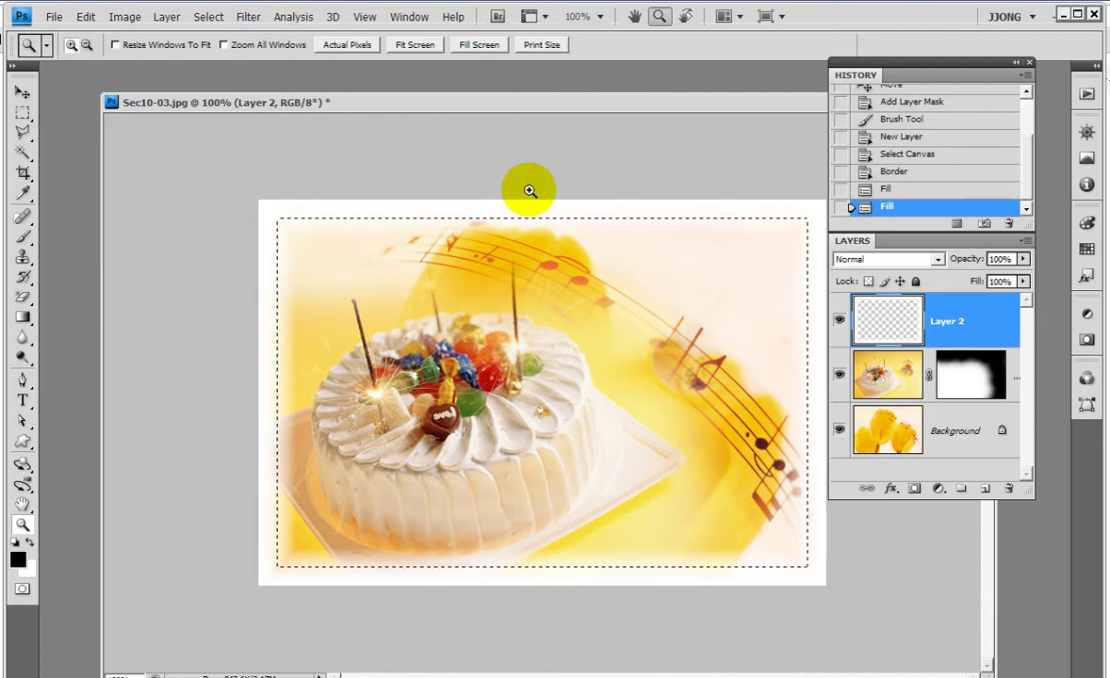
pyautogui.click(840, 375)
pyautogui.click(839, 427)
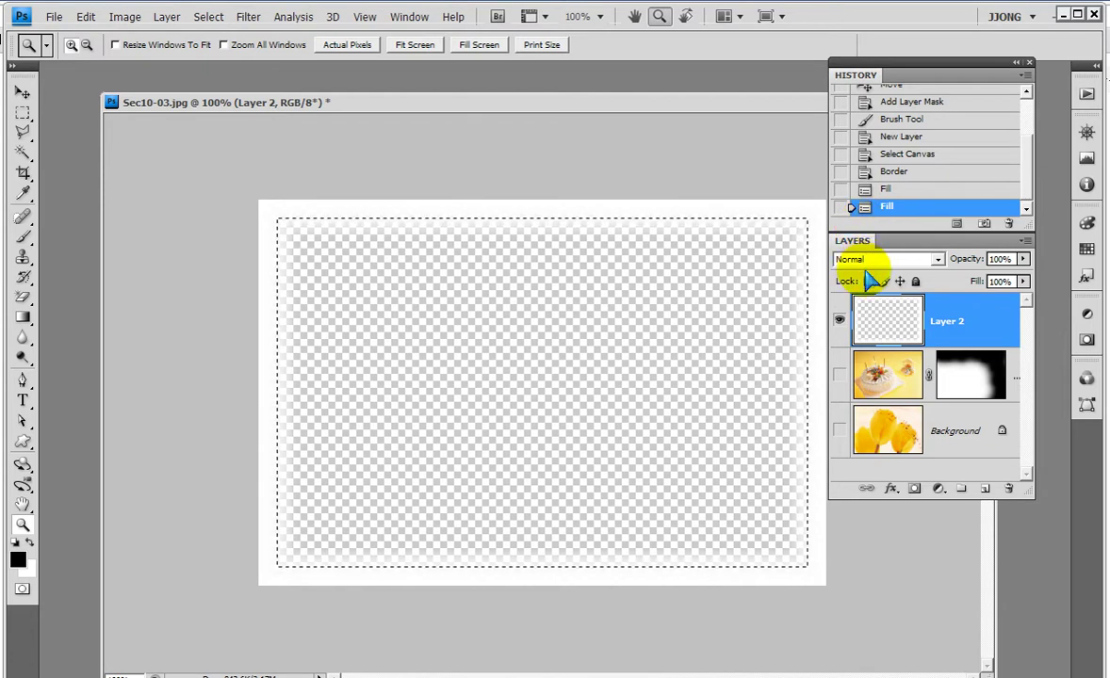
# Step back in History to the canvas selection and redraw a marquee around the whole canvas
pyautogui.click(900, 174)
pyautogui.click(906, 156)
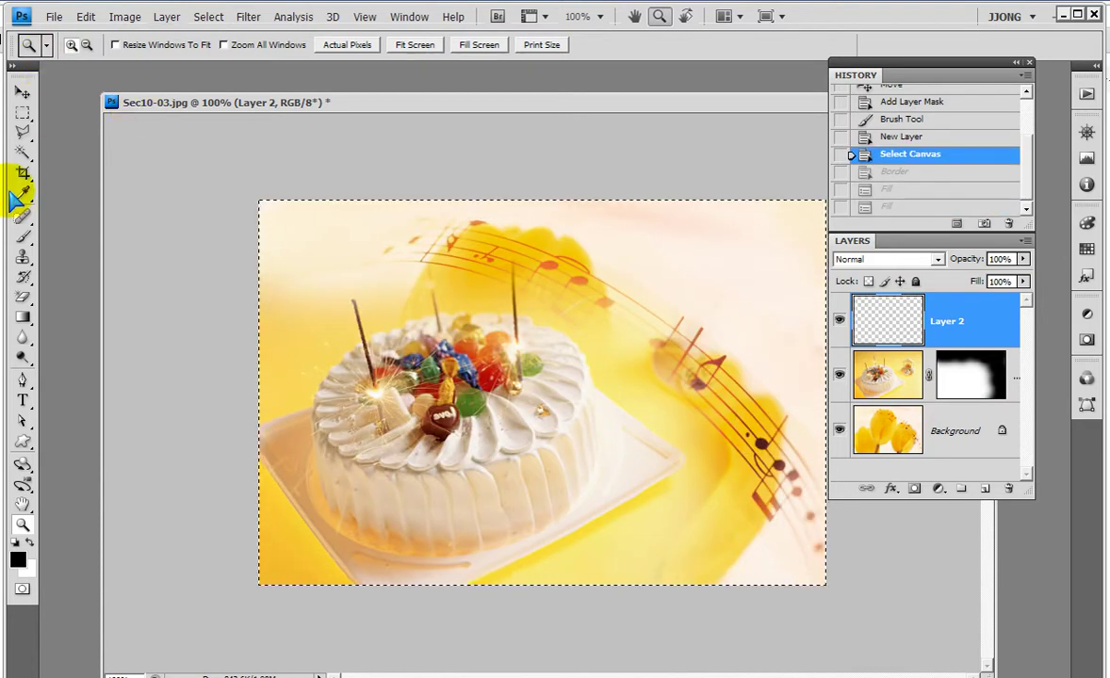
pyautogui.click(23, 111)
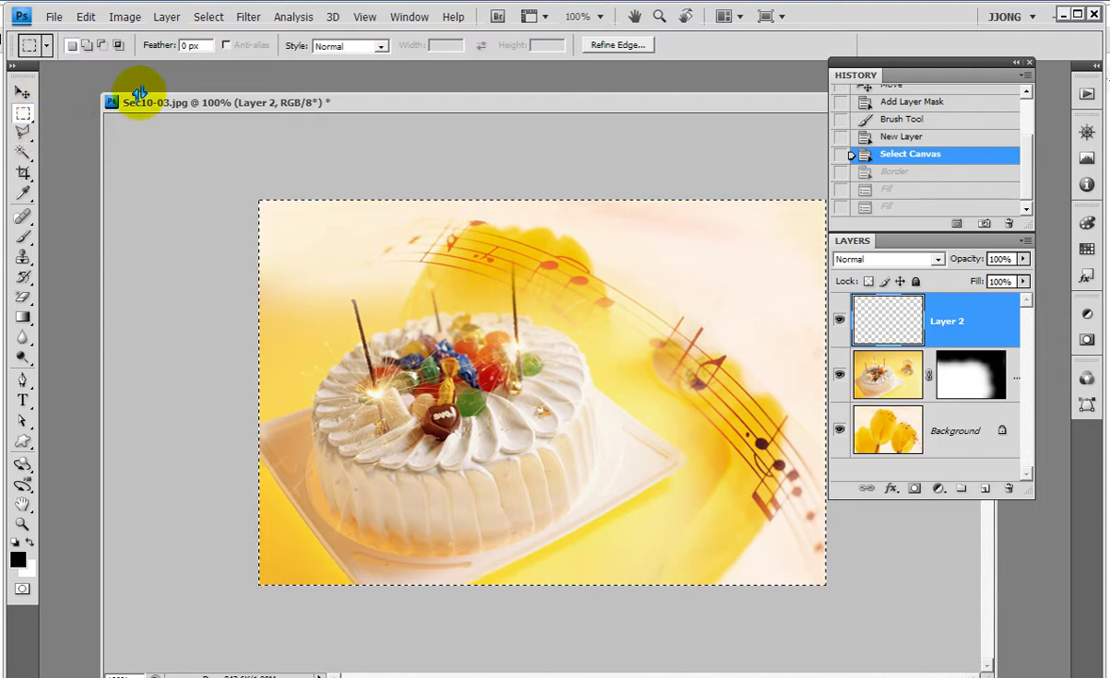
pyautogui.click(149, 131)
pyautogui.moveTo(247, 168); pyautogui.dragTo(905, 608)
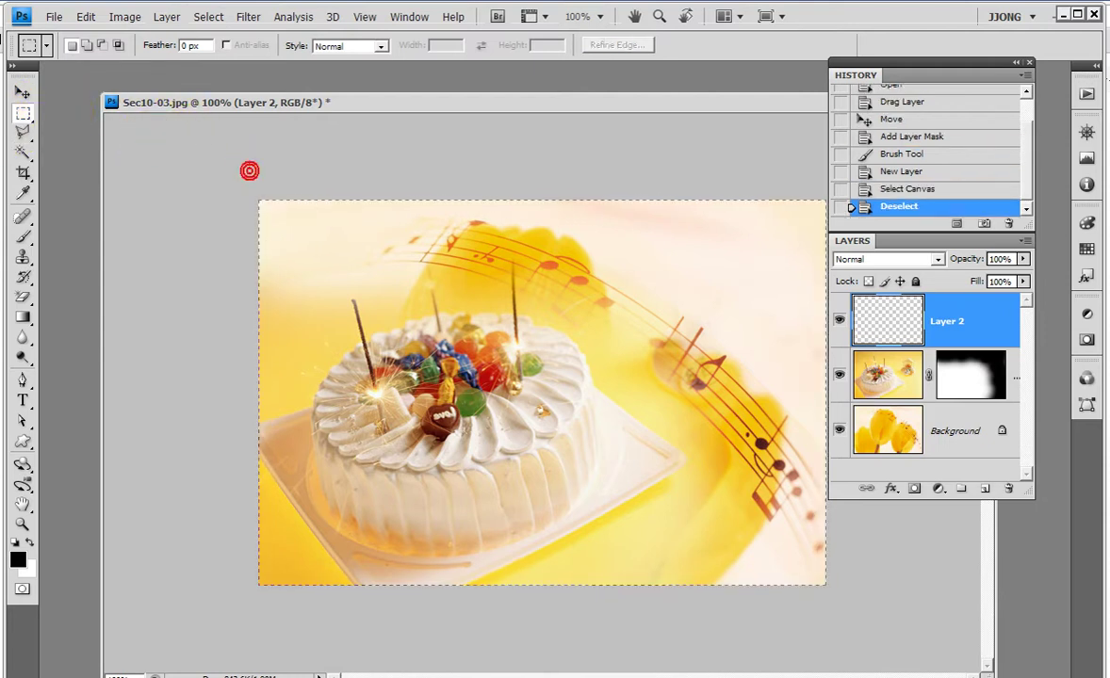
# Make a 50-pixel border from the selection, fill it white, and deselect
pyautogui.click(253, 19)
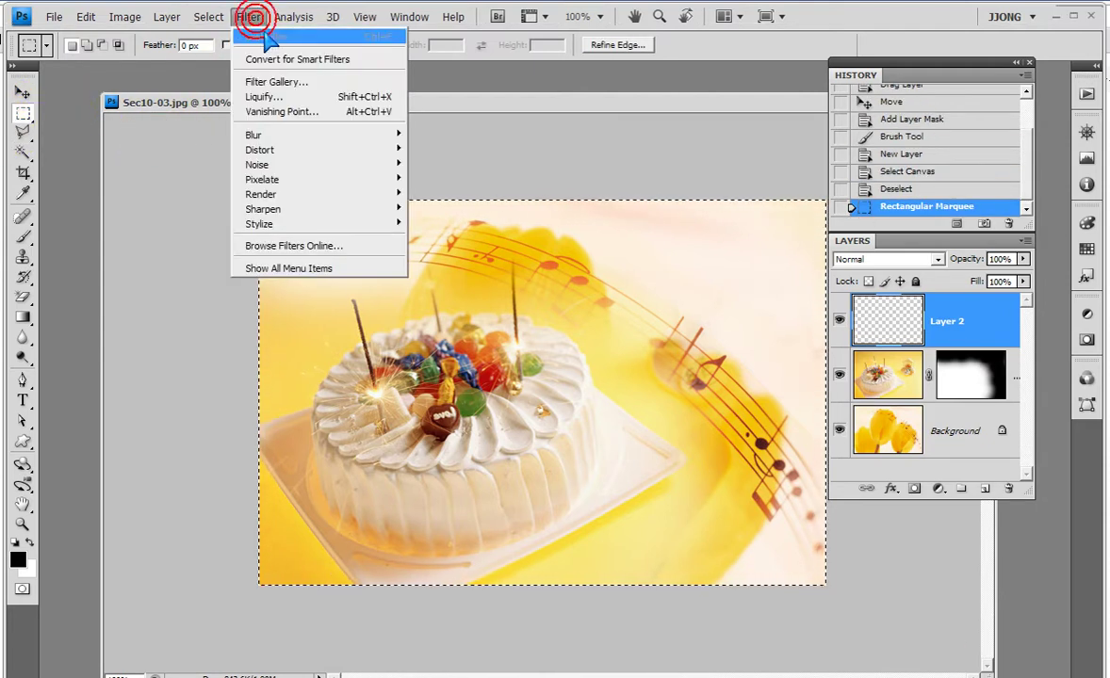
pyautogui.click(140, 195)
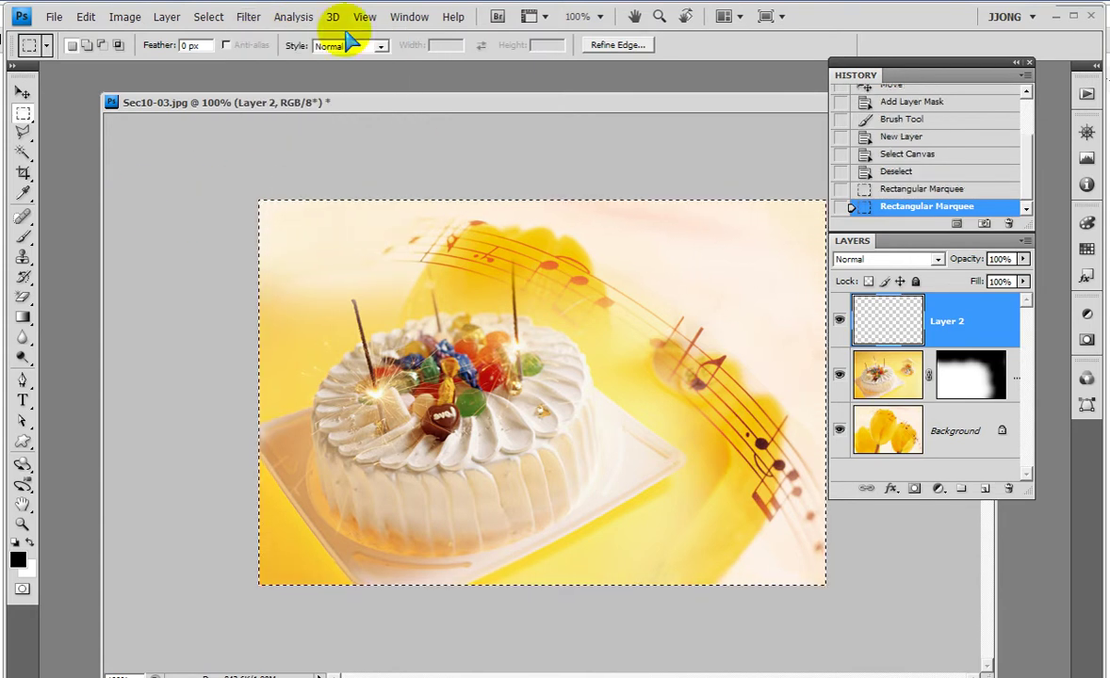
pyautogui.click(209, 17)
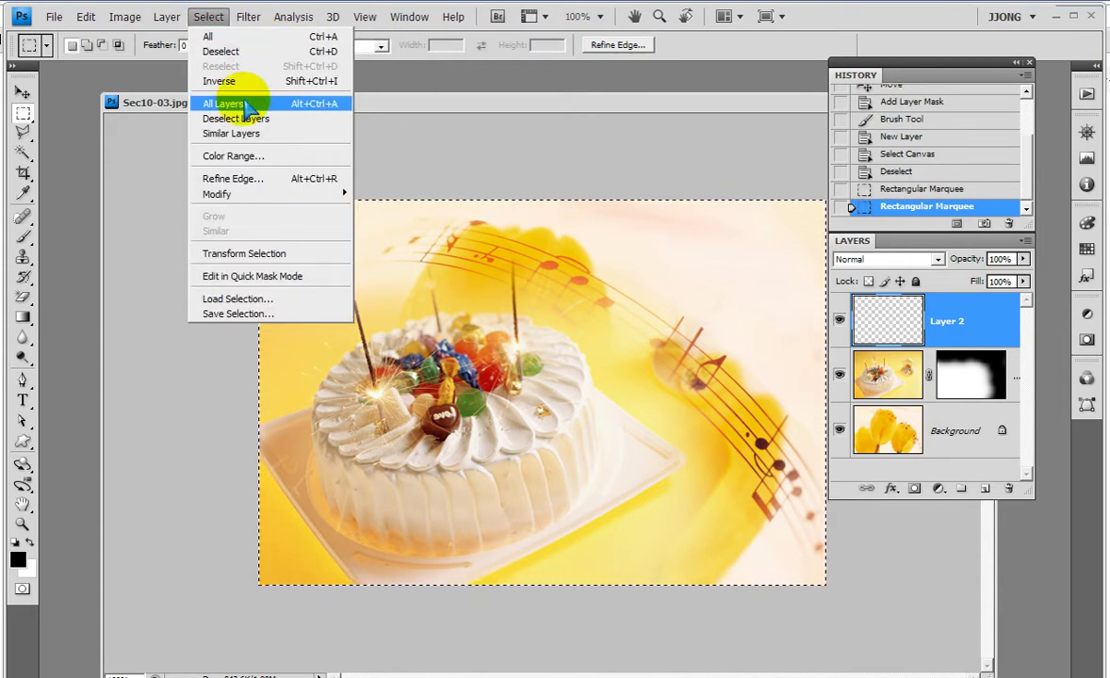
pyautogui.click(377, 193)
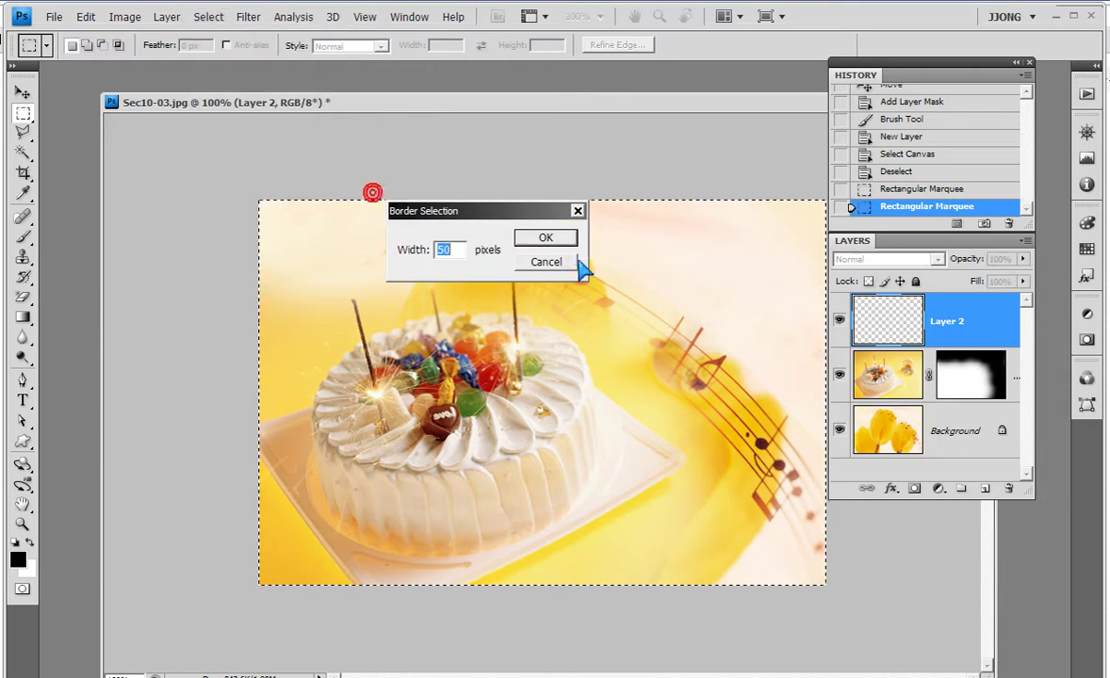
pyautogui.click(546, 242)
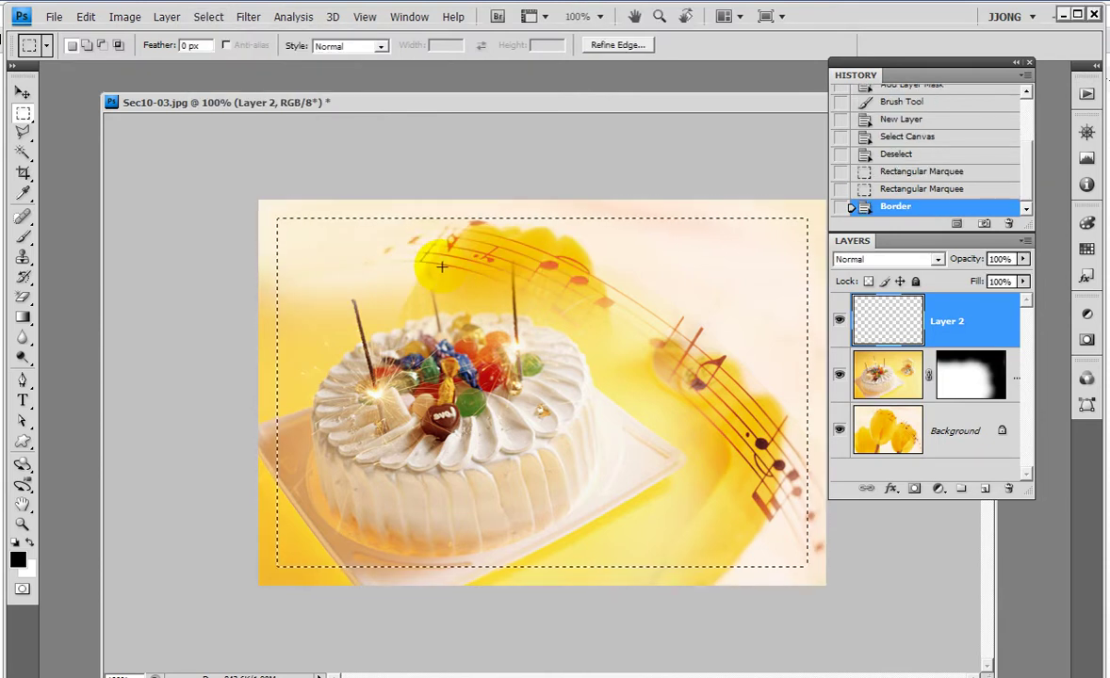
pyautogui.hotkey('ctrl', 'BackSpace')
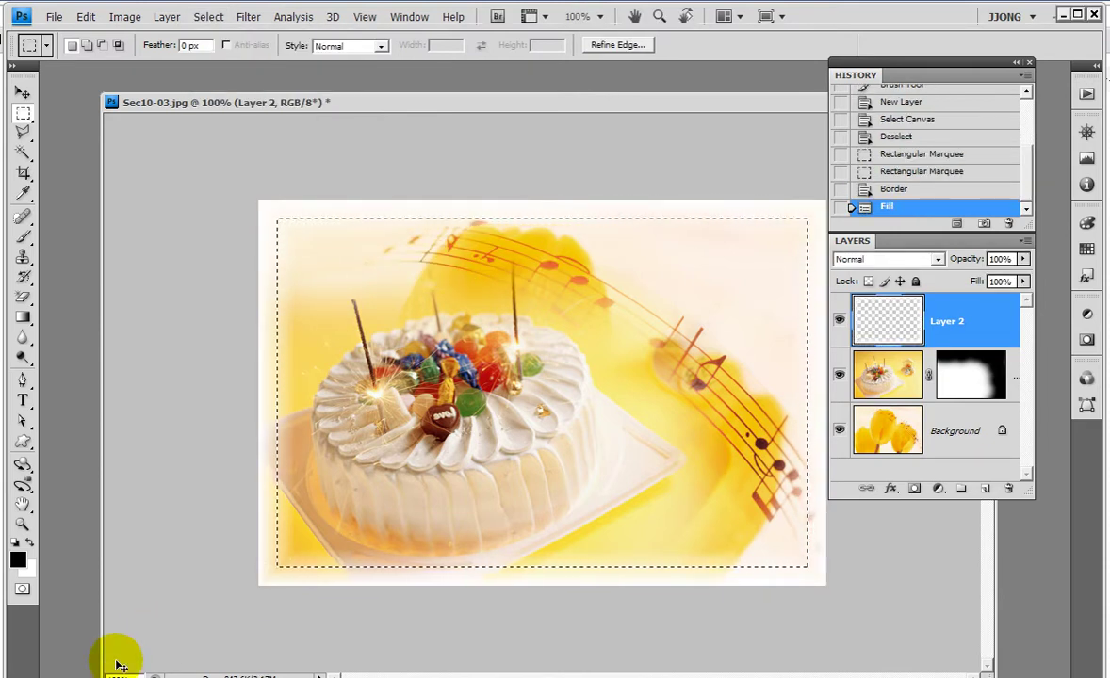
pyautogui.hotkey('ctrl', 'd')
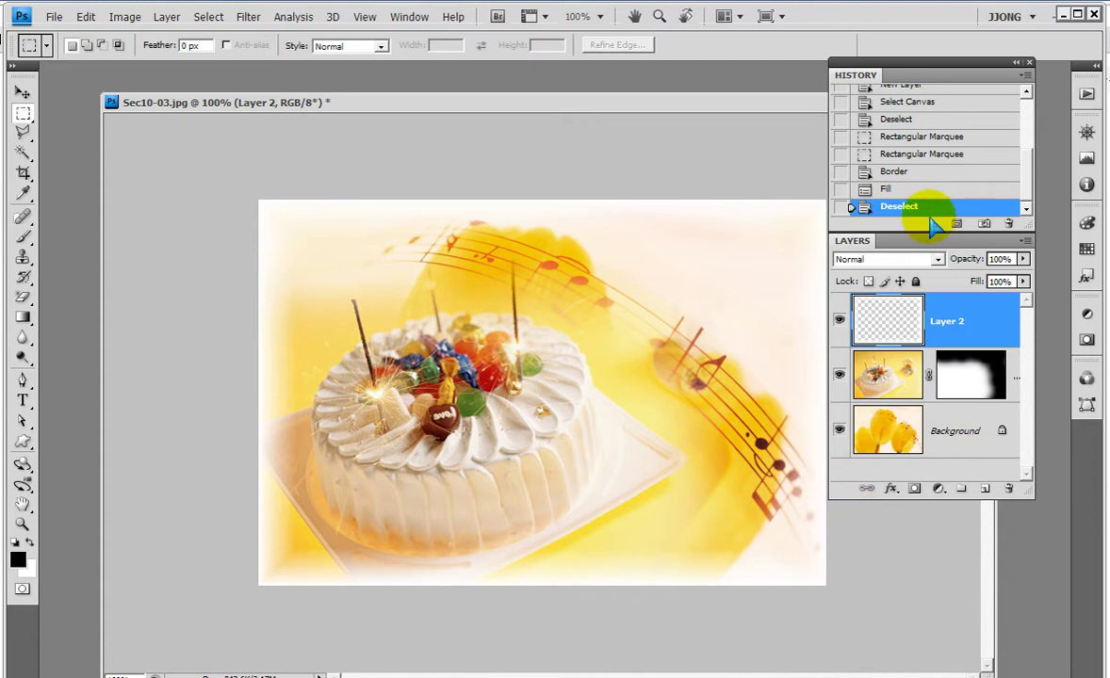
# Revert History to before the white fill and clear the selection
pyautogui.click(904, 172)
pyautogui.click(919, 173)
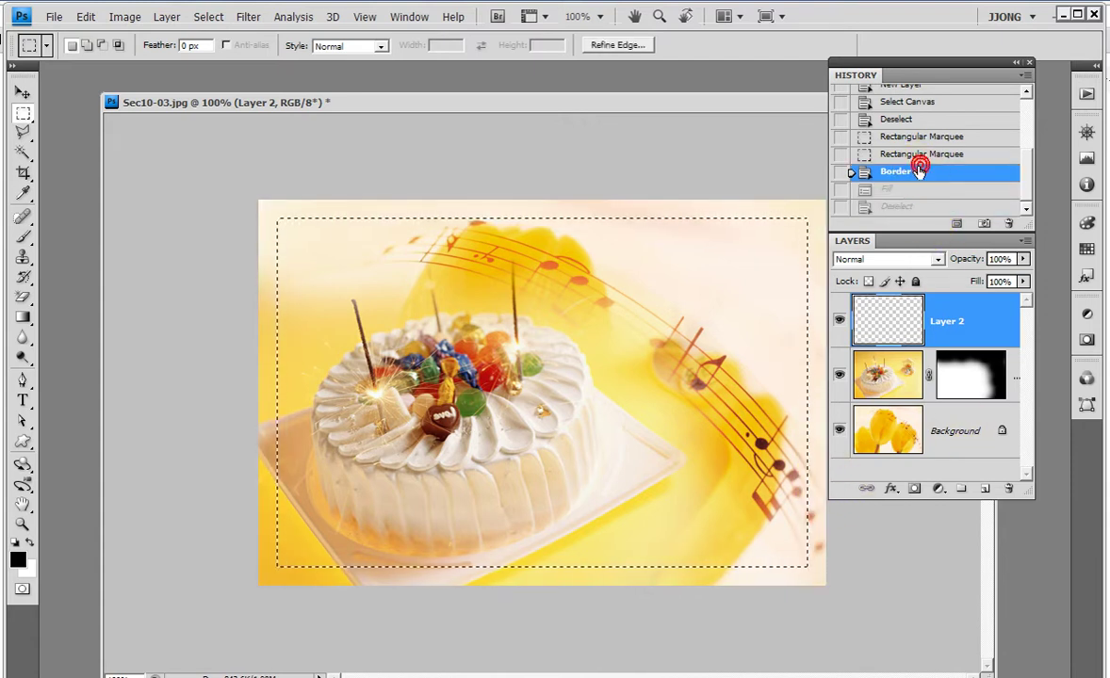
pyautogui.click(181, 155)
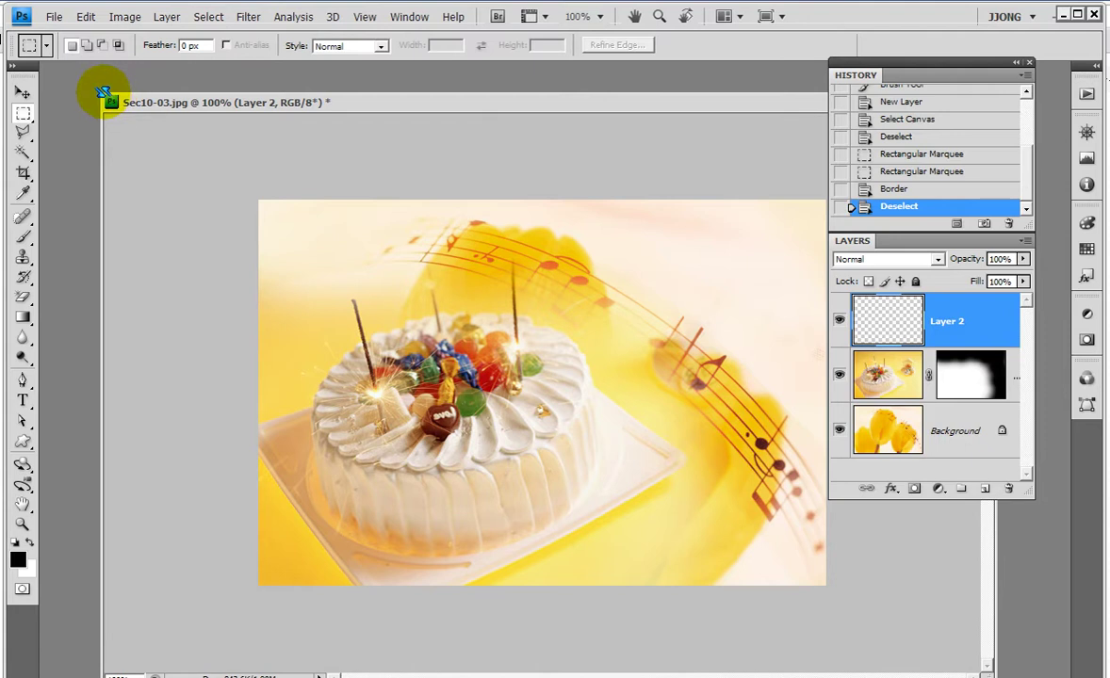
# Draw a rectangular marquee inset from the image edges and invert it to the outer band
pyautogui.moveTo(111, 103); pyautogui.dragTo(182, 157)
pyautogui.moveTo(350, 165); pyautogui.dragTo(209, 67)
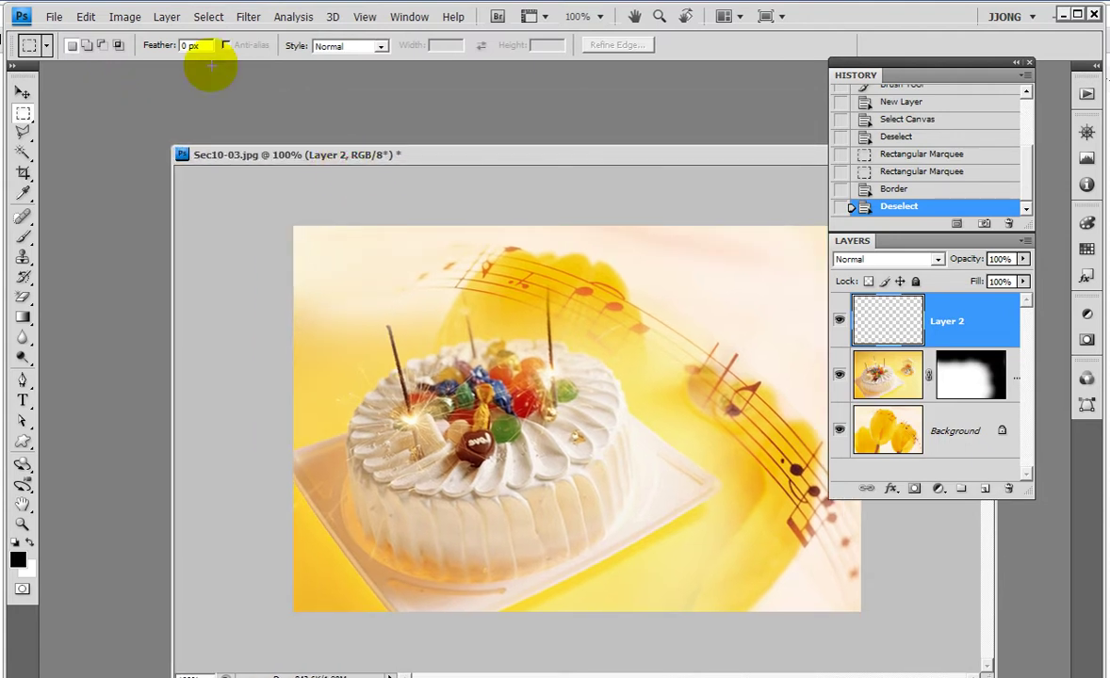
pyautogui.click(525, 274)
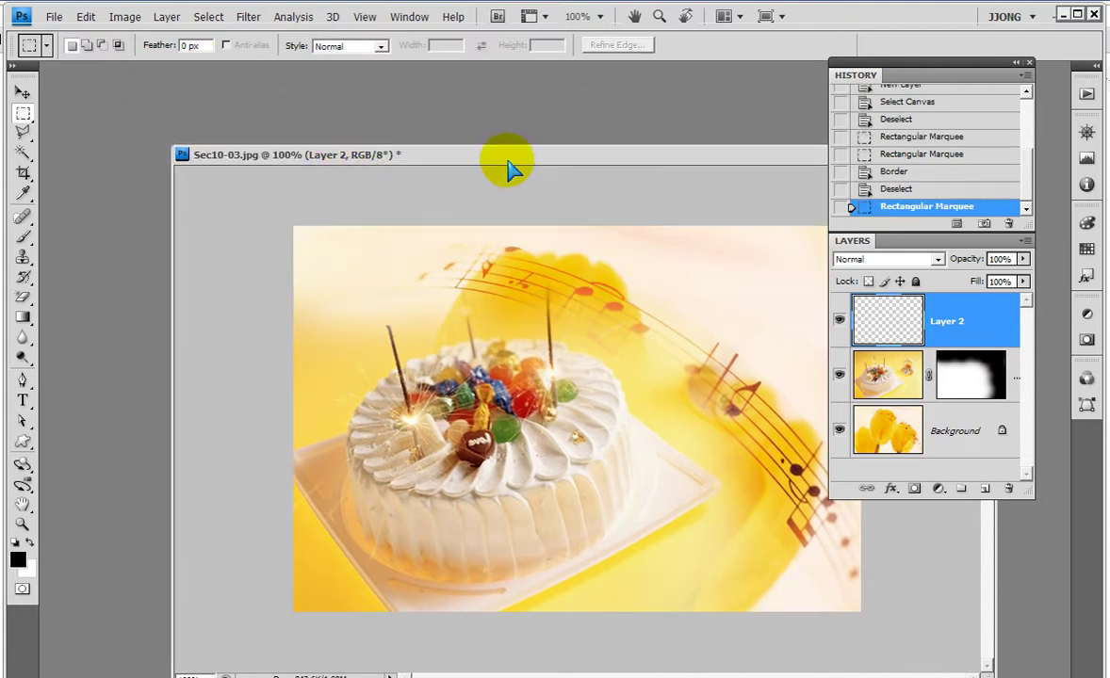
pyautogui.moveTo(505, 155); pyautogui.dragTo(411, 103)
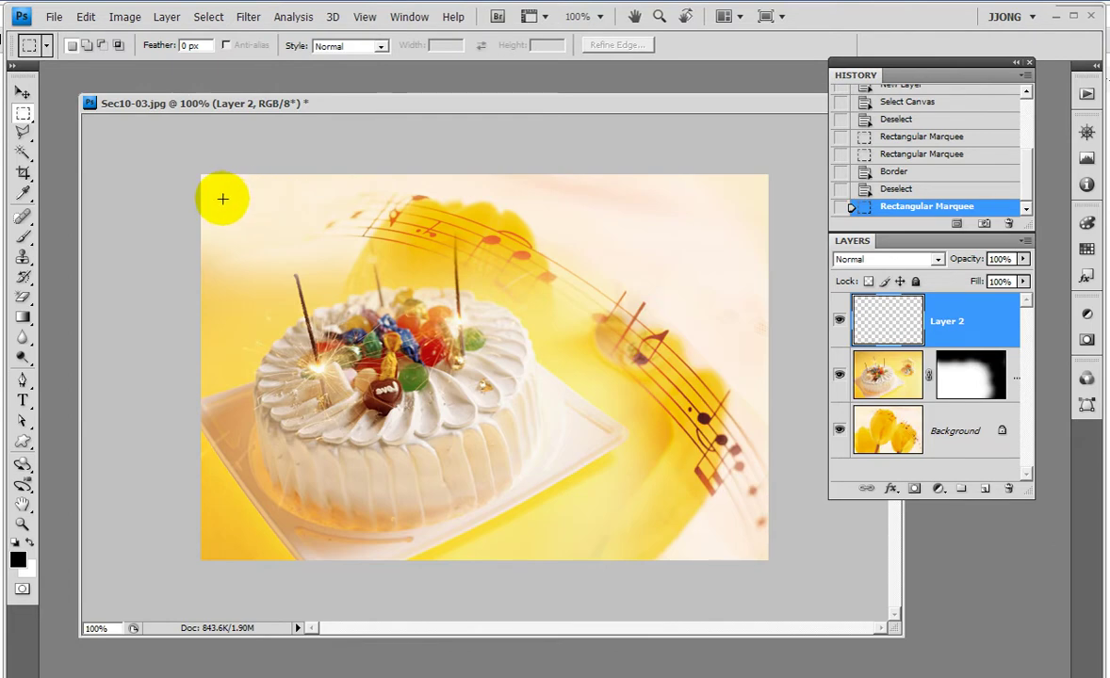
pyautogui.moveTo(223, 196)
pyautogui.mouseDown()
pyautogui.moveTo(739, 527)
pyautogui.moveTo(741, 543)
pyautogui.mouseUp()
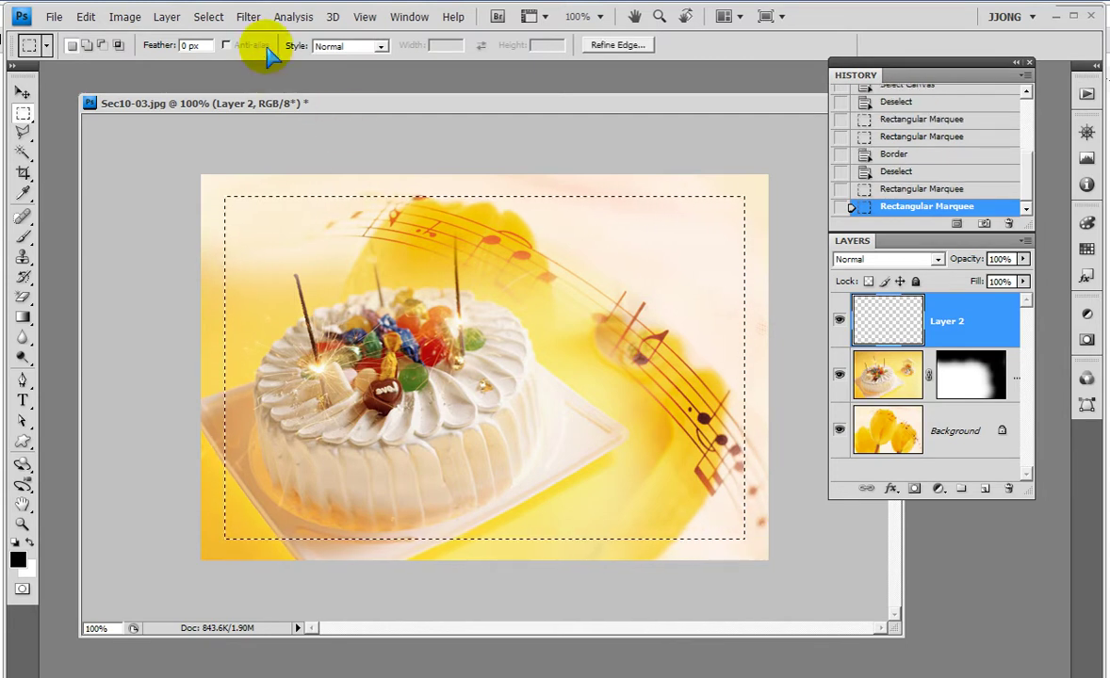
pyautogui.click(209, 17)
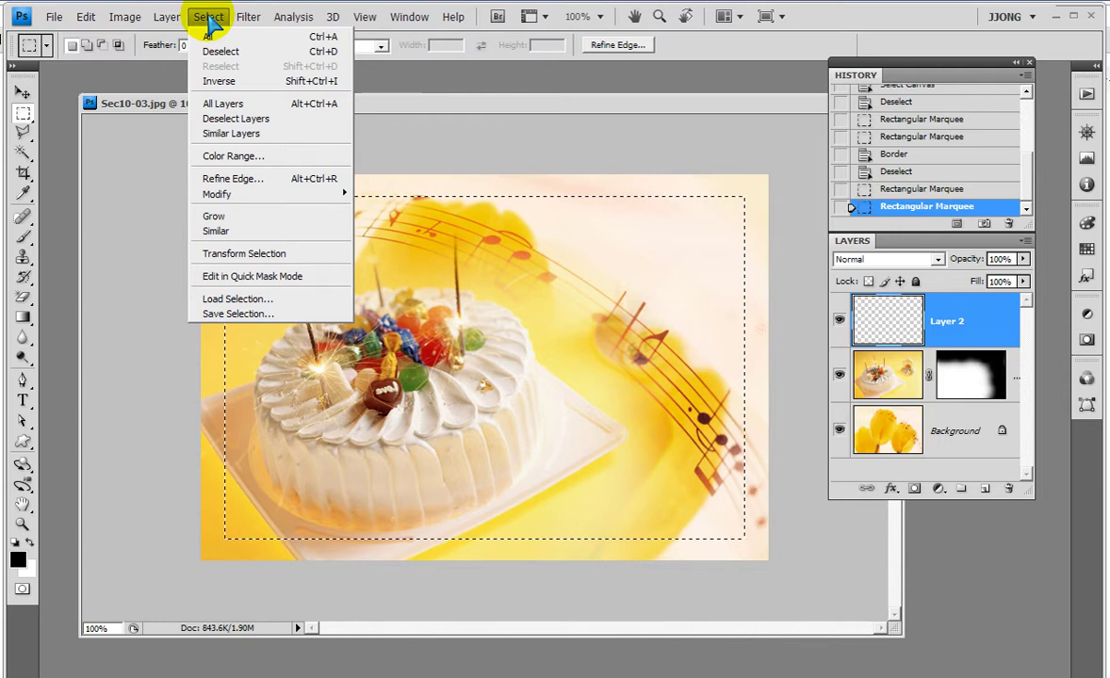
pyautogui.click(226, 81)
# Set the Edit > Stroke colour to white, then cancel without applying the stroke
pyautogui.click(86, 17)
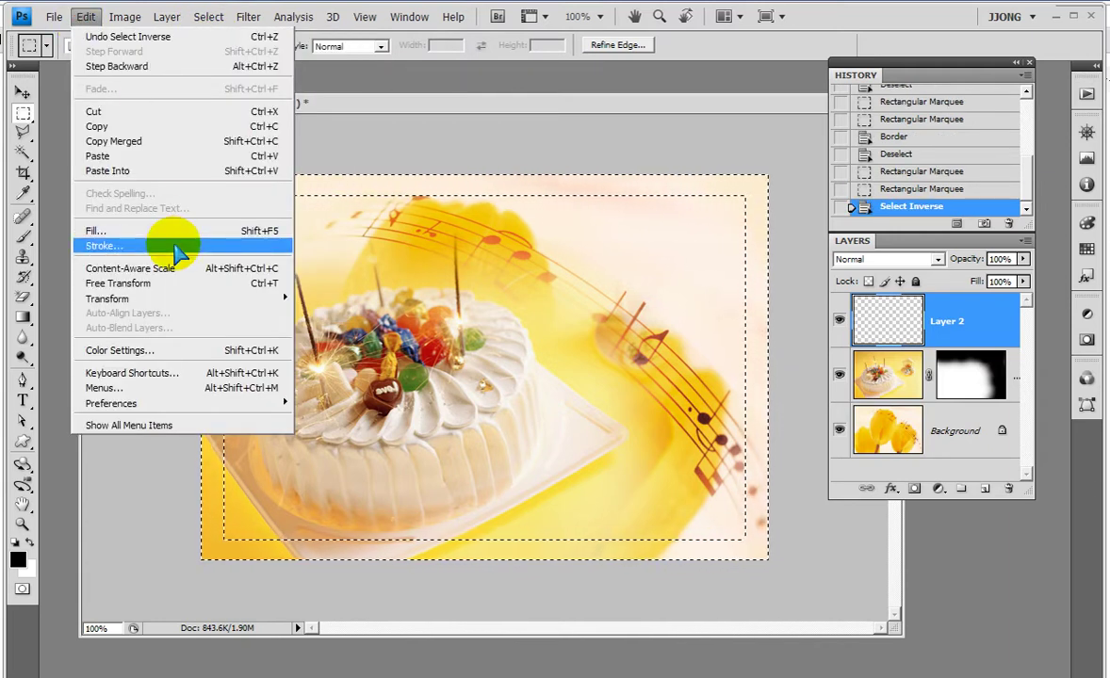
pyautogui.click(174, 246)
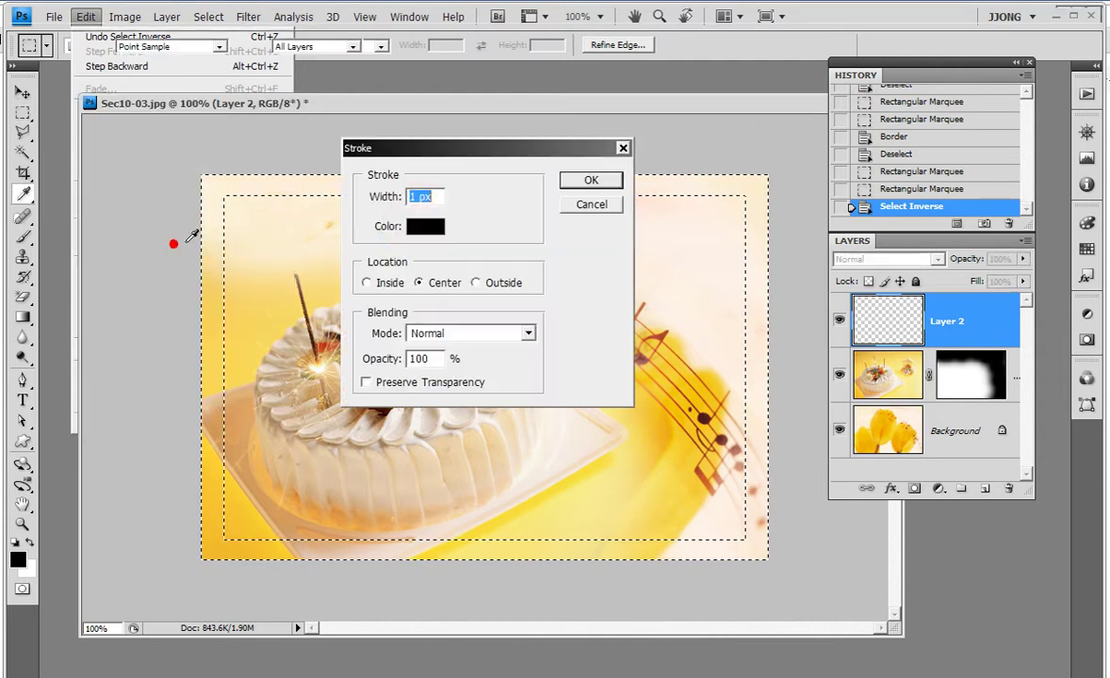
pyautogui.click(424, 228)
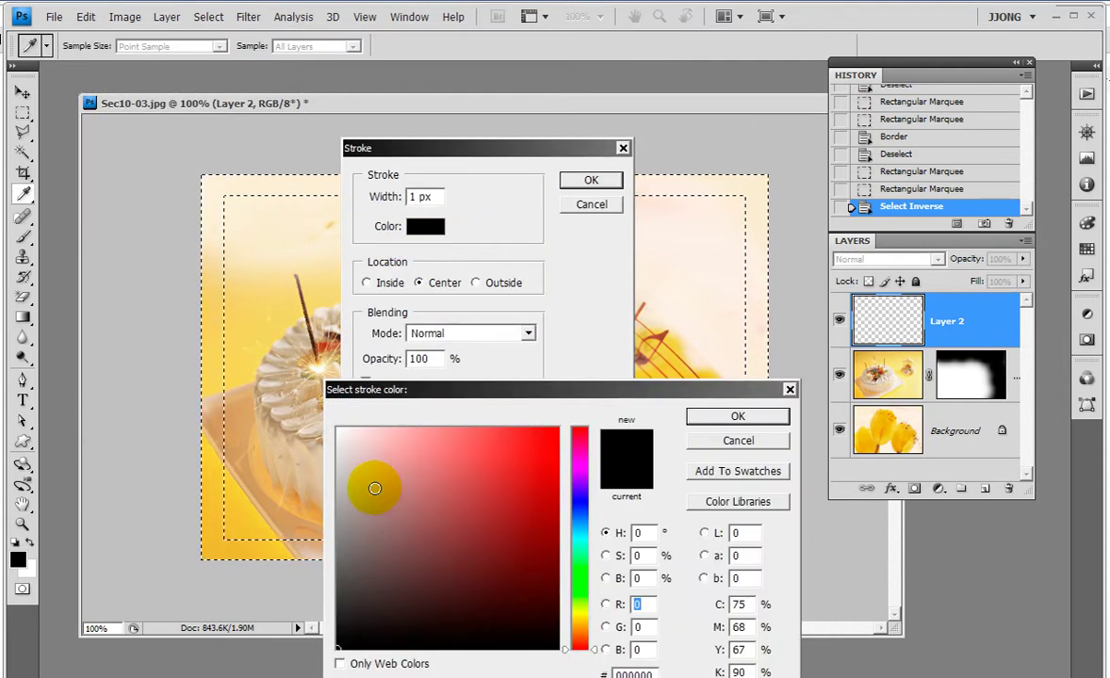
pyautogui.moveTo(383, 457); pyautogui.dragTo(337, 430)
pyautogui.click(722, 409)
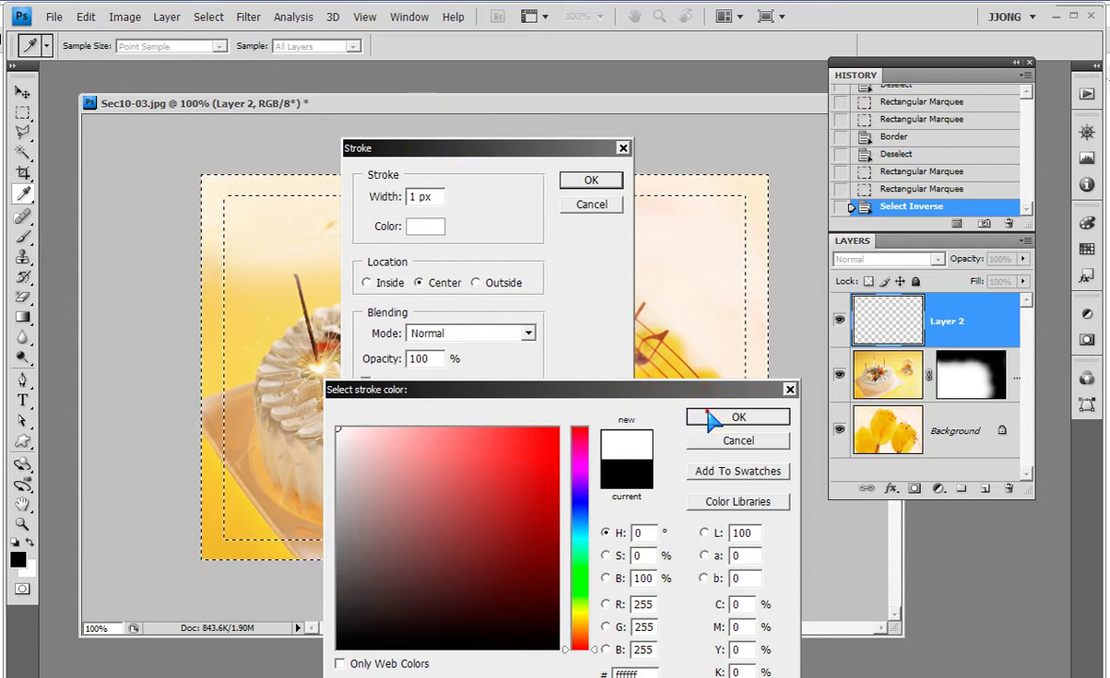
pyautogui.click(713, 421)
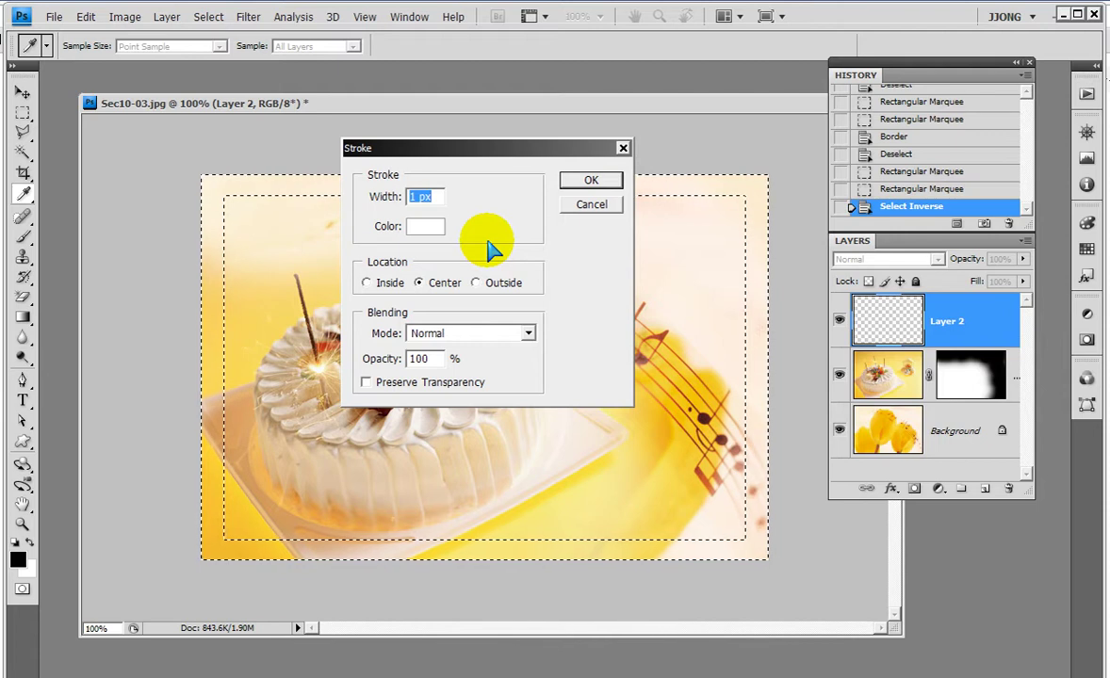
pyautogui.click(594, 205)
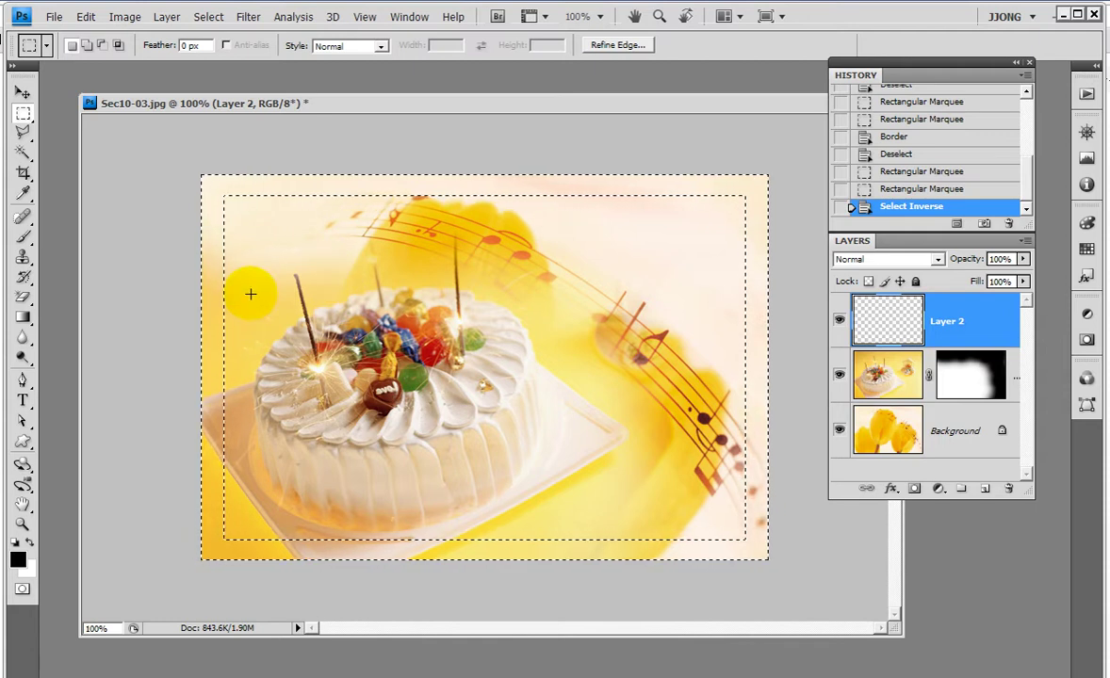
# Fill the outer band white on Layer 2, deselect, set its opacity to 50%, and add Layer 3
pyautogui.hotkey('ctrl', 'BackSpace')
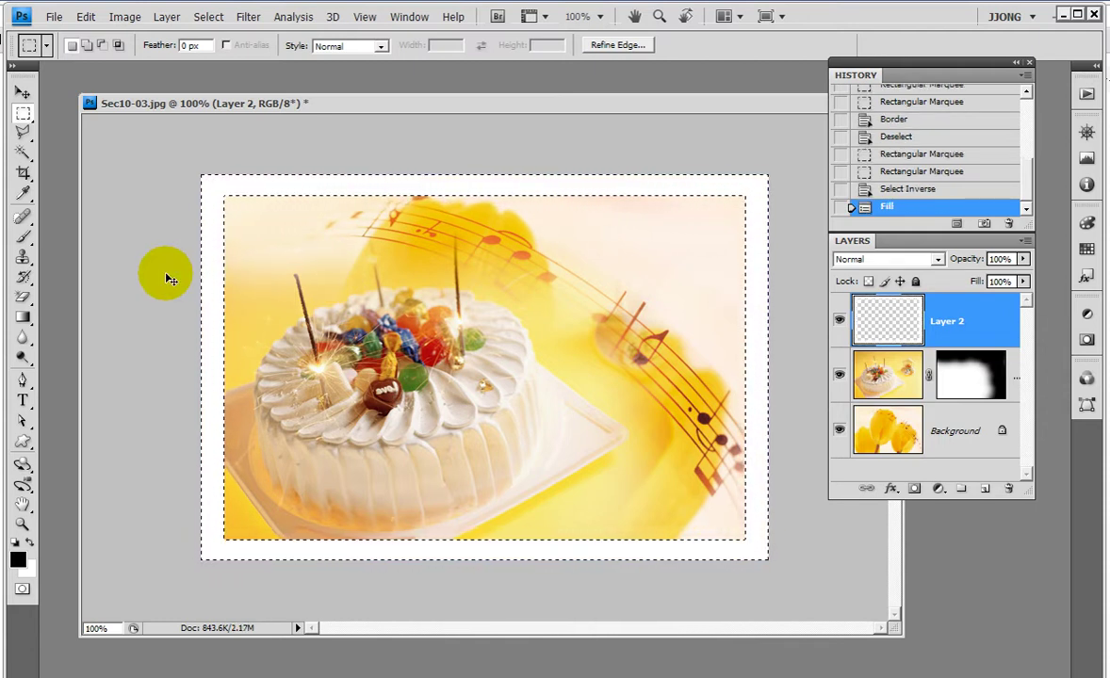
pyautogui.hotkey('ctrl', 'd')
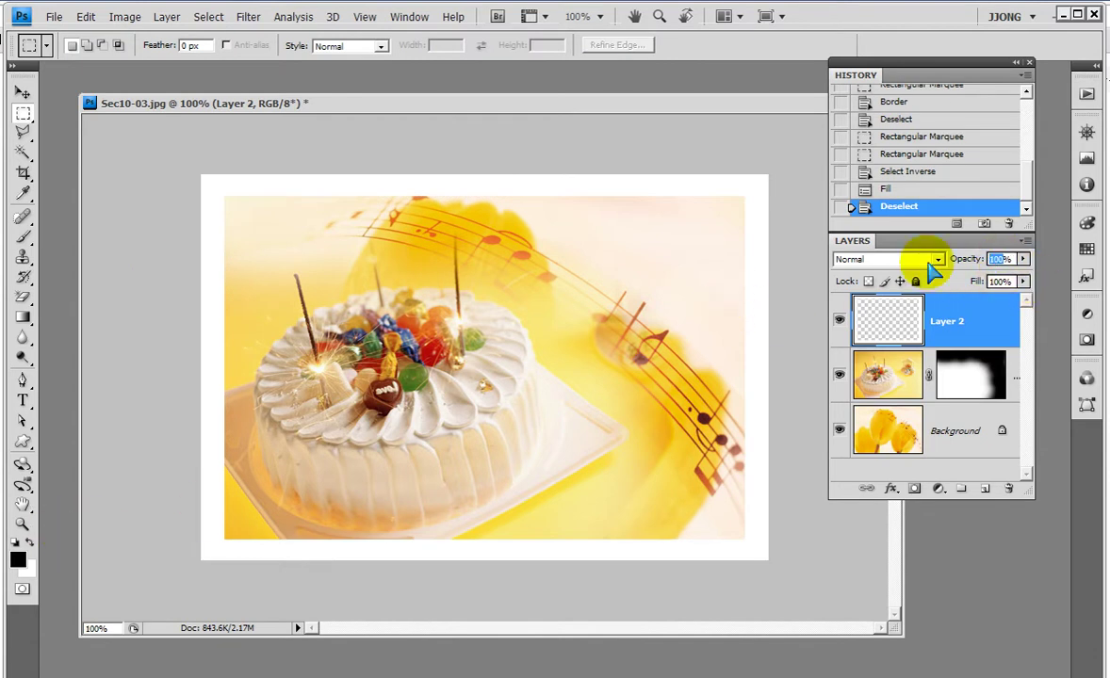
pyautogui.write('50')
pyautogui.press('Return')
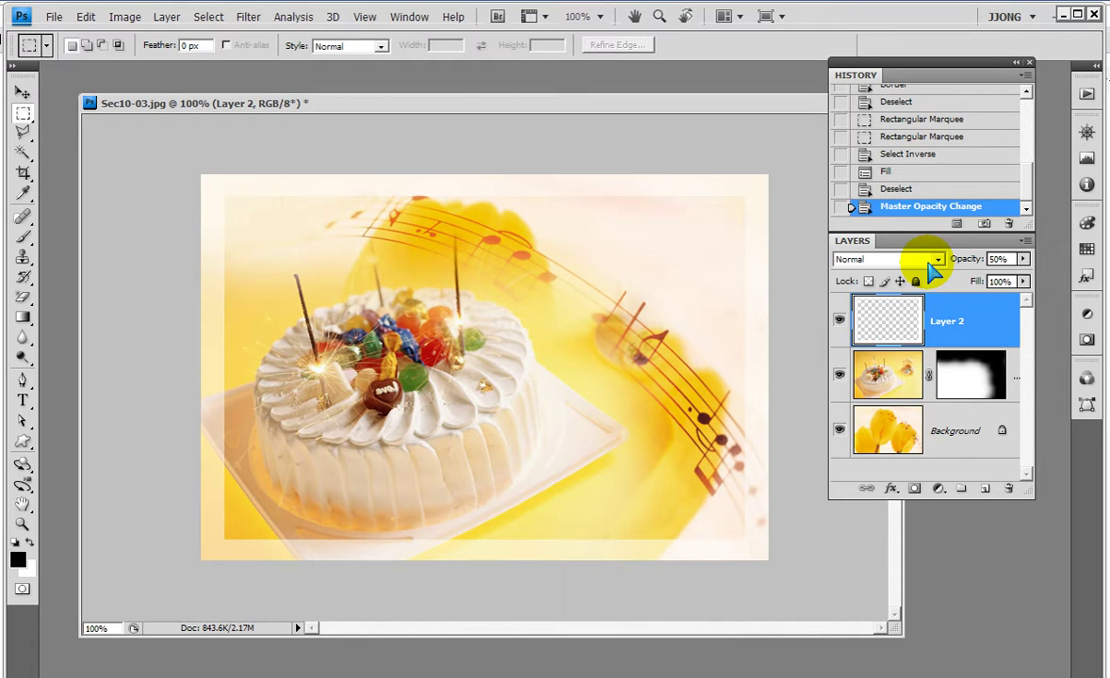
pyautogui.click(998, 258)
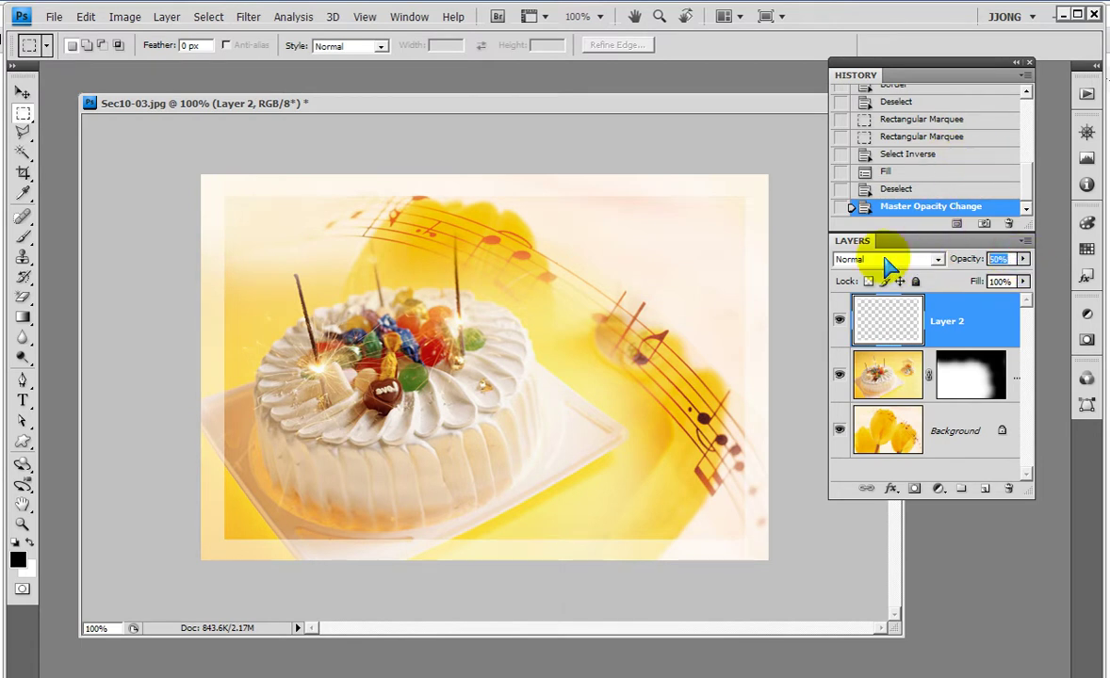
pyautogui.click(985, 488)
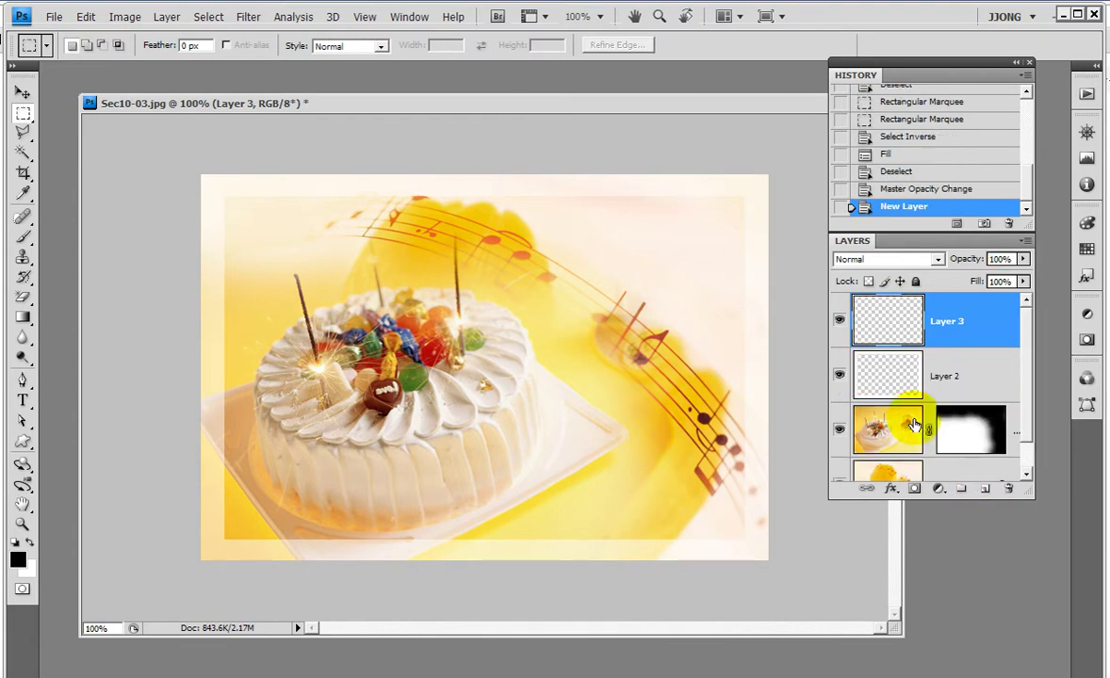
# Hide the cake and flower layers, Magic Wand Layer 2's empty inner area, then target Layer 3
pyautogui.click(840, 429)
pyautogui.click(840, 472)
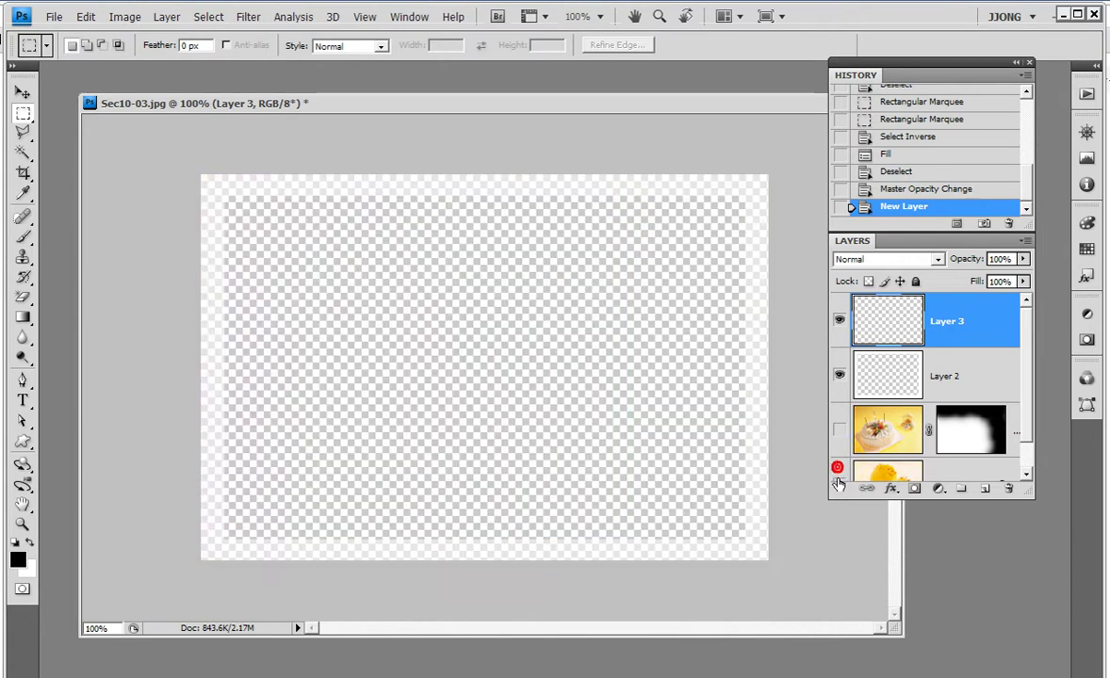
pyautogui.click(960, 374)
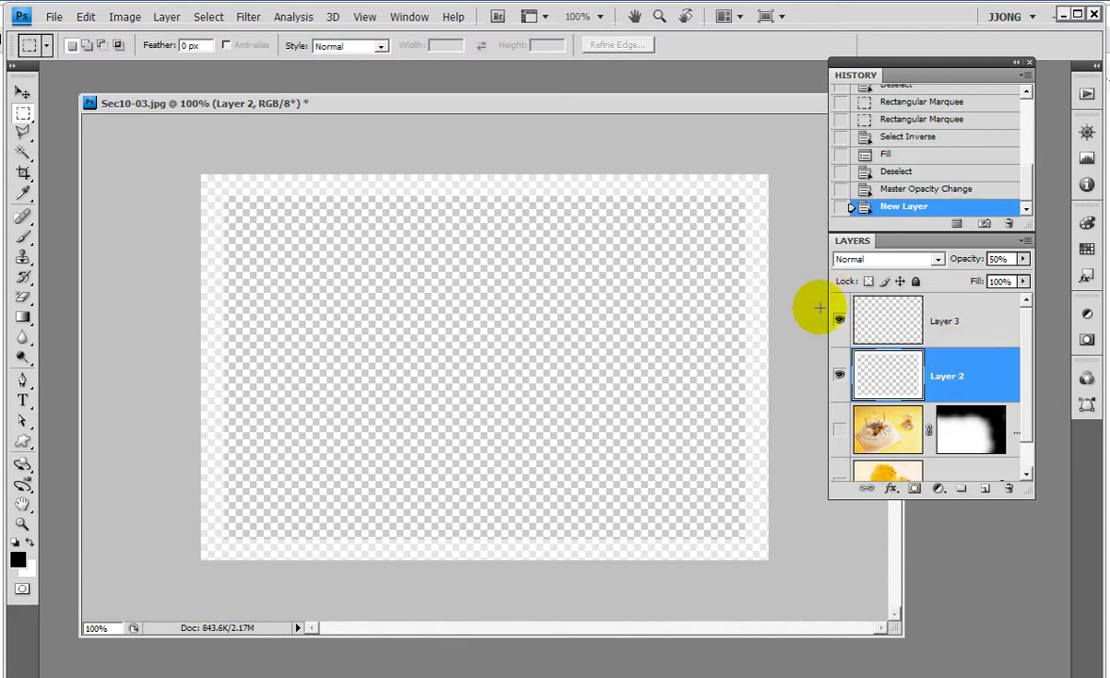
pyautogui.click(23, 155)
pyautogui.click(505, 331)
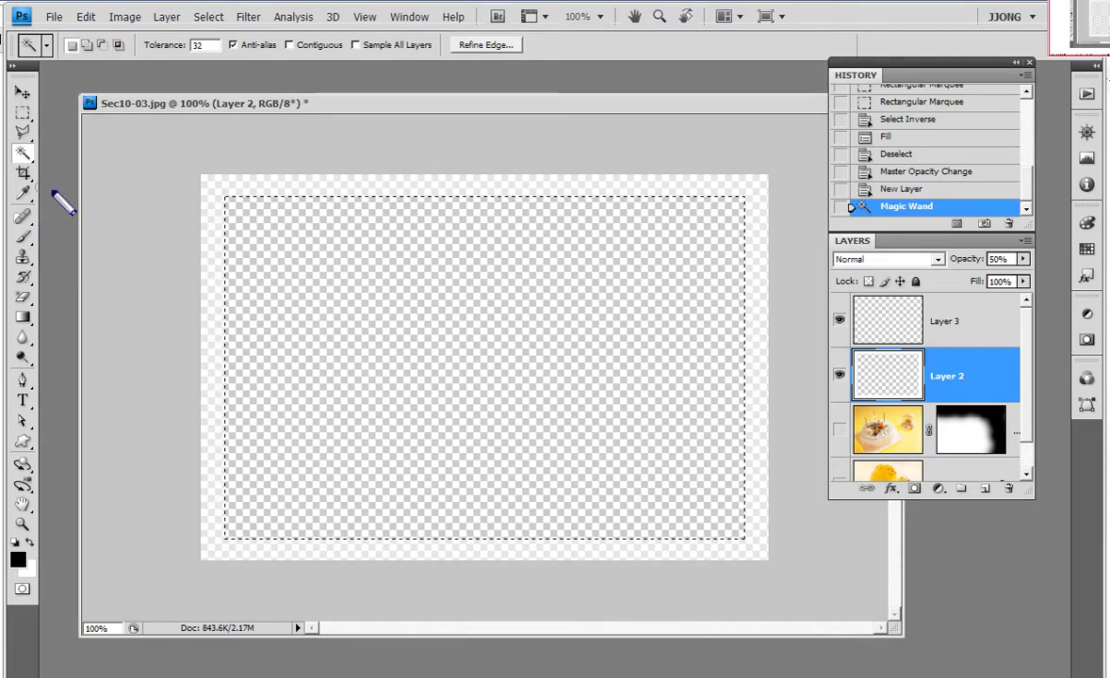
pyautogui.moveTo(441, 359); pyautogui.dragTo(549, 418)
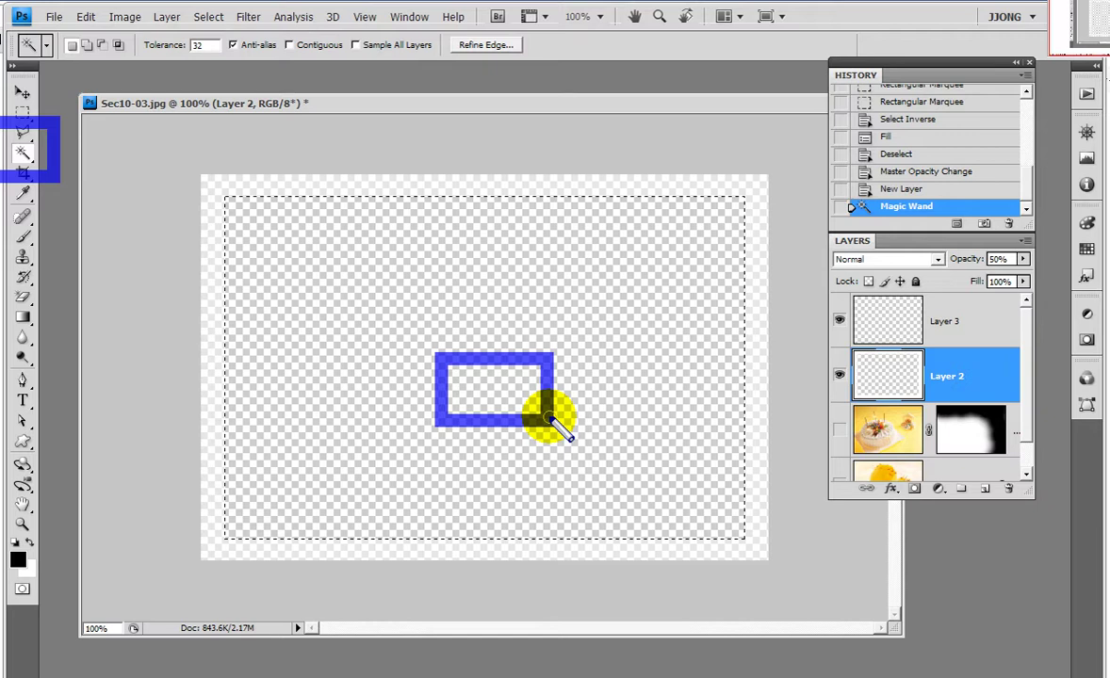
pyautogui.click(998, 367)
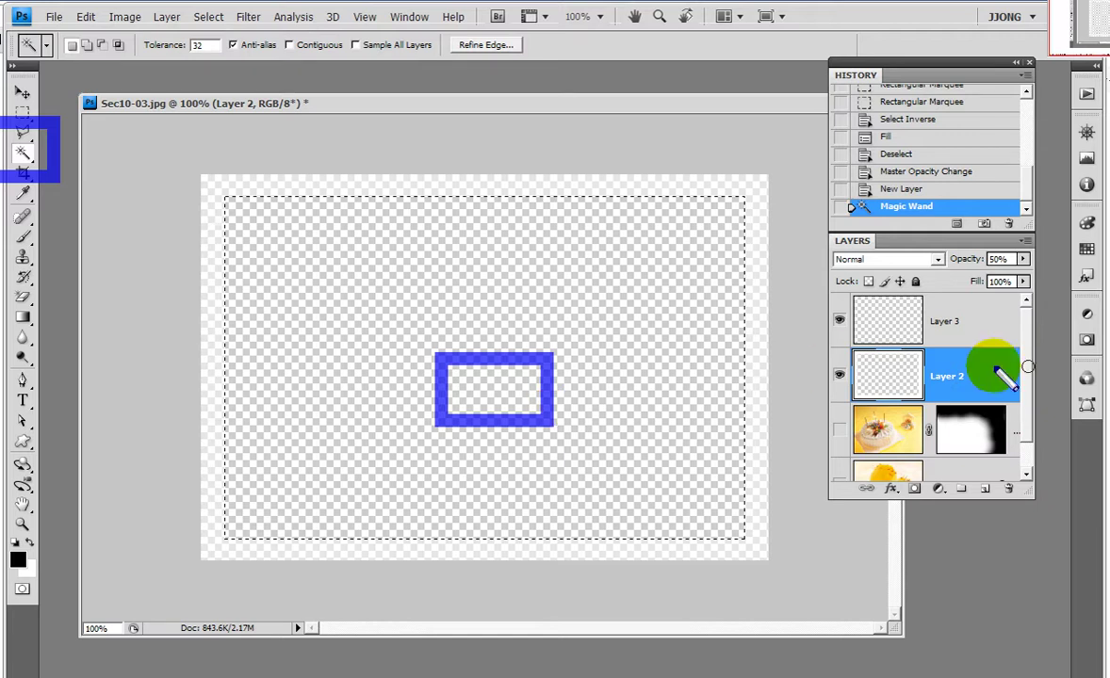
pyautogui.click(961, 320)
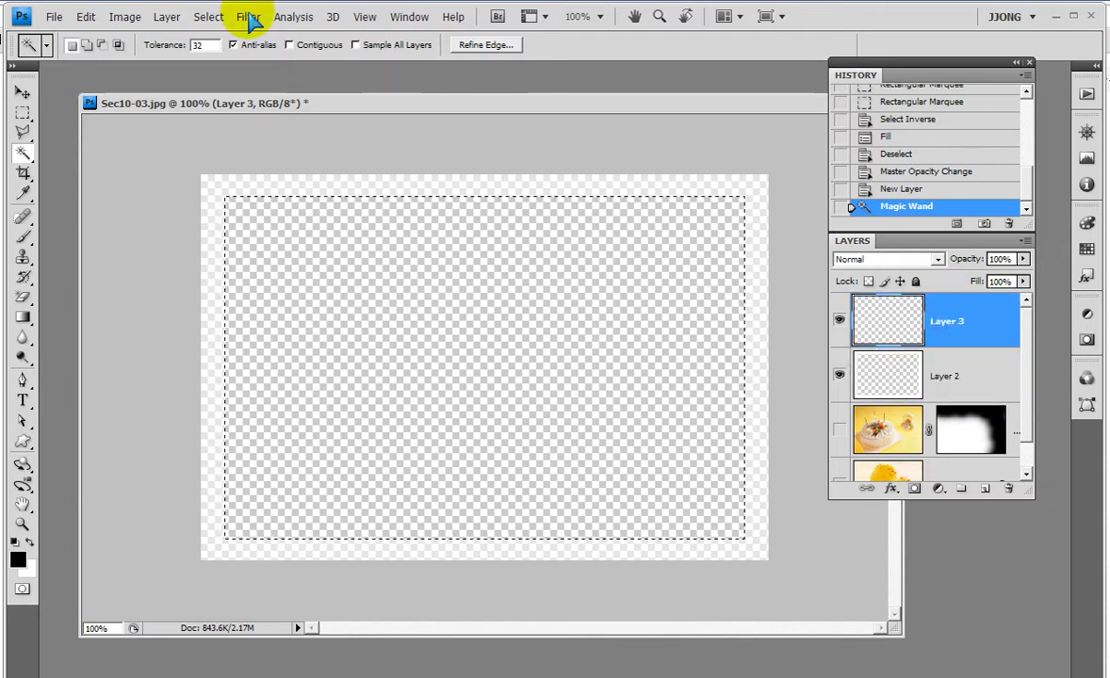
# Contract the selection by 2 pixels and zoom in on the image's top-left corner
pyautogui.click(208, 17)
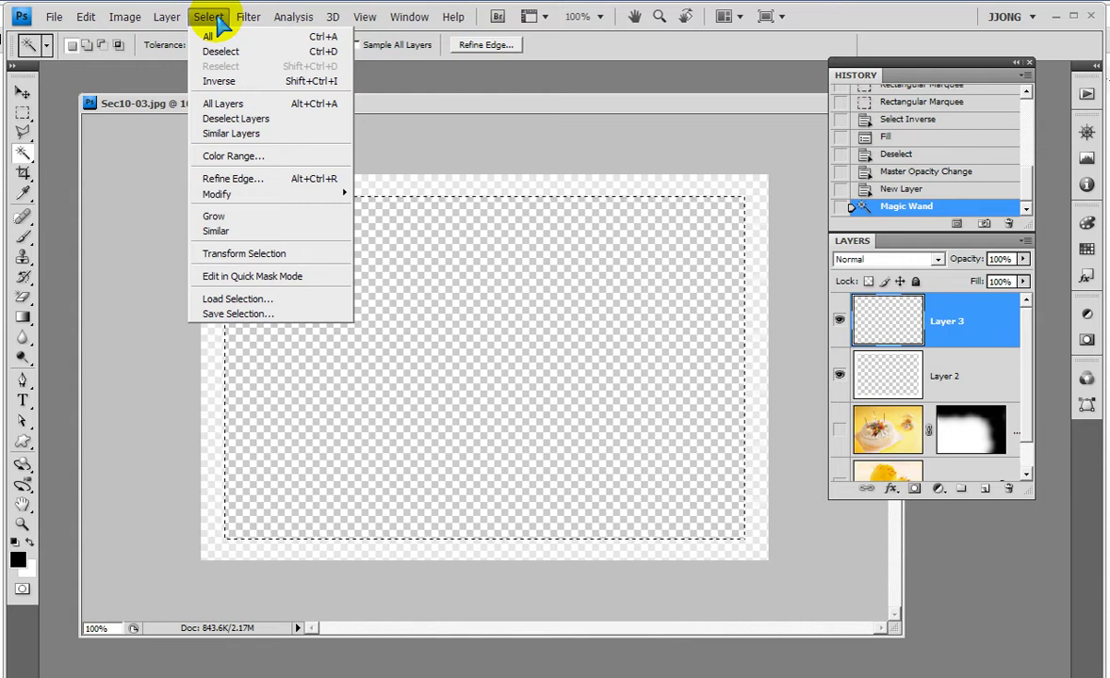
pyautogui.moveTo(218, 194)
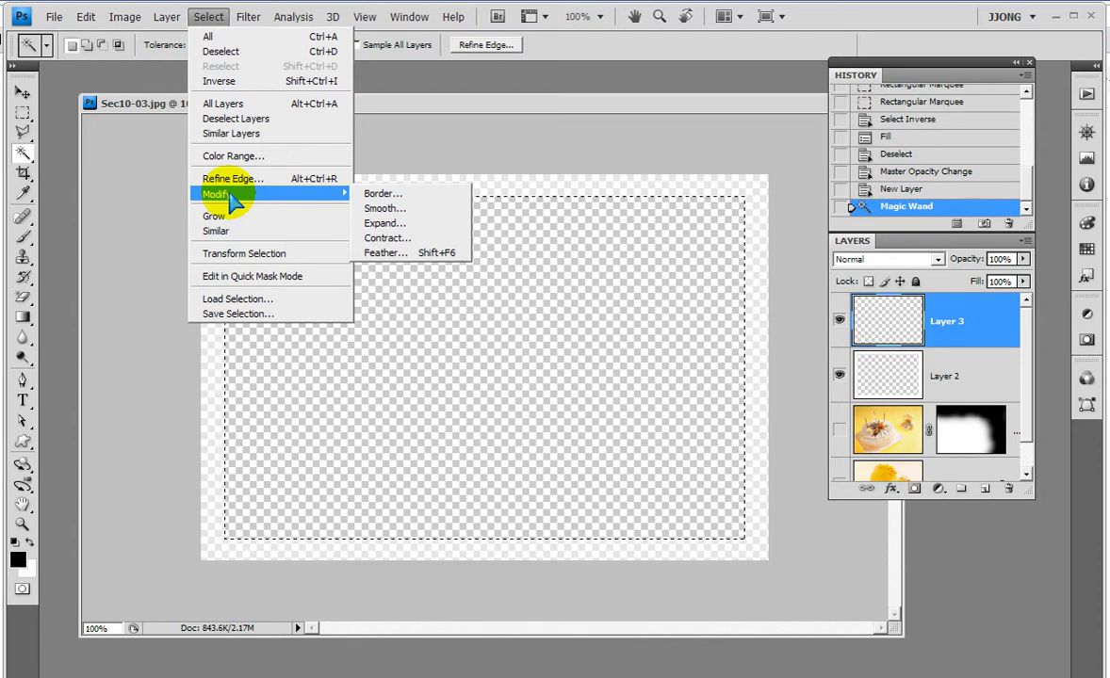
pyautogui.click(388, 238)
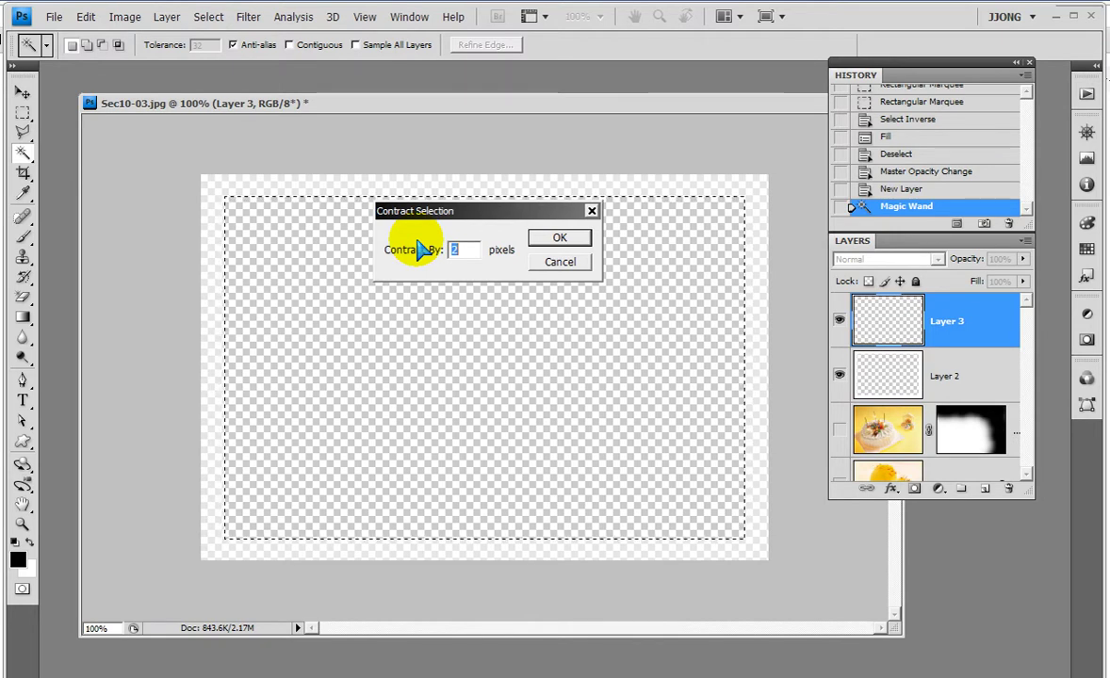
pyautogui.click(564, 239)
pyautogui.click(23, 524)
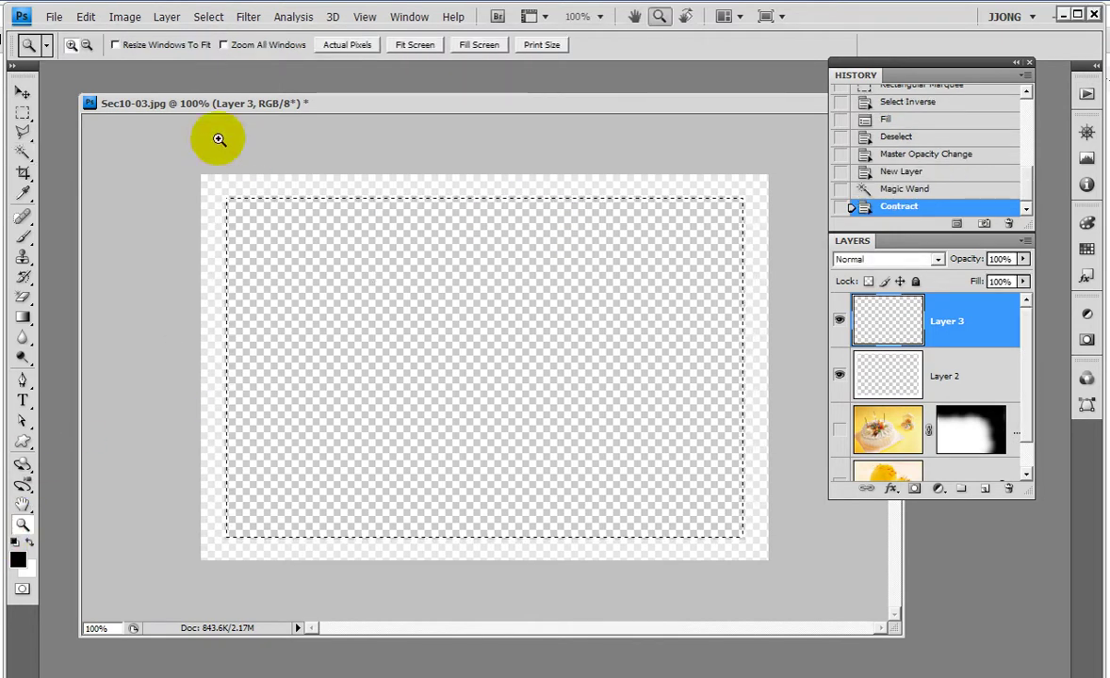
pyautogui.moveTo(250, 146); pyautogui.dragTo(324, 304)
# Stroke the selection on Layer 3 with a 1 px white Center line
pyautogui.click(86, 17)
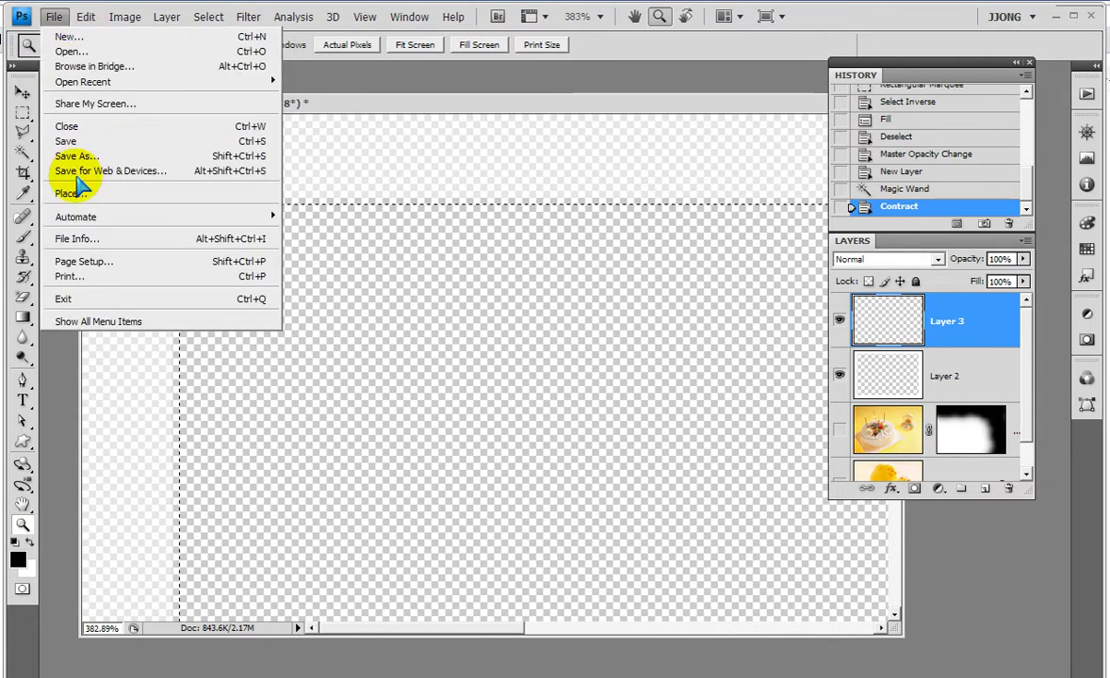
pyautogui.click(105, 246)
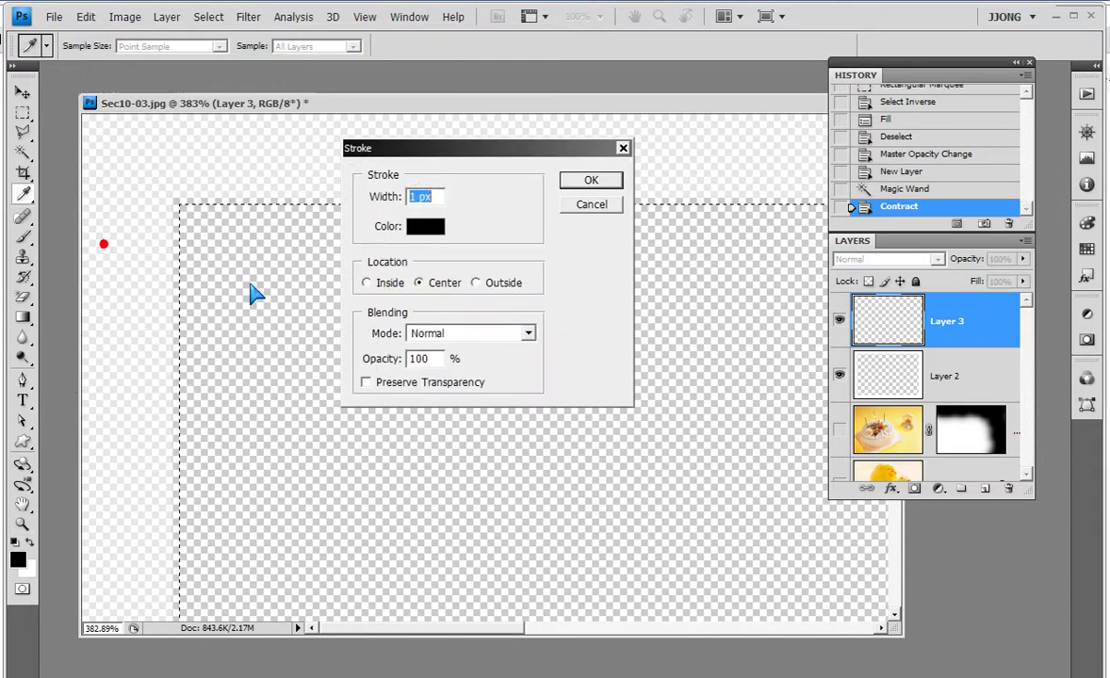
pyautogui.click(424, 228)
pyautogui.click(406, 472)
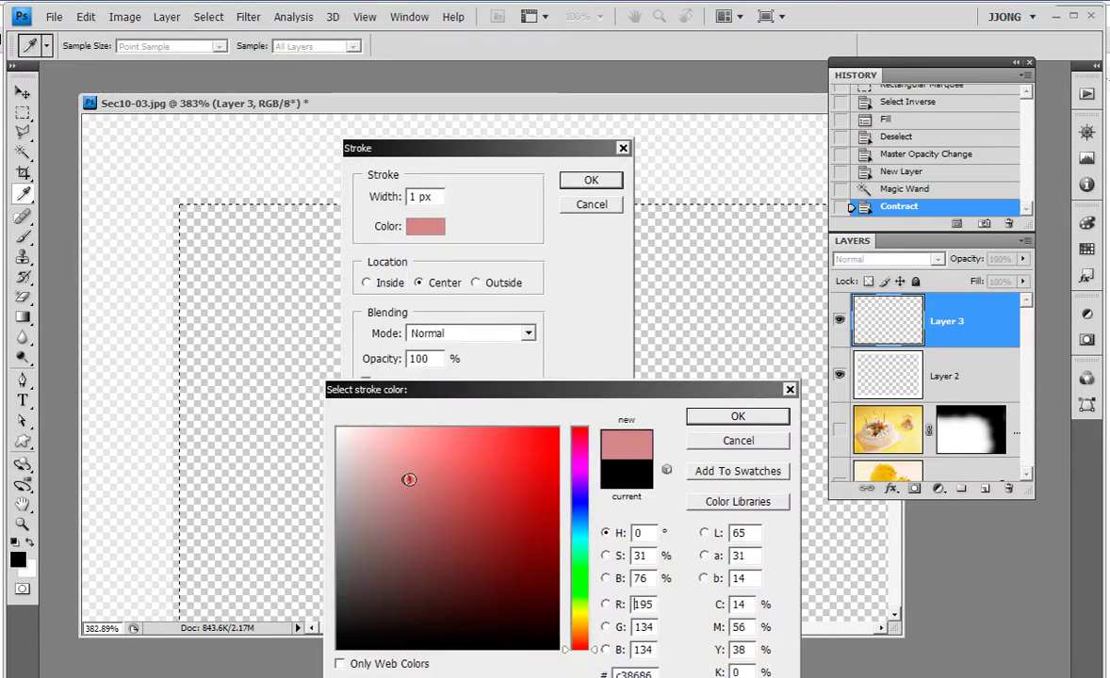
pyautogui.click(735, 412)
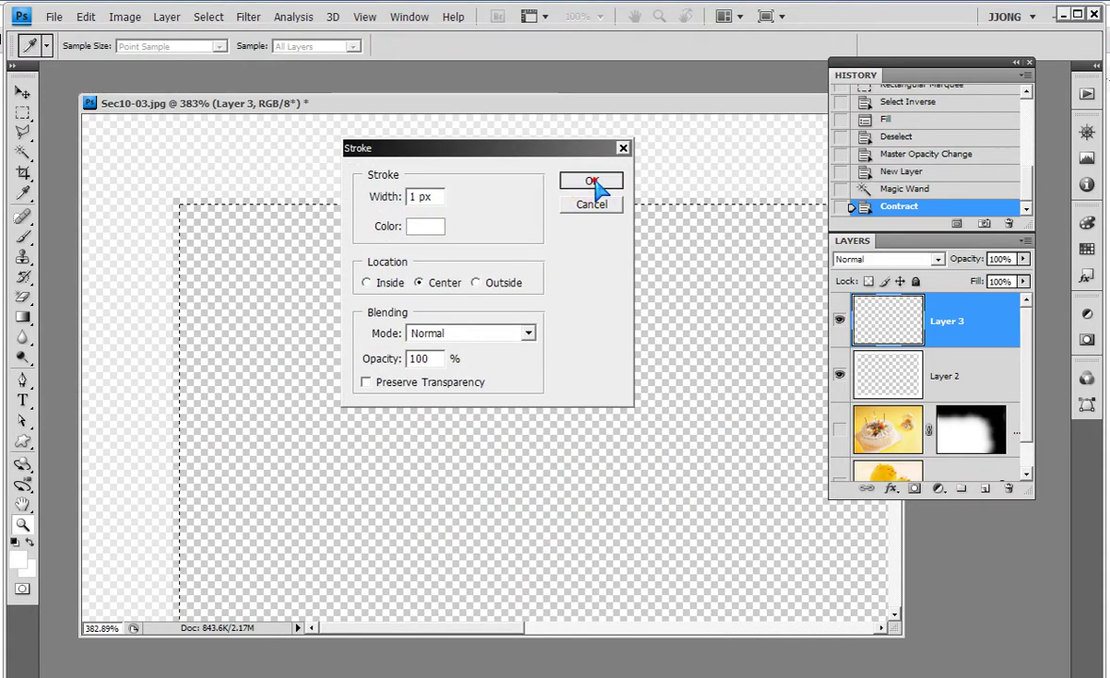
pyautogui.click(592, 180)
# Show the cake layer again, deselect, and return the view to 100%
pyautogui.press('z')
pyautogui.click(839, 431)
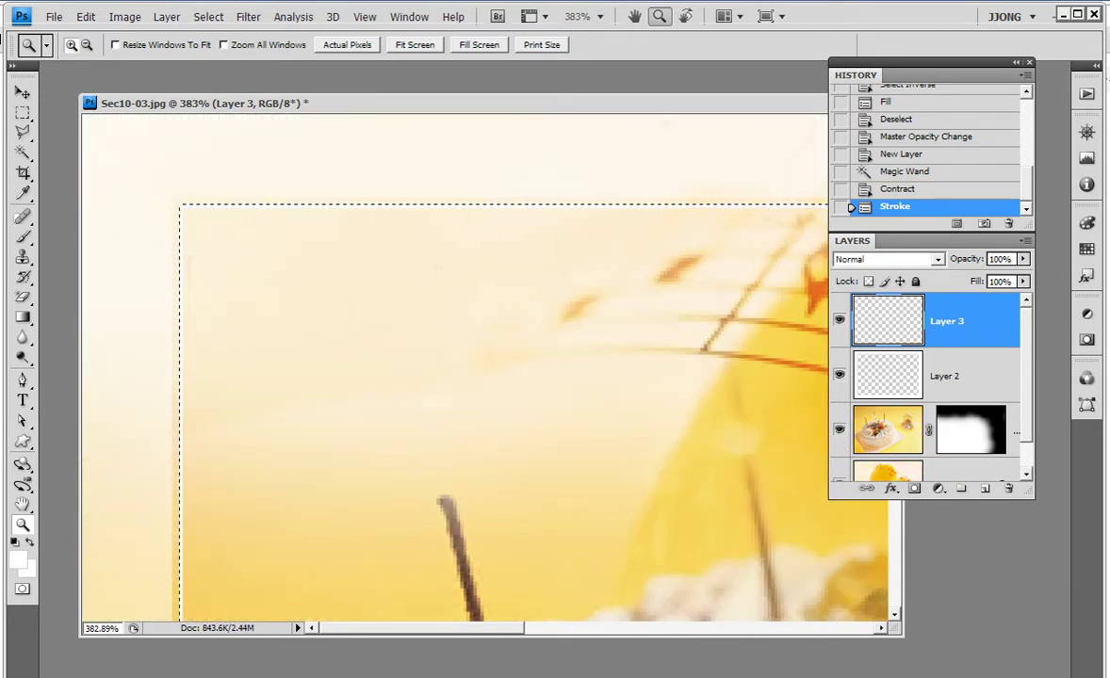
pyautogui.hotkey('ctrl', 'd')
pyautogui.hotkey('ctrl', '1')
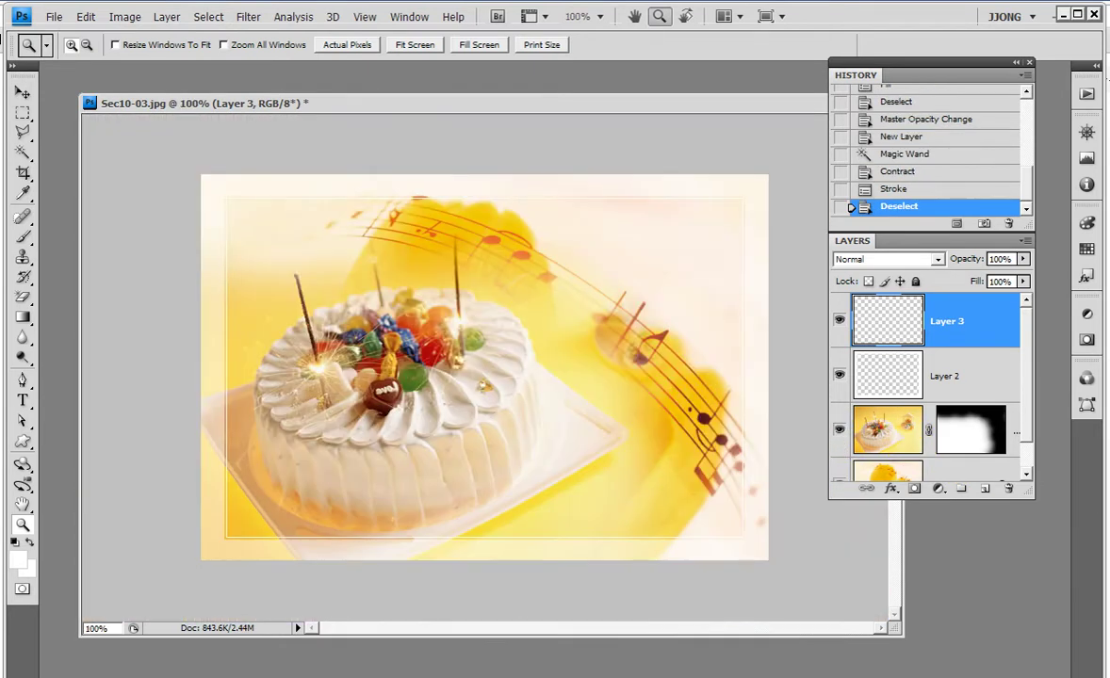
pyautogui.click(23, 520)
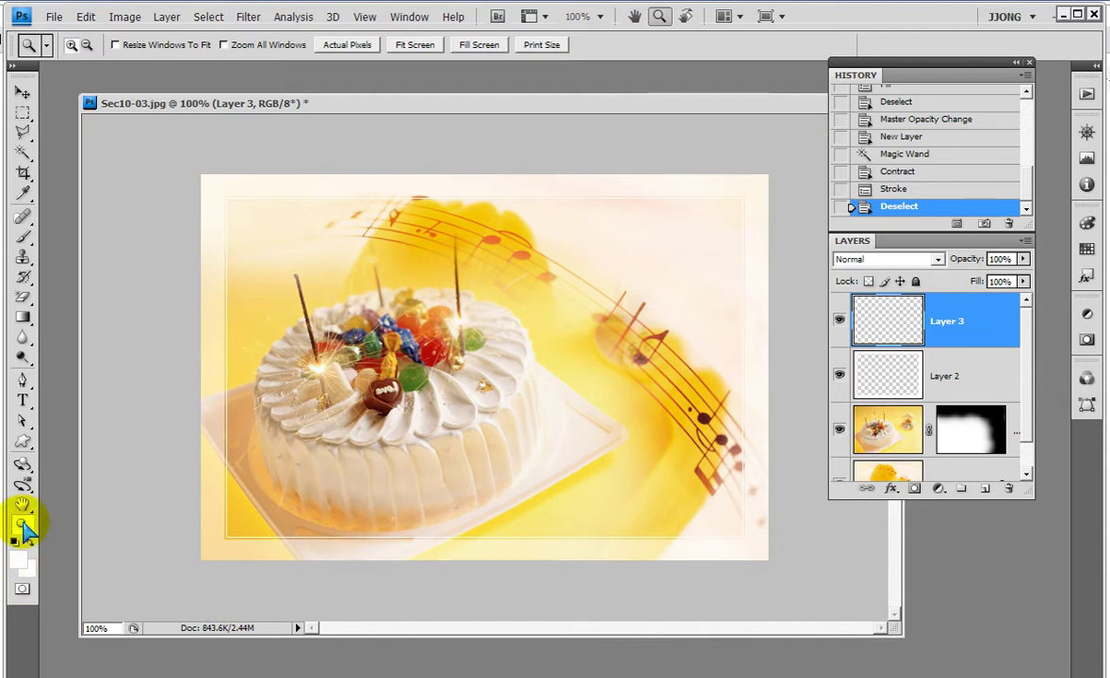
pyautogui.click(171, 496)
pyautogui.moveTo(126, 379); pyautogui.dragTo(255, 491)
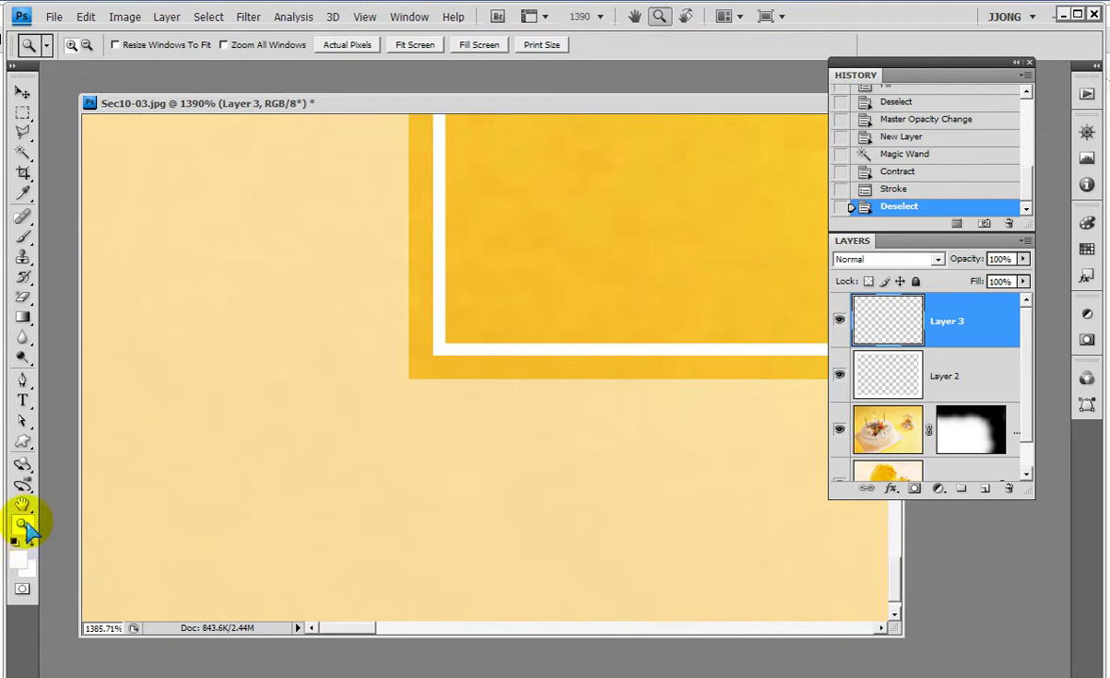
pyautogui.doubleClick(23, 525)
pyautogui.click(23, 402)
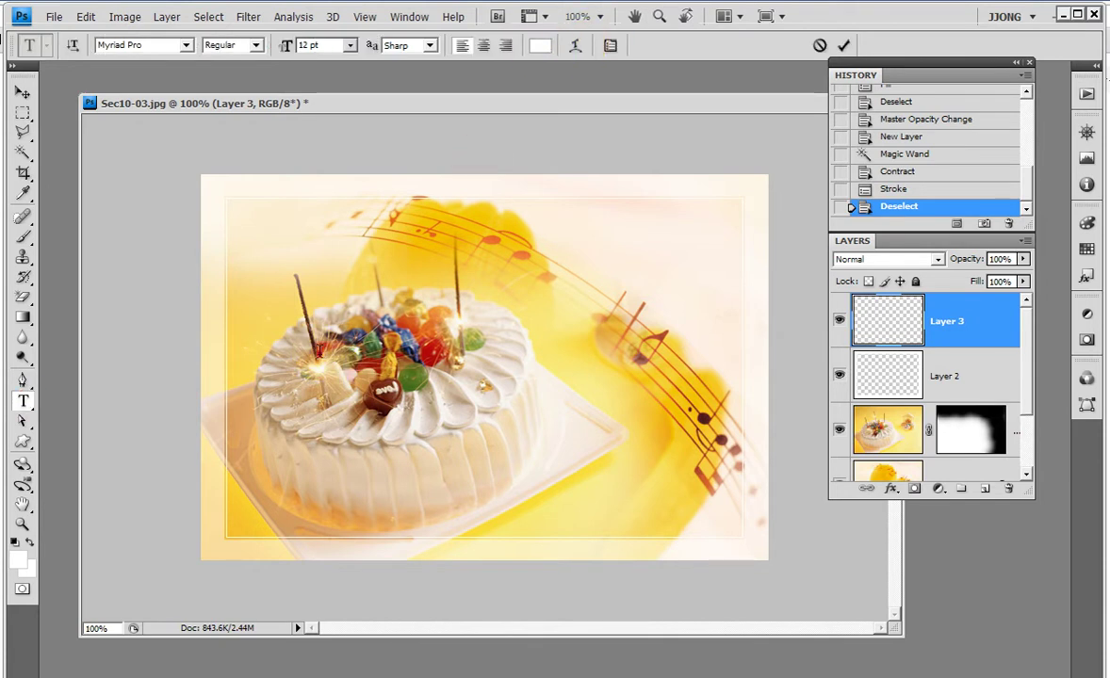
# Add the white text 'Invitation' and move it up above the cake near the top centre
pyautogui.click(754, 367)
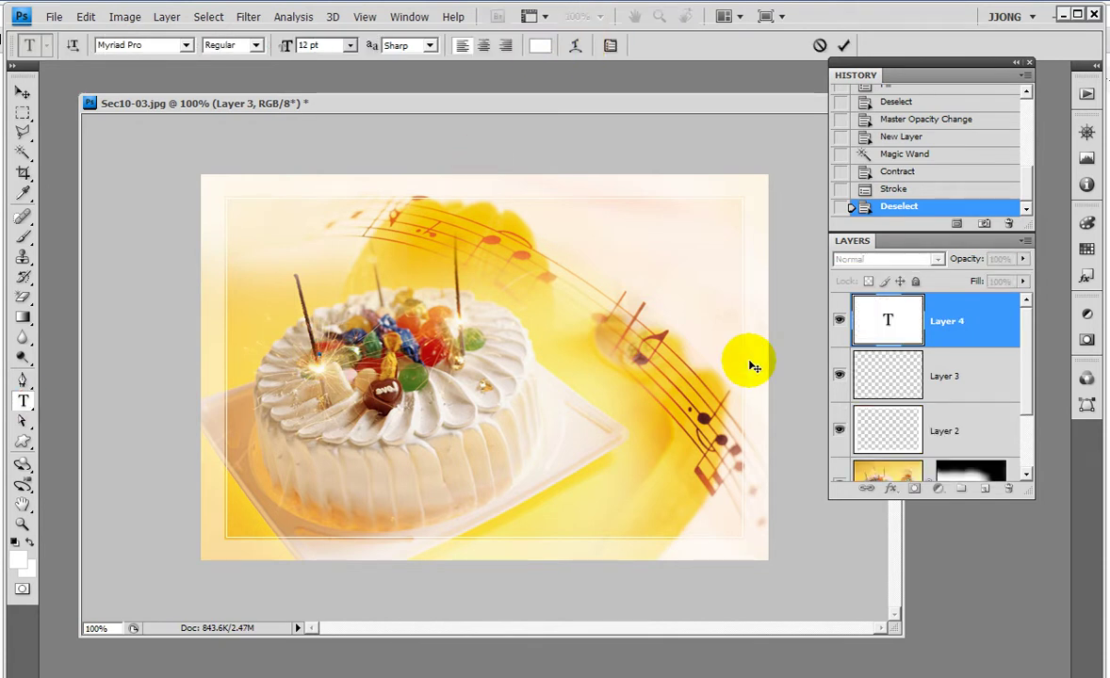
pyautogui.write('Invi')
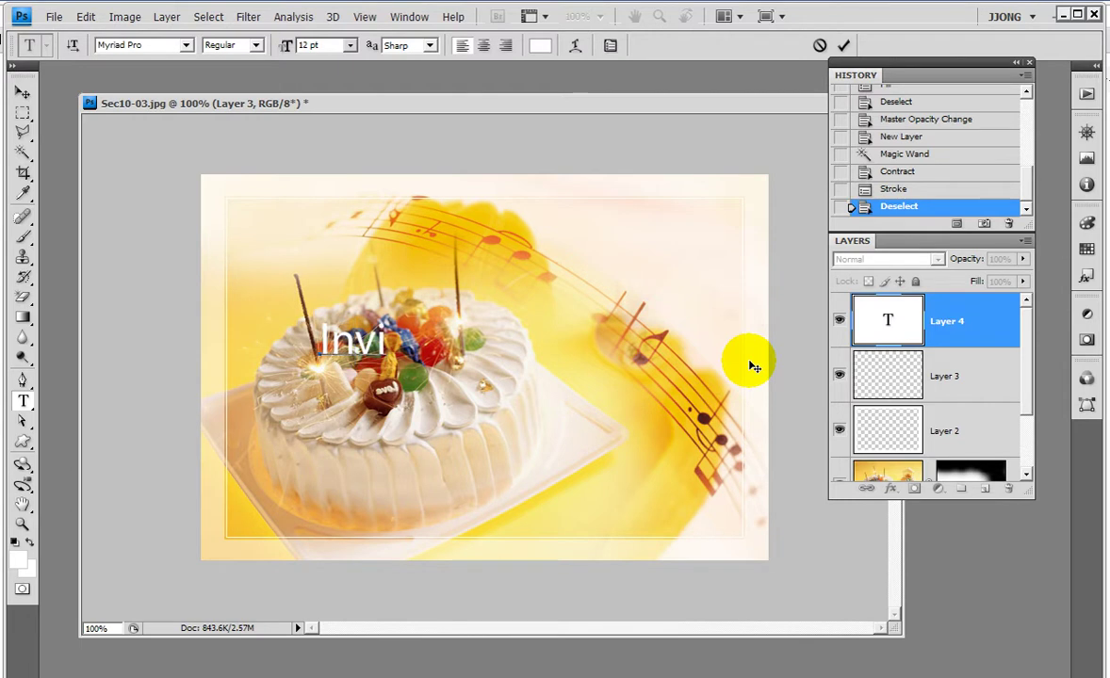
pyautogui.write('tation')
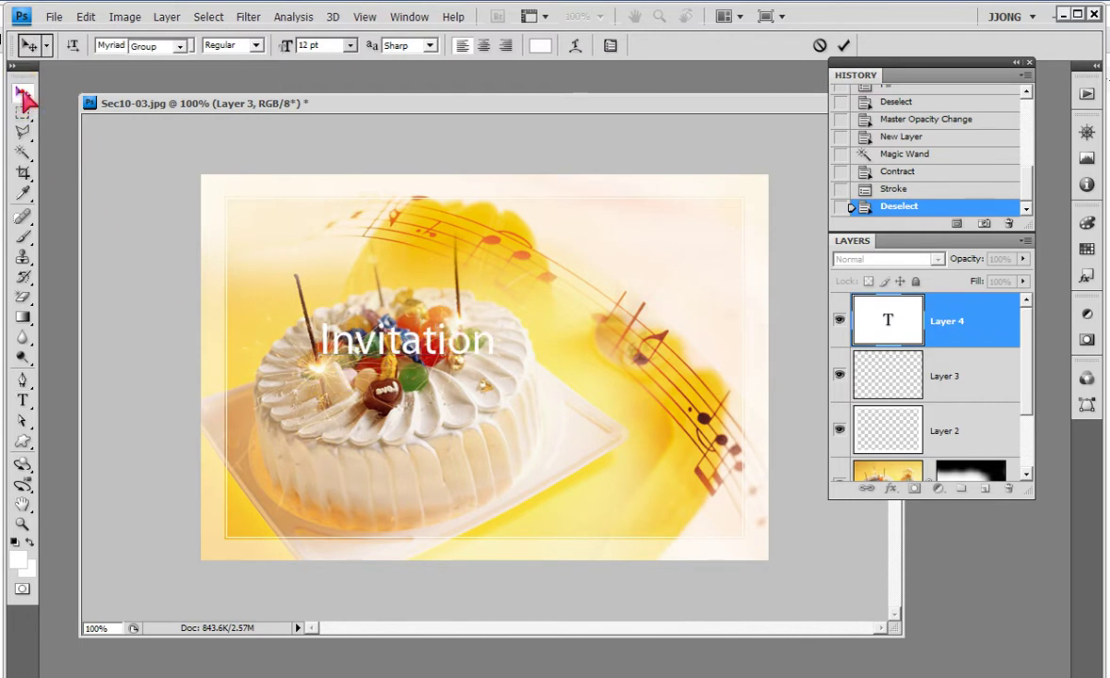
pyautogui.click(23, 93)
pyautogui.moveTo(468, 347); pyautogui.dragTo(523, 264)
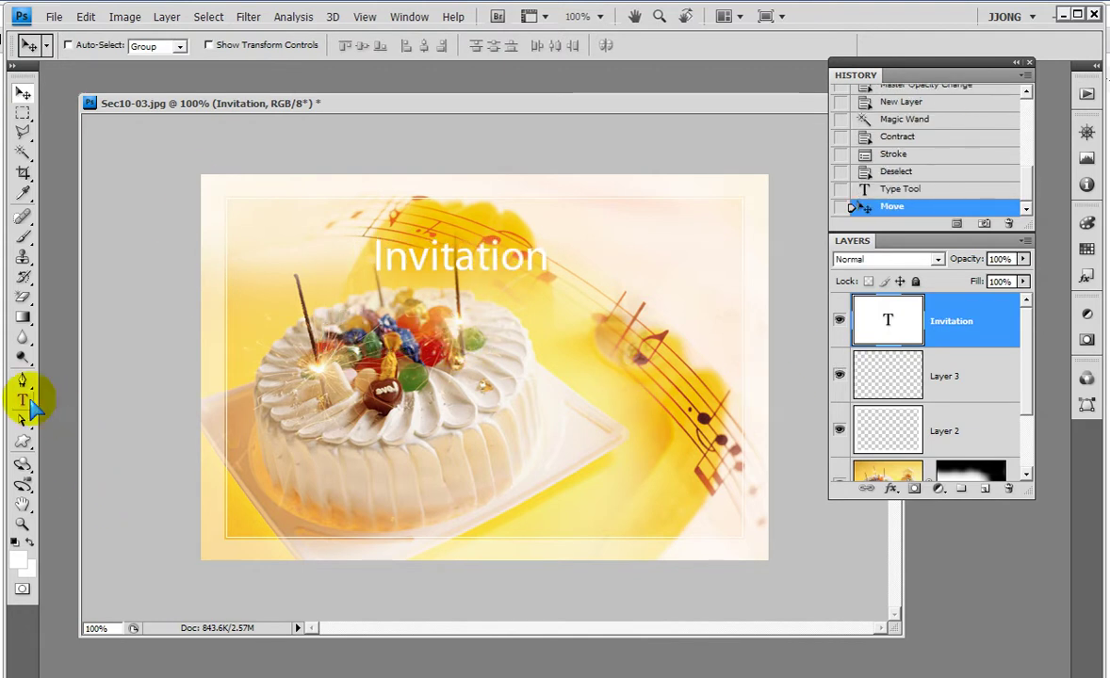
# Apply a Drop Shadow with Size 1 px to the Invitation text layer
pyautogui.click(890, 488)
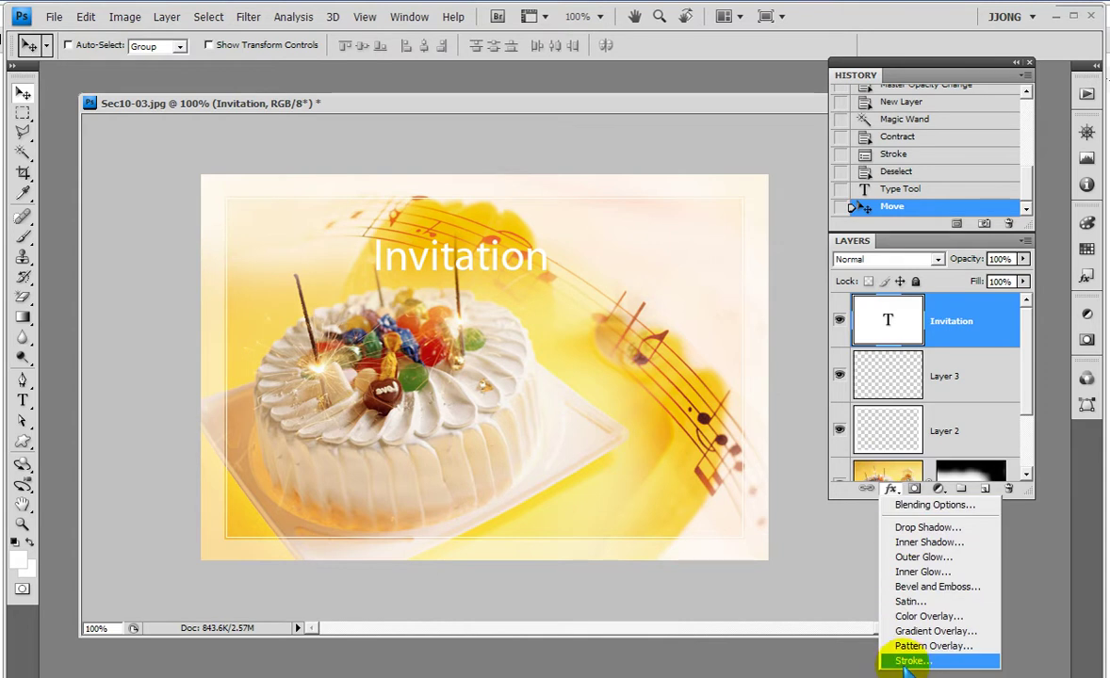
pyautogui.click(906, 528)
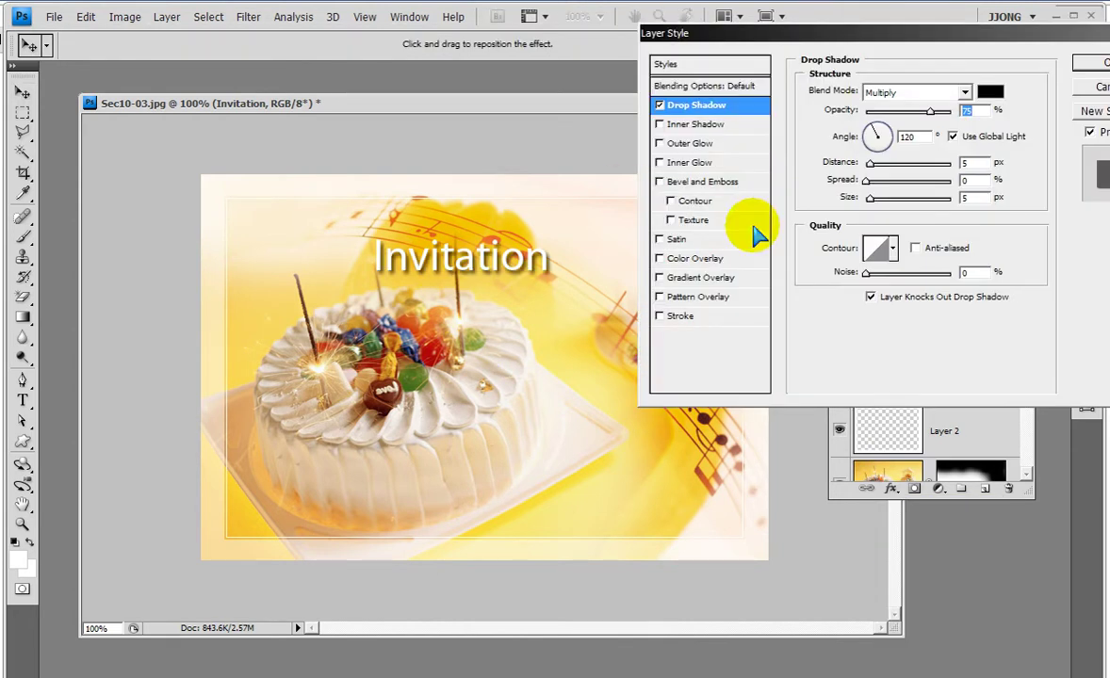
pyautogui.click(970, 198)
pyautogui.write('1')
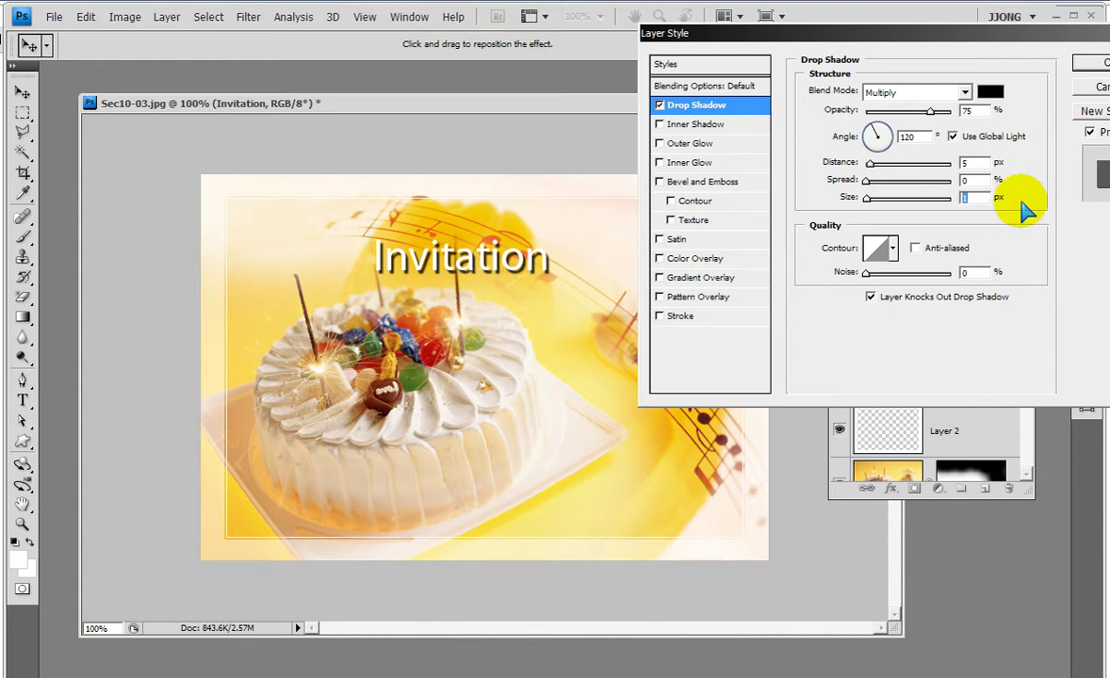
pyautogui.click(1095, 63)
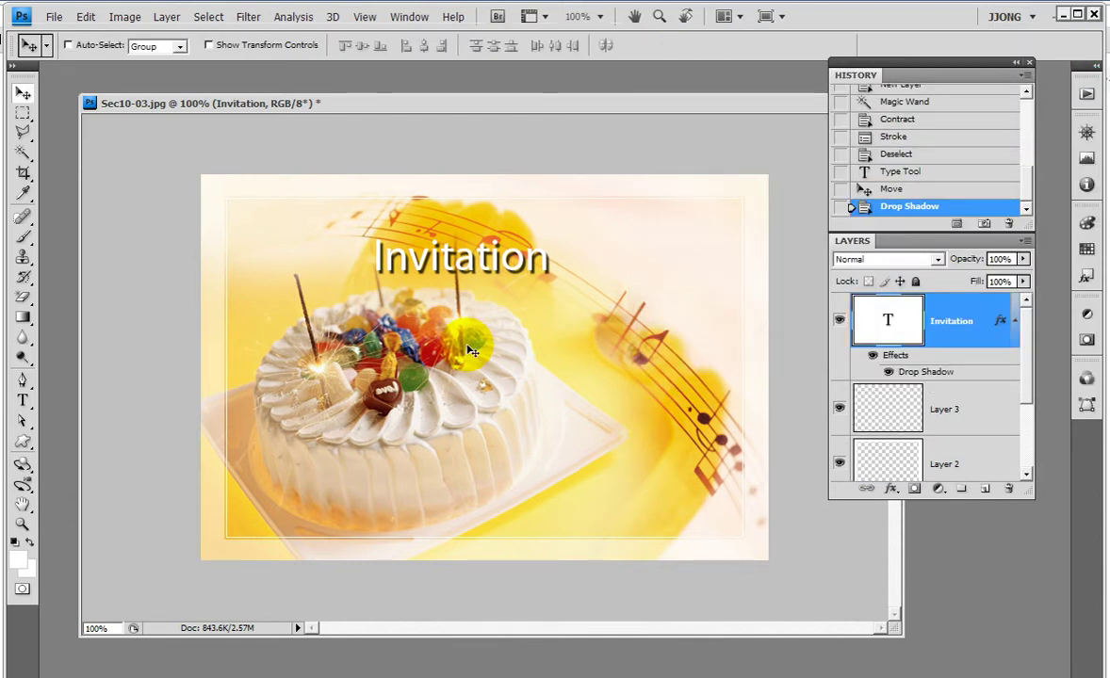
# Free-transform the Invitation text to 180% and move it down over the cake
pyautogui.hotkey('ctrl', 't')
pyautogui.moveTo(551, 275); pyautogui.dragTo(668, 397)
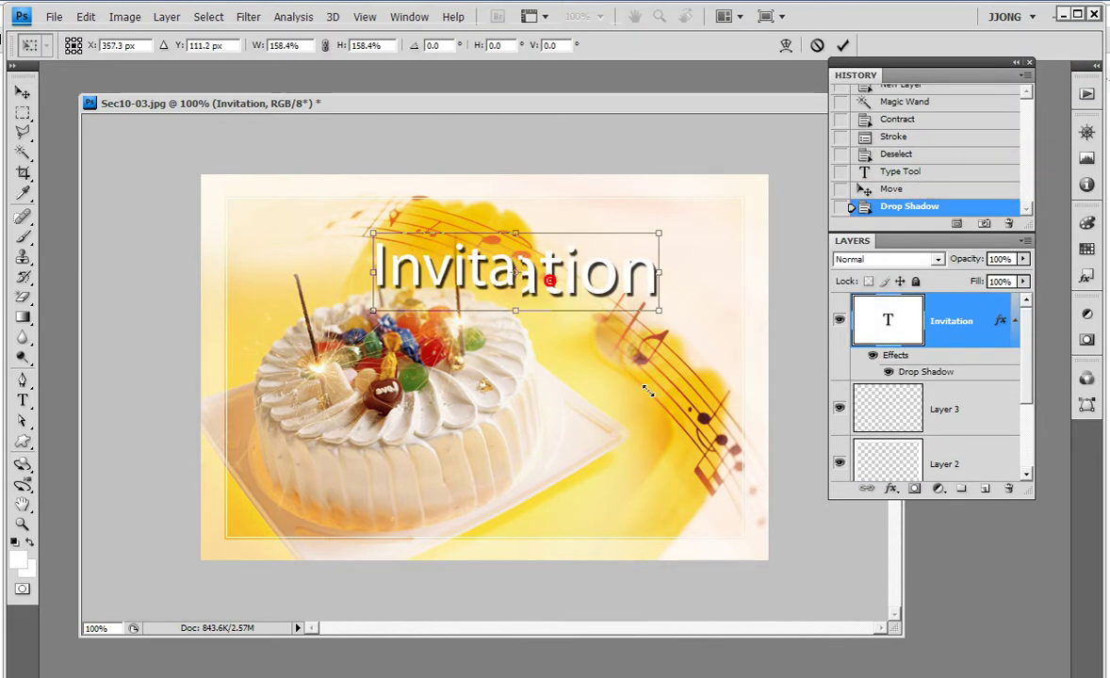
pyautogui.moveTo(580, 319); pyautogui.dragTo(515, 387)
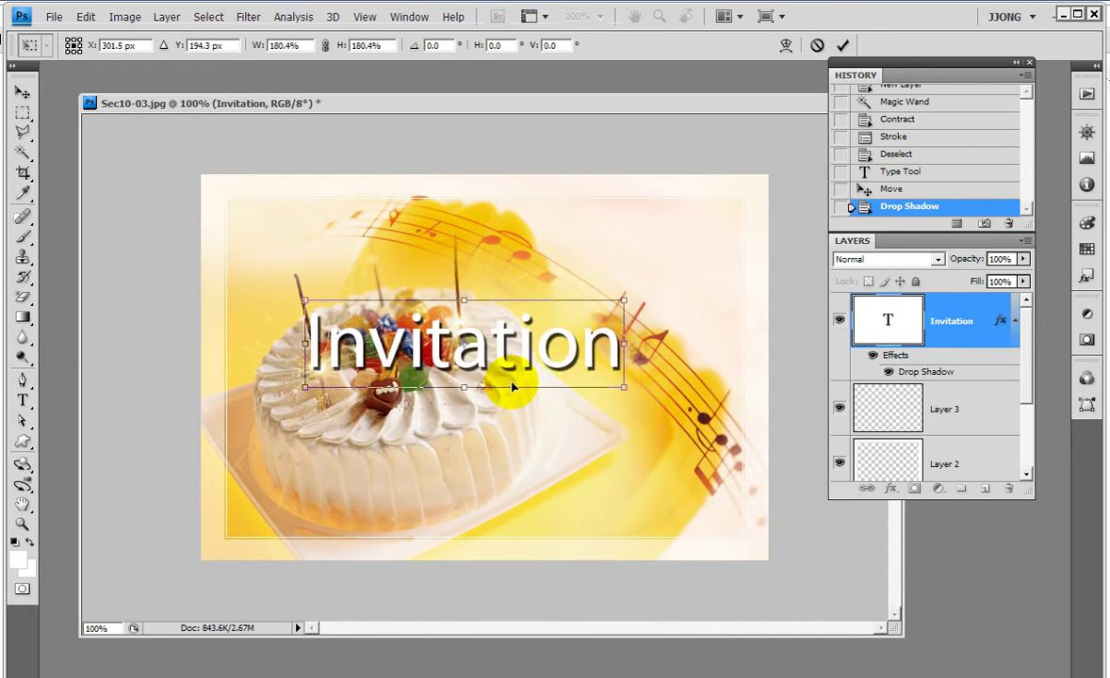
pyautogui.press('Down')
pyautogui.press('Down')
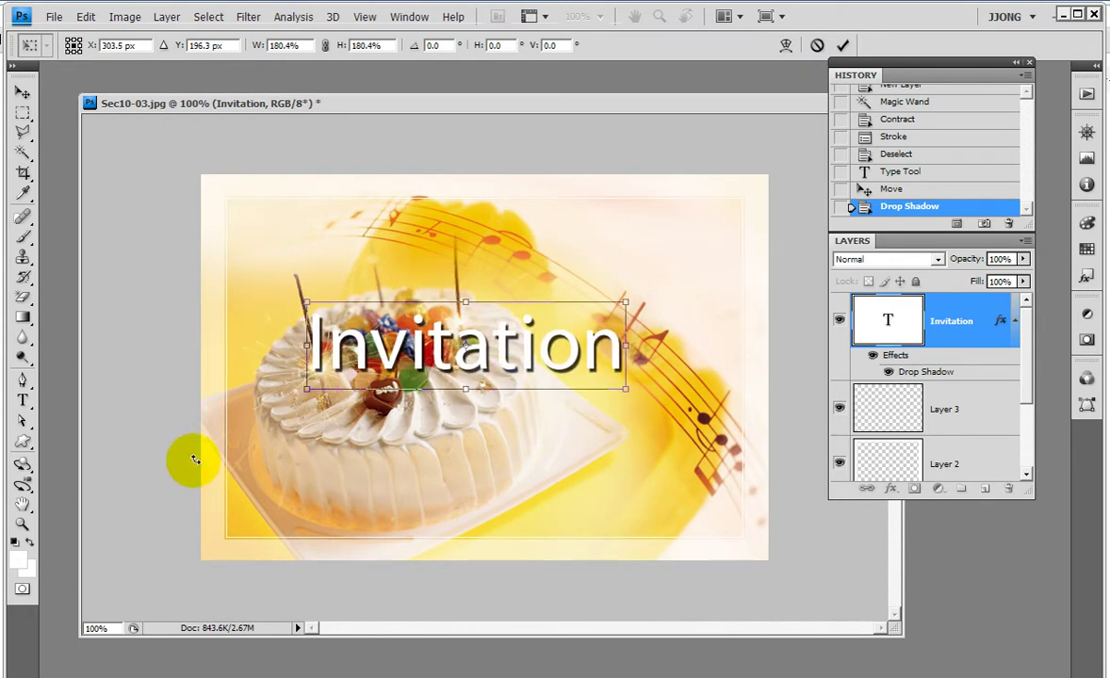
pyautogui.press('Return')
# Change the Invitation font style to plain Italic after briefly trying Semibold Italic
pyautogui.click(22, 400)
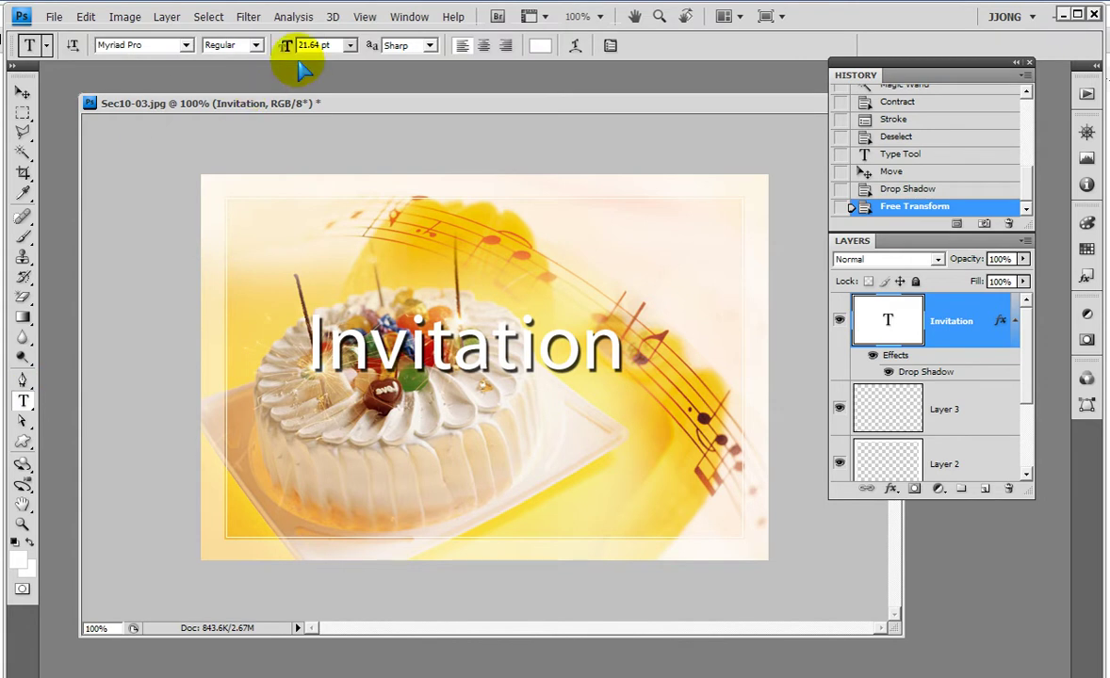
pyautogui.click(255, 45)
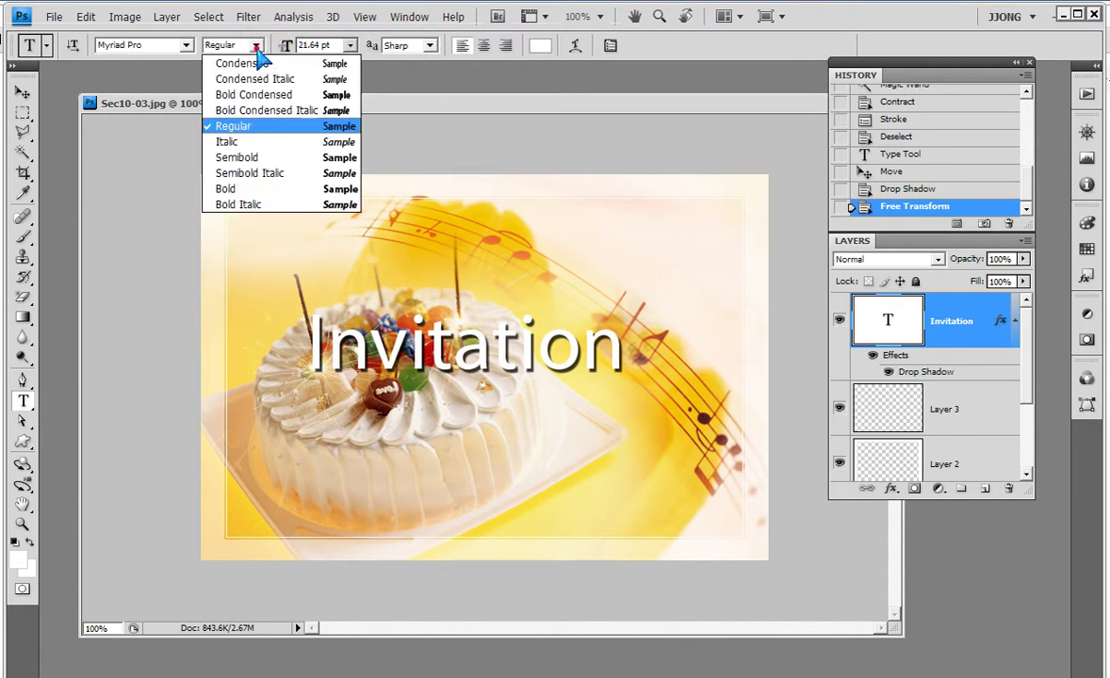
pyautogui.click(247, 173)
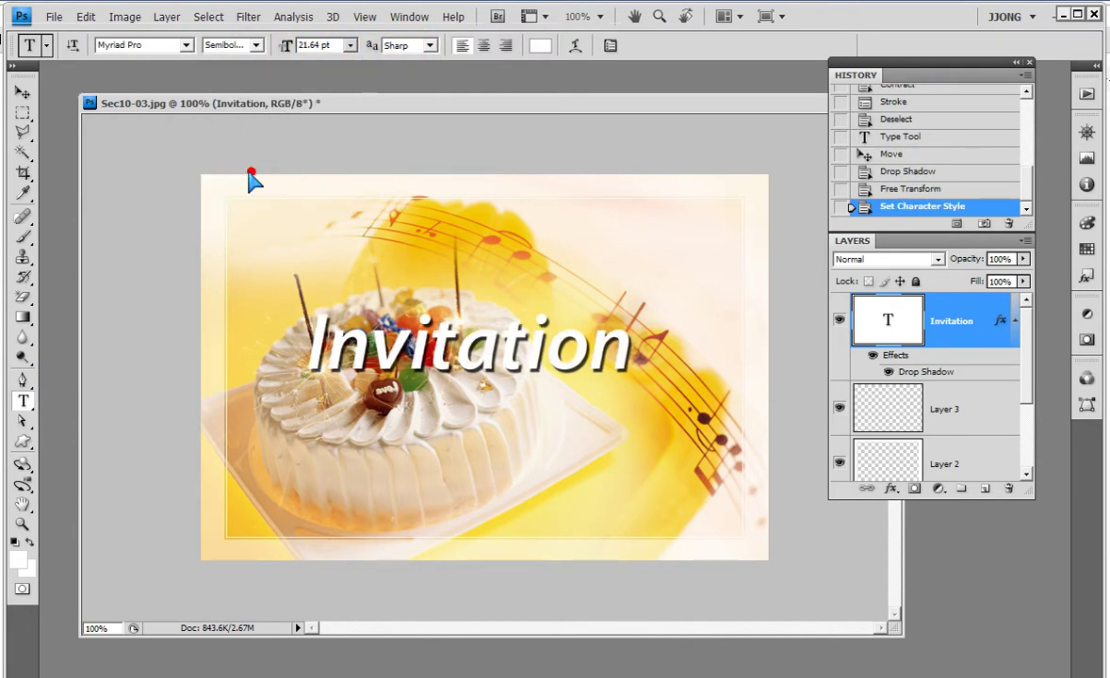
pyautogui.click(250, 46)
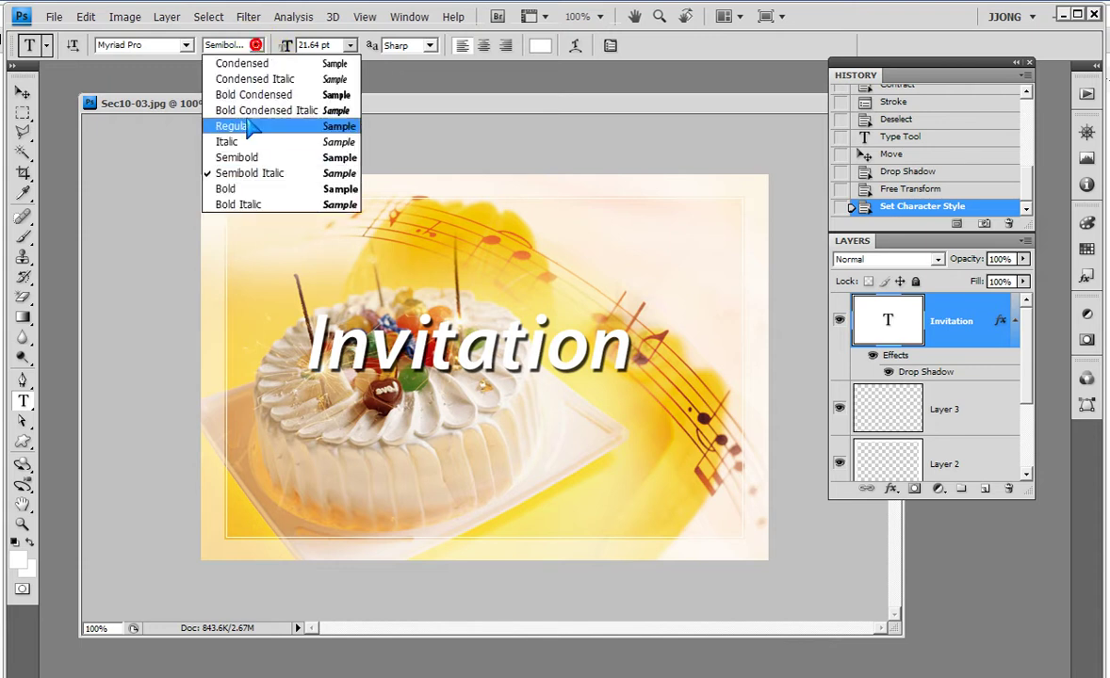
pyautogui.click(245, 144)
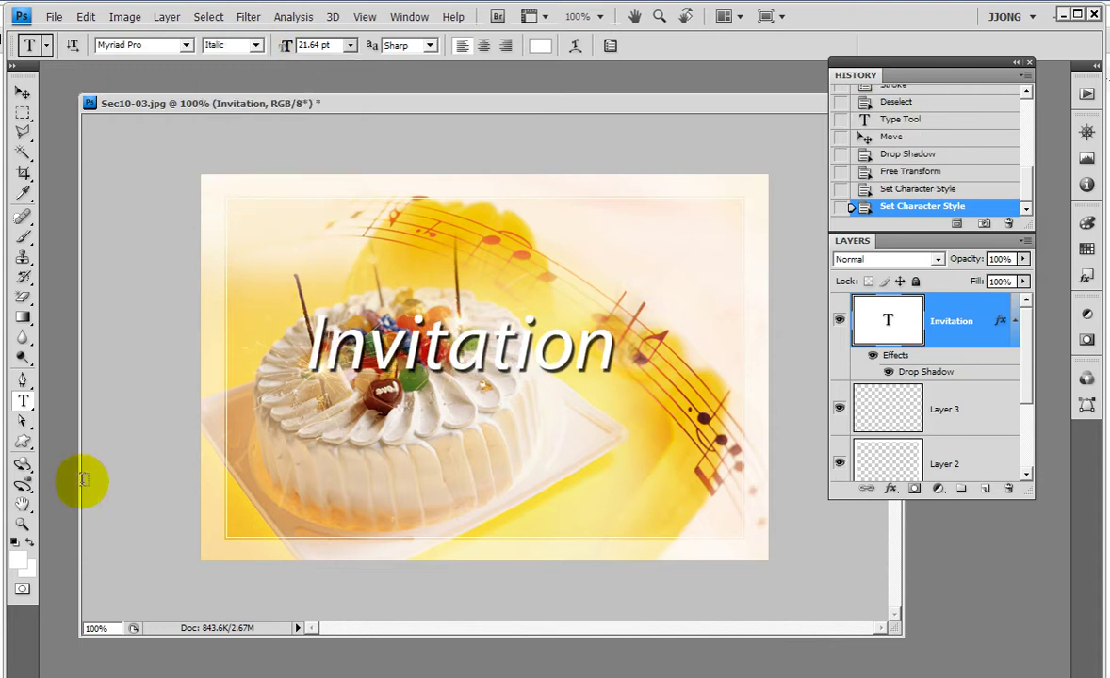
pyautogui.click(23, 524)
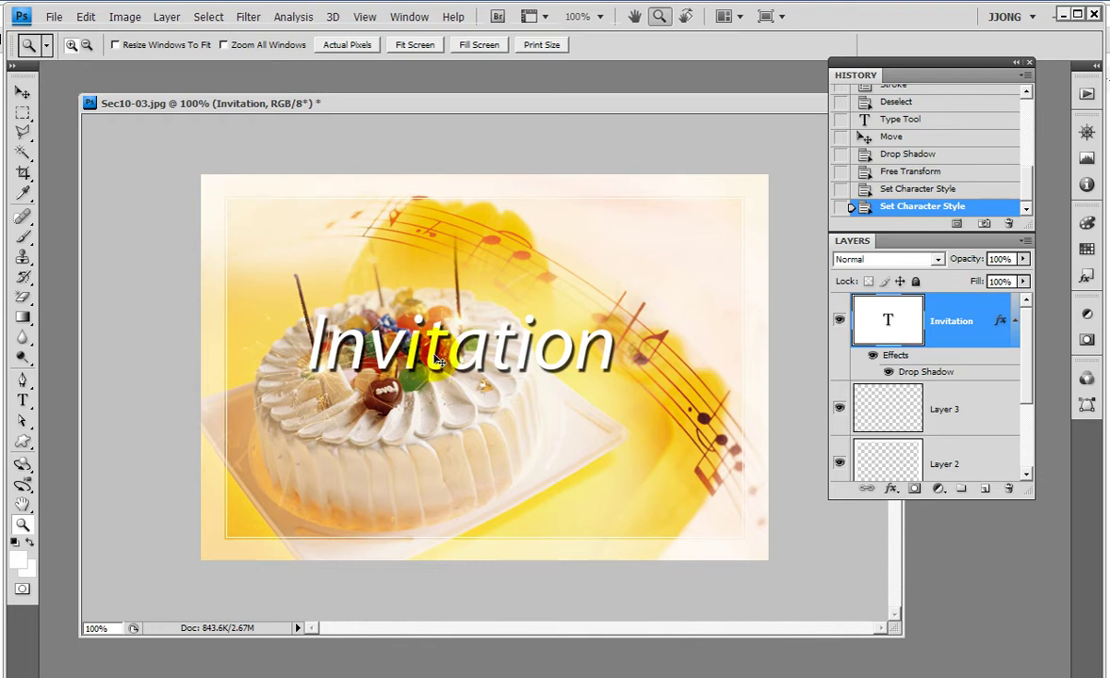
# Zoom in on the Invitation text, pan across the cake, then return to 100% view
pyautogui.moveTo(438, 361); pyautogui.dragTo(457, 354)
pyautogui.moveTo(307, 283); pyautogui.dragTo(713, 431)
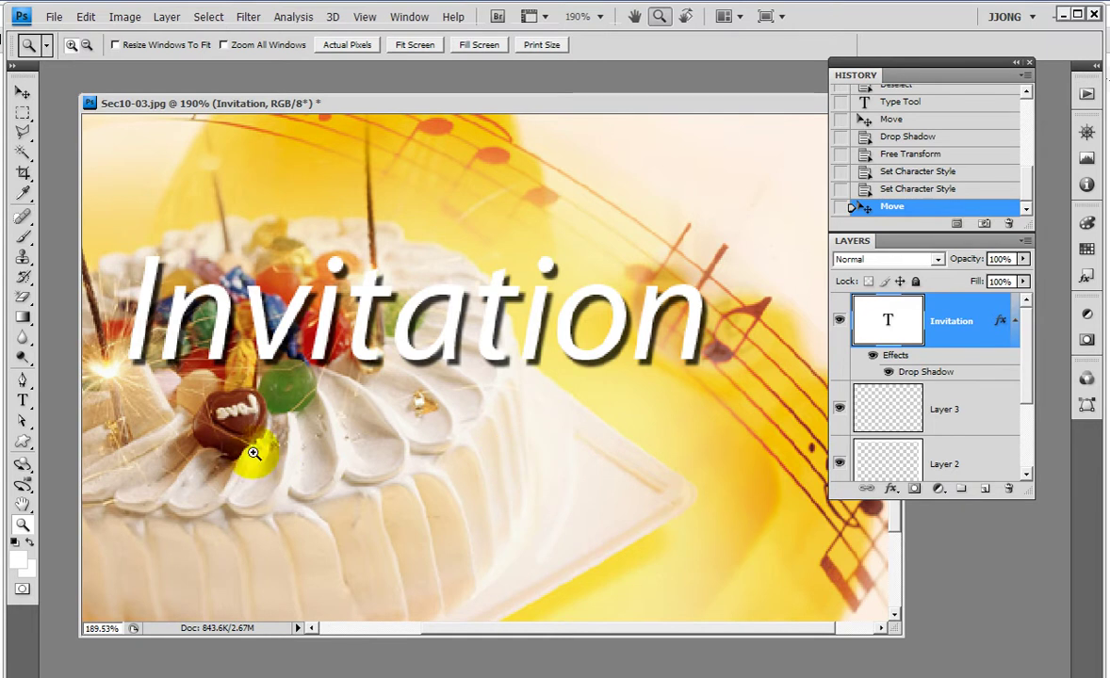
pyautogui.click(23, 506)
pyautogui.moveTo(255, 465); pyautogui.dragTo(278, 471)
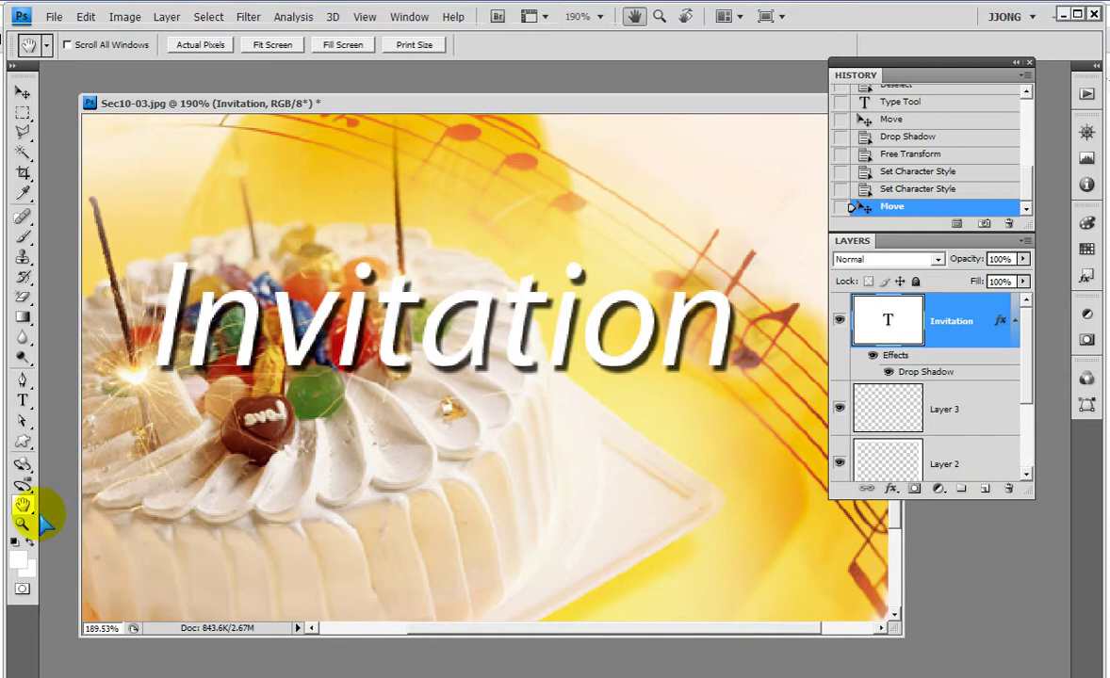
pyautogui.doubleClick(23, 525)
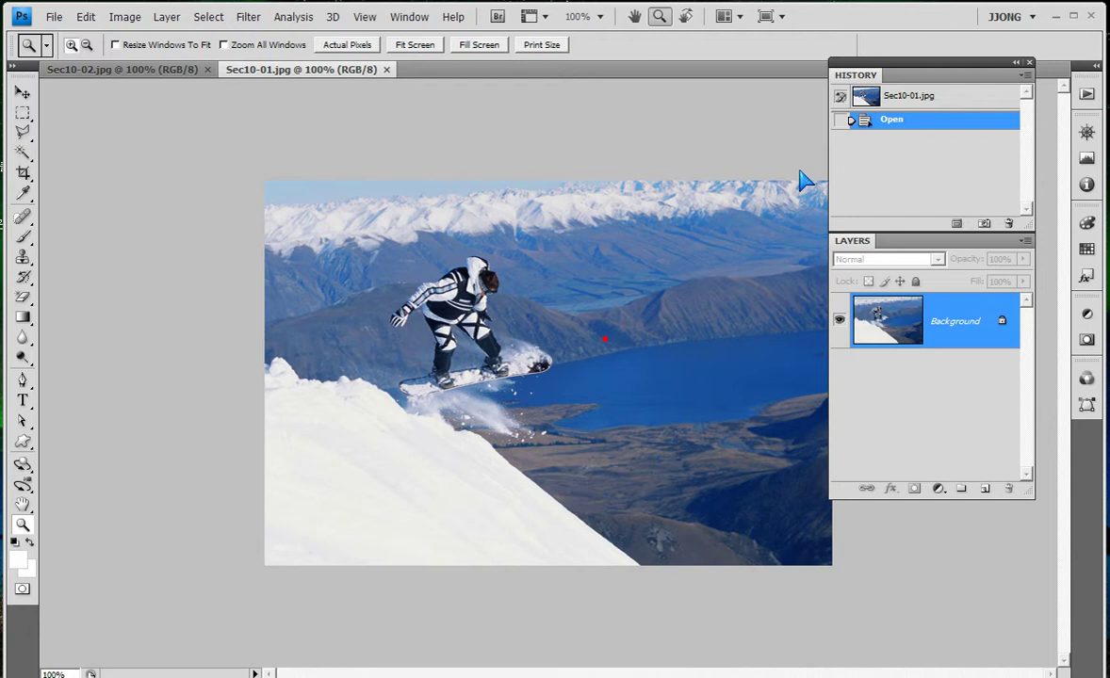
# Float Sec10-02 in its own enlarged window and select the Magic Eraser Tool
pyautogui.moveTo(143, 77)
pyautogui.mouseDown()
pyautogui.moveTo(451, 328)
pyautogui.moveTo(375, 115)
pyautogui.mouseUp()
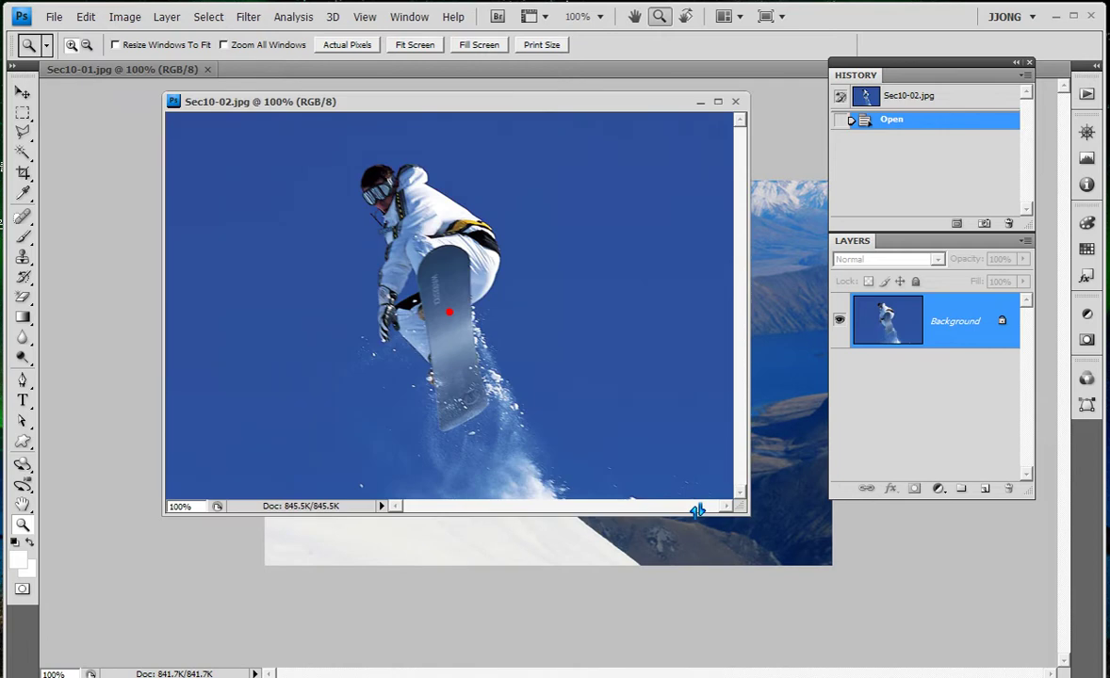
pyautogui.moveTo(741, 510); pyautogui.dragTo(848, 654)
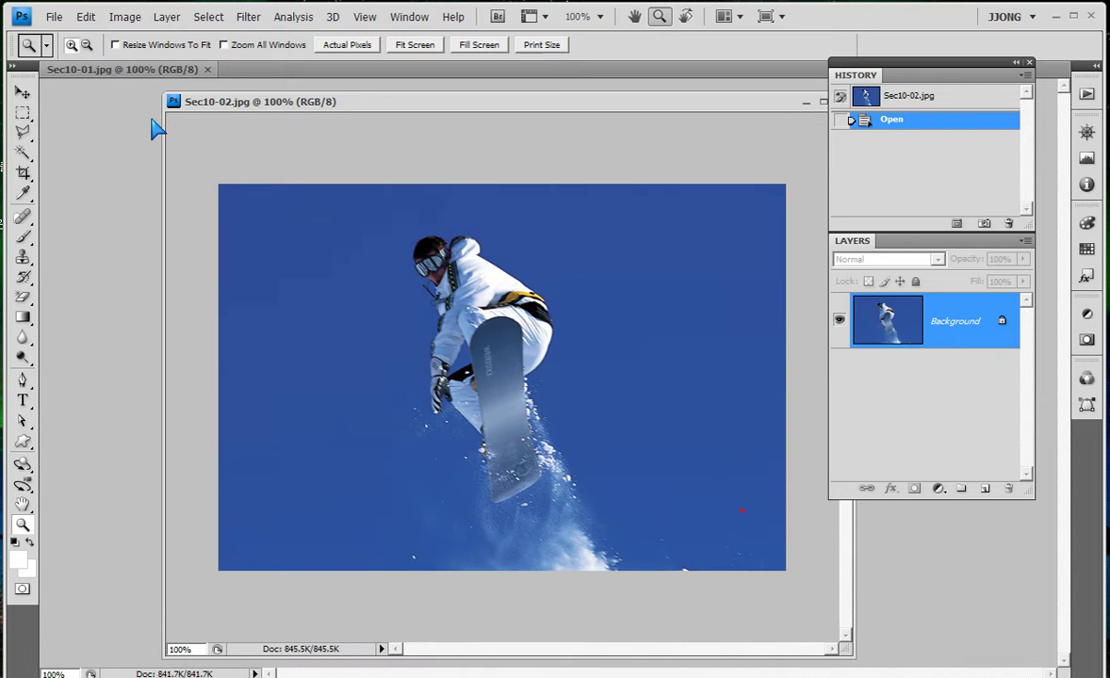
pyautogui.click(23, 298)
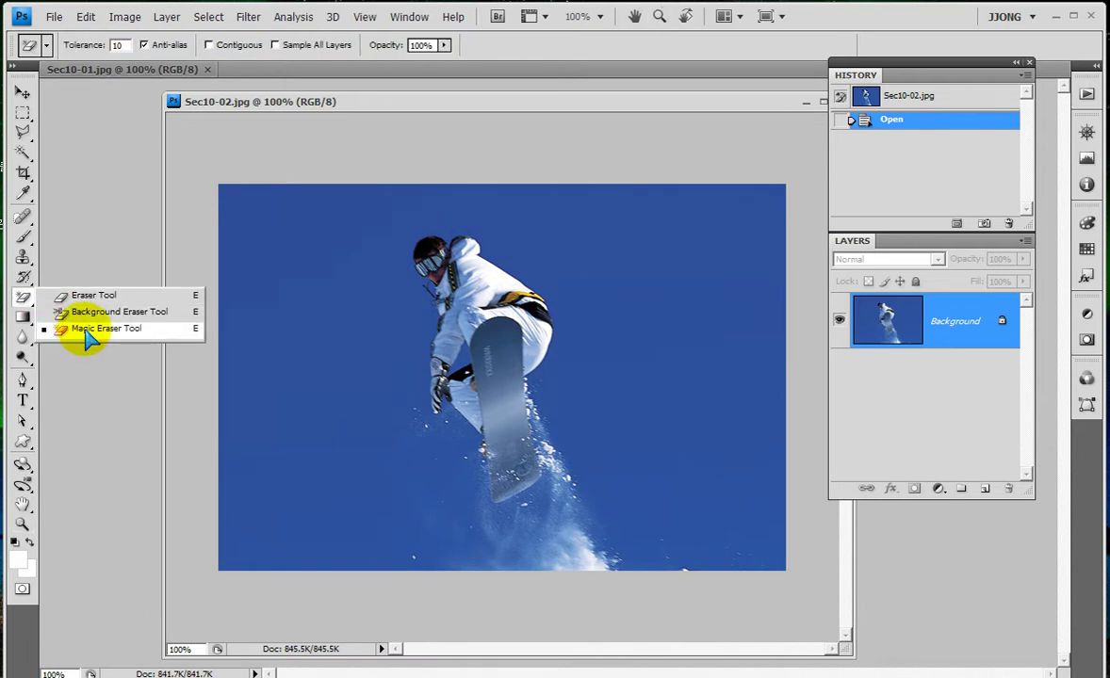
pyautogui.click(87, 327)
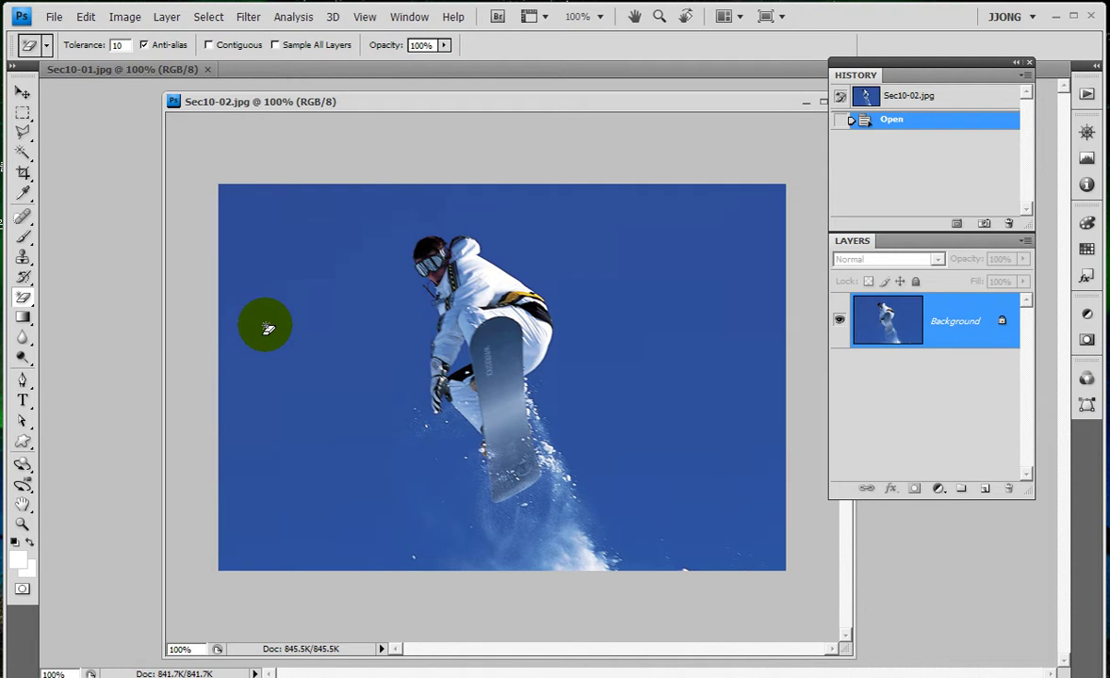
# Erase the blue sky around the snowboarder with the Magic Eraser at Tolerance 30
pyautogui.click(268, 328)
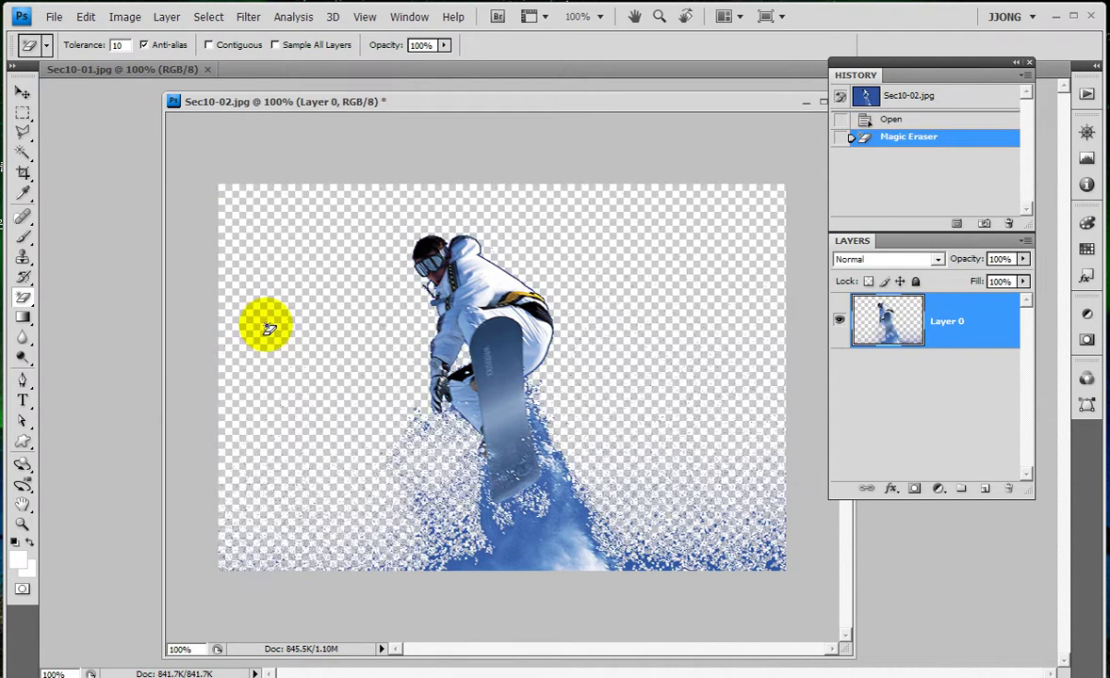
pyautogui.hotkey('ctrl', 'z')
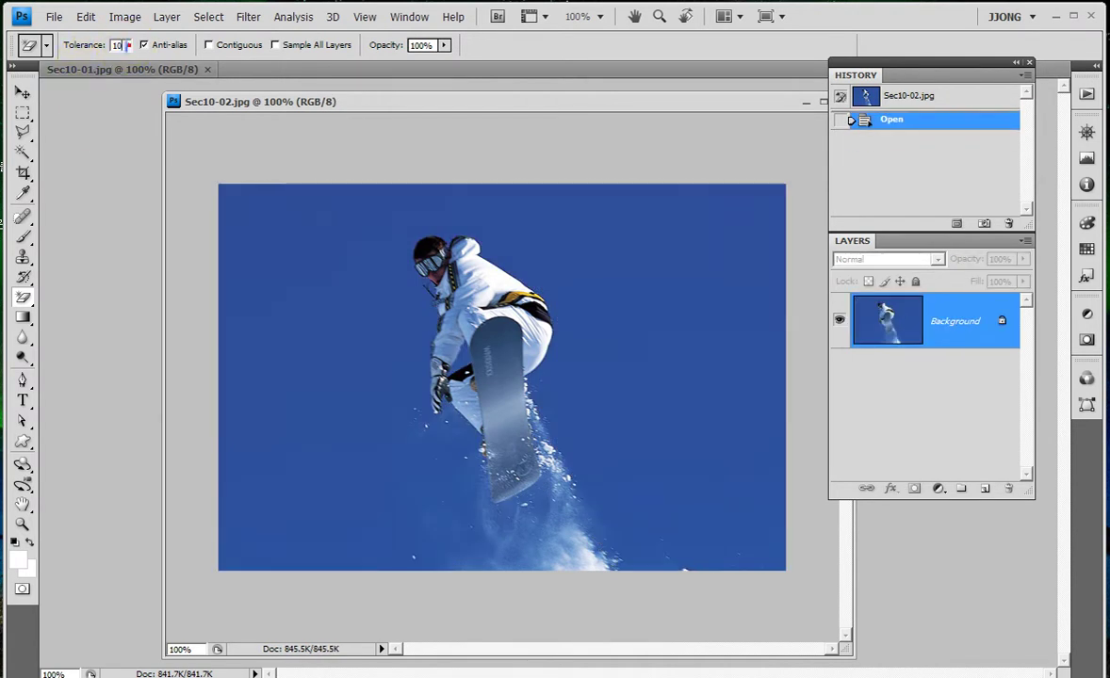
pyautogui.press('Return')
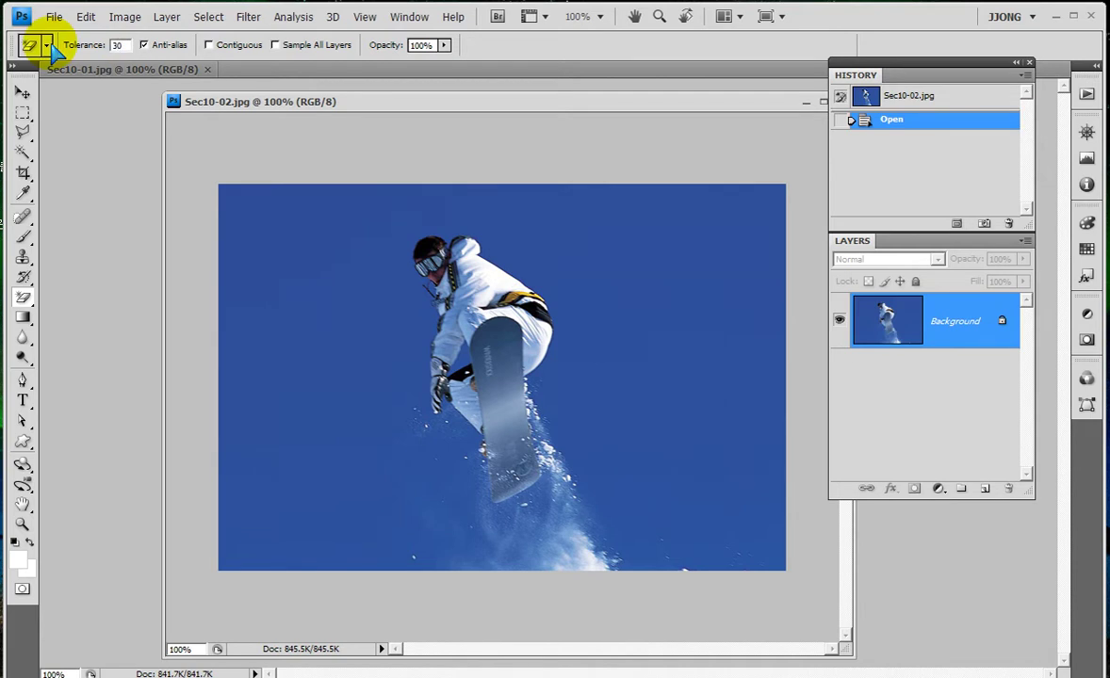
pyautogui.click(283, 301)
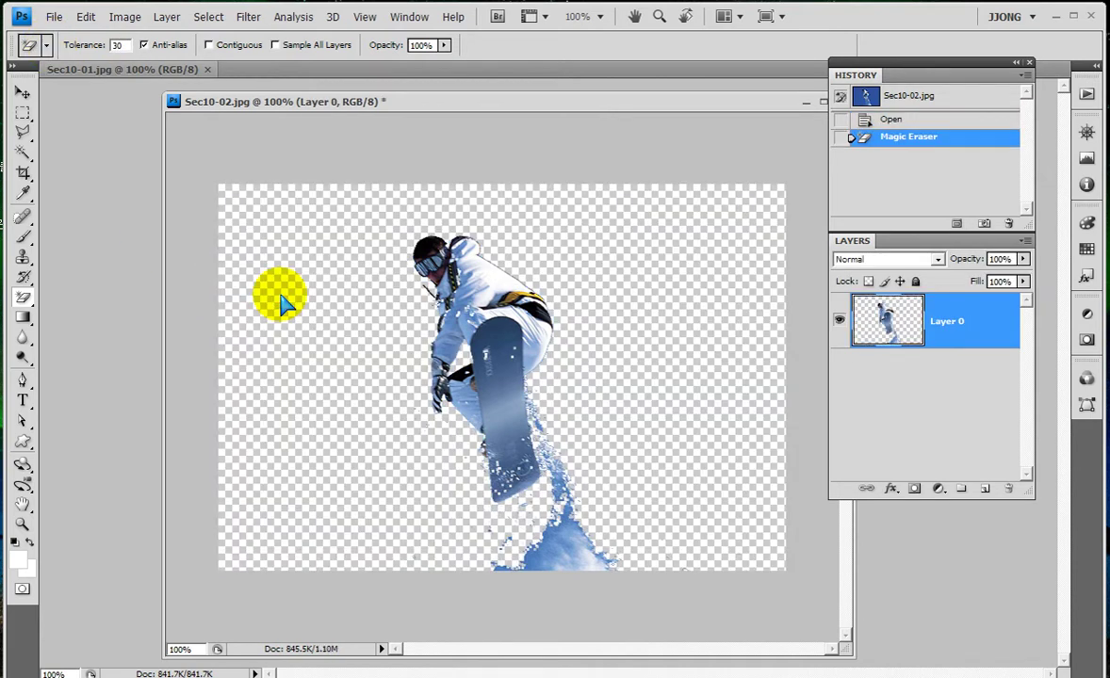
pyautogui.hotkey('ctrl', 'z')
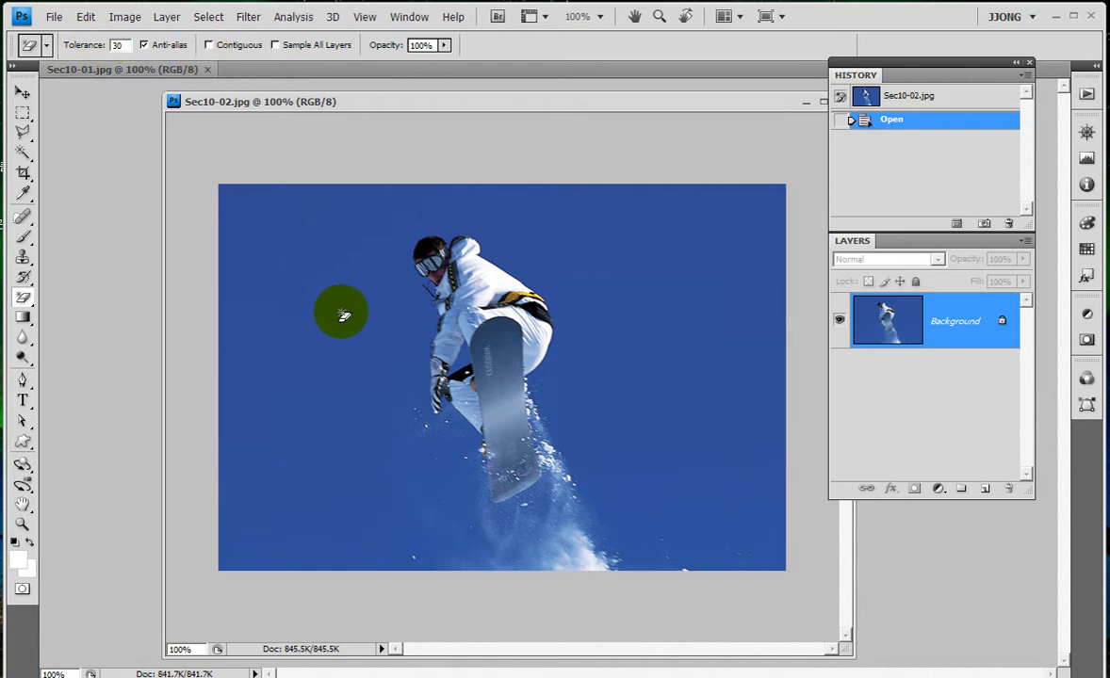
pyautogui.click(320, 287)
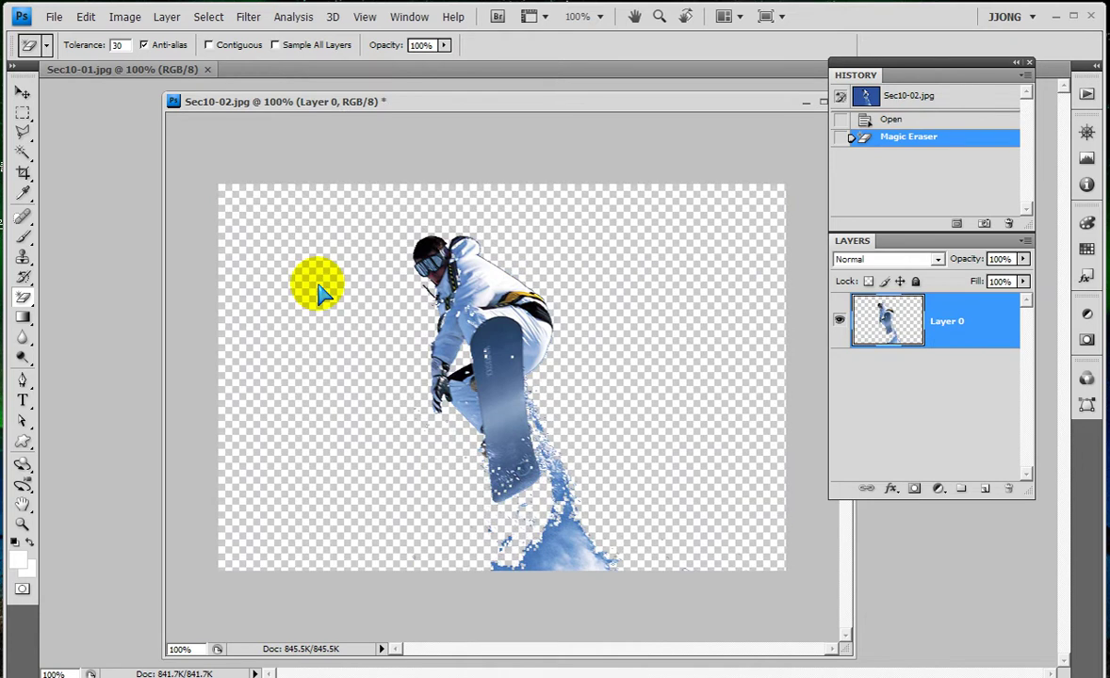
# Drag the cut-out snowboarder into Sec10-01 and close Sec10-02 without saving
pyautogui.moveTo(361, 102); pyautogui.dragTo(655, 26)
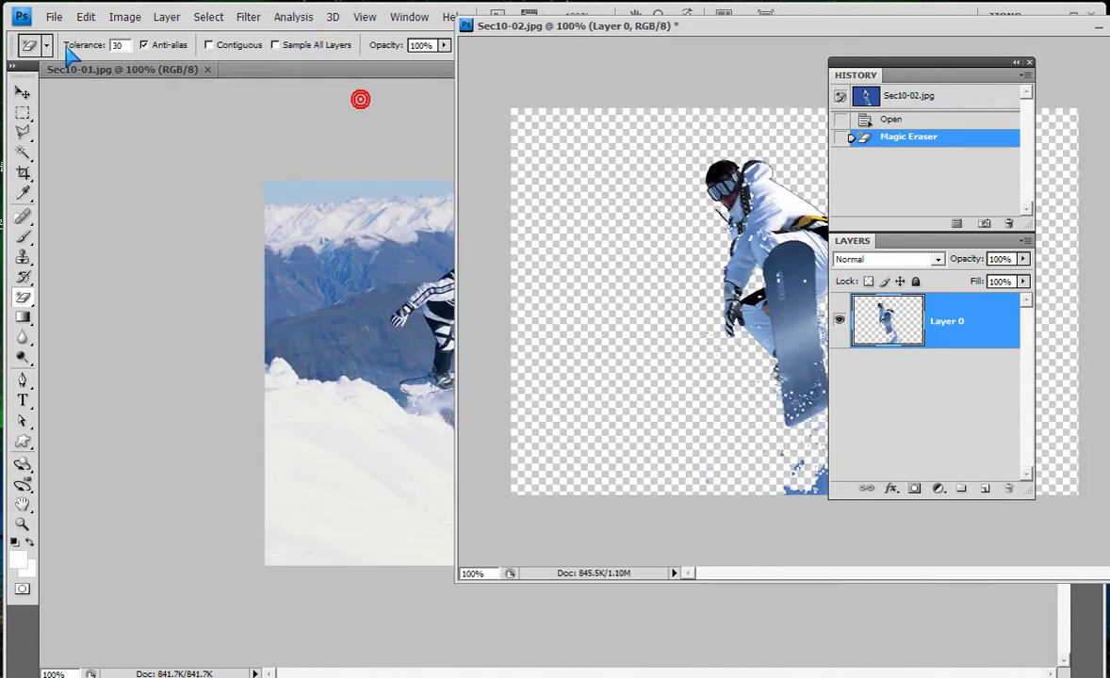
pyautogui.click(22, 92)
pyautogui.moveTo(831, 332)
pyautogui.mouseDown()
pyautogui.moveTo(439, 366)
pyautogui.moveTo(441, 356)
pyautogui.mouseUp()
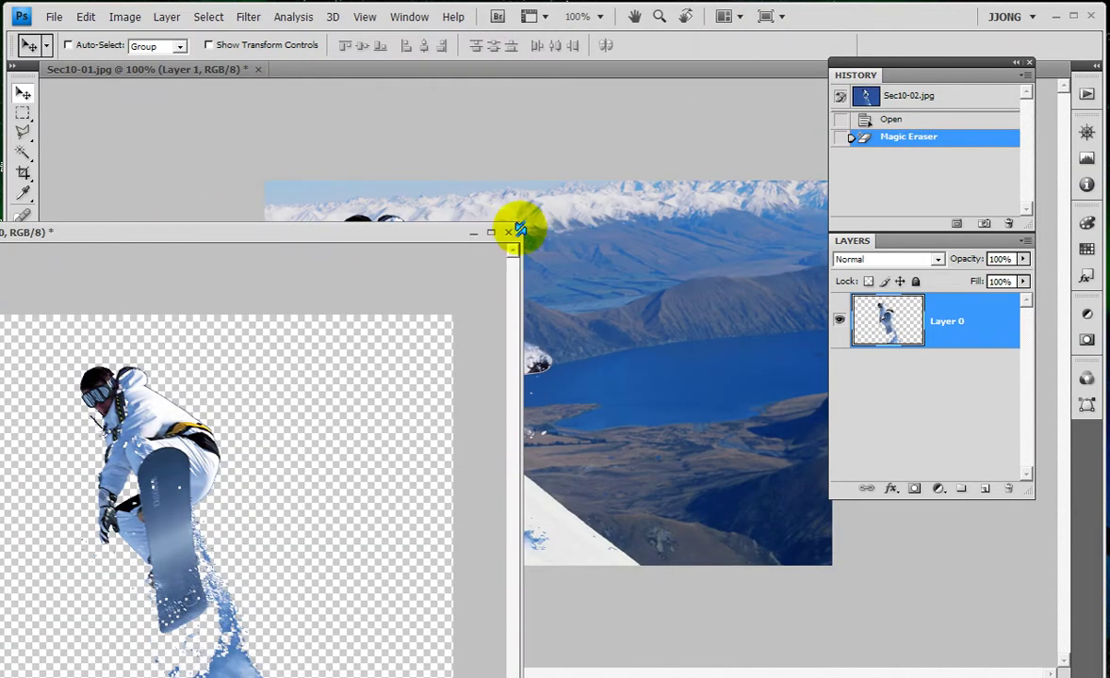
pyautogui.click(515, 230)
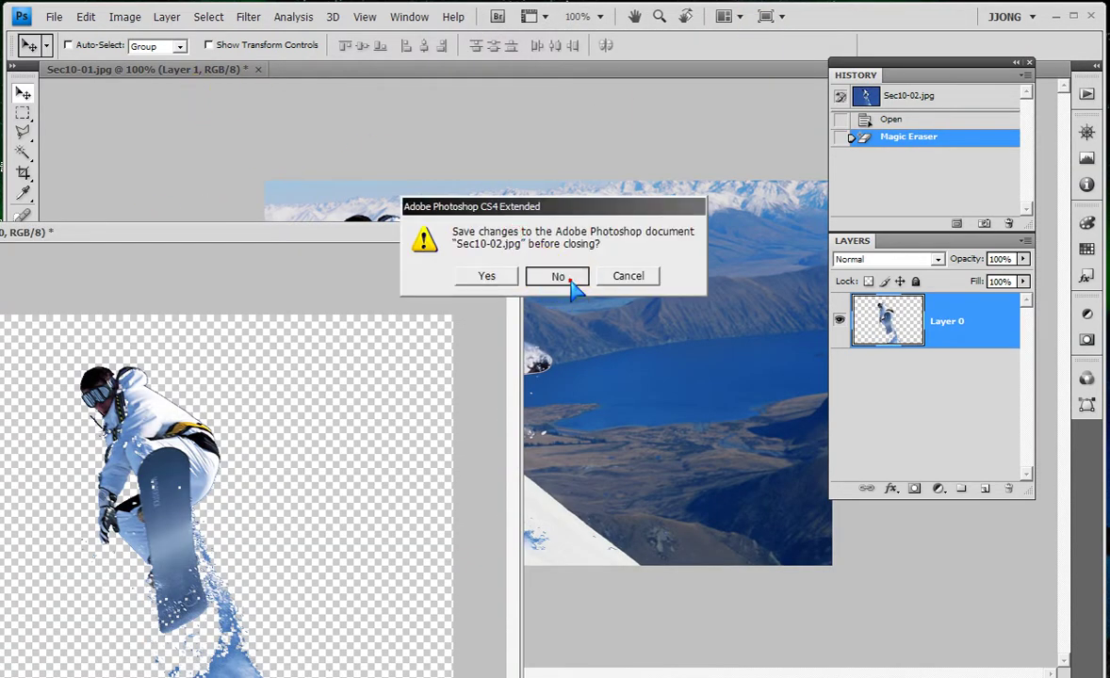
pyautogui.click(560, 277)
# Rotate the new snowboarder about -23°, place it beside the first rider, and hide Background
pyautogui.moveTo(127, 77); pyautogui.dragTo(119, 67)
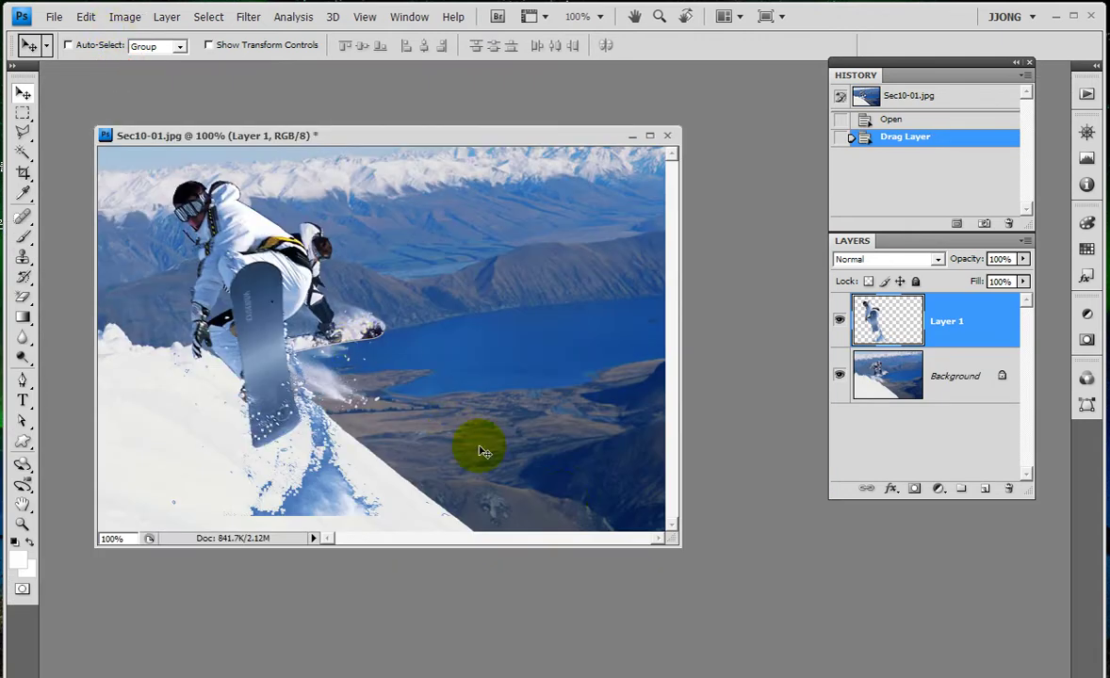
pyautogui.moveTo(672, 541); pyautogui.dragTo(848, 612)
pyautogui.moveTo(341, 332); pyautogui.dragTo(620, 355)
pyautogui.hotkey('ctrl', 't')
pyautogui.moveTo(414, 275)
pyautogui.mouseDown()
pyautogui.moveTo(381, 384)
pyautogui.moveTo(389, 377)
pyautogui.mouseUp()
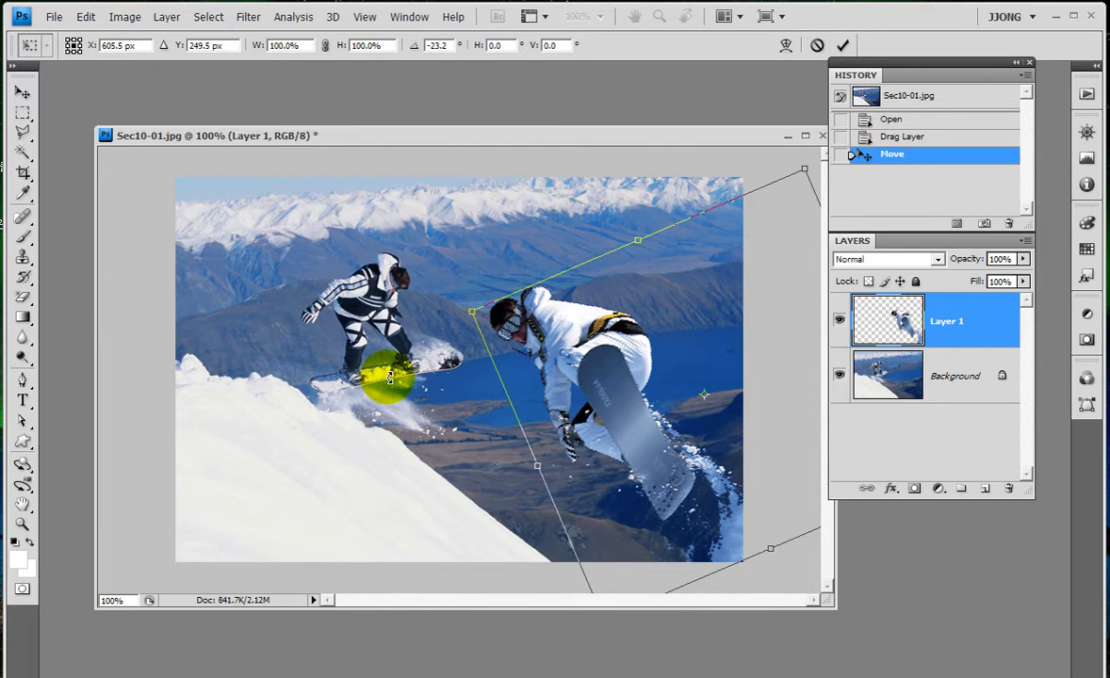
pyautogui.moveTo(681, 468)
pyautogui.mouseDown()
pyautogui.moveTo(531, 387)
pyautogui.moveTo(541, 395)
pyautogui.mouseUp()
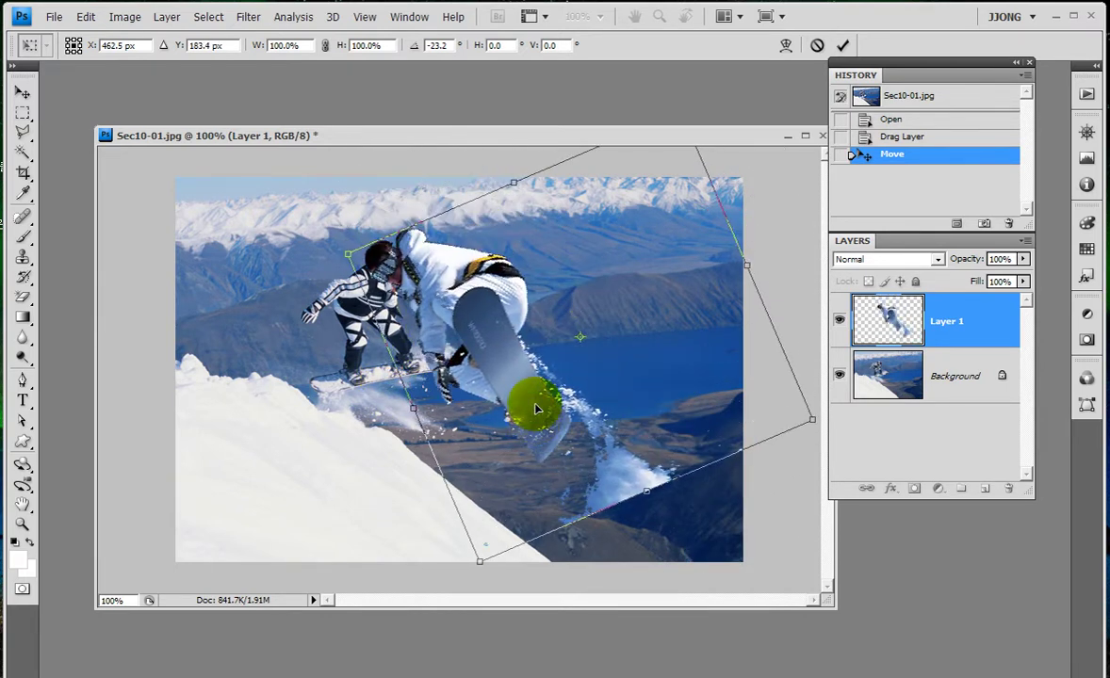
pyautogui.press('Return')
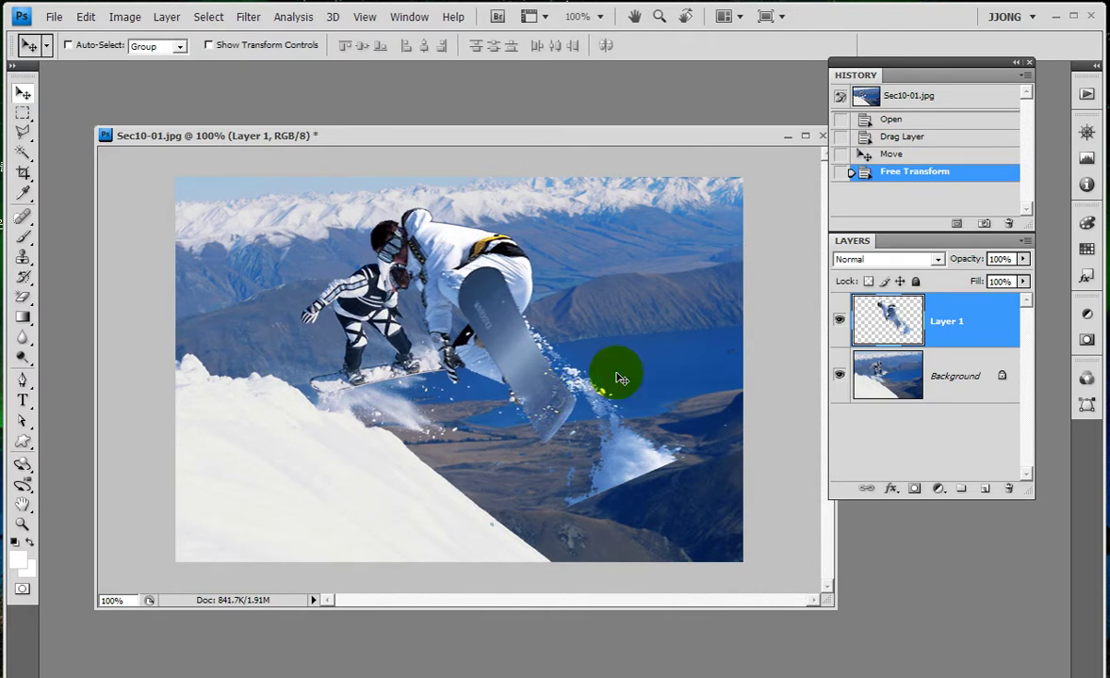
pyautogui.click(838, 375)
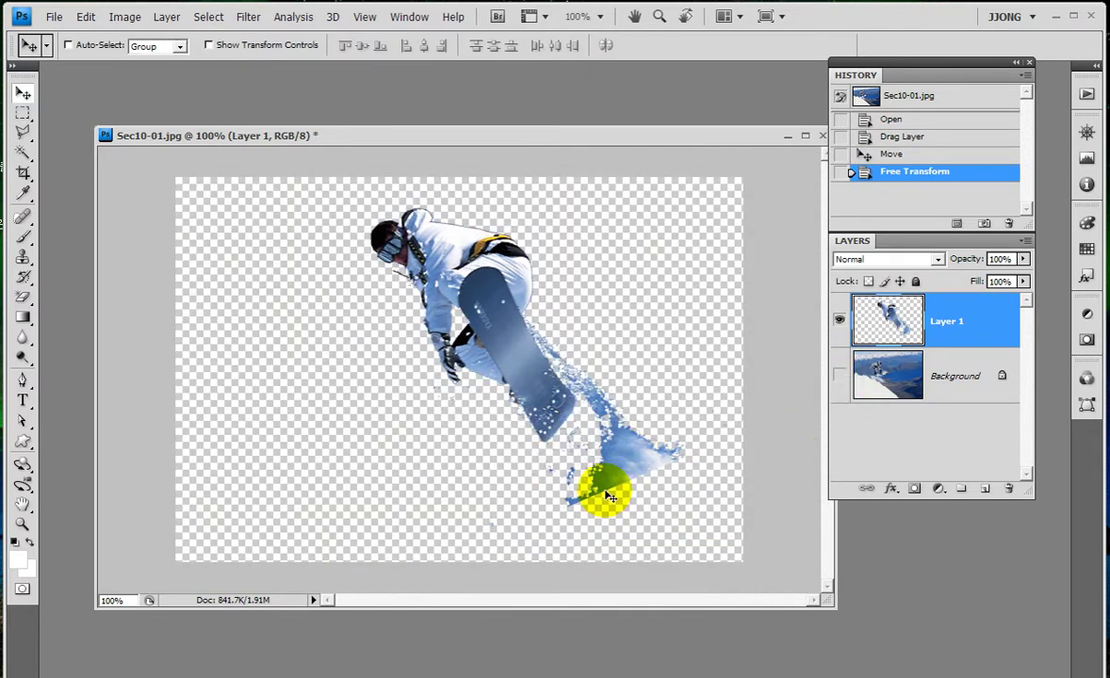
# Zoom in and erase the hard snow-spray edge with a 100 px soft Eraser
pyautogui.click(23, 525)
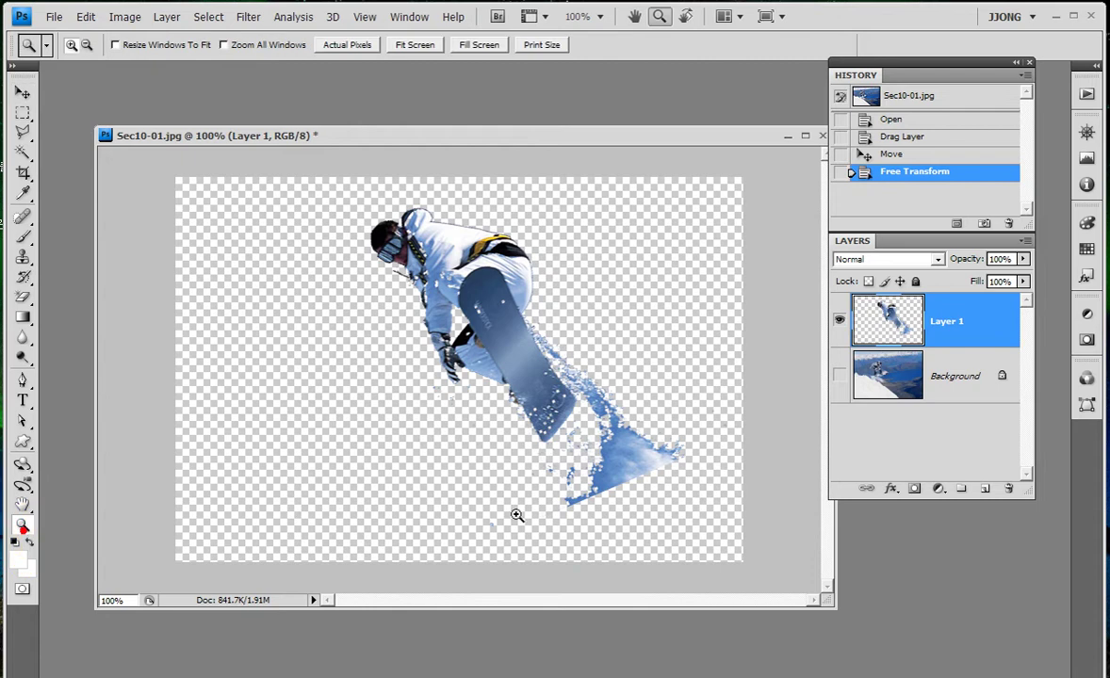
pyautogui.moveTo(507, 394); pyautogui.dragTo(708, 573)
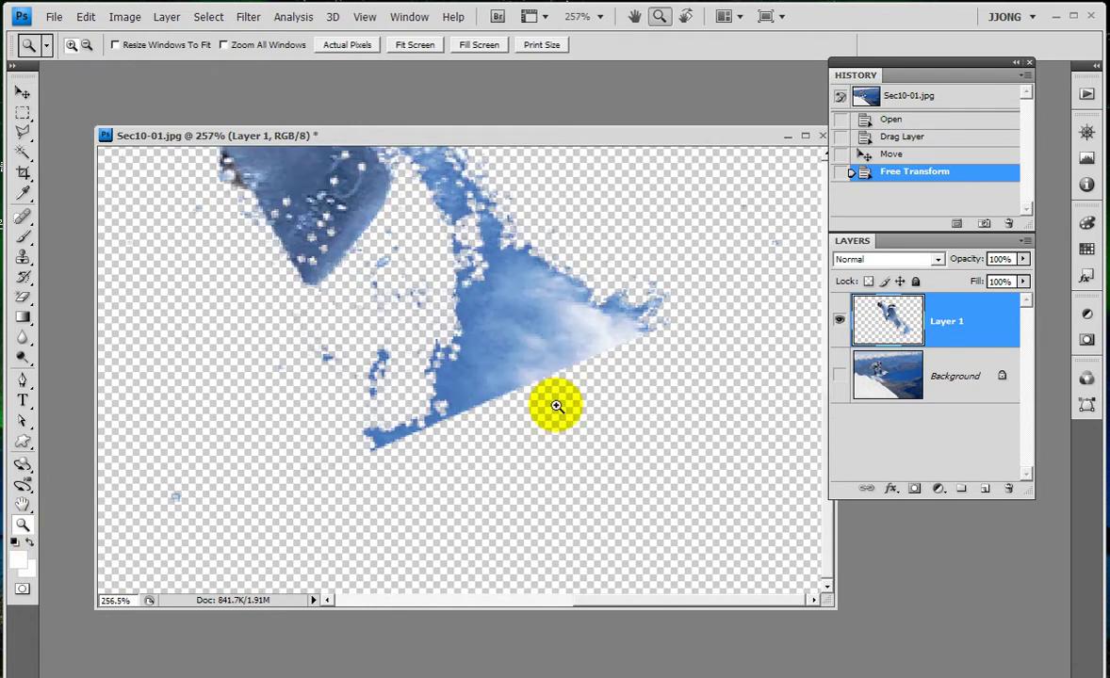
pyautogui.click(25, 300)
pyautogui.click(47, 297)
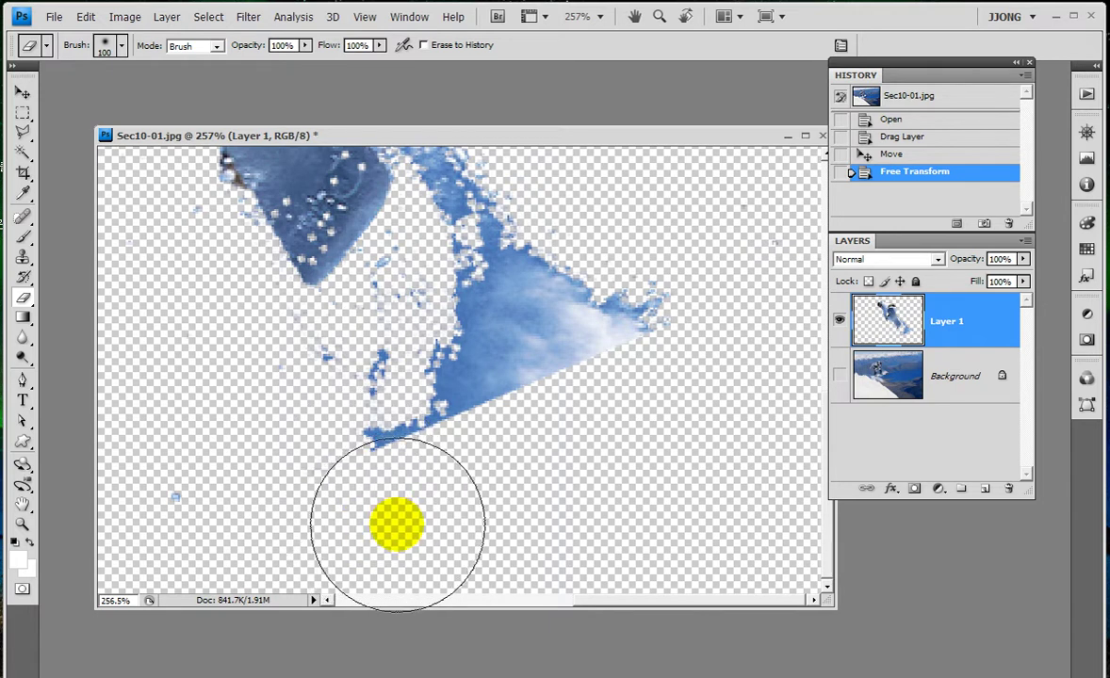
pyautogui.click(121, 45)
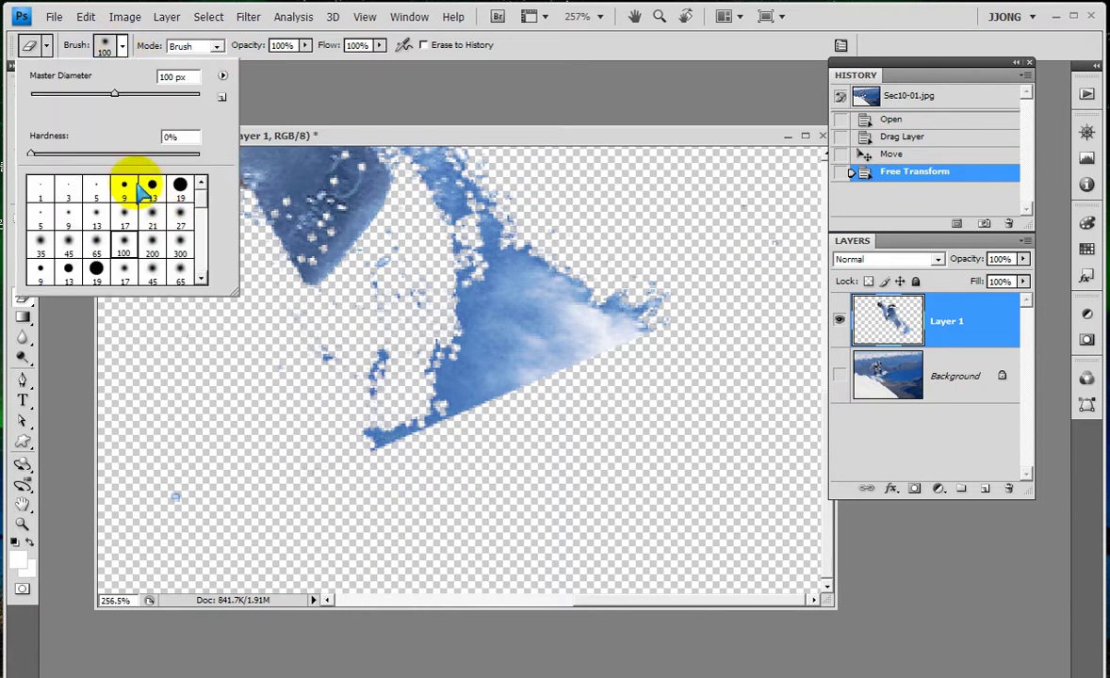
pyautogui.click(154, 243)
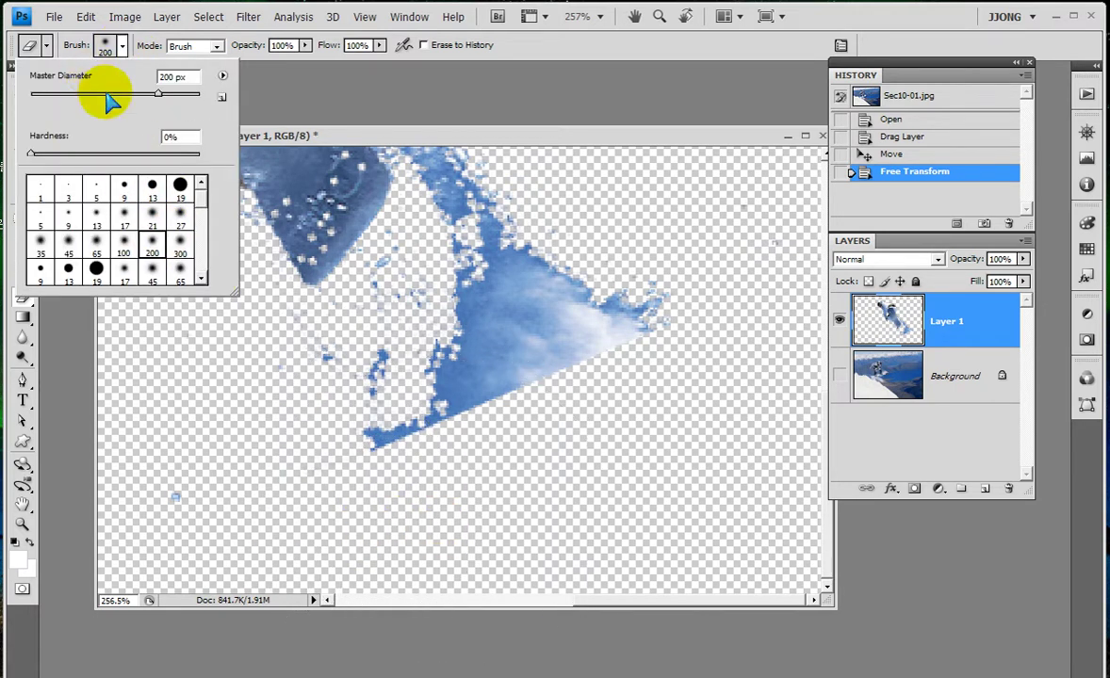
pyautogui.click(123, 247)
pyautogui.moveTo(441, 528)
pyautogui.mouseDown()
pyautogui.moveTo(421, 520)
pyautogui.moveTo(643, 433)
pyautogui.moveTo(516, 476)
pyautogui.moveTo(483, 491)
pyautogui.moveTo(689, 433)
pyautogui.moveTo(739, 384)
pyautogui.moveTo(476, 534)
pyautogui.mouseUp()
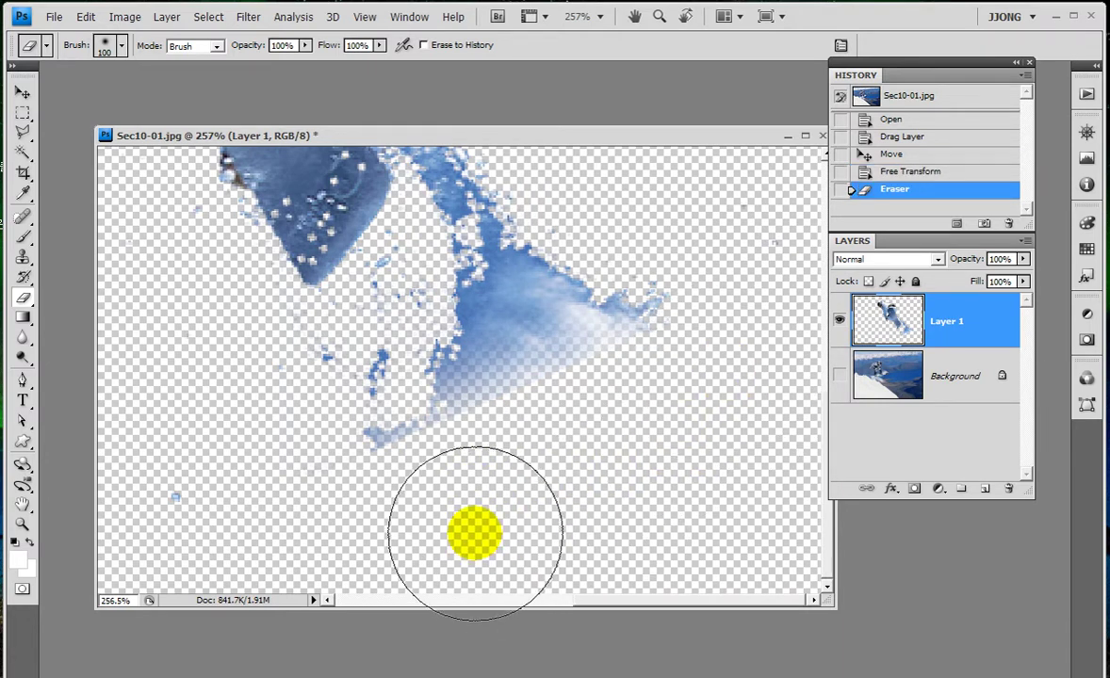
pyautogui.moveTo(563, 445); pyautogui.dragTo(728, 499)
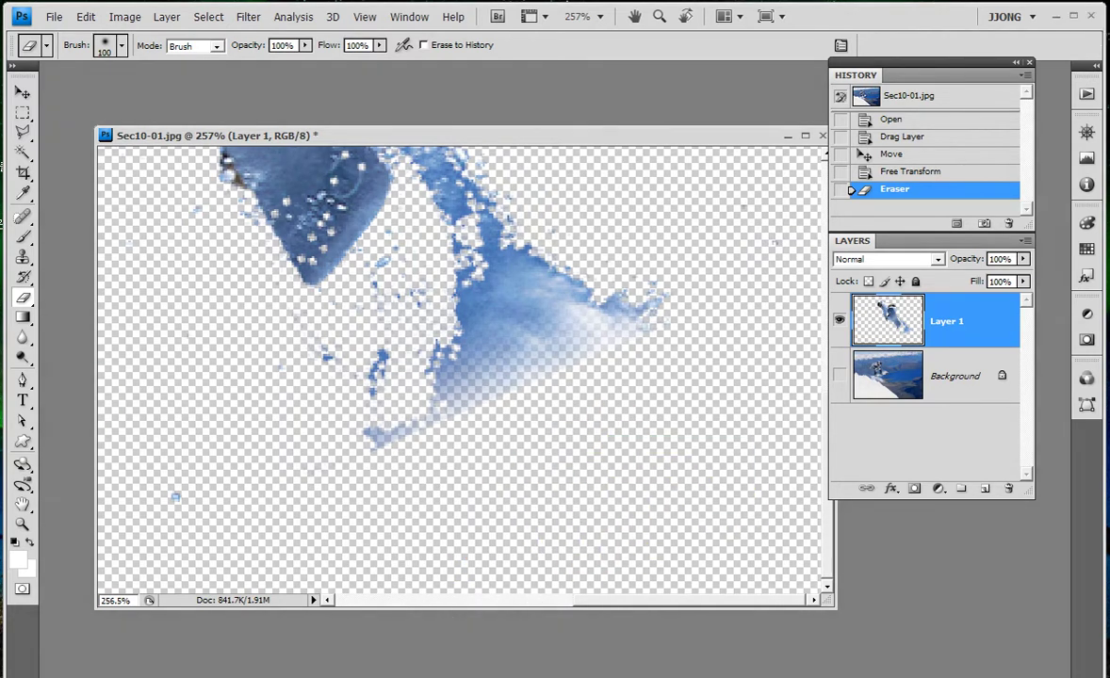
# Return to 100% view, show Background again, and nudge the snowboarder slightly
pyautogui.doubleClick(23, 525)
pyautogui.click(839, 375)
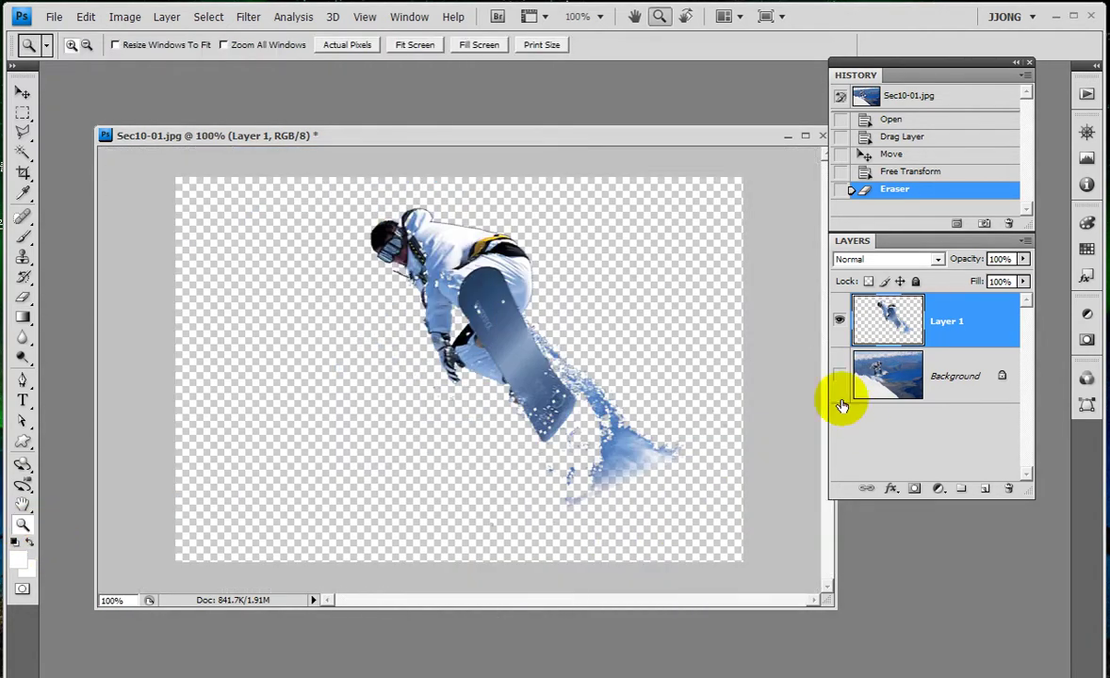
pyautogui.click(23, 93)
pyautogui.moveTo(600, 463)
pyautogui.mouseDown()
pyautogui.moveTo(619, 473)
pyautogui.moveTo(581, 470)
pyautogui.mouseUp()
# Erase stray snow near the bottom of Layer 1 with a 175 px eraser
pyautogui.click(23, 297)
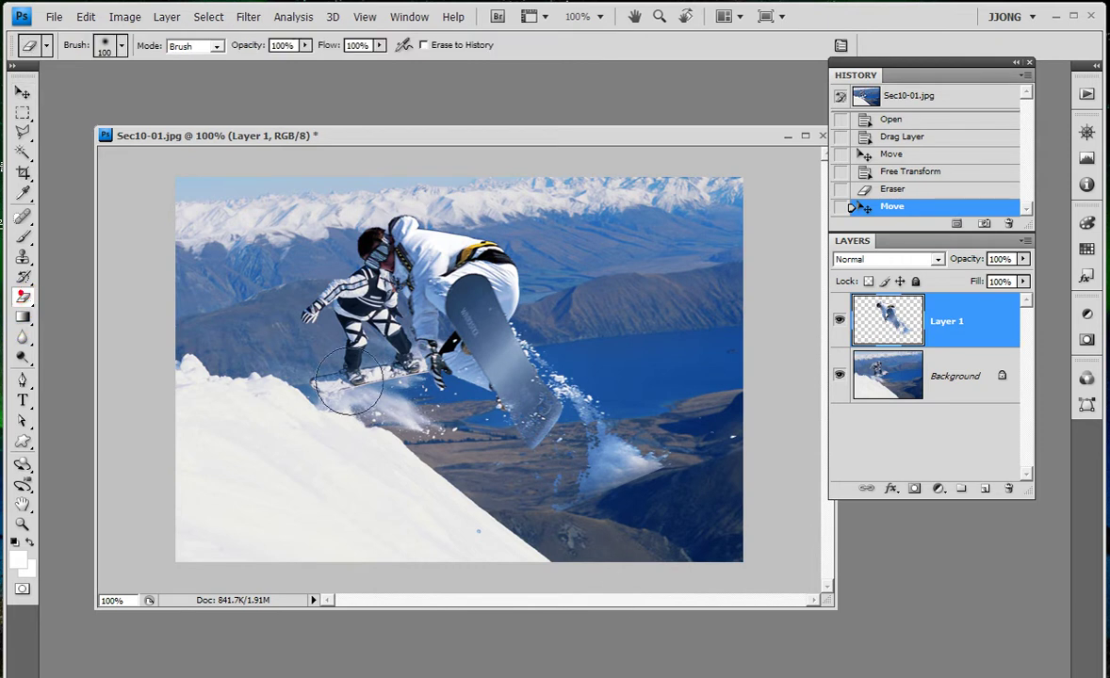
pyautogui.press(']')
pyautogui.press(']')
pyautogui.moveTo(534, 580); pyautogui.dragTo(718, 483)
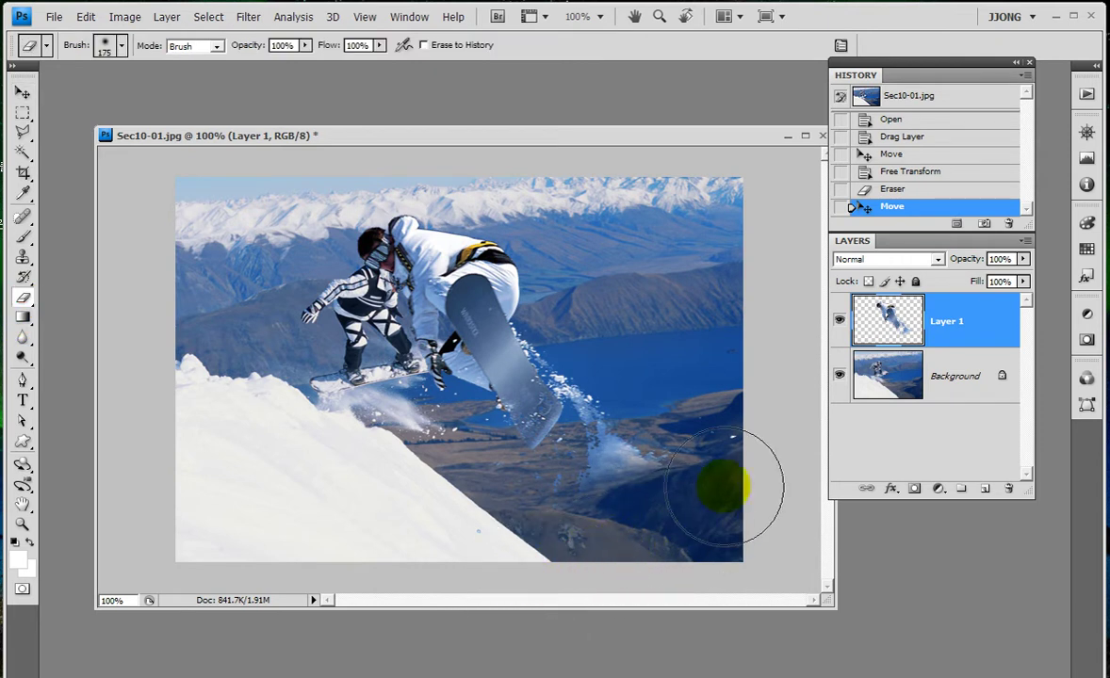
# Move the front snowboarder down and right, then shift the document window left
pyautogui.click(21, 93)
pyautogui.moveTo(539, 379); pyautogui.dragTo(657, 463)
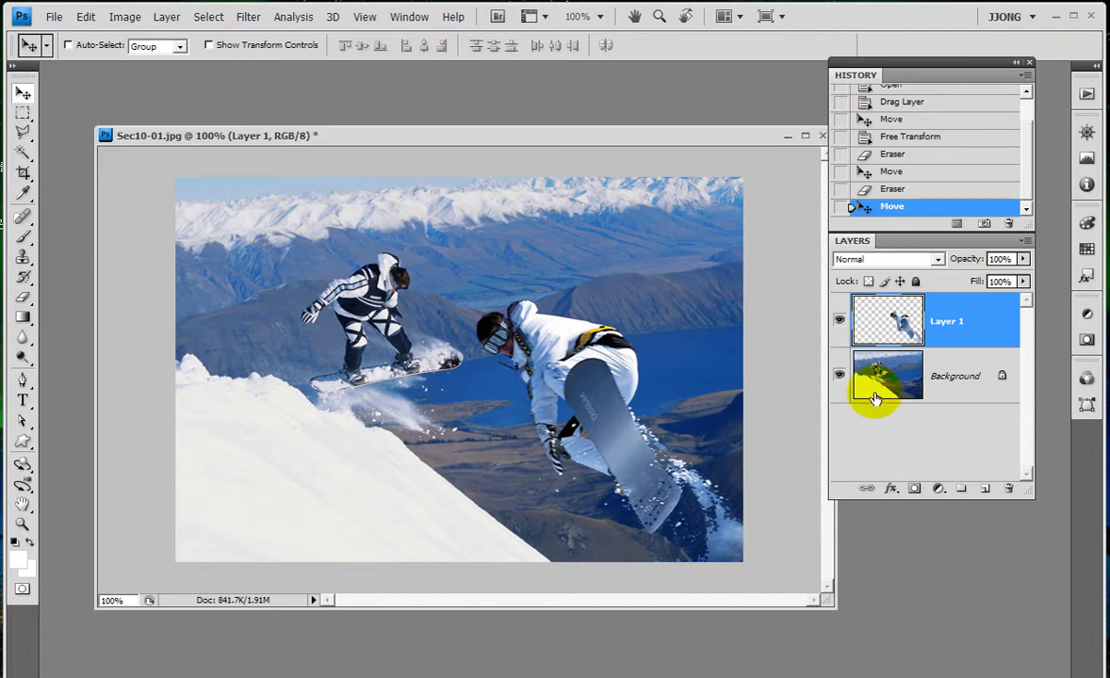
pyautogui.moveTo(765, 135); pyautogui.dragTo(747, 146)
# Close the snowboard image unsaved, open Sec10-03.jpg, and float it in an enlarged window
pyautogui.click(724, 131)
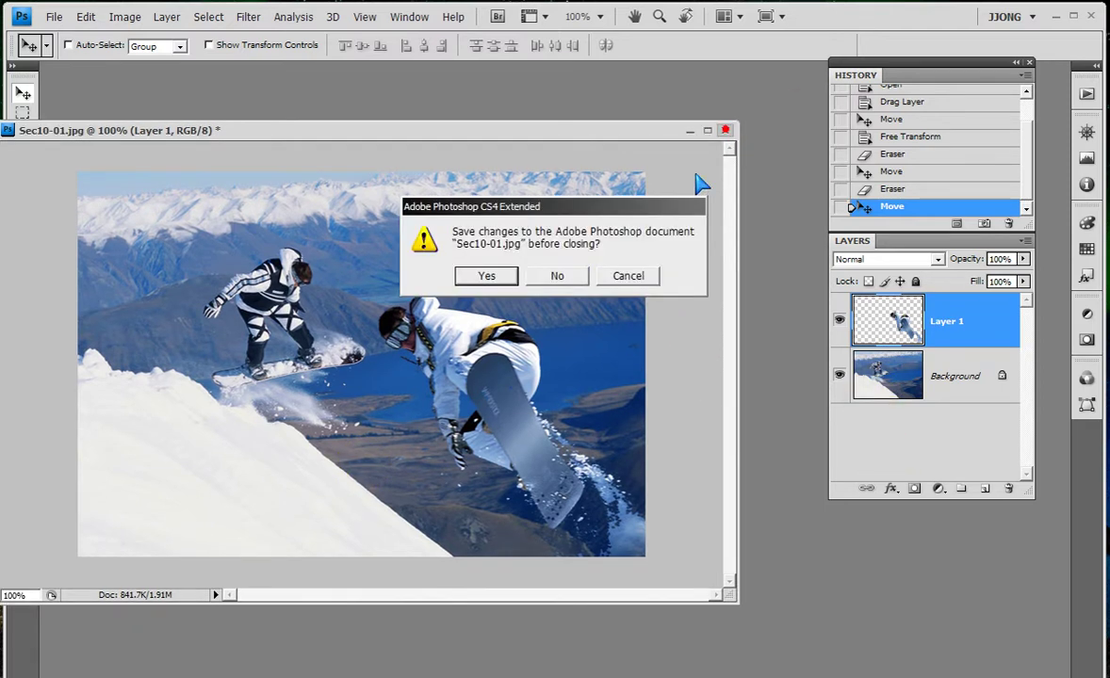
pyautogui.click(558, 276)
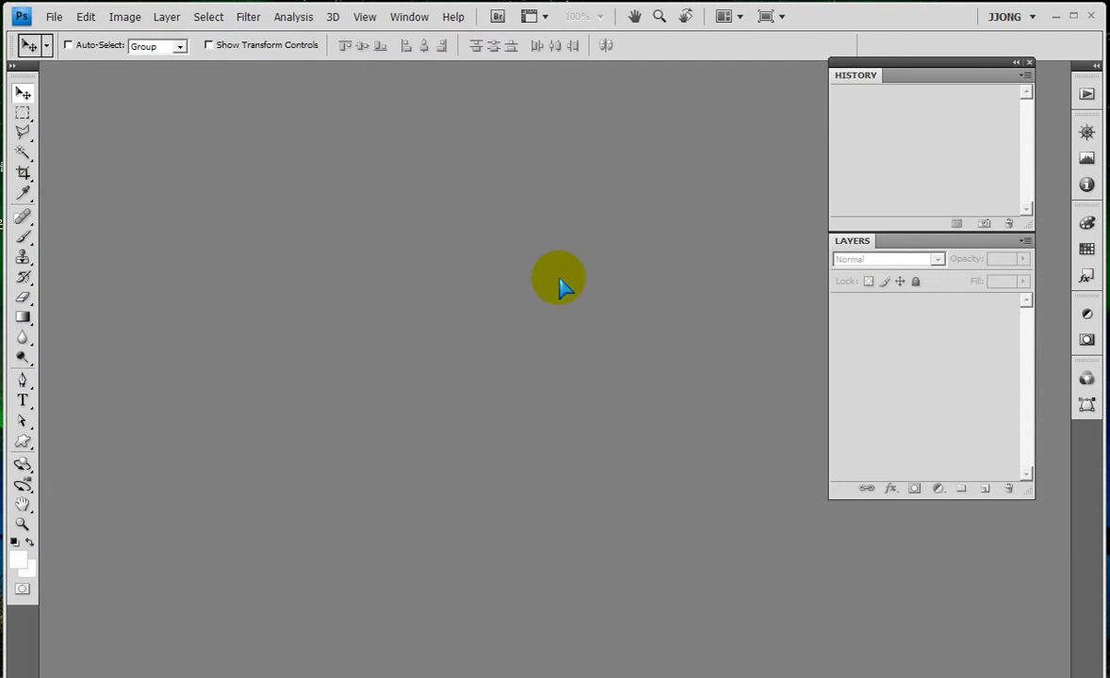
pyautogui.doubleClick(560, 286)
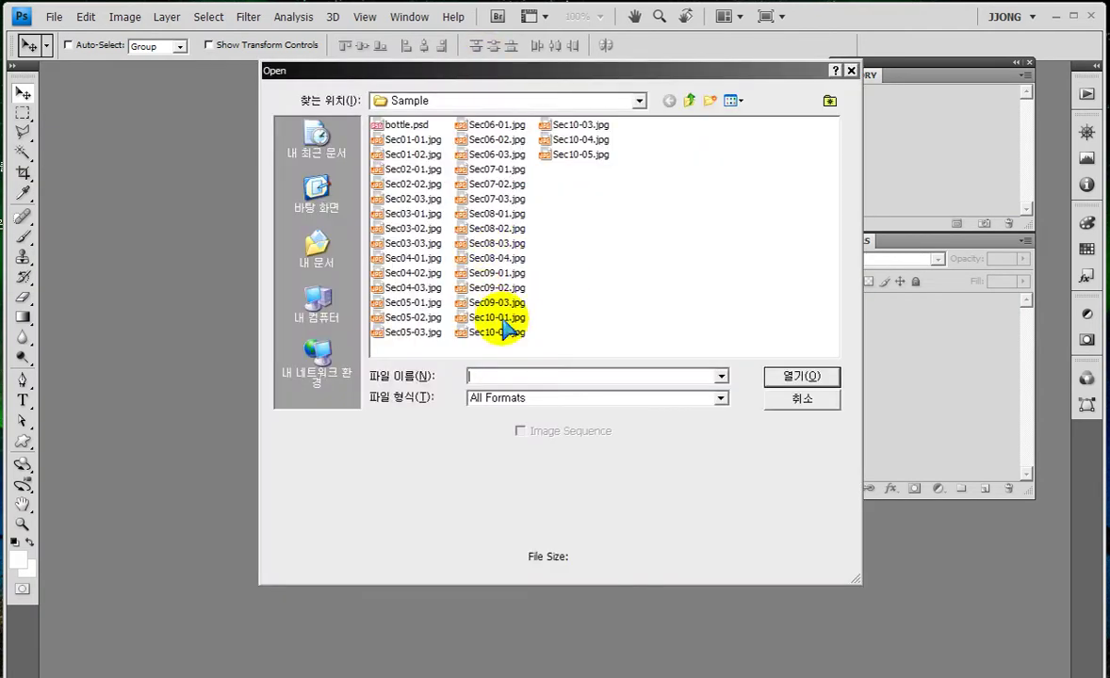
pyautogui.click(569, 130)
pyautogui.doubleClick(568, 129)
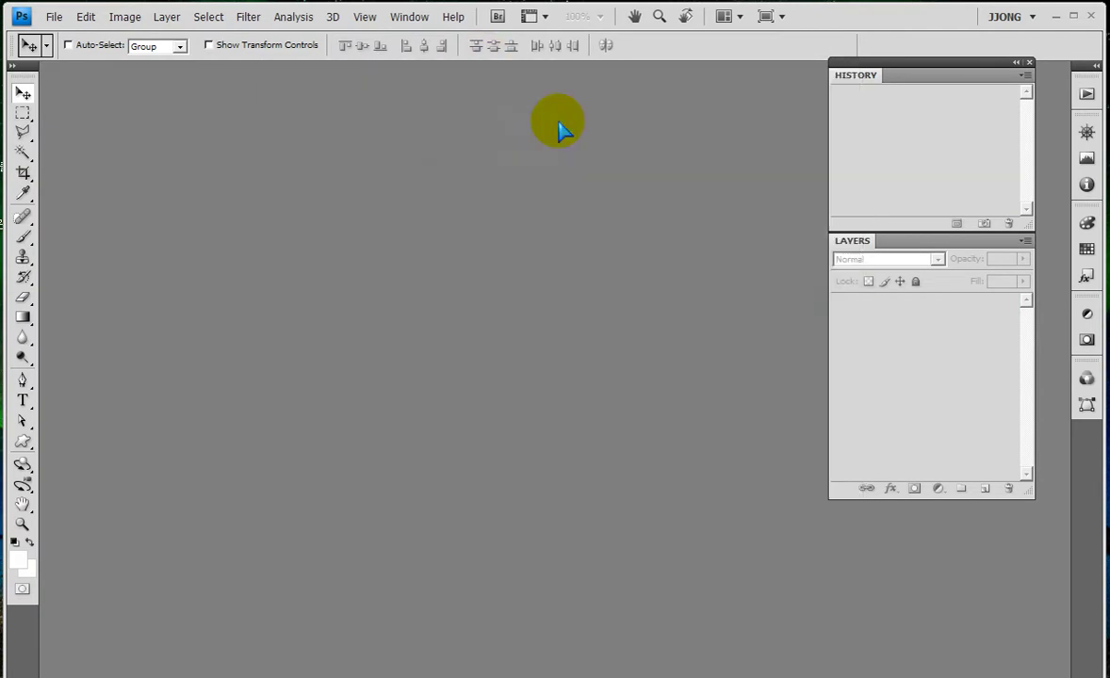
pyautogui.moveTo(157, 69); pyautogui.dragTo(165, 85)
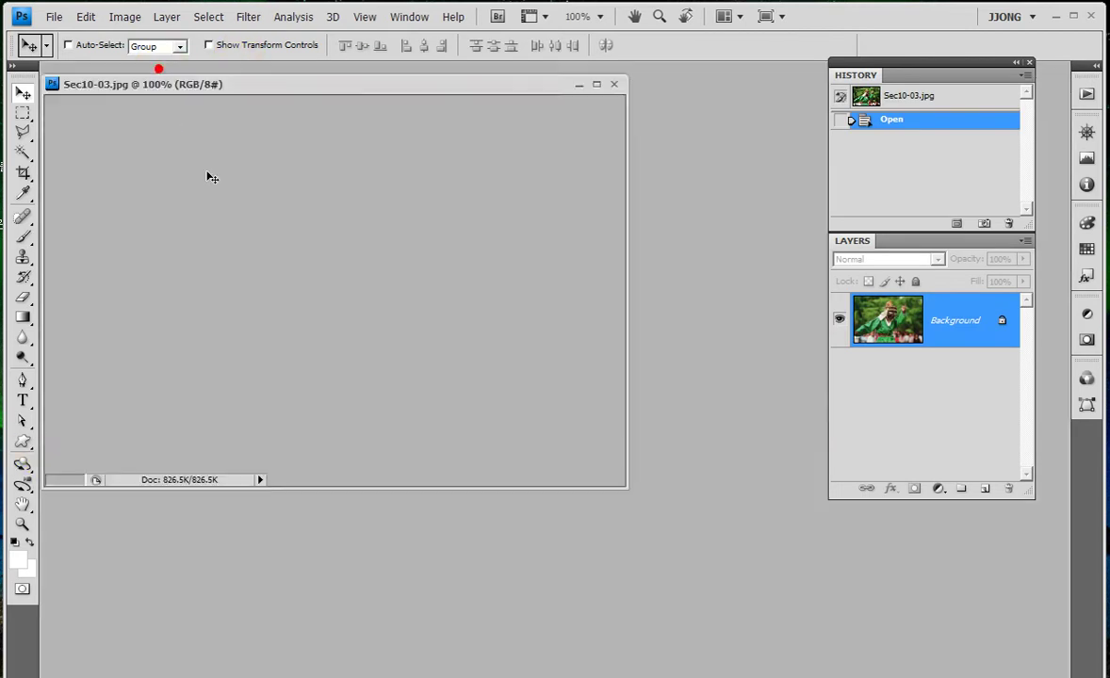
pyautogui.moveTo(625, 487); pyautogui.dragTo(823, 599)
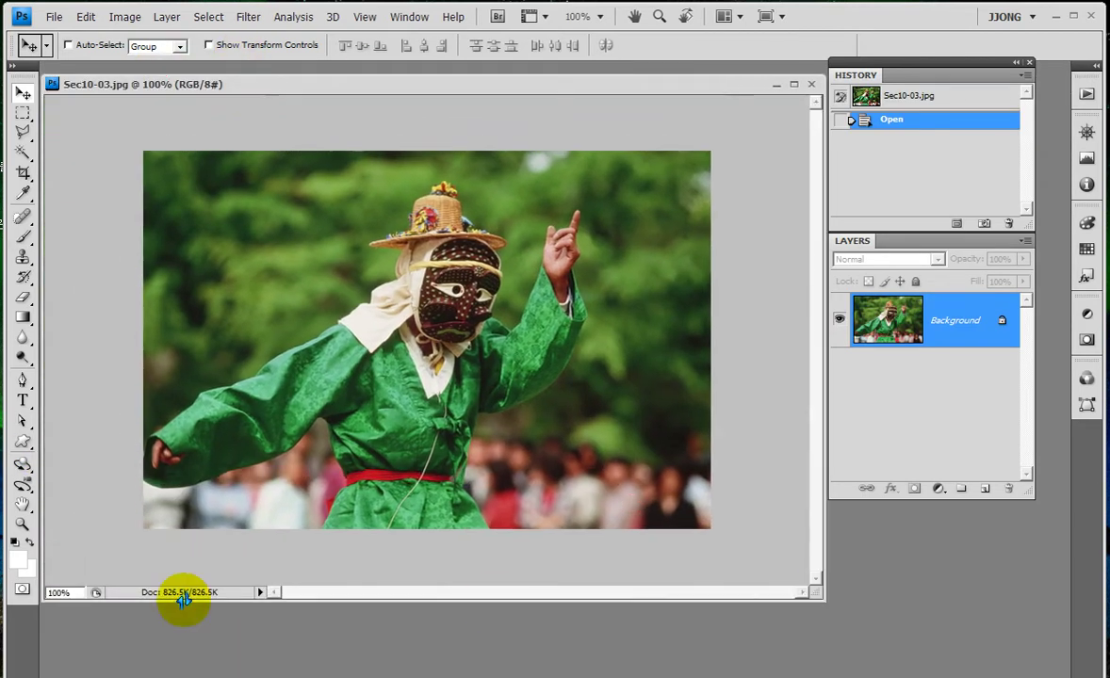
# Start a vertical text layer above the dancer's raised hand at 18 pt
pyautogui.click(24, 403)
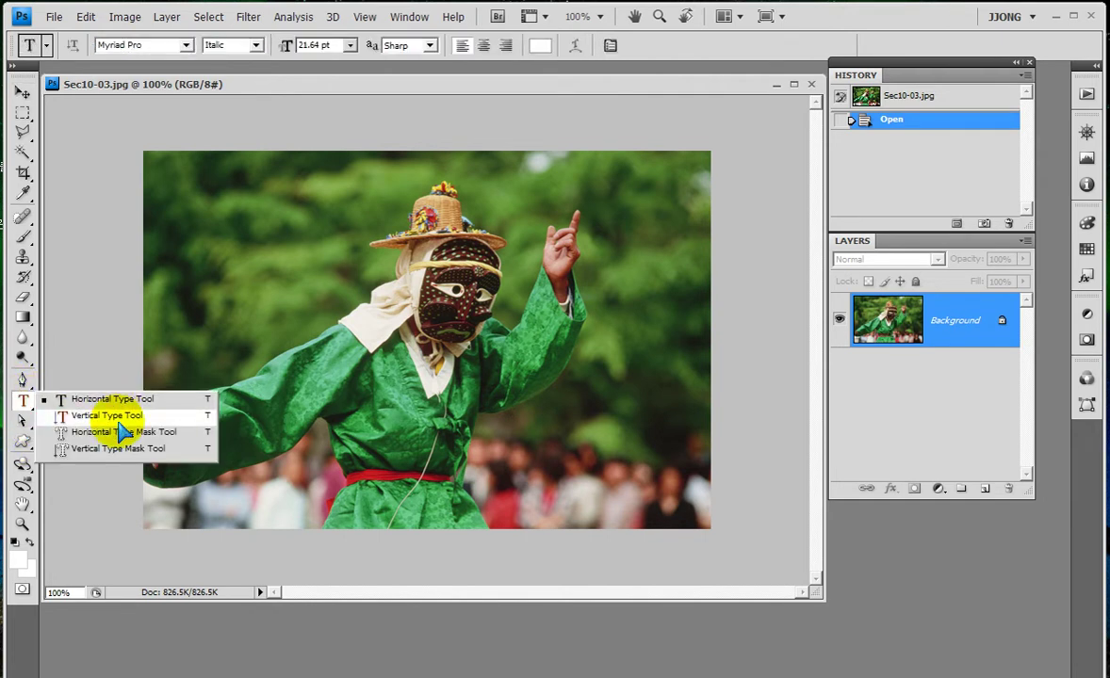
pyautogui.click(107, 416)
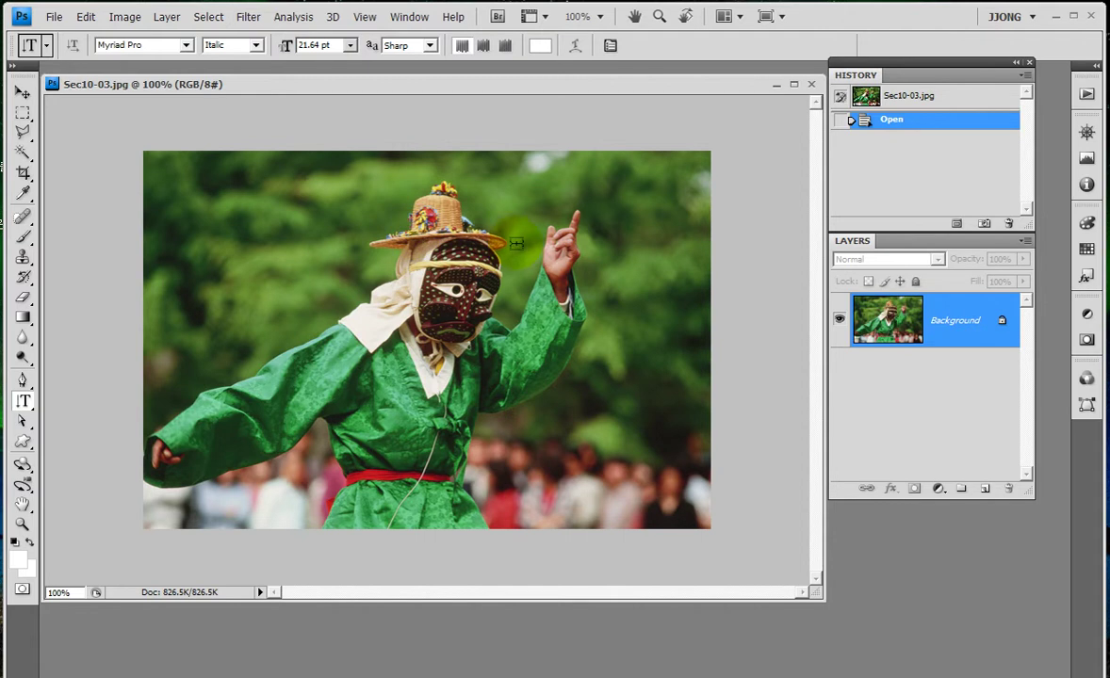
pyautogui.click(566, 191)
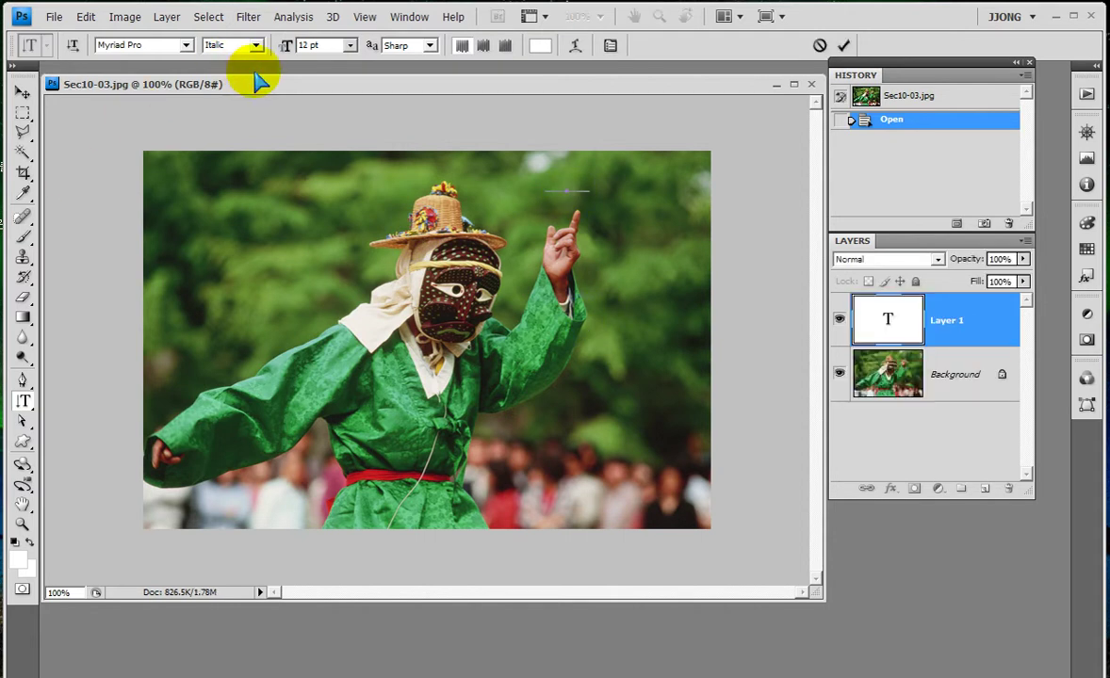
pyautogui.click(349, 46)
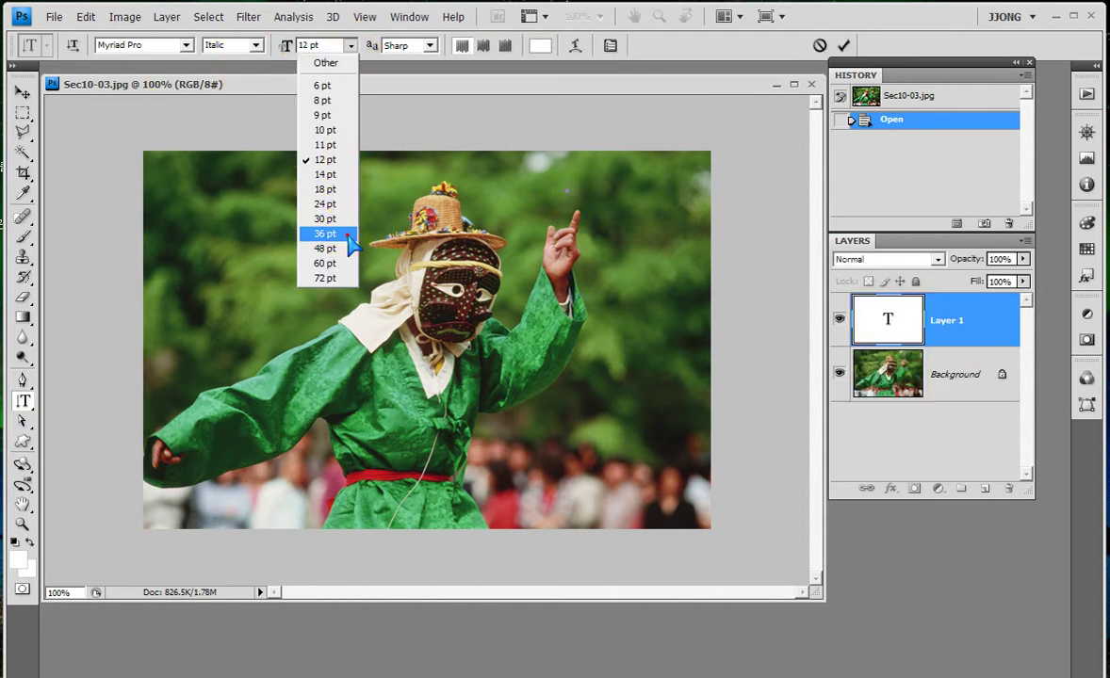
pyautogui.click(350, 233)
pyautogui.click(350, 45)
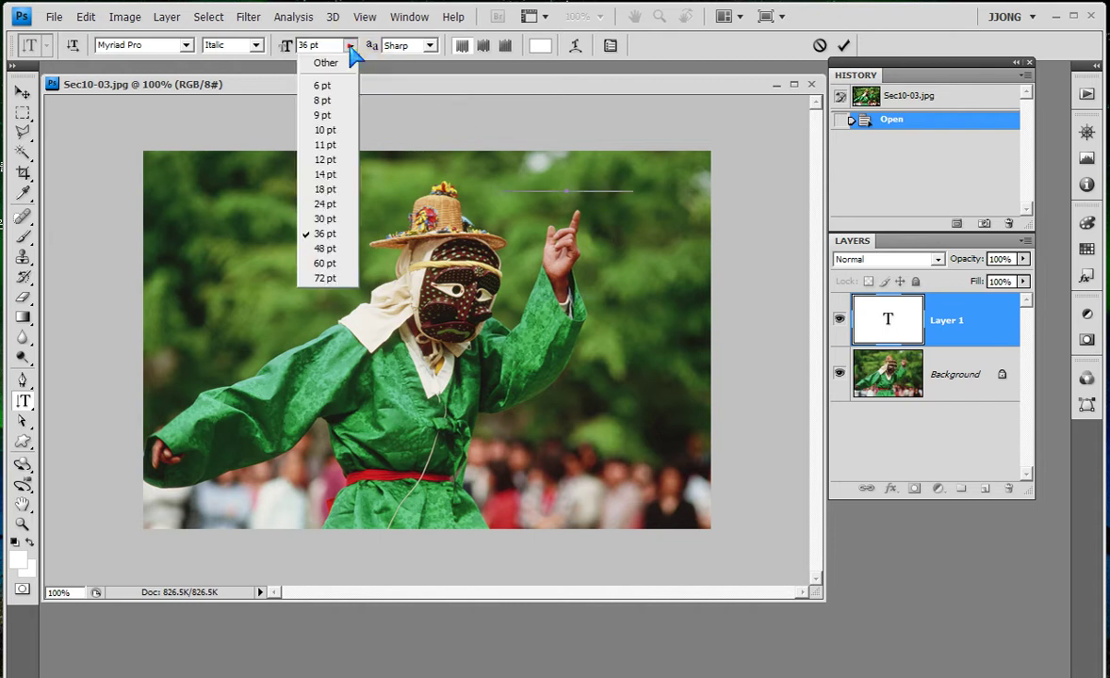
pyautogui.click(325, 188)
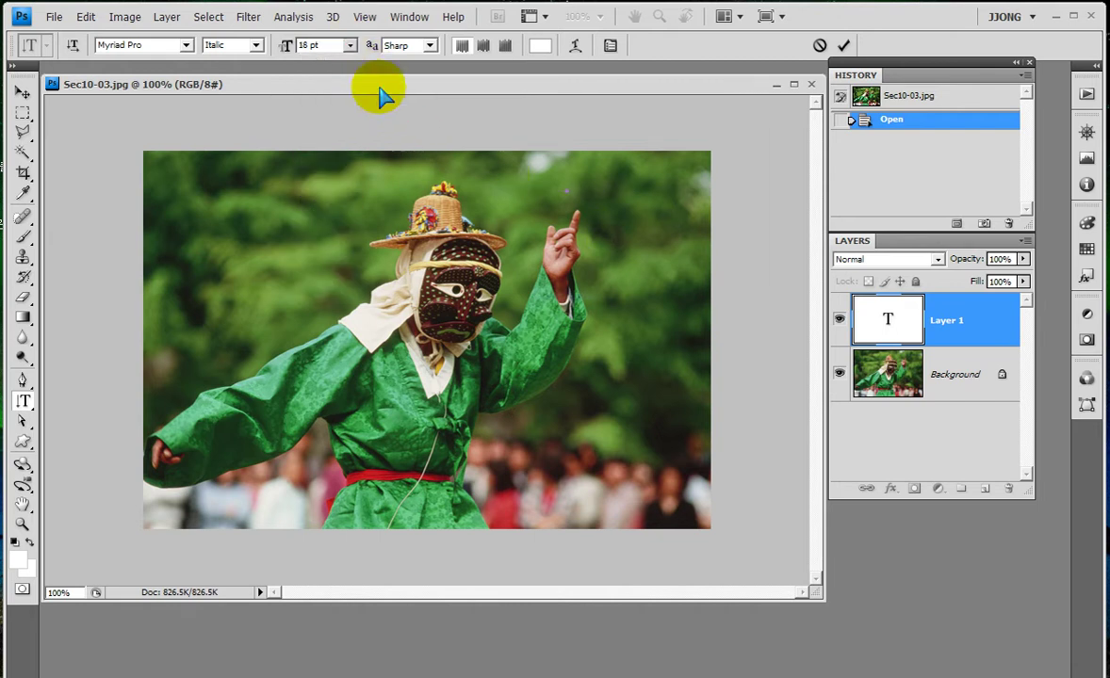
pyautogui.click(325, 47)
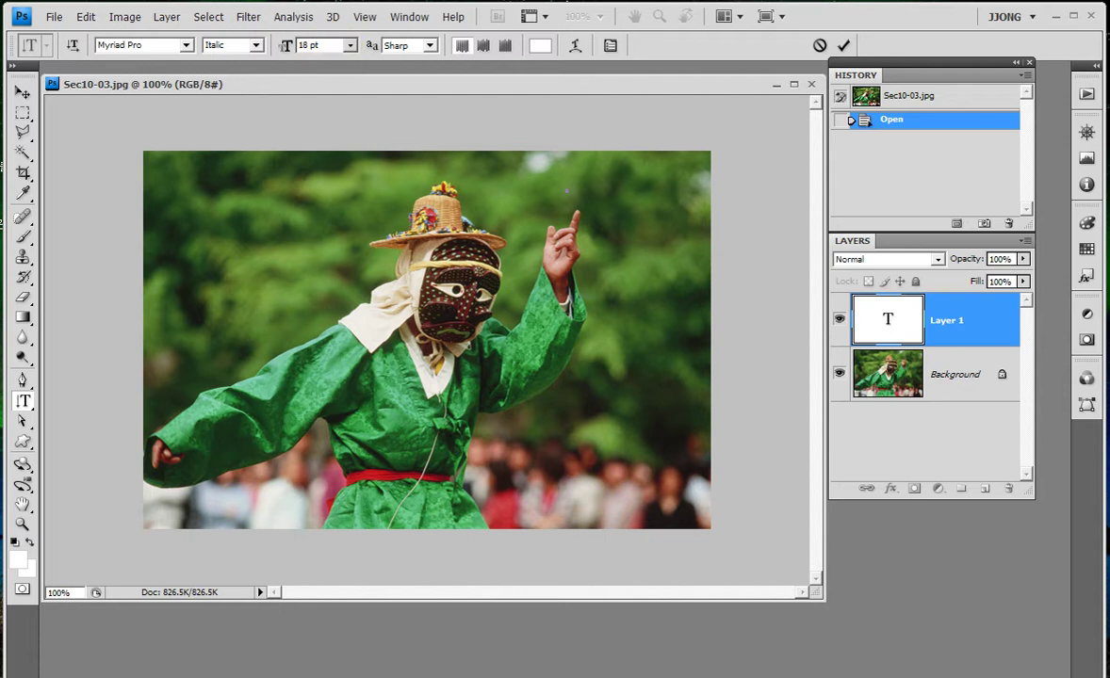
pyautogui.click(23, 403)
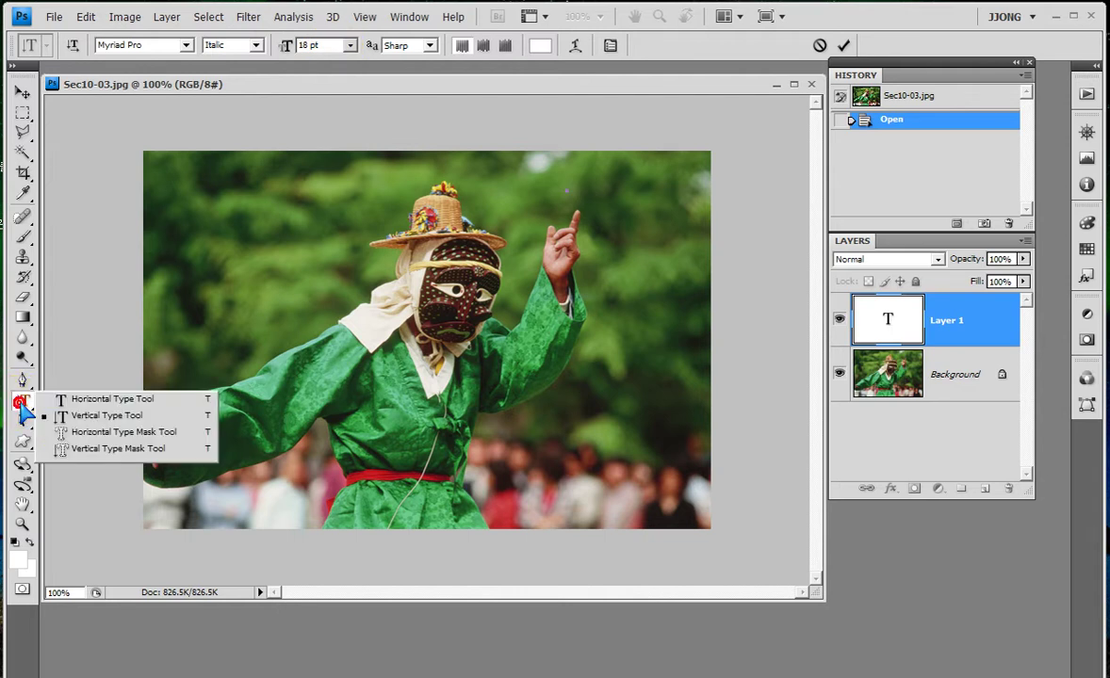
# Type the vertical text '한국의美' beside the raised hand and commit it
pyautogui.moveTo(23, 407); pyautogui.dragTo(94, 425)
pyautogui.write('한국의미')
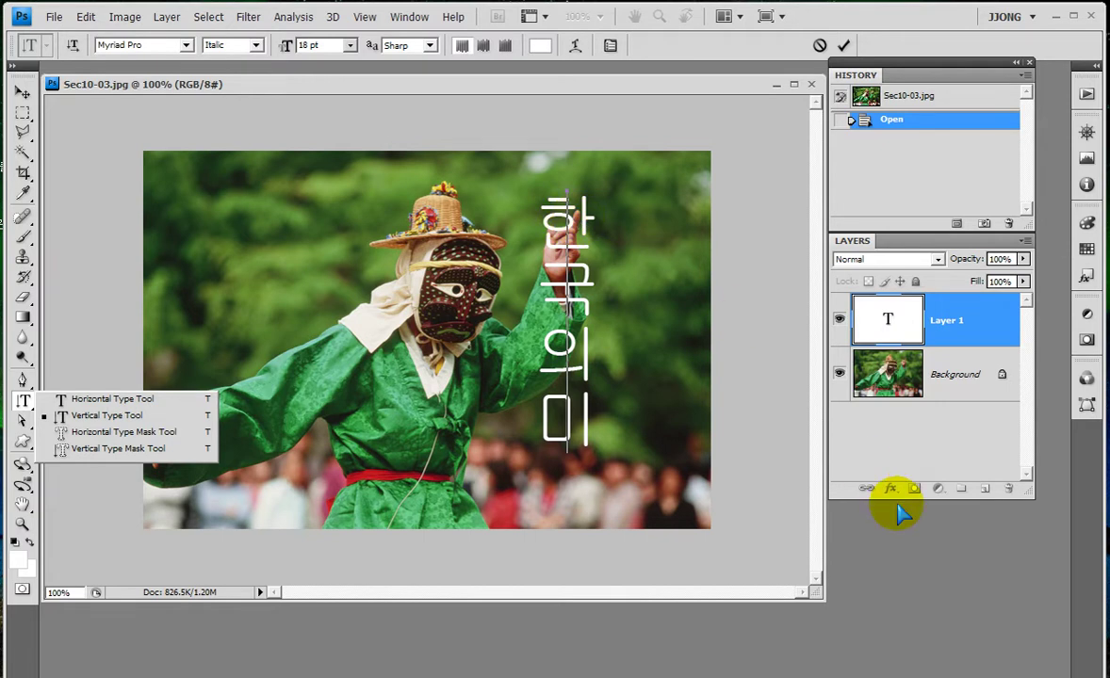
pyautogui.press('BackSpace')
pyautogui.write('美')
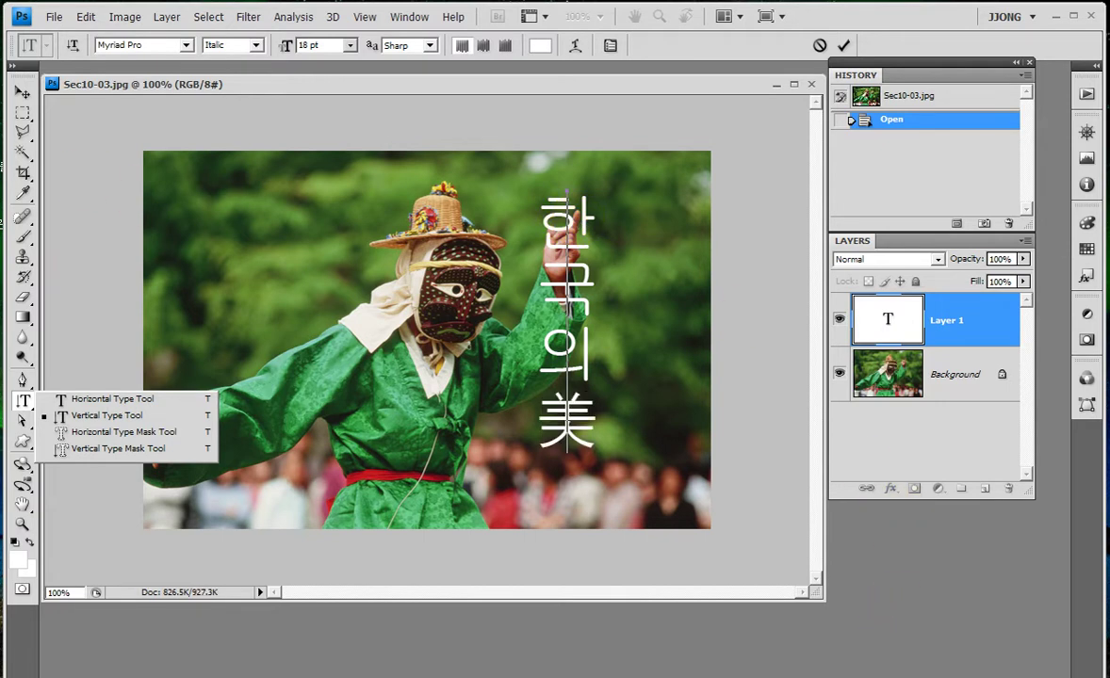
pyautogui.click(22, 94)
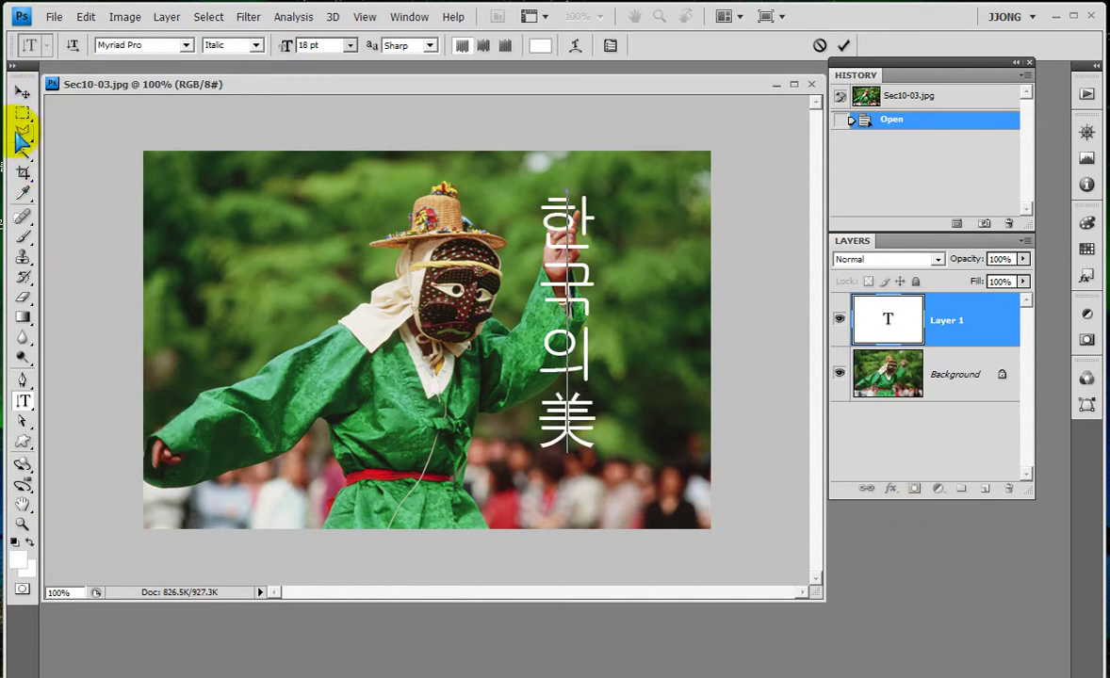
pyautogui.click(22, 92)
pyautogui.hotkey('ctrl', 't')
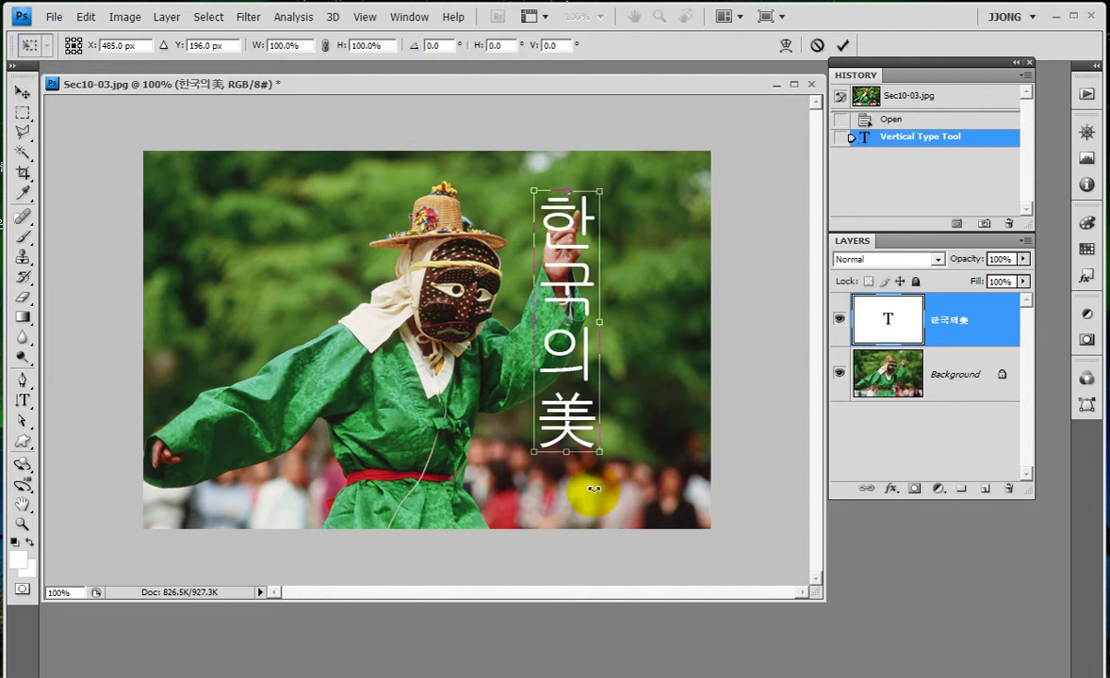
# Scale and reposition the vertical Korean title beside the hand, reaching the photo's bottom
pyautogui.moveTo(600, 453)
pyautogui.mouseDown()
pyautogui.moveTo(720, 542)
pyautogui.moveTo(688, 513)
pyautogui.mouseUp()
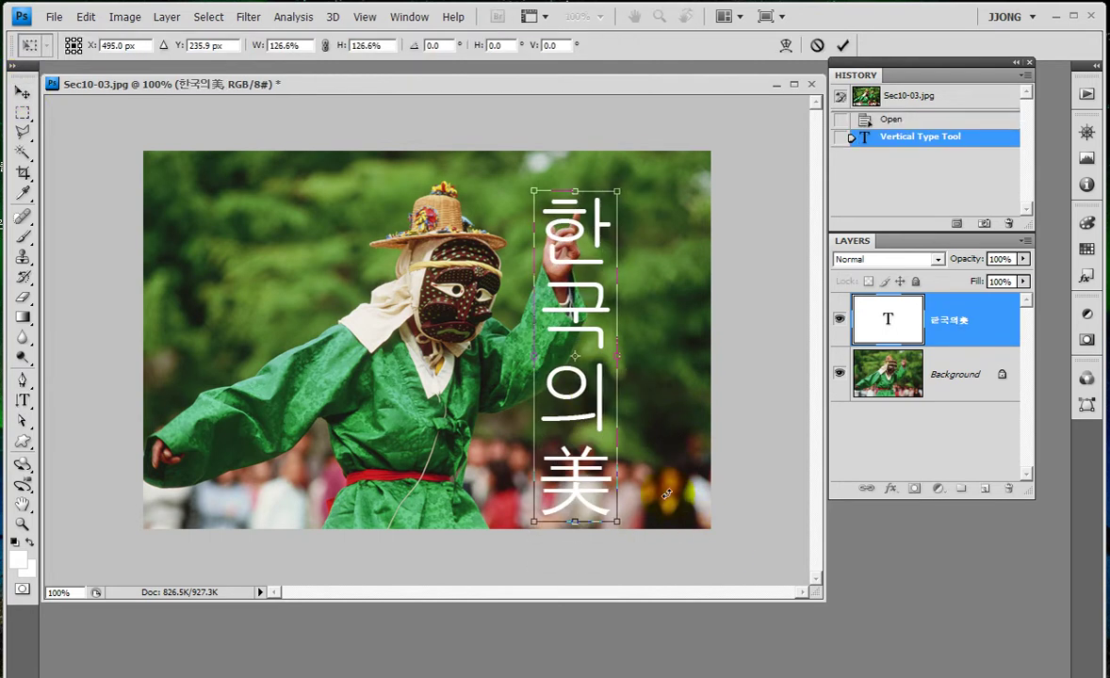
pyautogui.moveTo(603, 381); pyautogui.dragTo(642, 352)
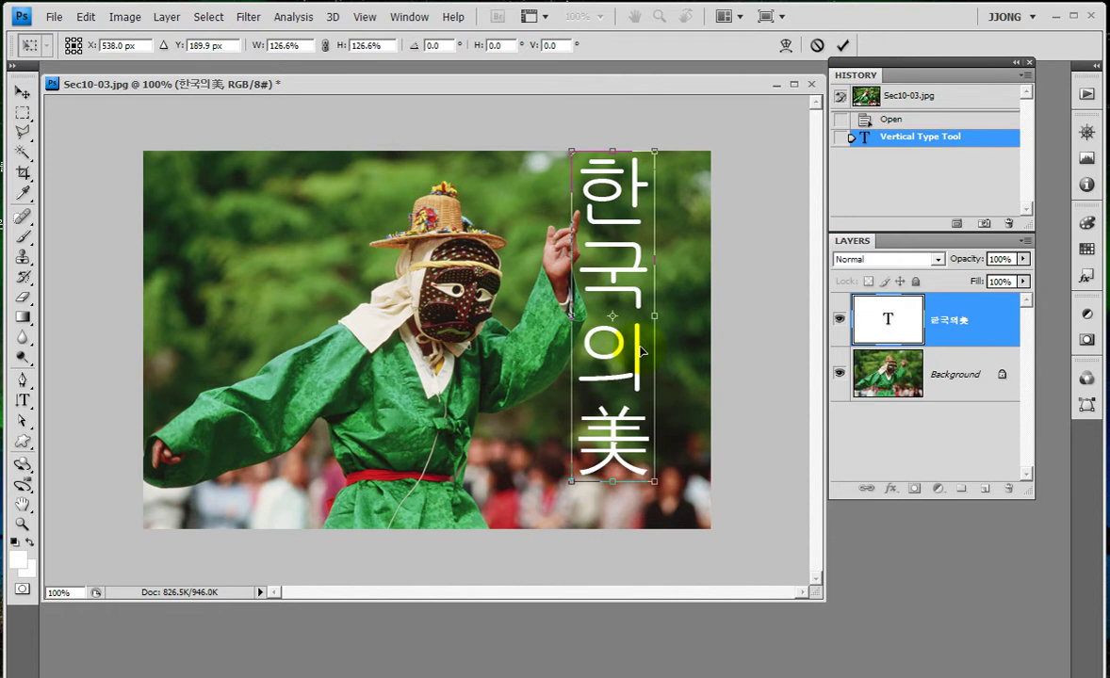
pyautogui.moveTo(659, 487); pyautogui.dragTo(682, 518)
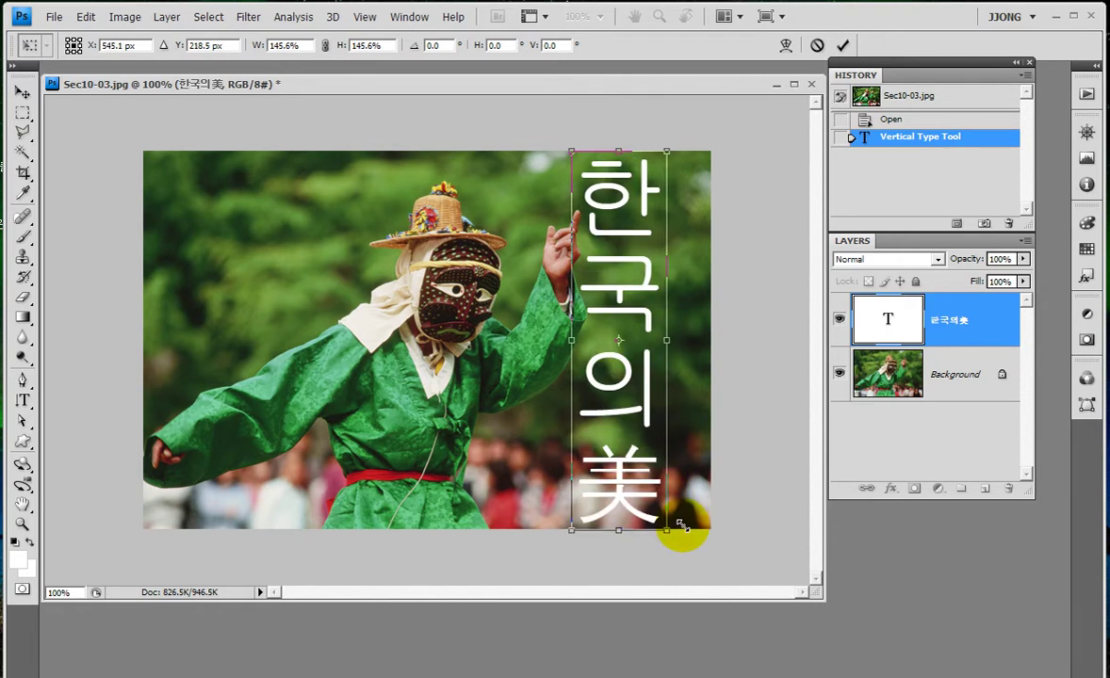
pyautogui.press('Return')
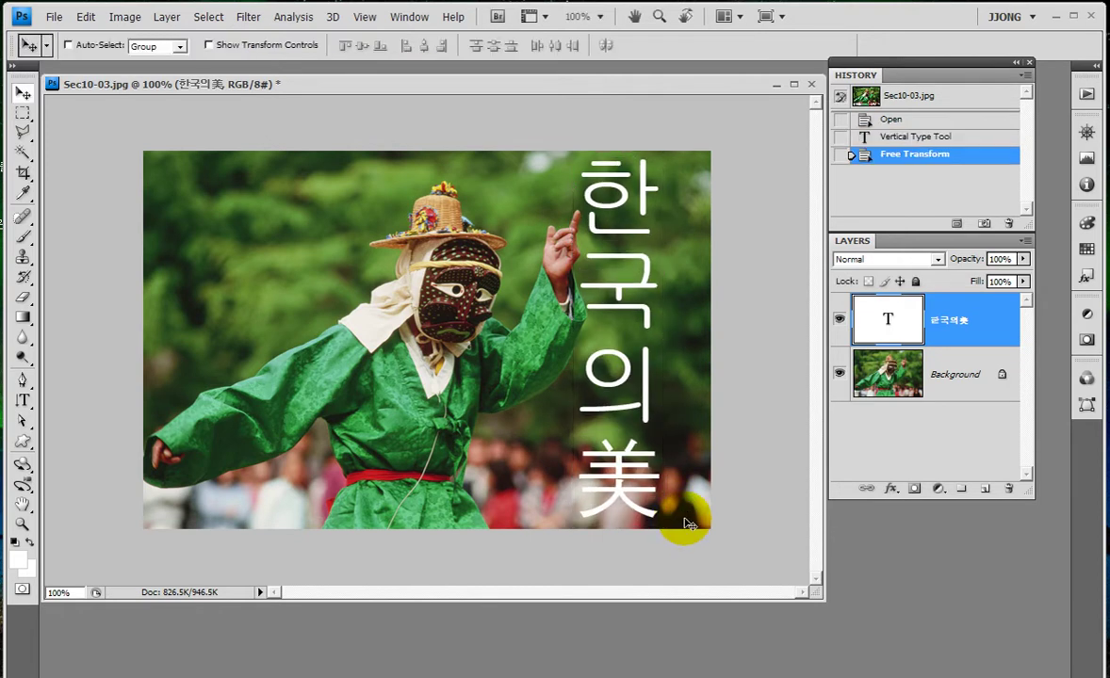
pyautogui.hotkey('shift', 'Right')
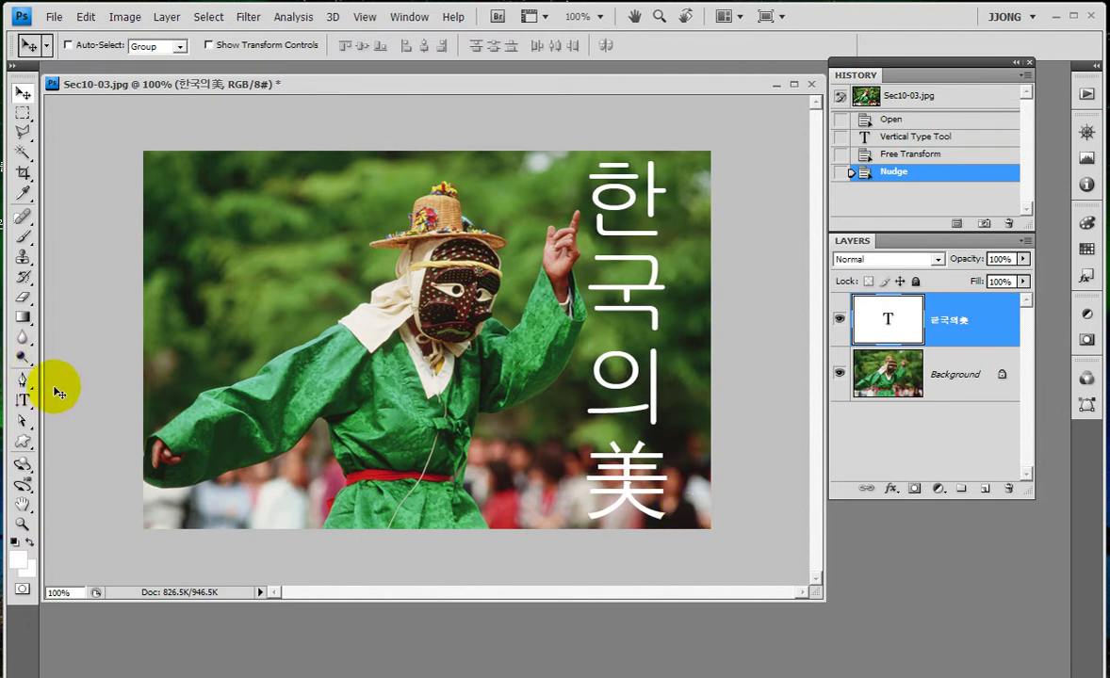
# Restyle the Korean title in the HYgtrE font
pyautogui.click(23, 420)
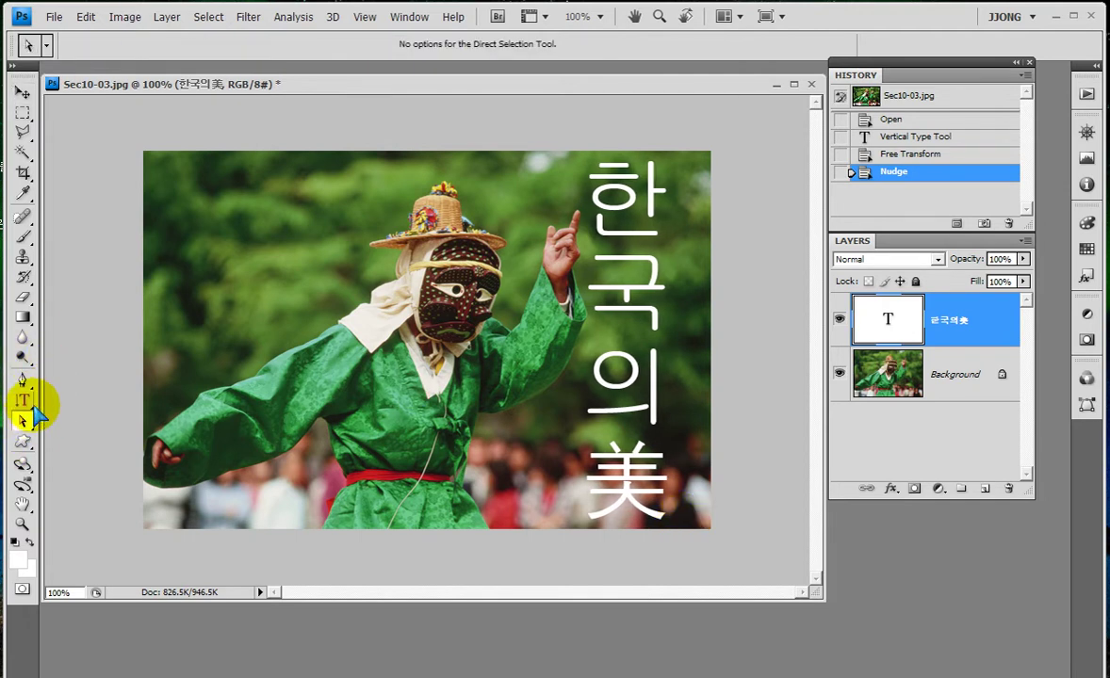
pyautogui.click(21, 401)
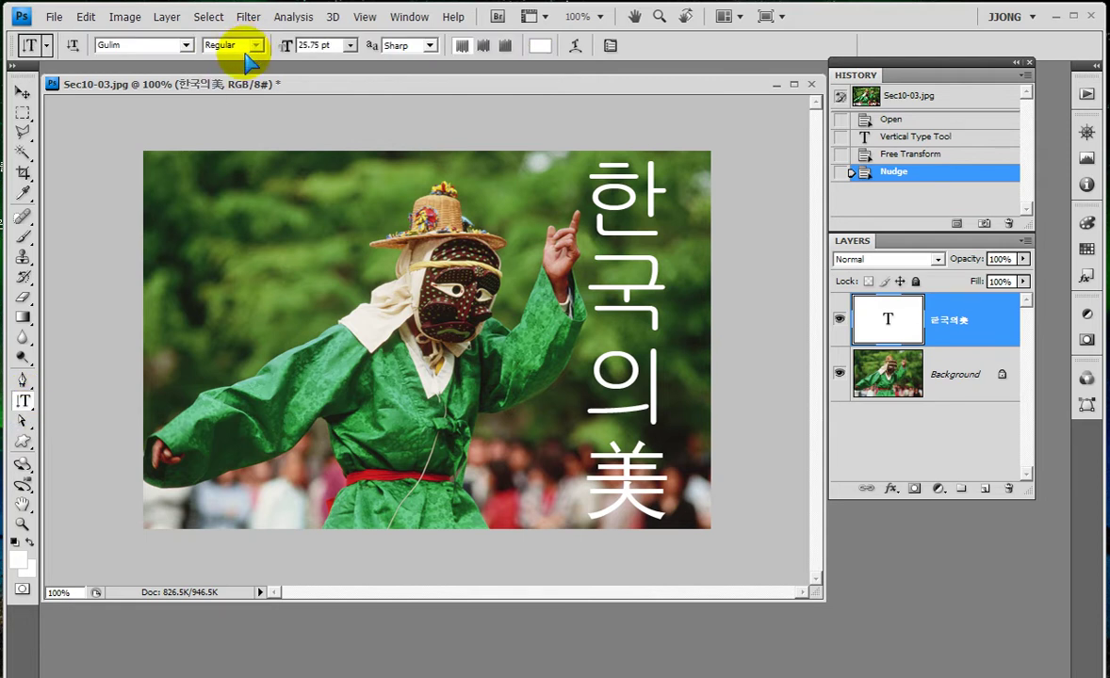
pyautogui.click(187, 44)
pyautogui.click(263, 156)
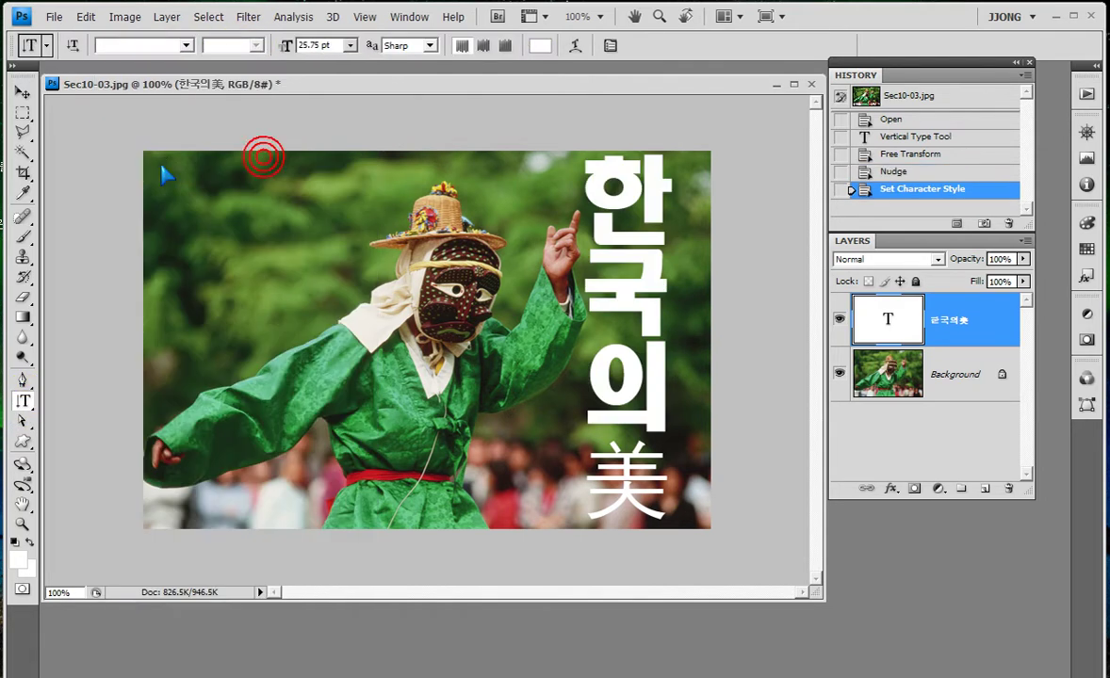
pyautogui.click(179, 44)
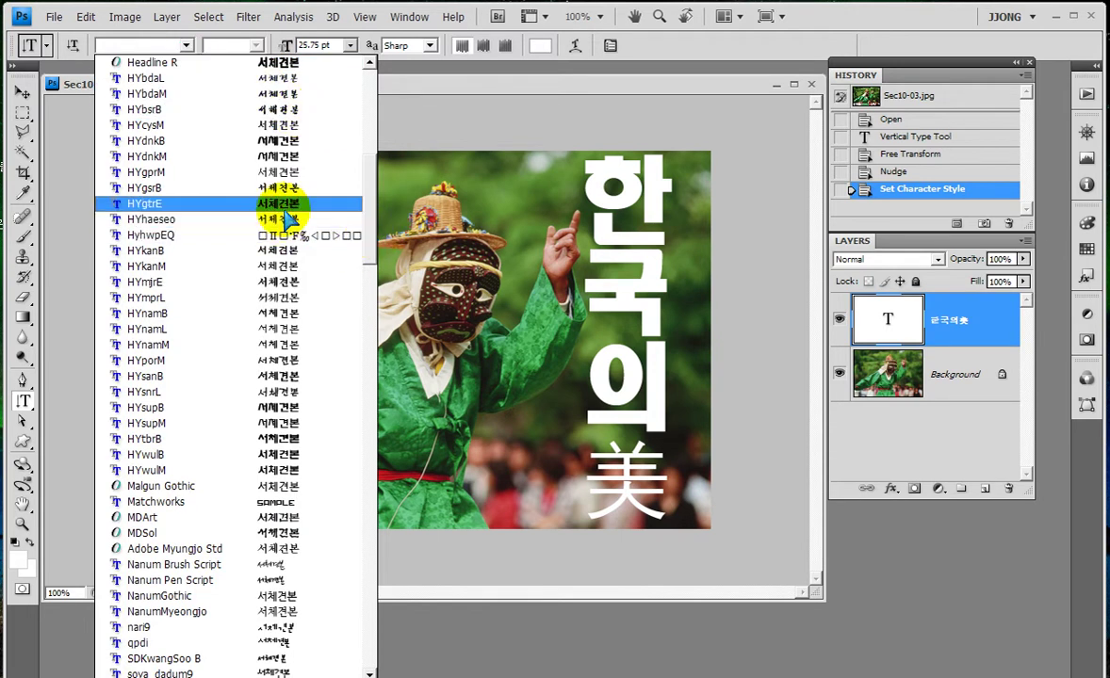
pyautogui.click(281, 204)
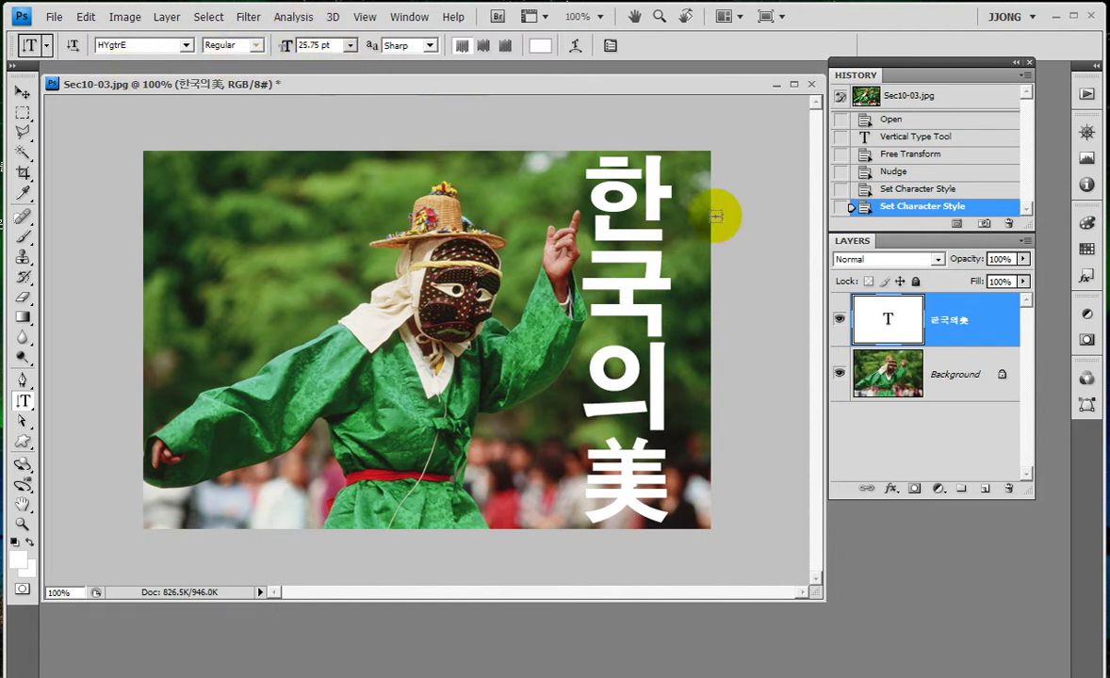
# Shrink the restyled title to about 95% and apply the transform
pyautogui.hotkey('ctrl', 't')
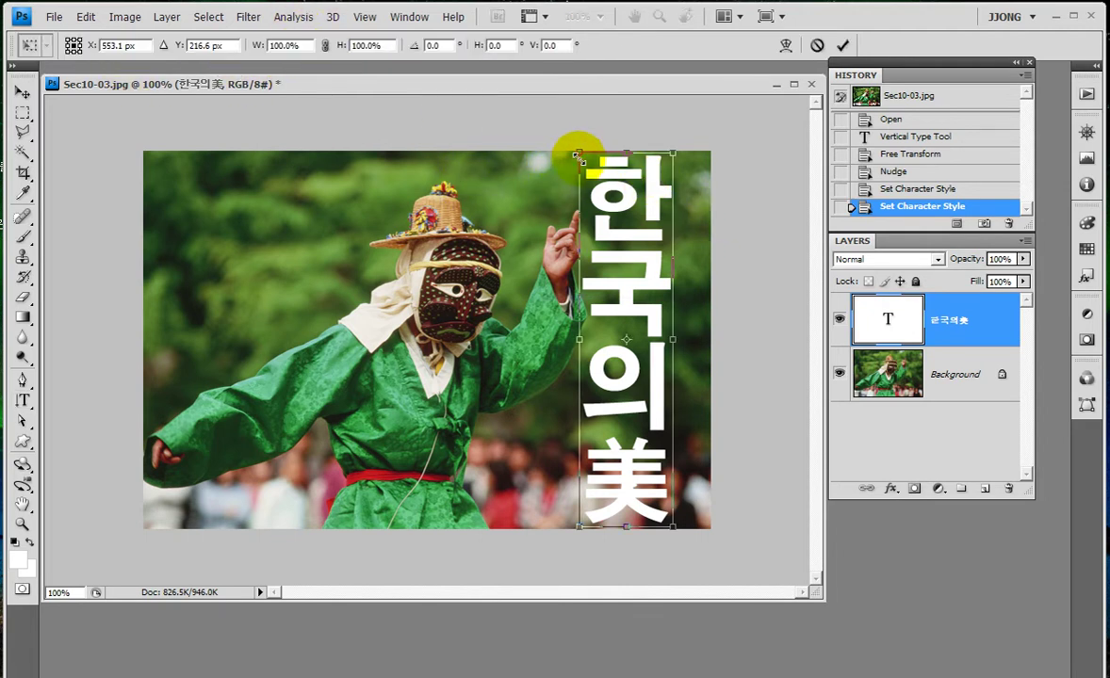
pyautogui.moveTo(578, 156); pyautogui.dragTo(585, 163)
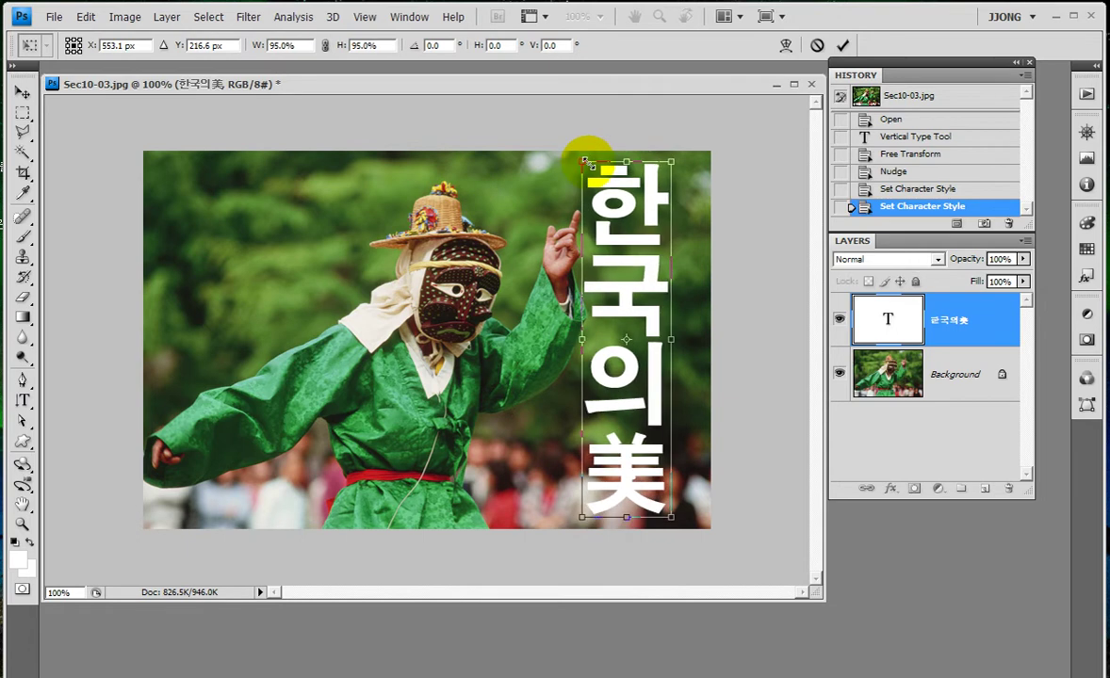
pyautogui.press('Return')
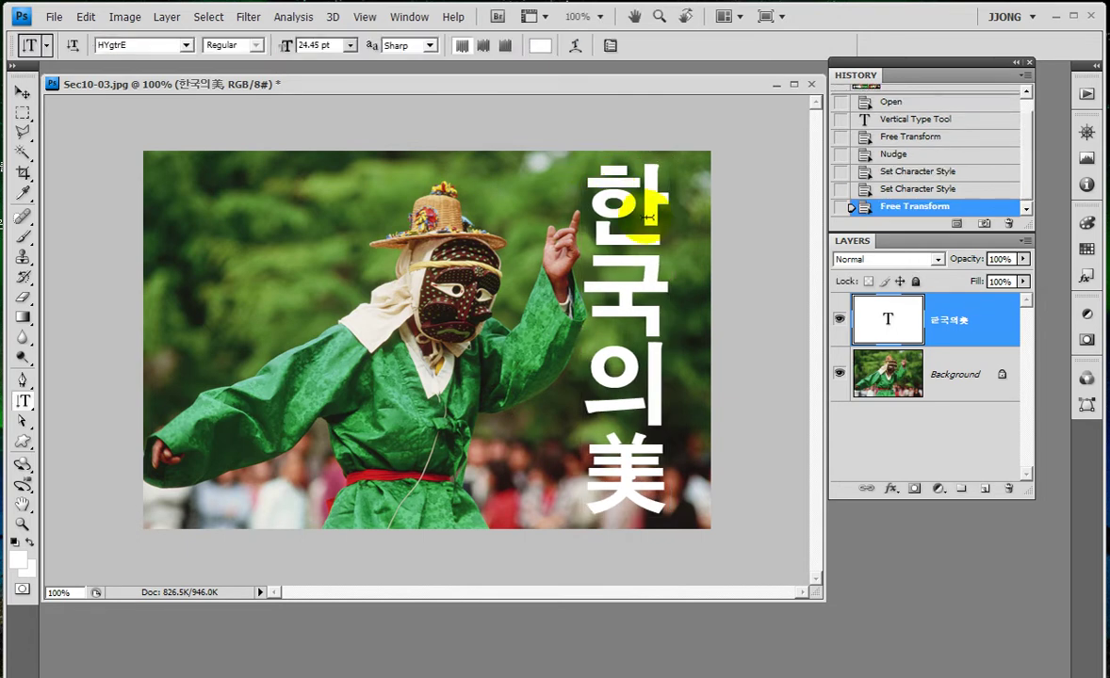
# Add an Outer Glow with 10% spread, 10 px size, Normal blending and 75% opacity
pyautogui.click(891, 491)
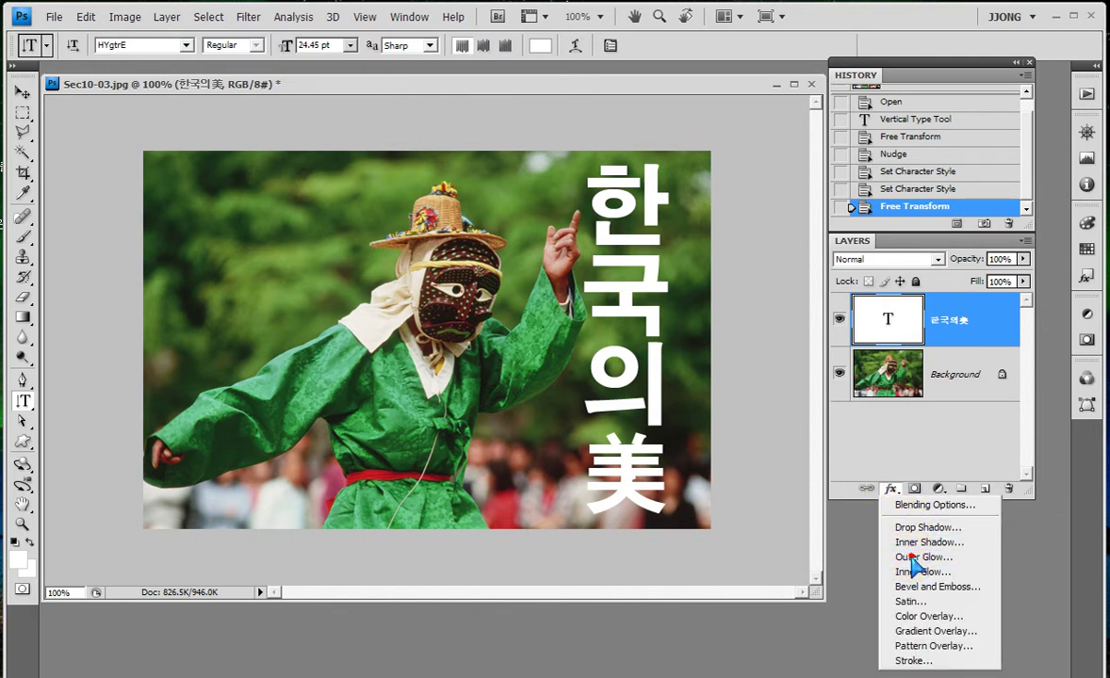
pyautogui.click(911, 558)
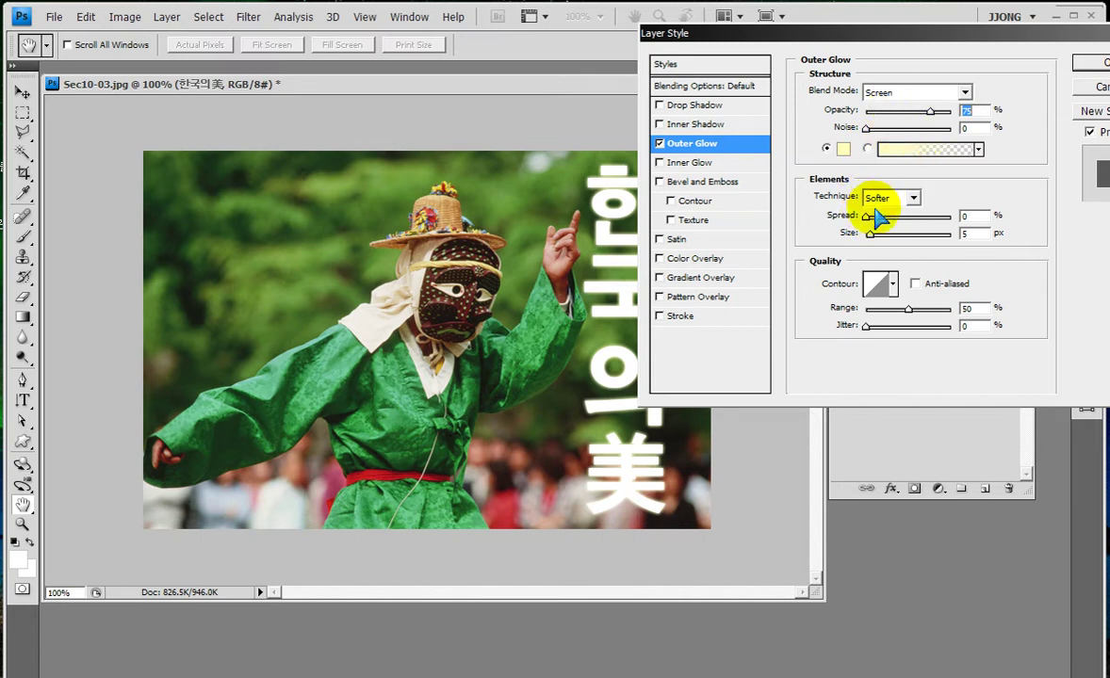
pyautogui.doubleClick(965, 216)
pyautogui.write('5')
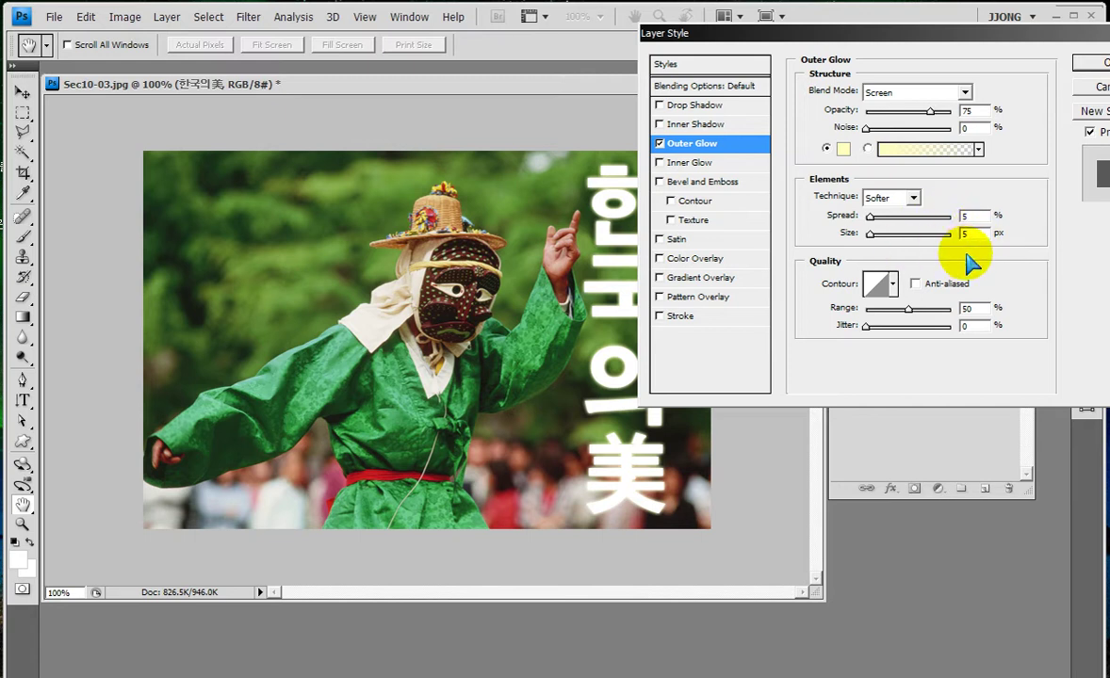
pyautogui.doubleClick(971, 215)
pyautogui.write('30')
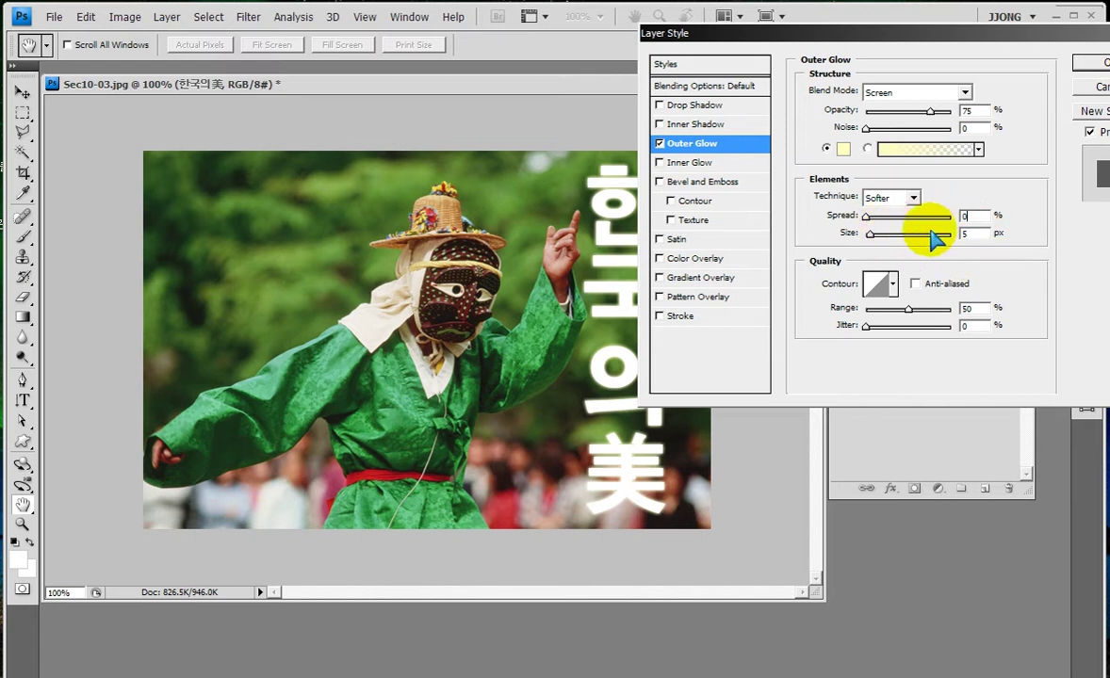
pyautogui.doubleClick(980, 215)
pyautogui.doubleClick(968, 232)
pyautogui.write('10')
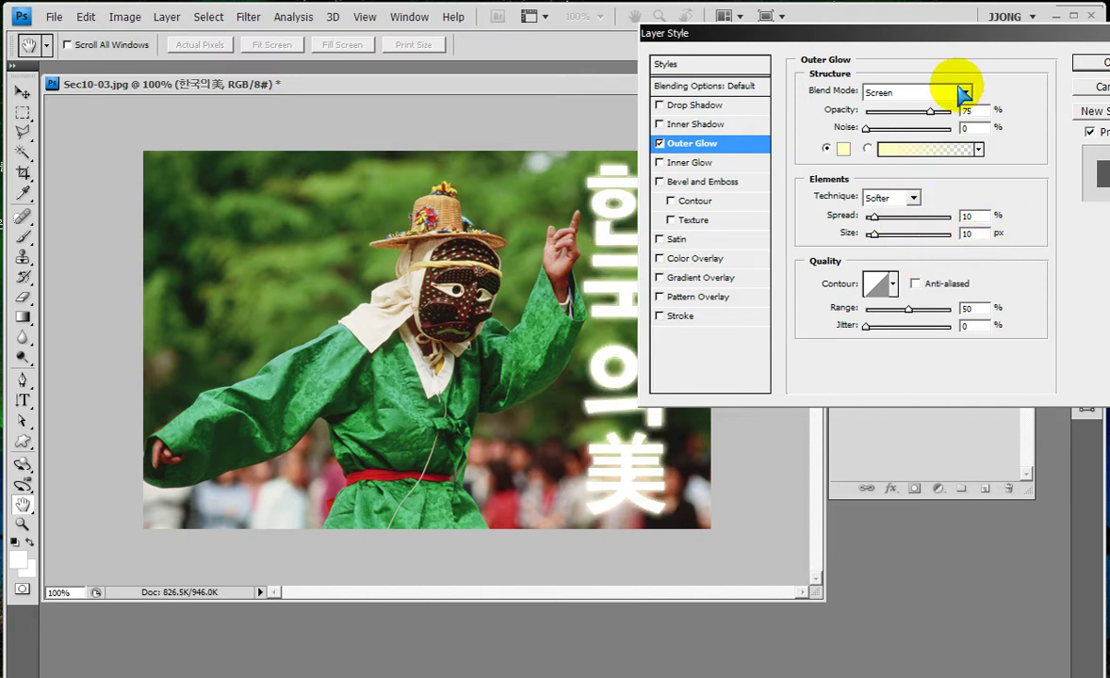
pyautogui.click(963, 94)
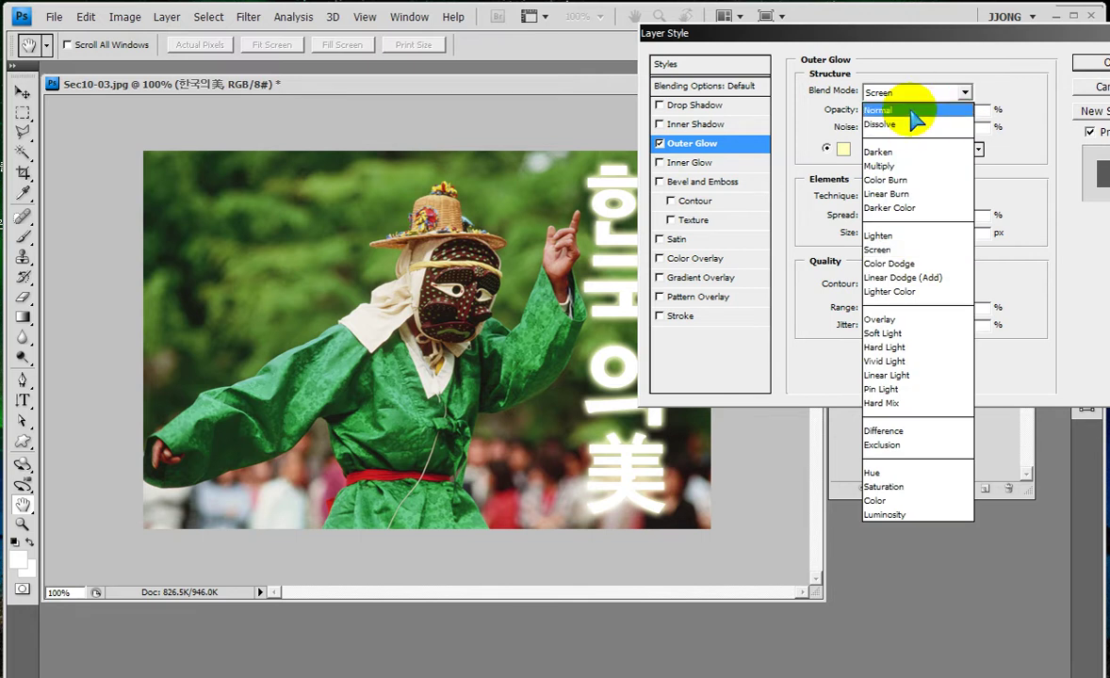
pyautogui.click(912, 111)
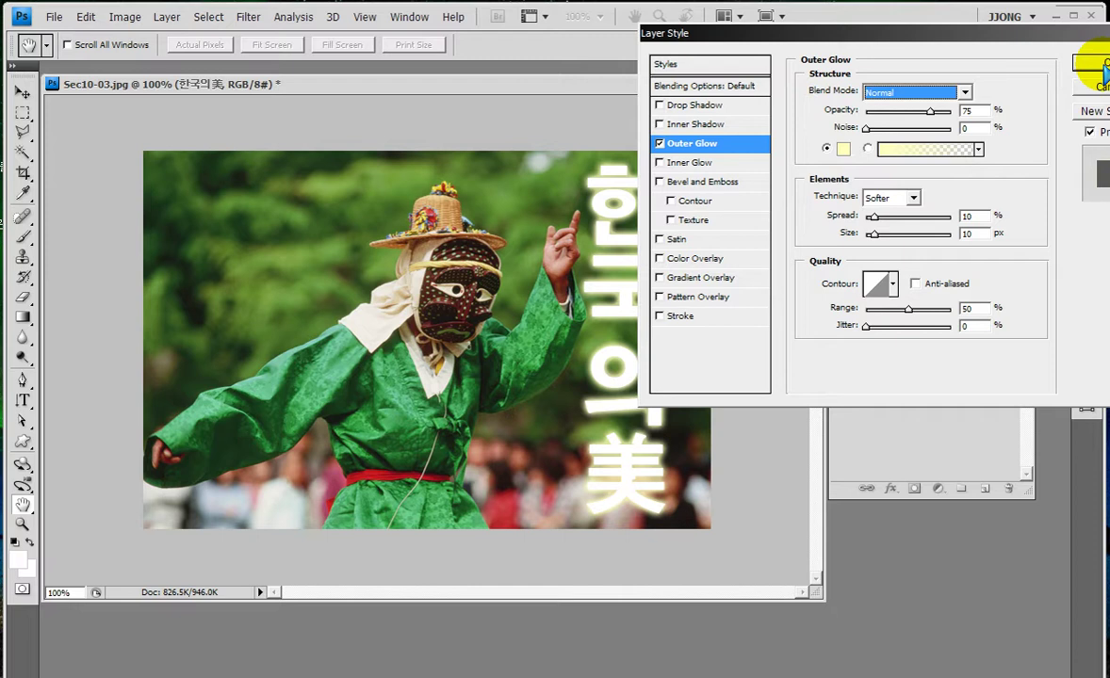
pyautogui.click(1100, 64)
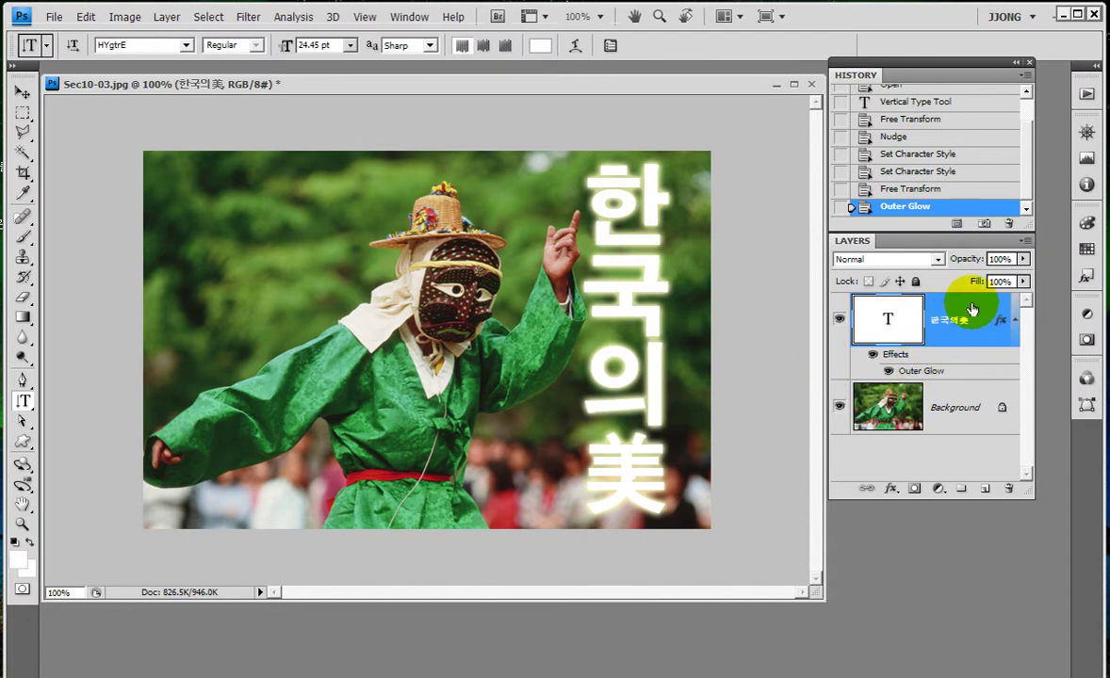
# Drop the Korean layer's fill to 0% and zoom in on the top of the text
pyautogui.write('0')
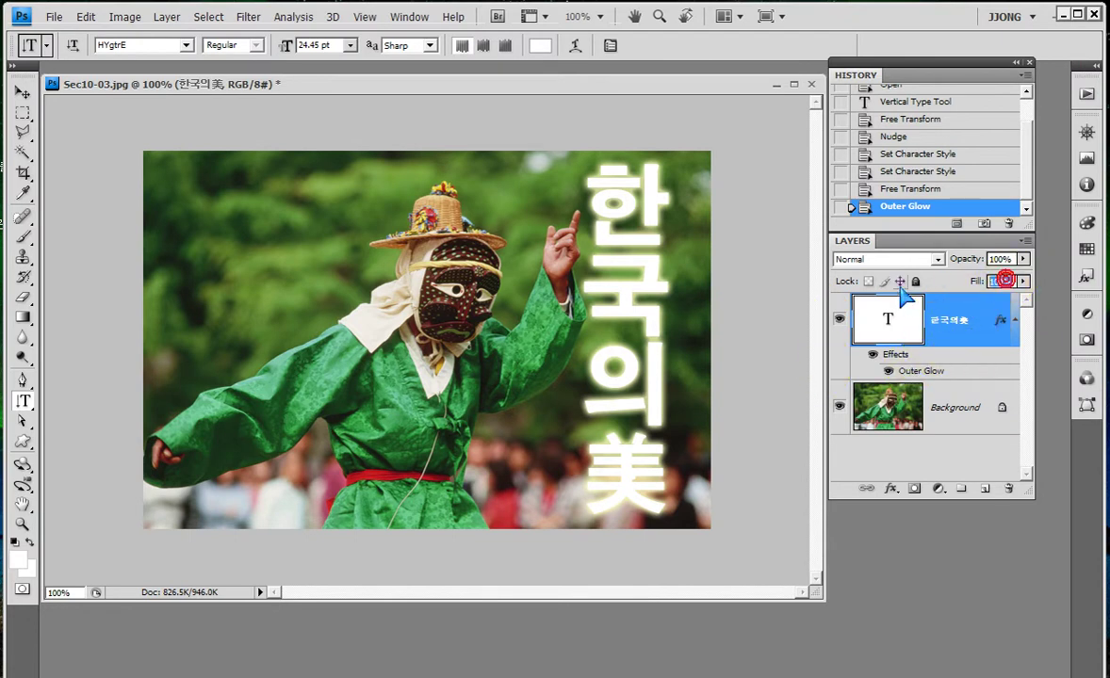
pyautogui.press('Return')
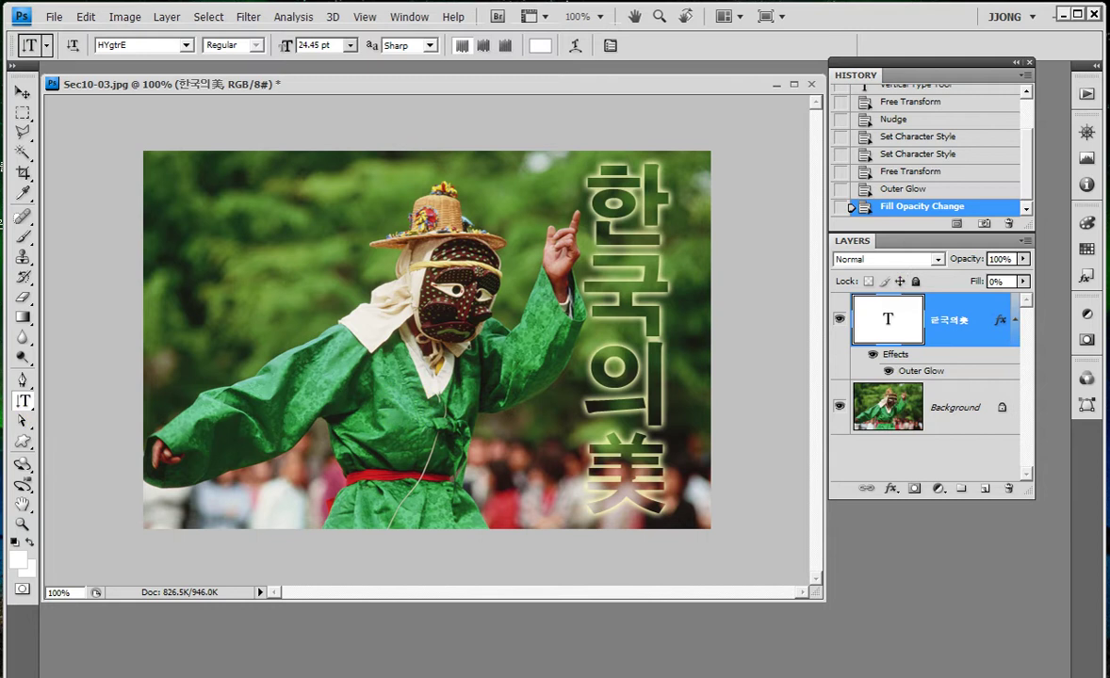
pyautogui.click(22, 524)
pyautogui.moveTo(570, 168); pyautogui.dragTo(594, 182)
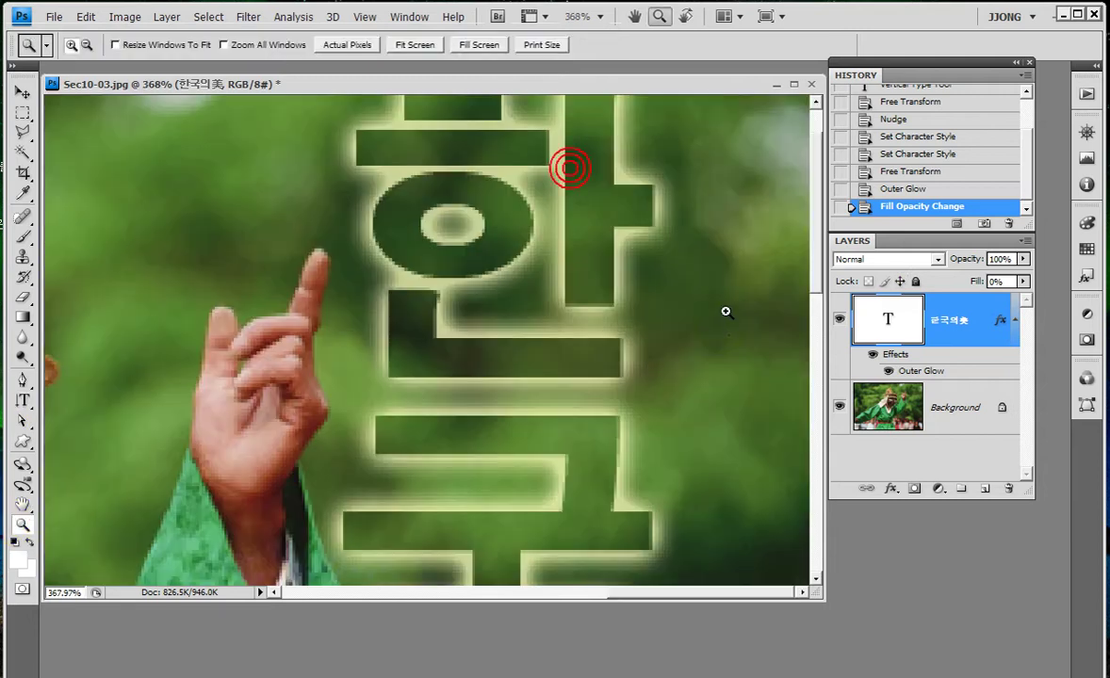
# Check the glow with the background hidden, return to 100%, and close Sec10-03.jpg without saving
pyautogui.click(840, 409)
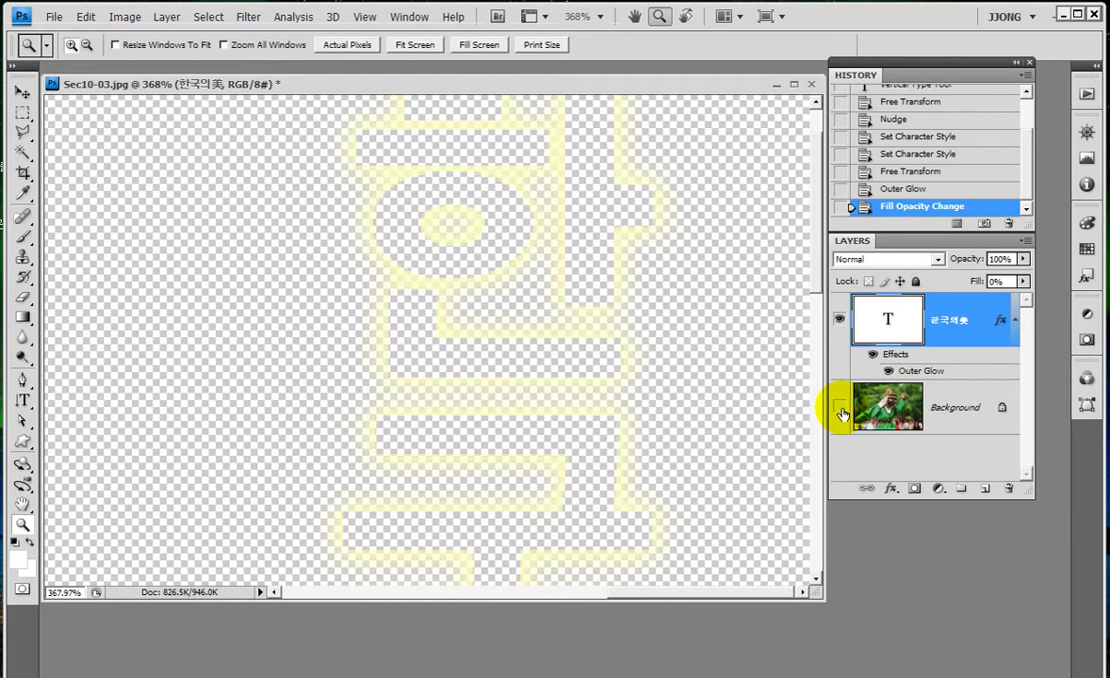
pyautogui.click(840, 412)
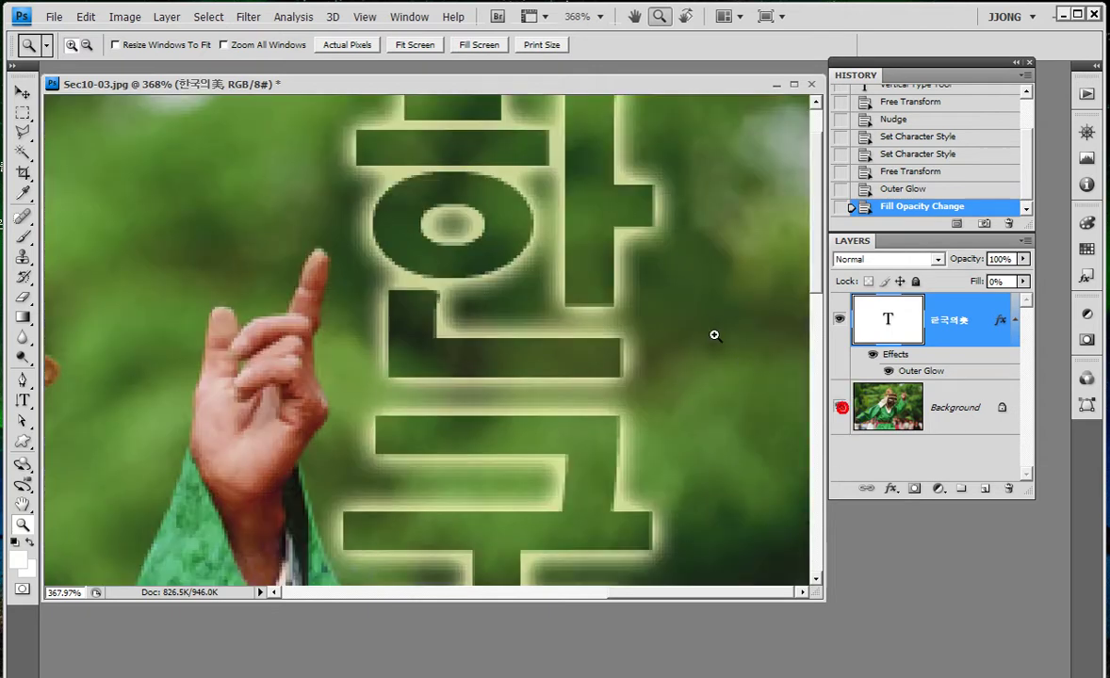
pyautogui.hotkey('ctrl', '1')
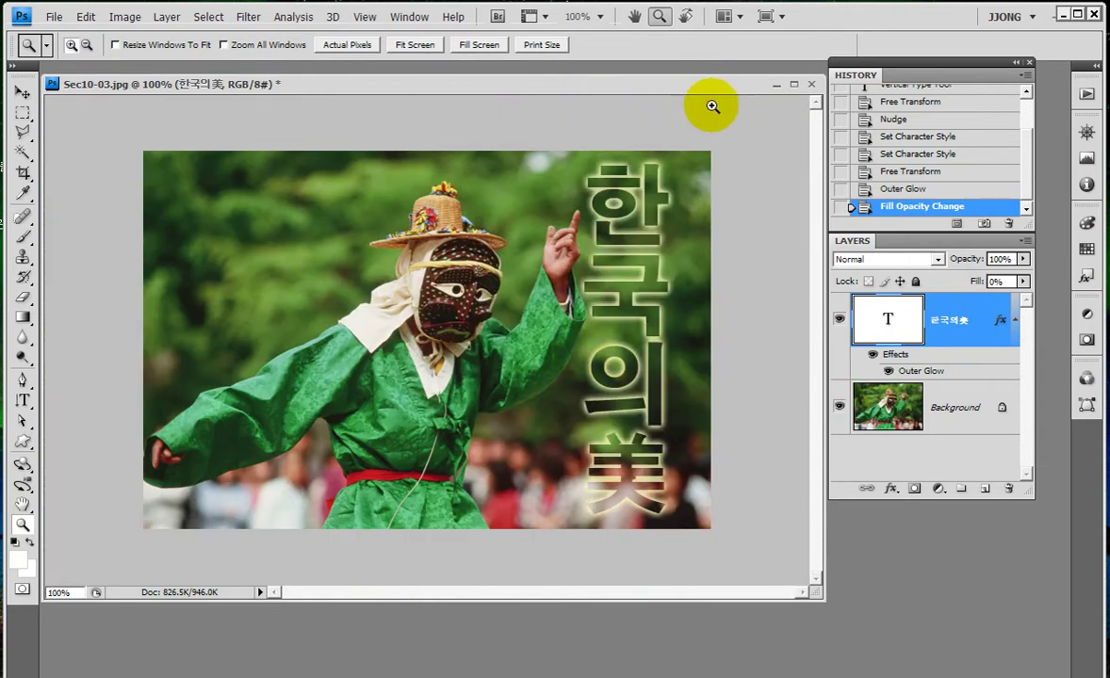
pyautogui.click(812, 85)
pyautogui.click(546, 276)
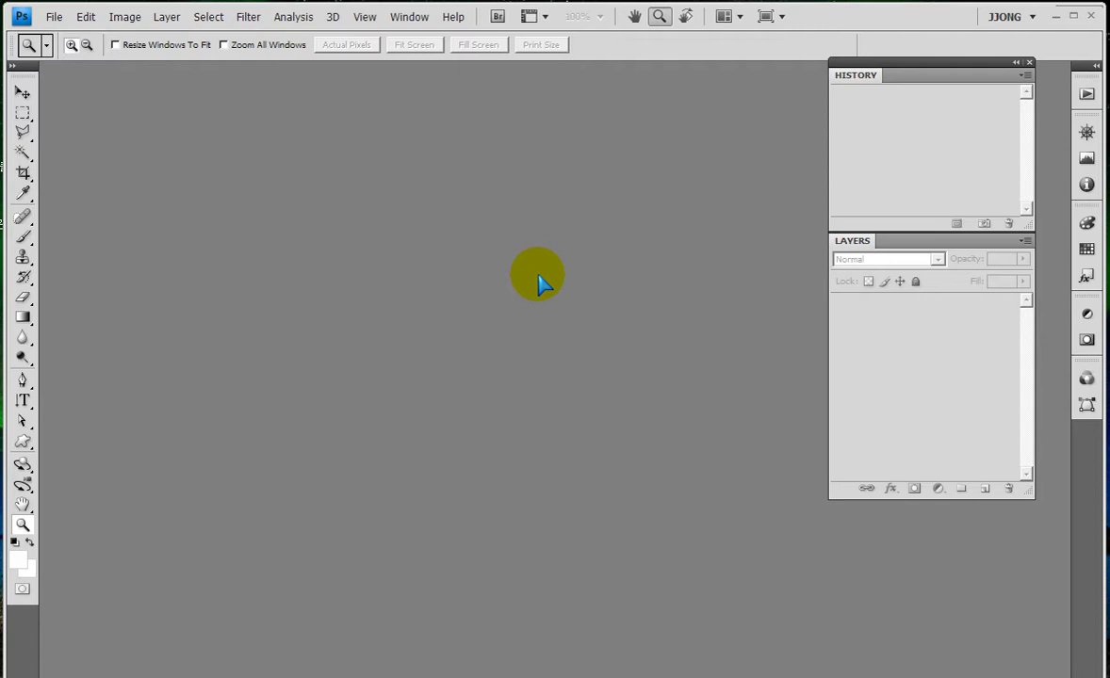
# Open Sec10-04.jpg and Sec10-05.jpg together, floating the lemon photo in its own window
pyautogui.doubleClick(539, 282)
pyautogui.click(579, 140)
pyautogui.keyDown('ctrl'); pyautogui.click(582, 153); pyautogui.keyUp('ctrl')
pyautogui.click(796, 377)
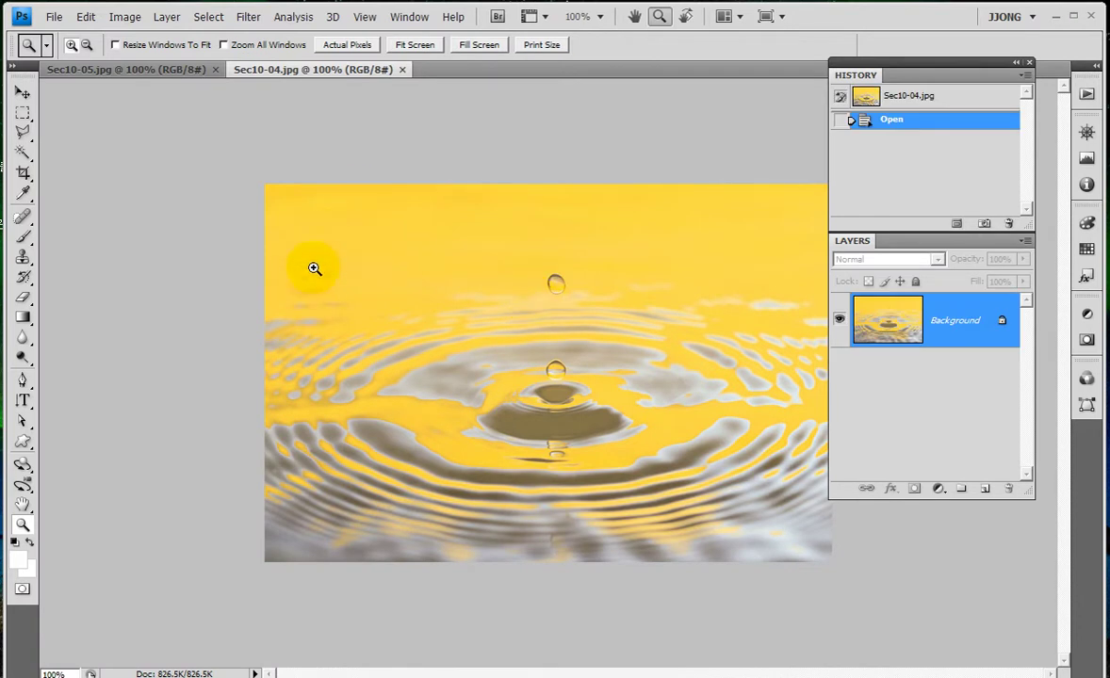
pyautogui.moveTo(125, 69); pyautogui.dragTo(174, 179)
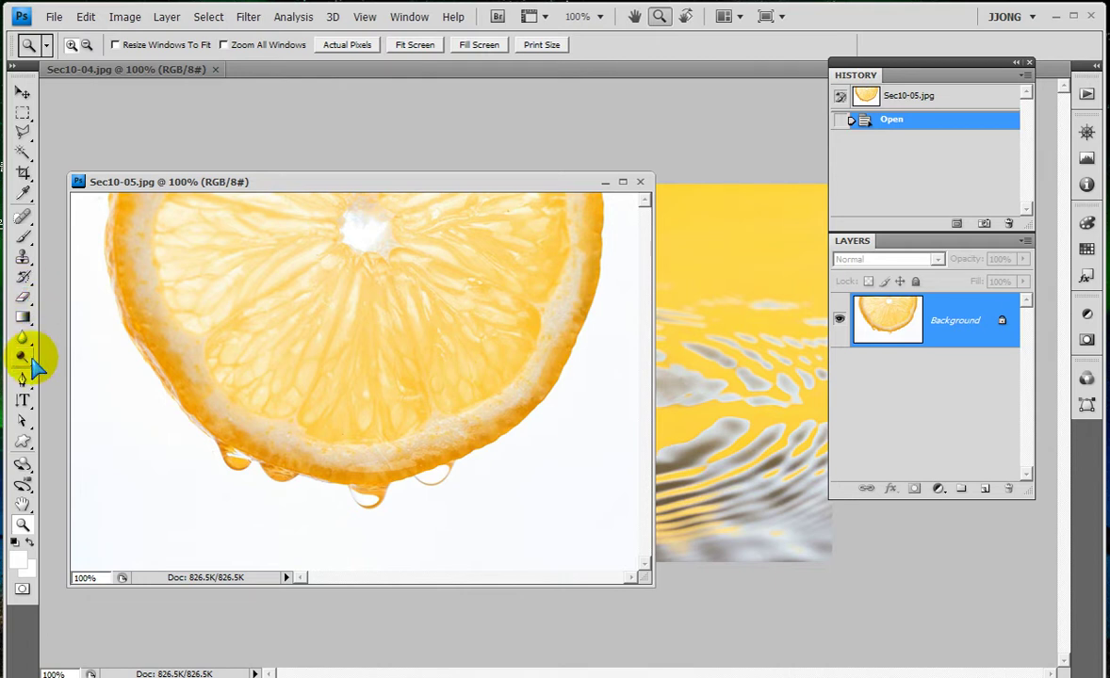
# Erase the lemon's white background with the Magic Eraser at tolerance 10 and drag it onto Sec10-04.jpg
pyautogui.moveTo(22, 298); pyautogui.dragTo(95, 330)
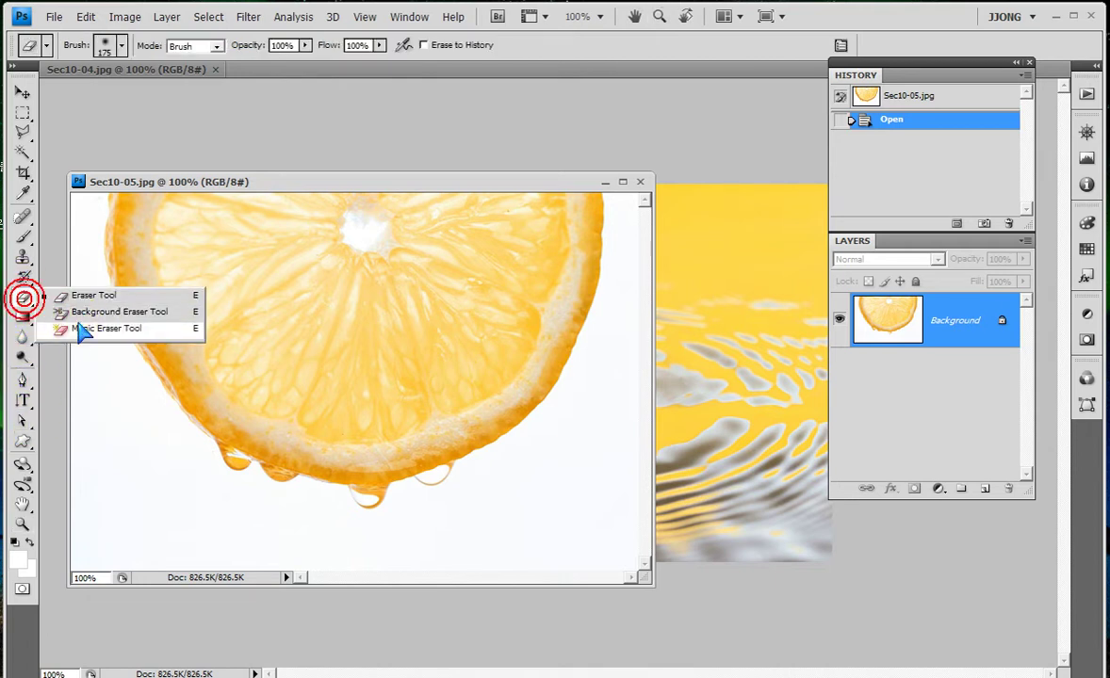
pyautogui.click(484, 525)
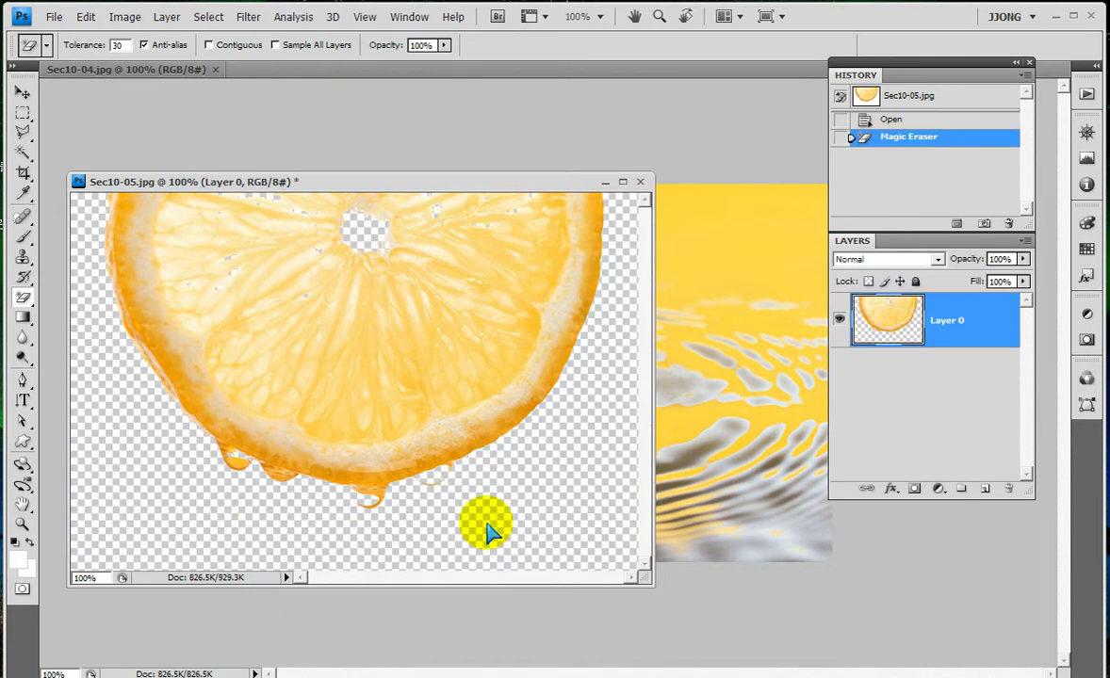
pyautogui.click(117, 44)
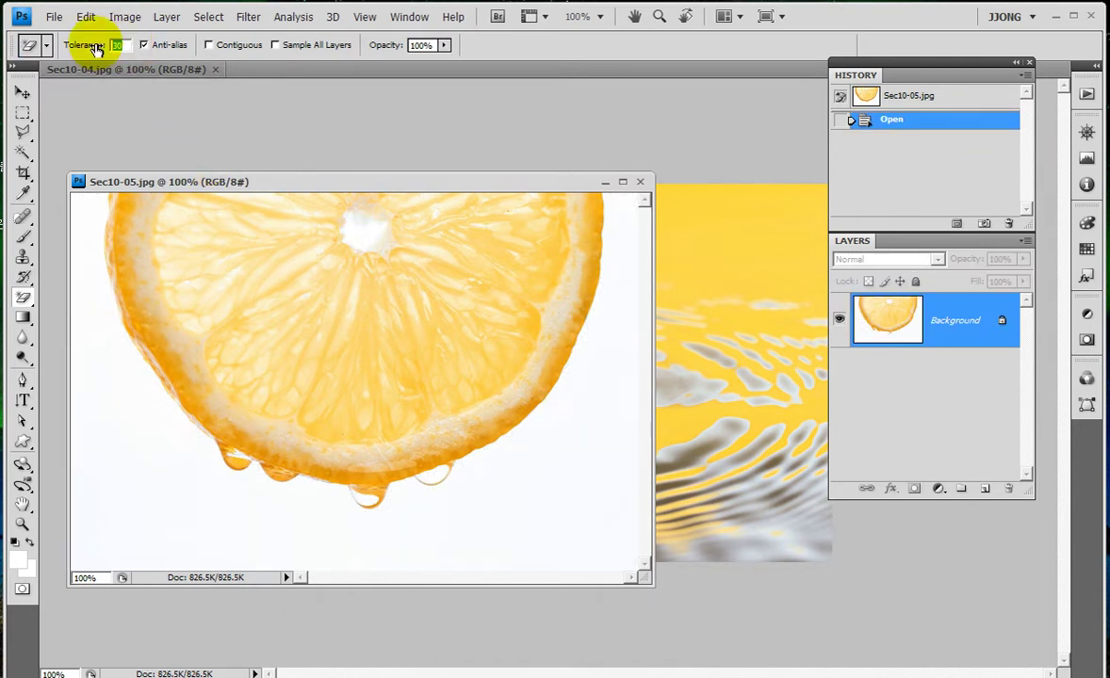
pyautogui.write('10')
pyautogui.click(540, 491)
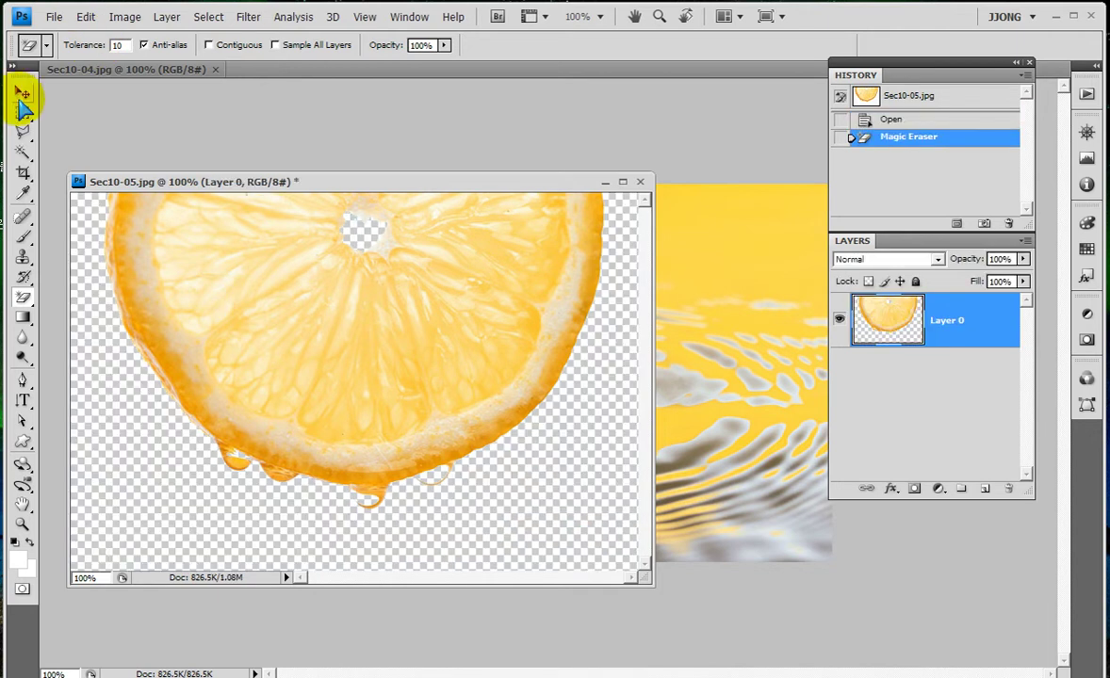
pyautogui.click(24, 93)
pyautogui.moveTo(476, 344); pyautogui.dragTo(762, 352)
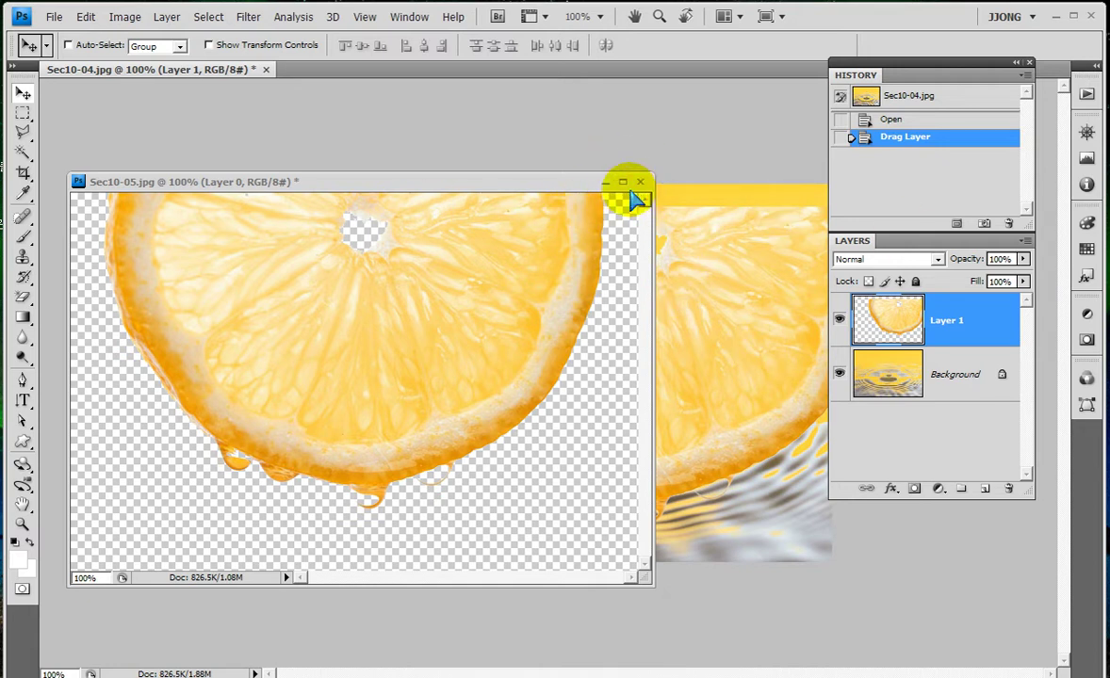
# Revert both the lemon and water-drop photos to their opened states
pyautogui.click(605, 181)
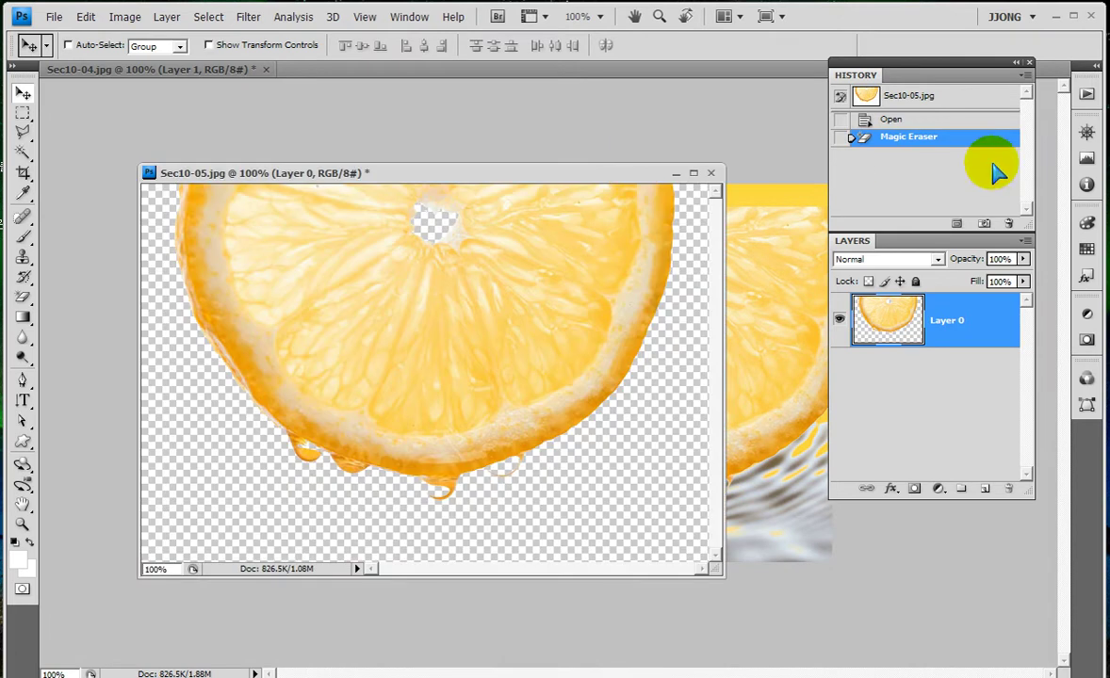
pyautogui.click(938, 97)
pyautogui.click(769, 201)
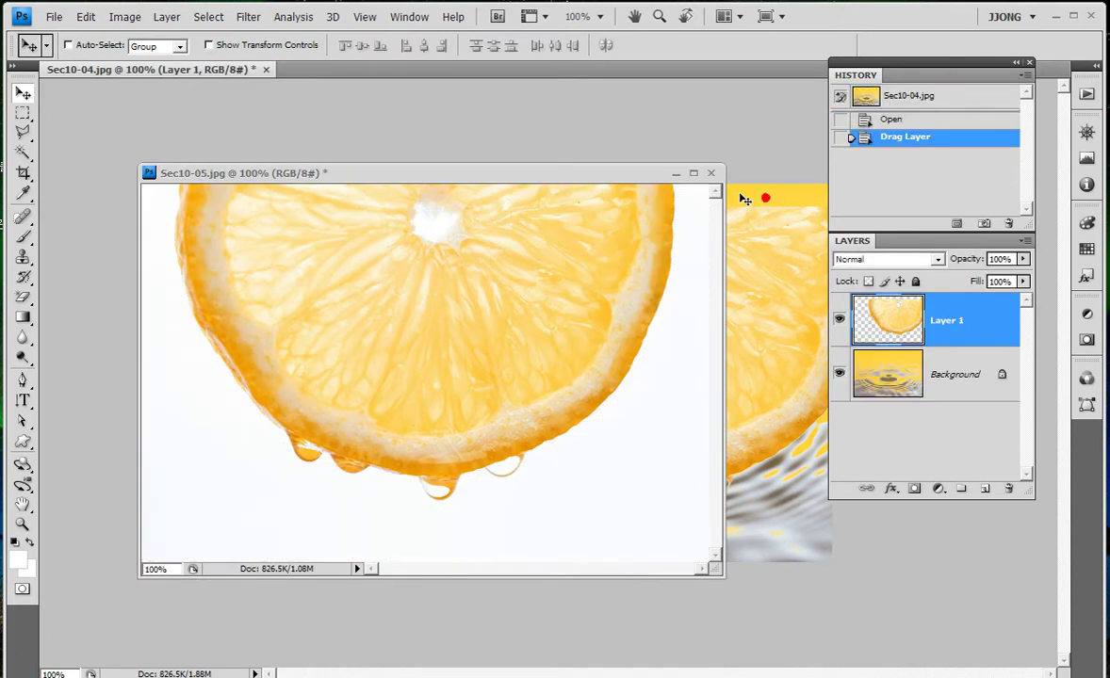
pyautogui.click(971, 97)
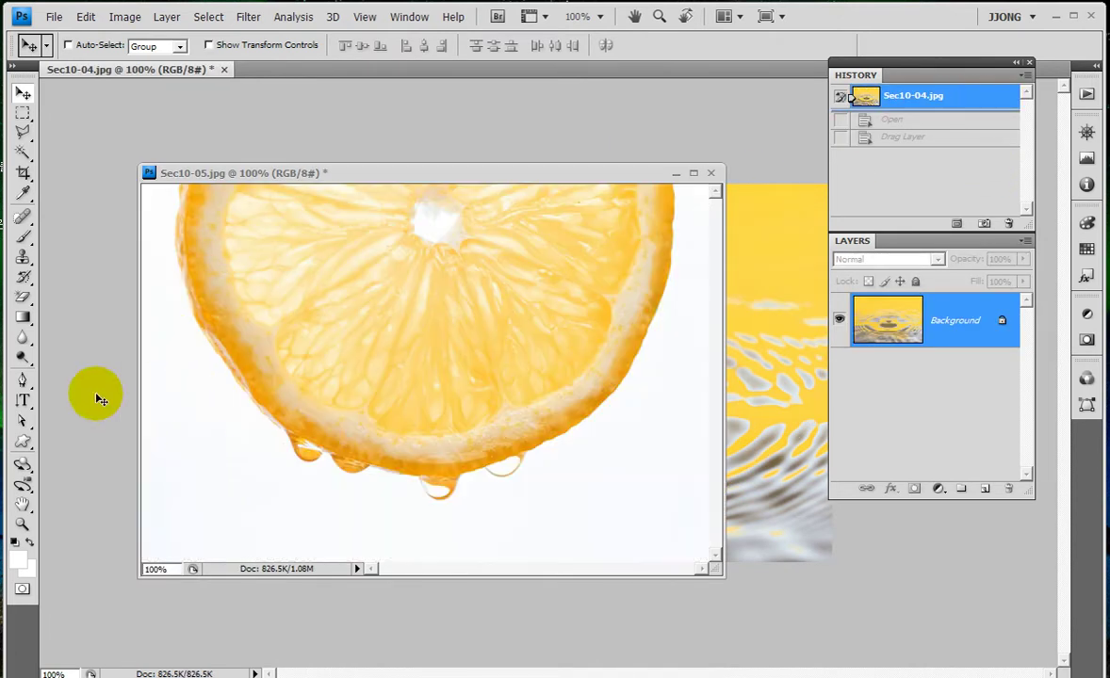
# Re-erase the lemon's white background with Contiguous on, move it onto the water-drop photo, and close Sec10-05.jpg unsaved
pyautogui.click(22, 298)
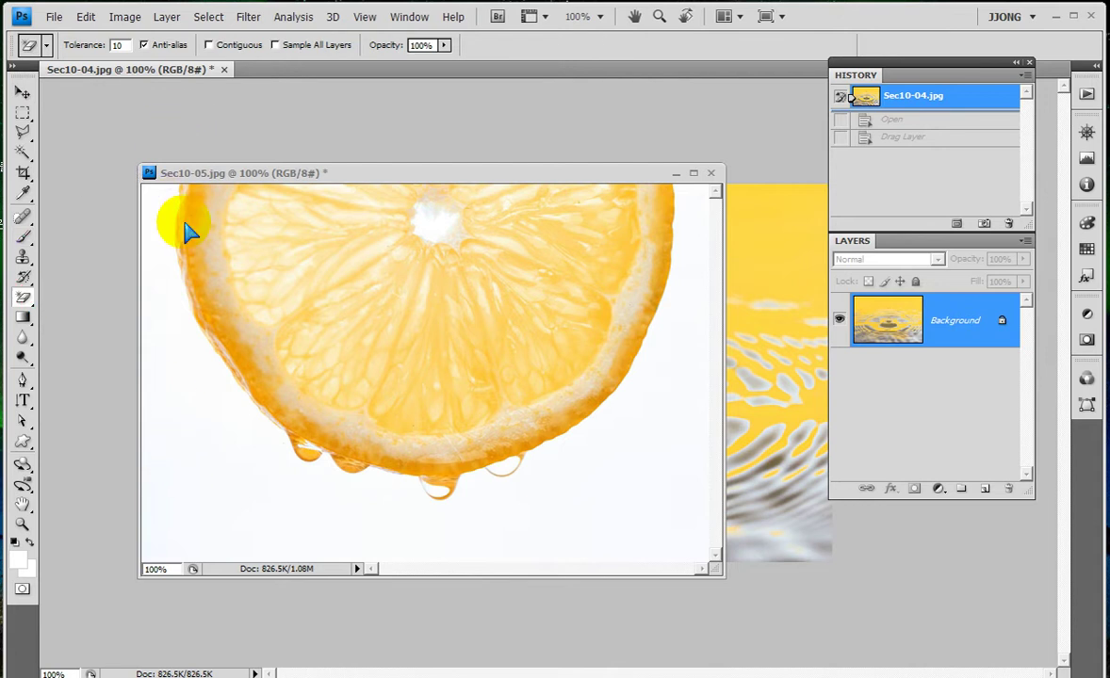
pyautogui.click(209, 44)
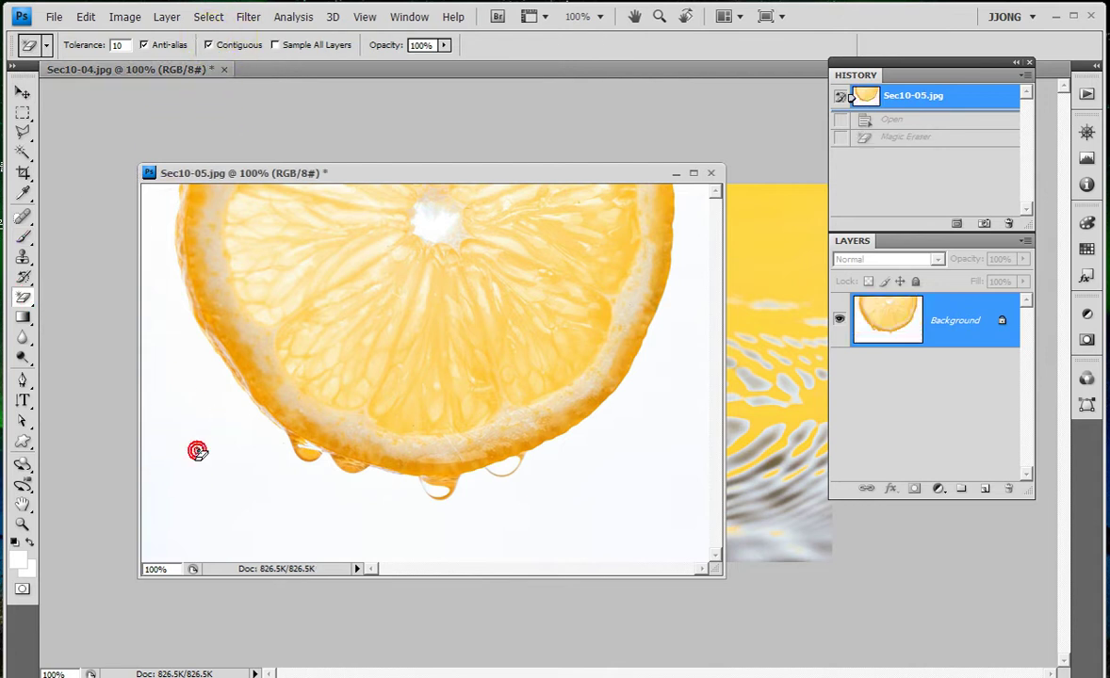
pyautogui.click(213, 479)
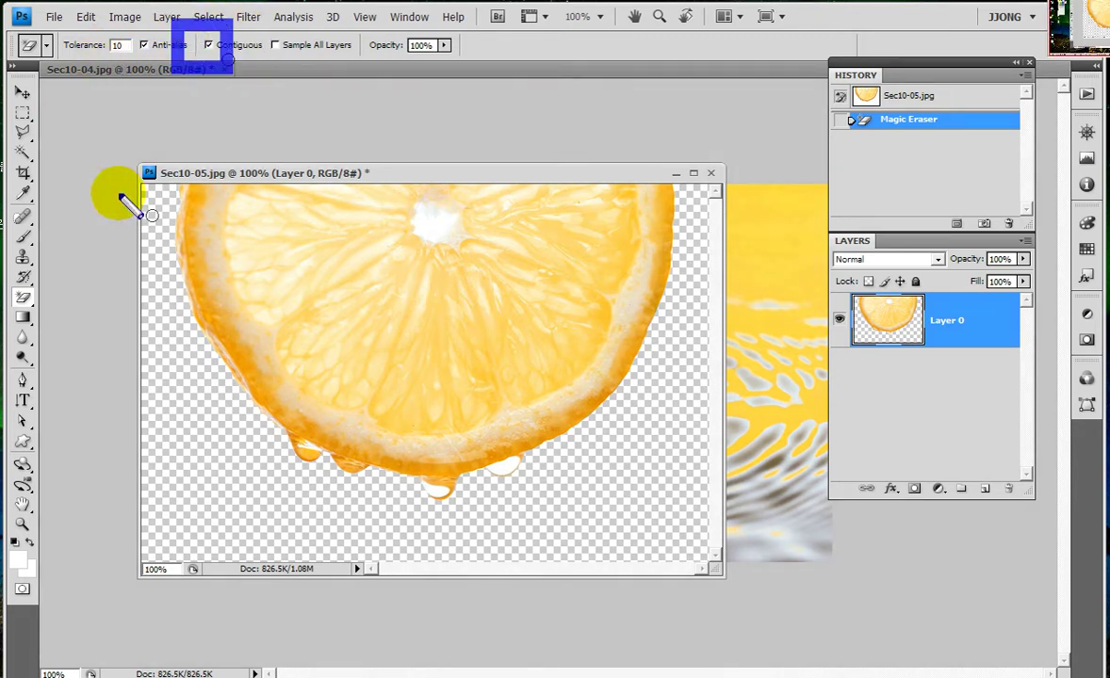
pyautogui.click(23, 89)
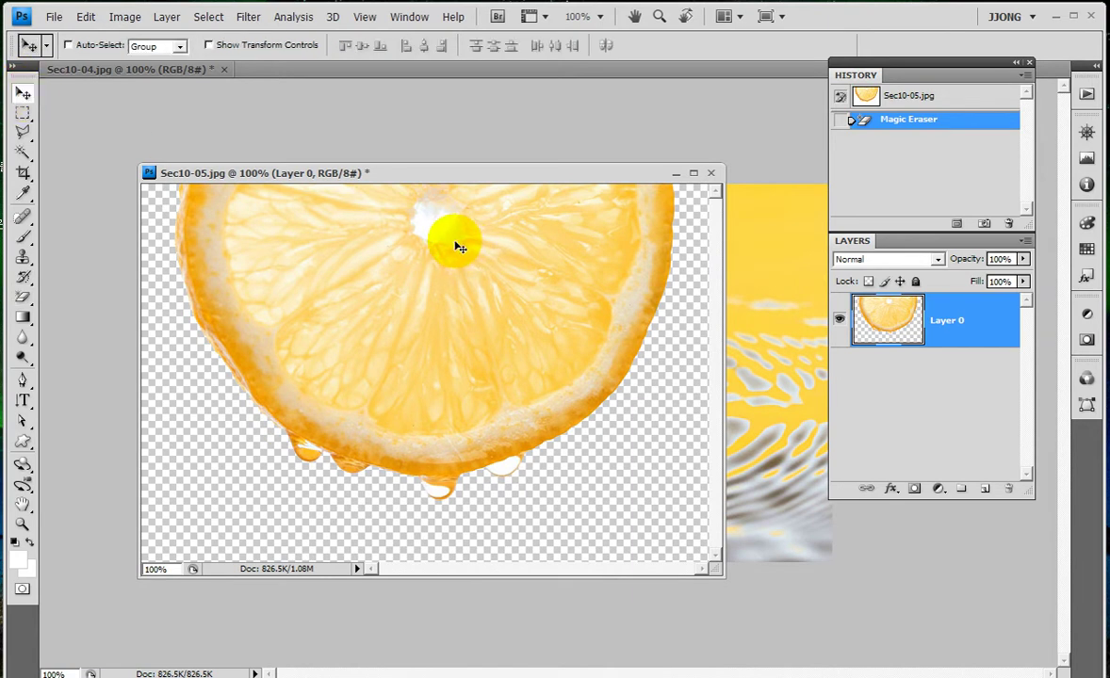
pyautogui.moveTo(476, 304)
pyautogui.mouseDown()
pyautogui.moveTo(709, 298)
pyautogui.moveTo(744, 309)
pyautogui.mouseUp()
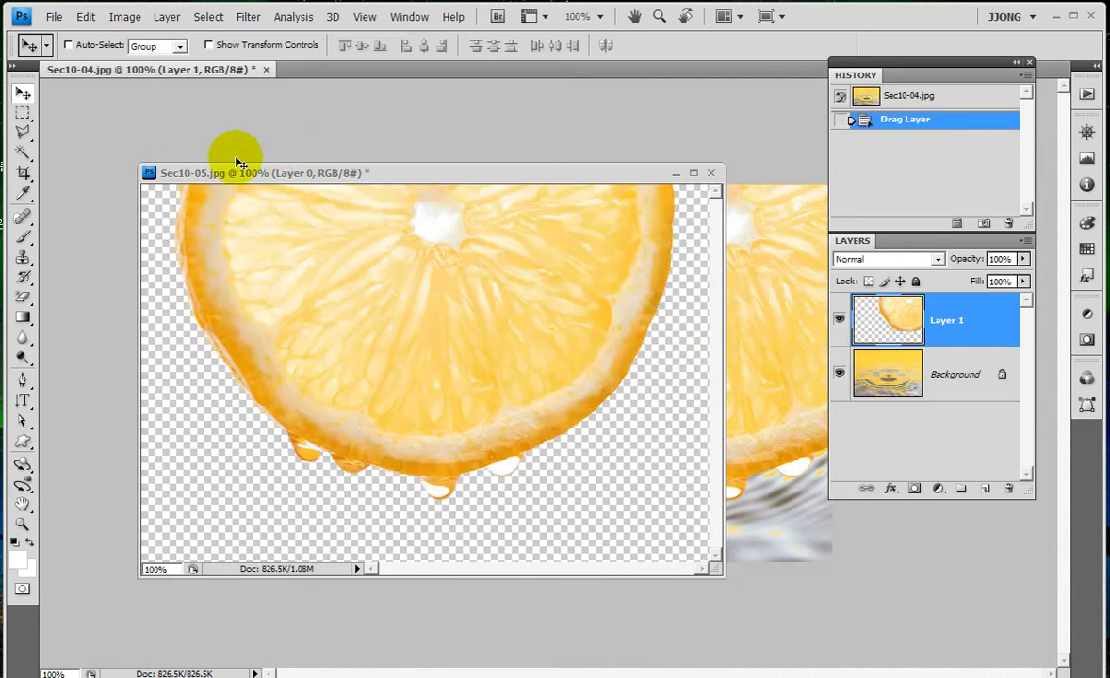
pyautogui.click(712, 176)
pyautogui.click(557, 276)
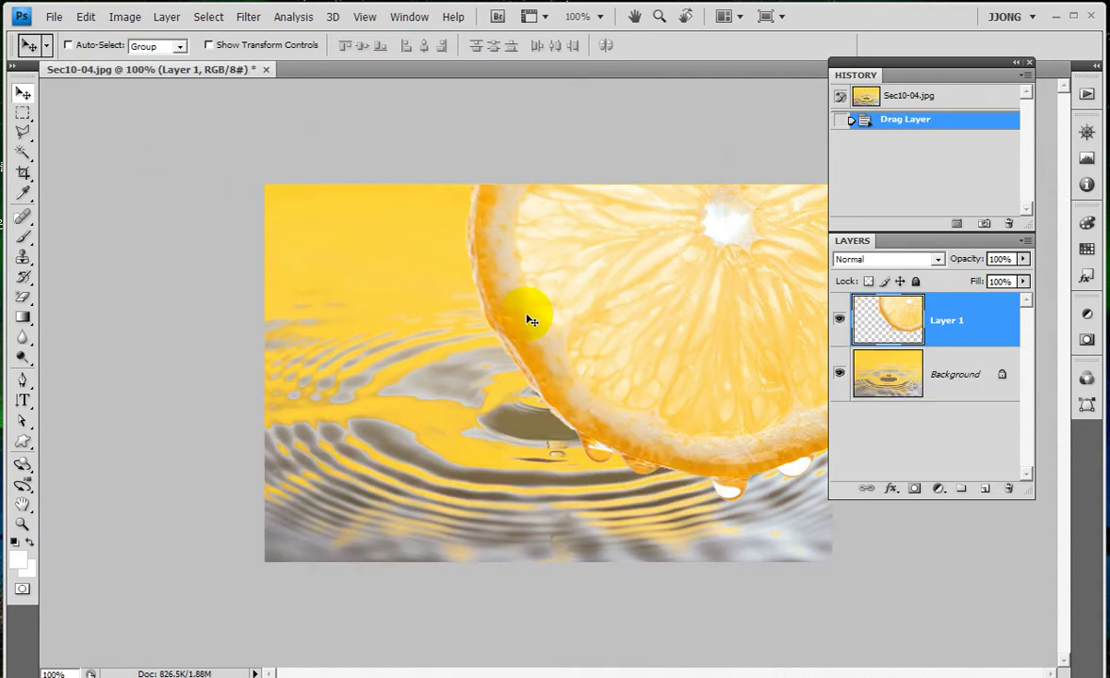
# Scale the lemon slice to 47.8% and place it at the top centre of the splash image
pyautogui.hotkey('ctrl', '-')
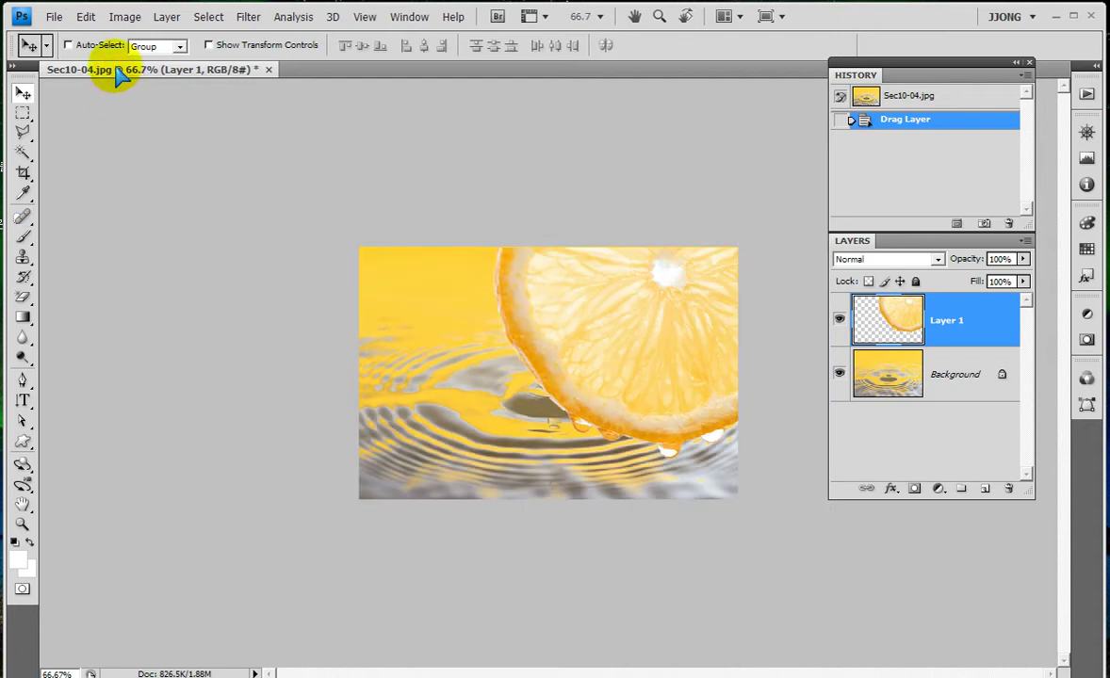
pyautogui.moveTo(115, 68); pyautogui.dragTo(581, 440)
pyautogui.hotkey('ctrl', 't')
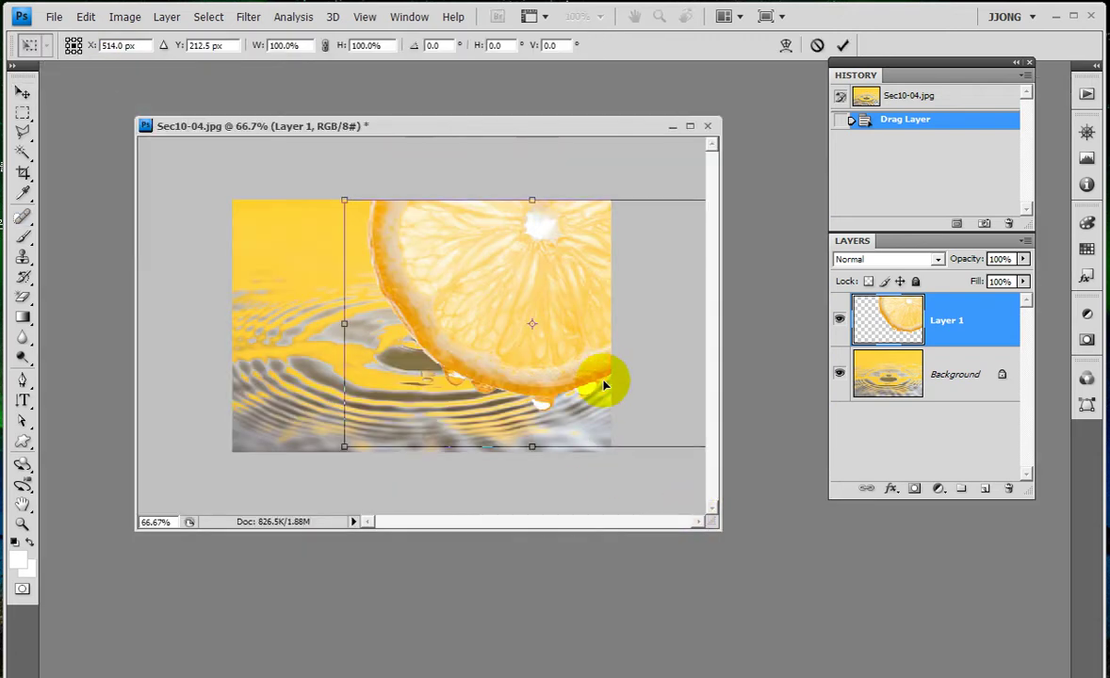
pyautogui.moveTo(345, 447); pyautogui.dragTo(541, 315)
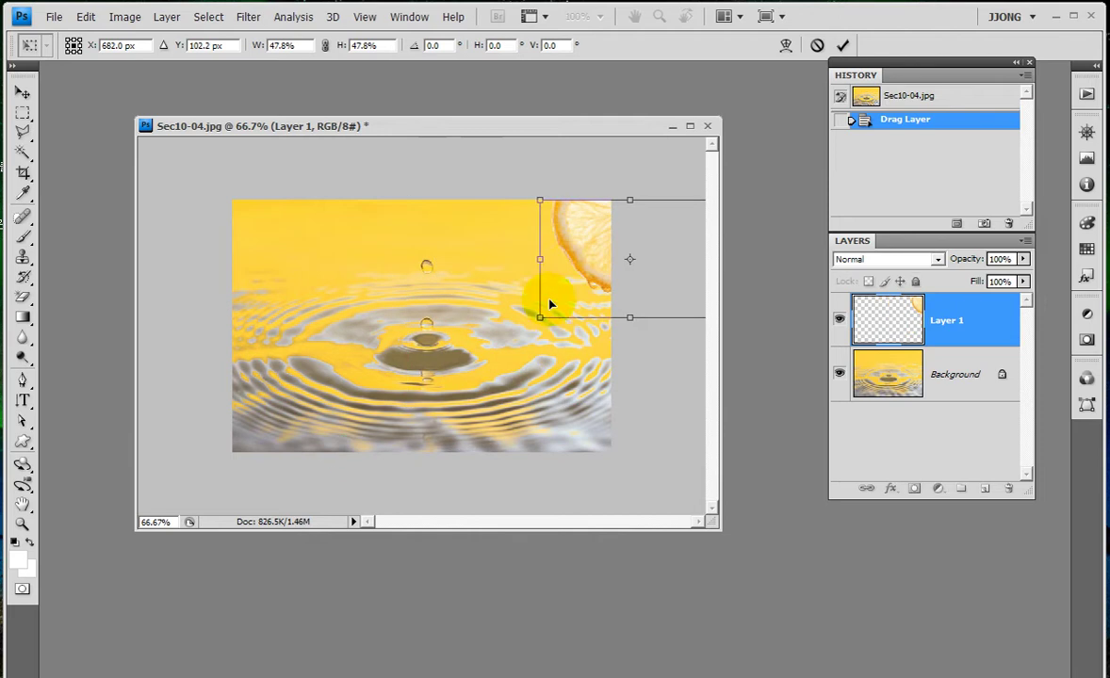
pyautogui.moveTo(583, 248); pyautogui.dragTo(369, 253)
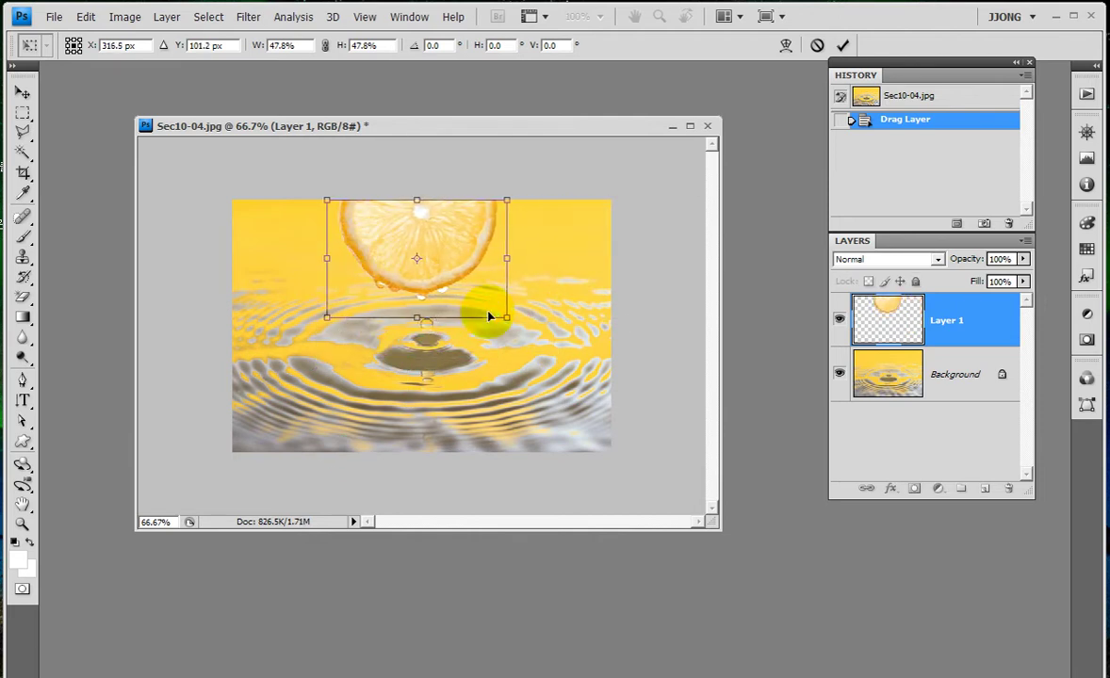
pyautogui.press('Return')
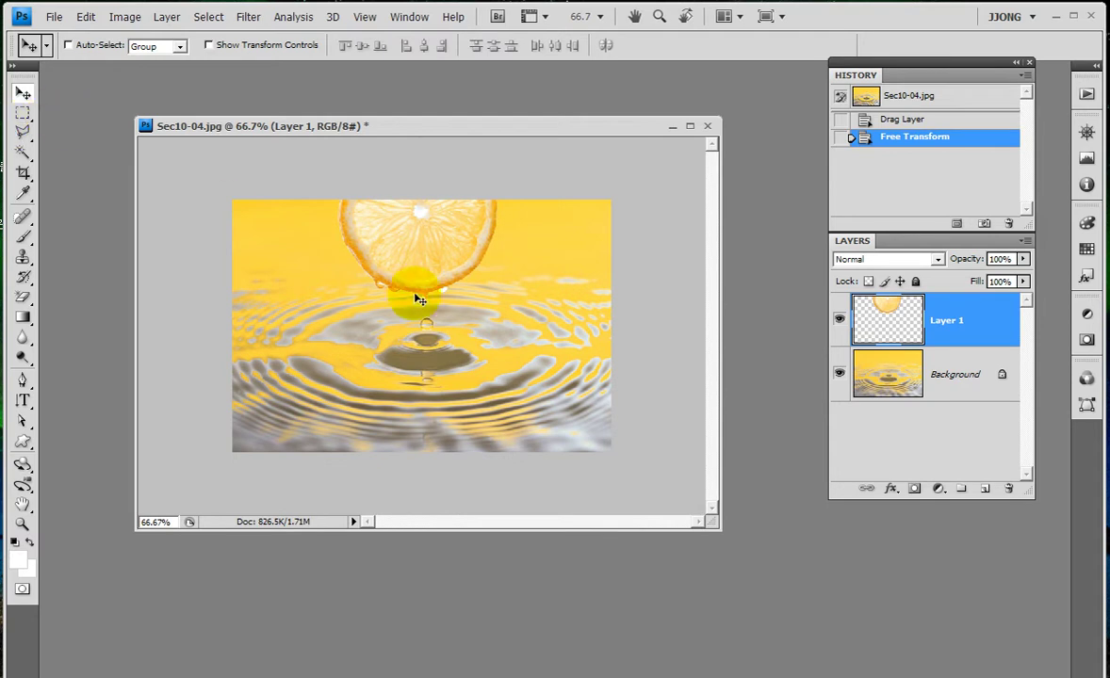
pyautogui.moveTo(449, 262); pyautogui.dragTo(455, 261)
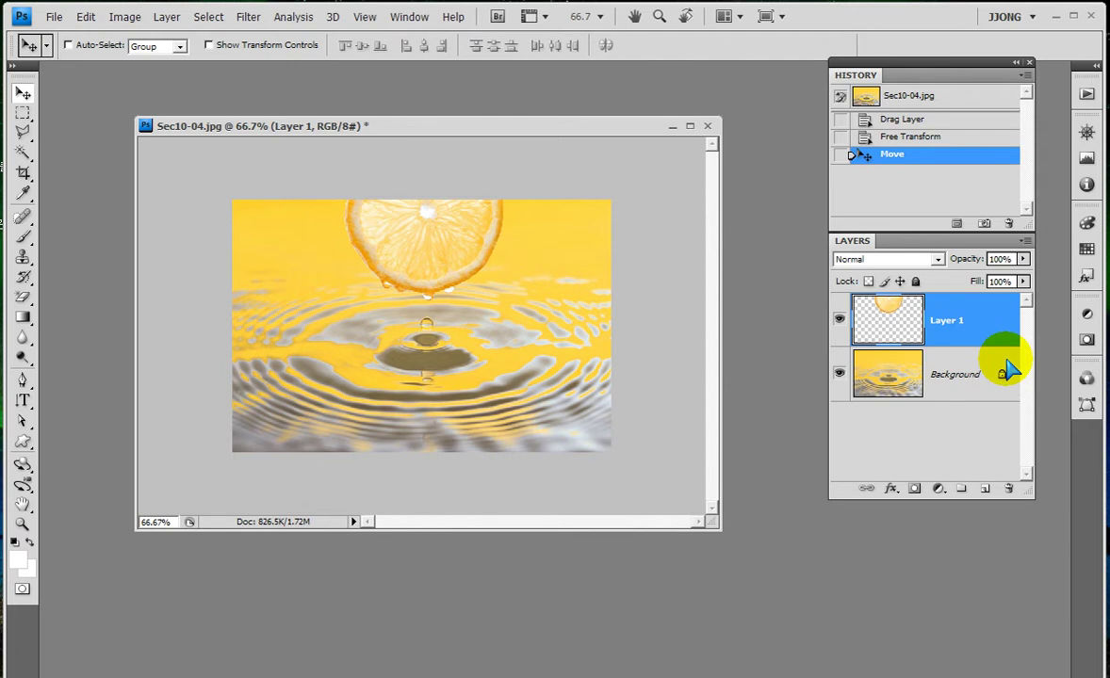
# Add Layer 2, make white the foreground colour, and pick the Foreground to Transparent gradient
pyautogui.click(984, 489)
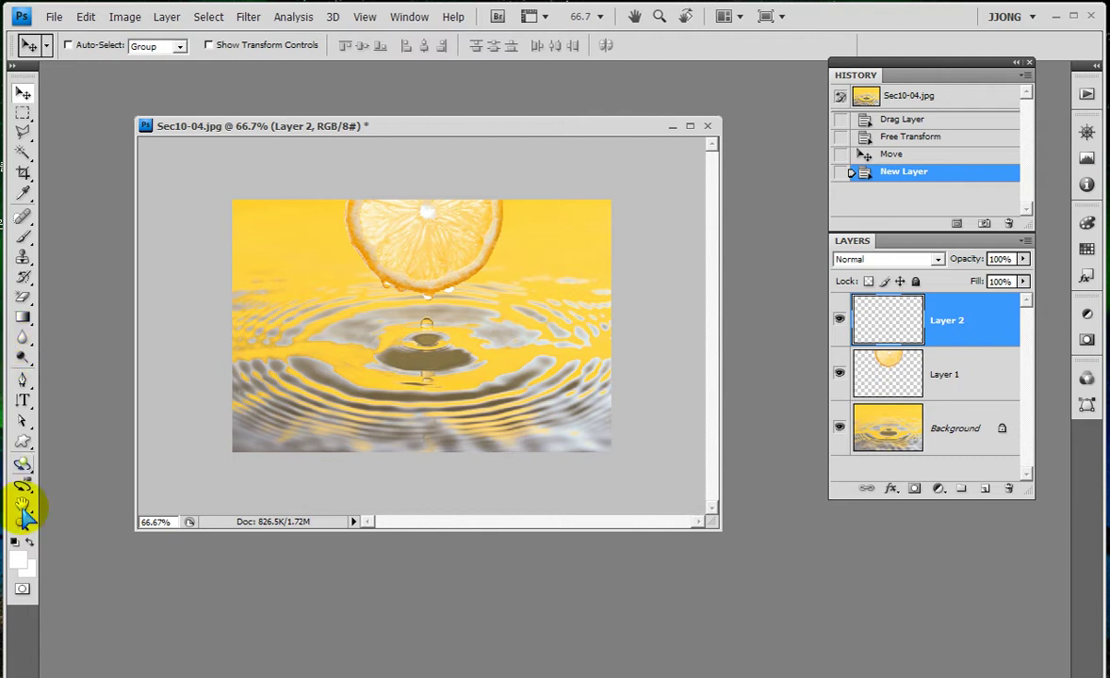
pyautogui.click(14, 542)
pyautogui.click(30, 543)
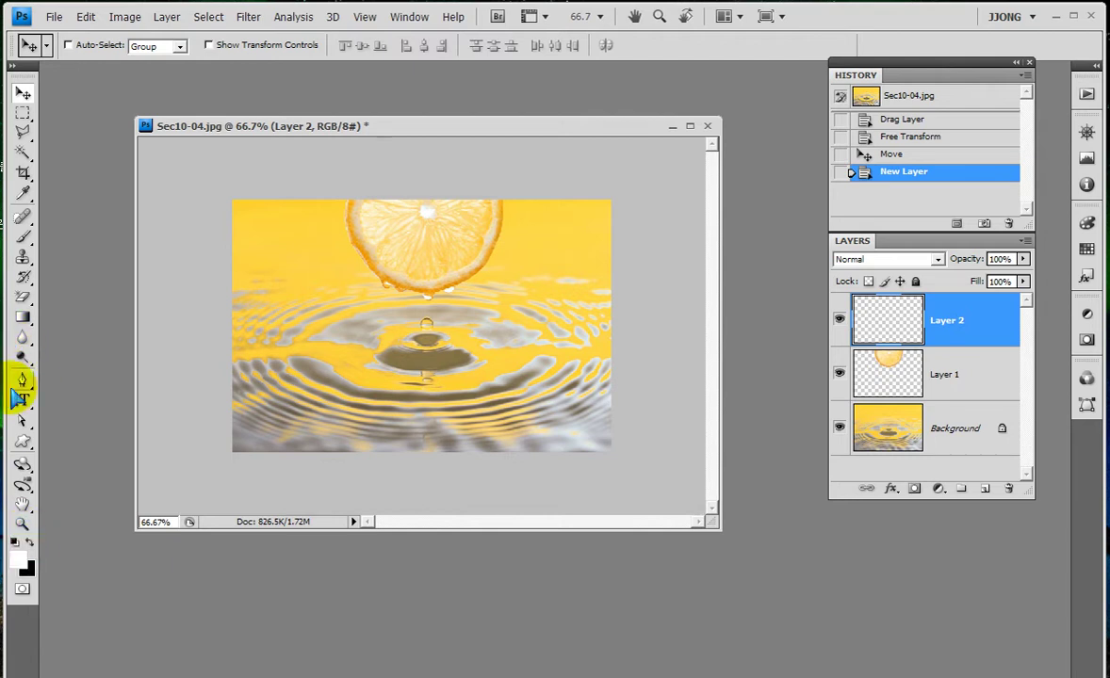
pyautogui.click(23, 317)
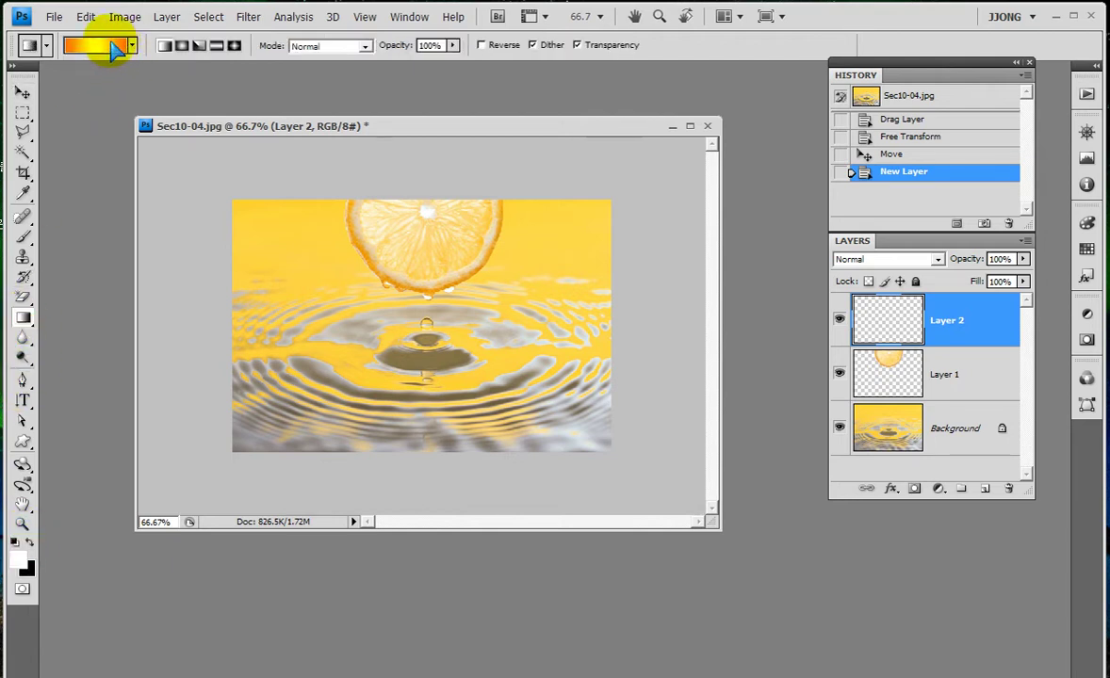
pyautogui.click(103, 44)
pyautogui.click(658, 182)
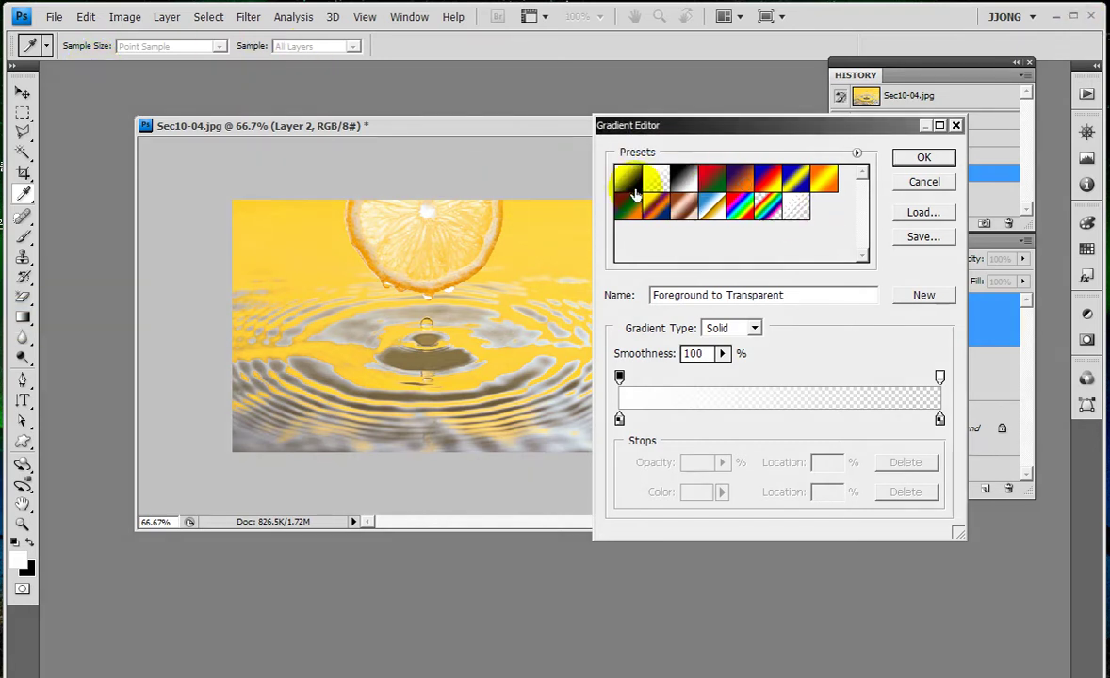
# Draw a white-to-transparent fade down from the top of Layer 2
pyautogui.click(923, 158)
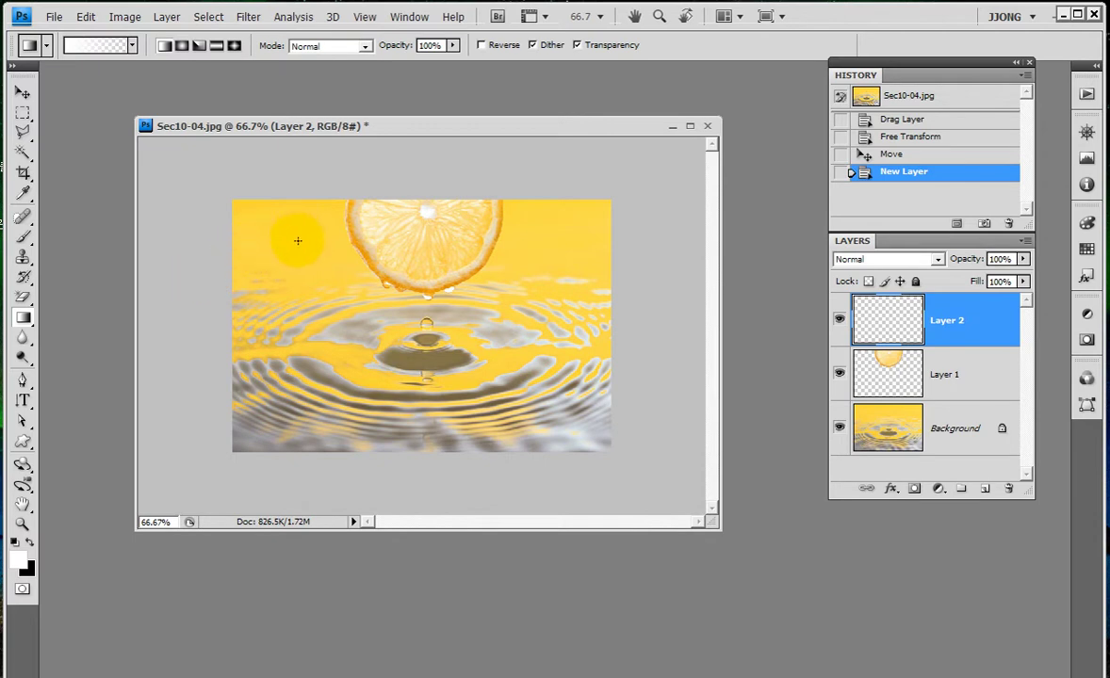
pyautogui.moveTo(298, 240); pyautogui.dragTo(296, 294)
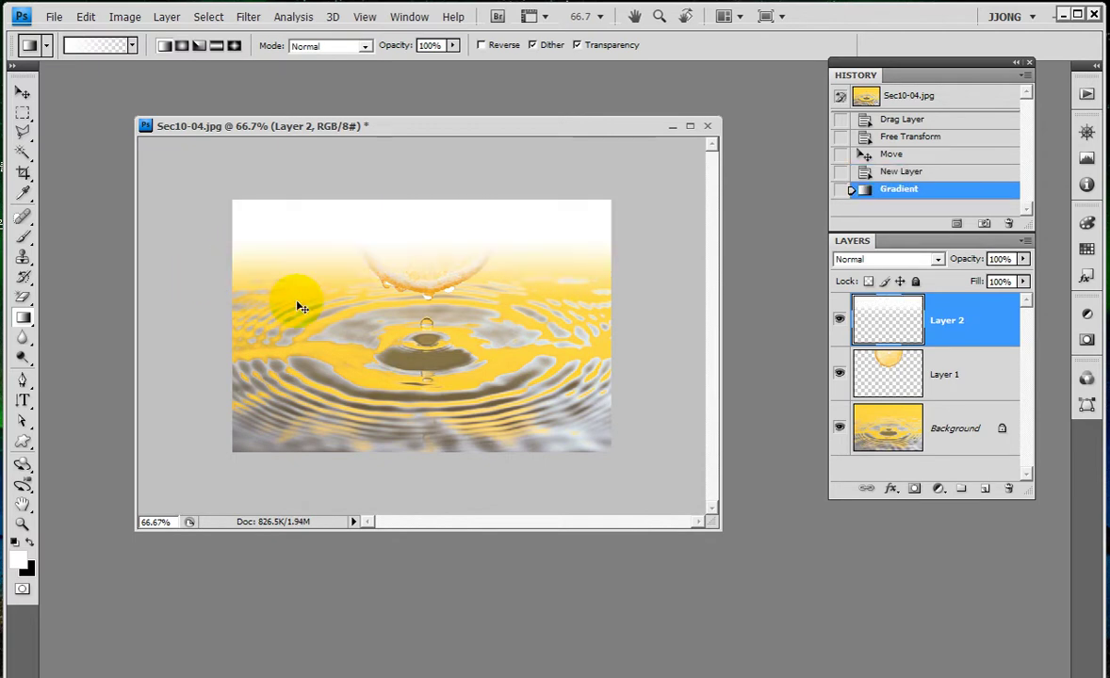
pyautogui.hotkey('ctrl', 'z')
pyautogui.moveTo(295, 240); pyautogui.dragTo(295, 294)
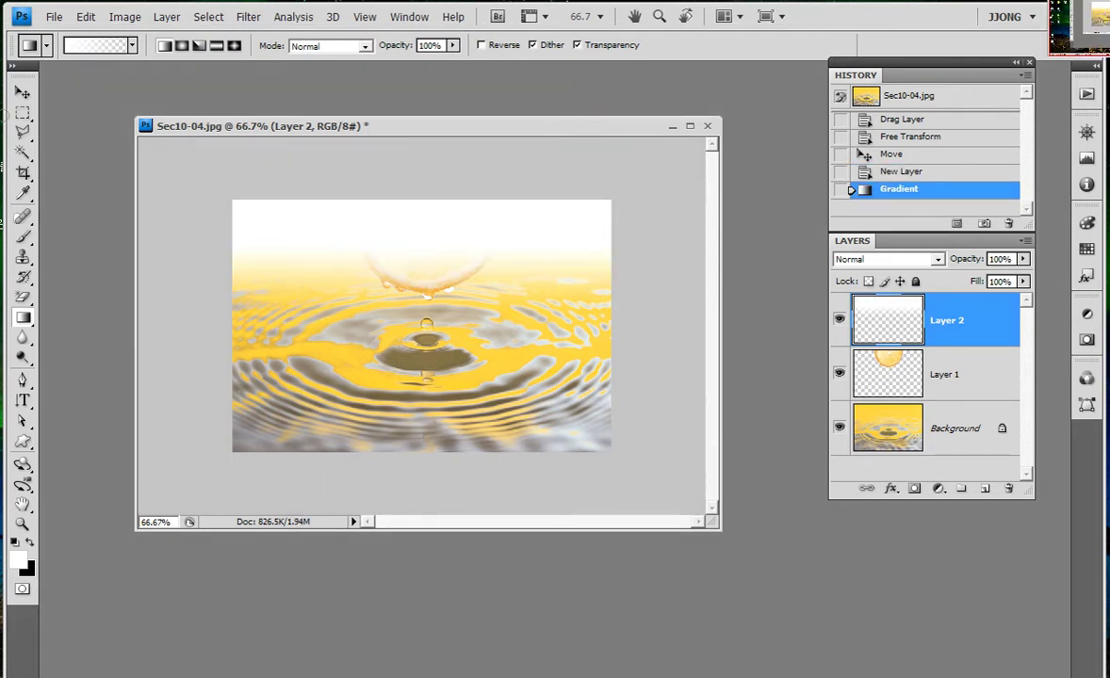
pyautogui.moveTo(293, 237)
pyautogui.mouseDown()
pyautogui.moveTo(305, 272)
pyautogui.moveTo(294, 302)
pyautogui.mouseUp()
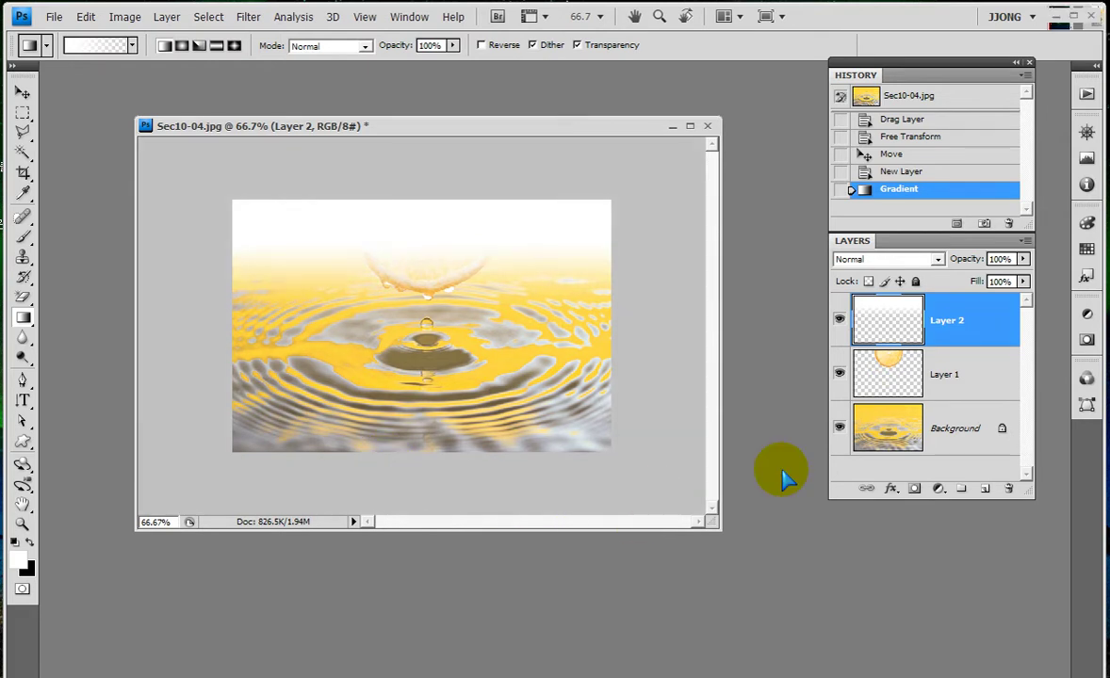
# Move the lemon layer above the fade and close Sec10-04.jpg without saving
pyautogui.moveTo(887, 373); pyautogui.dragTo(886, 313)
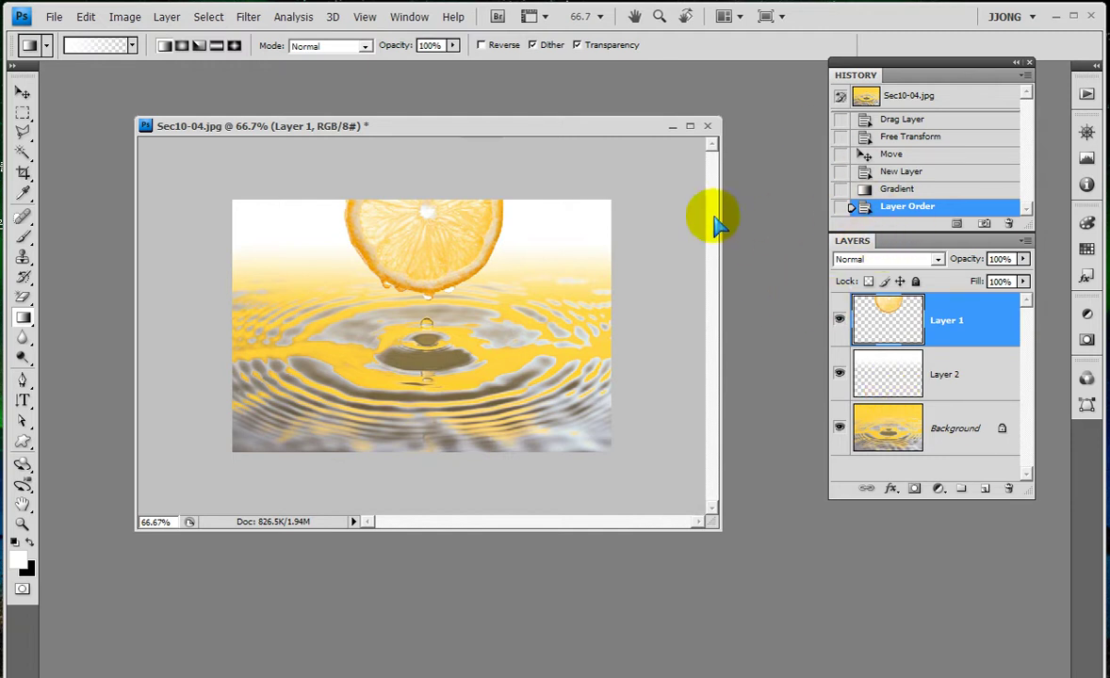
pyautogui.click(708, 126)
pyautogui.click(565, 275)
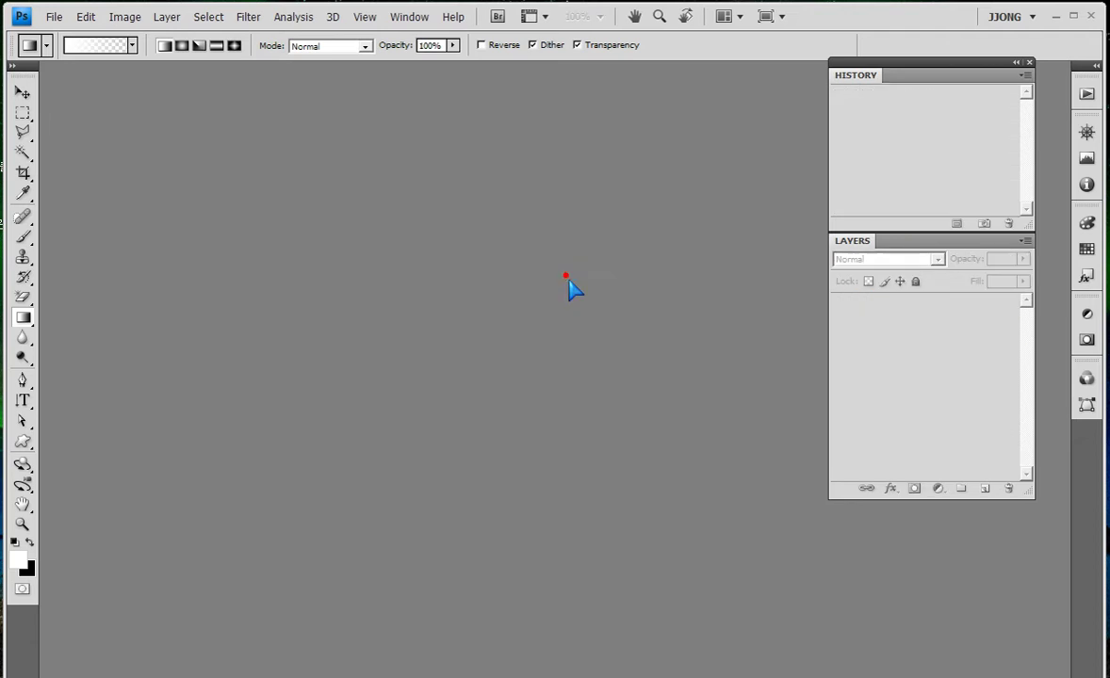
# Open Sec10-01.jpg from the 심화문제 > Sample folder in an enlarged floating window
pyautogui.doubleClick(440, 300)
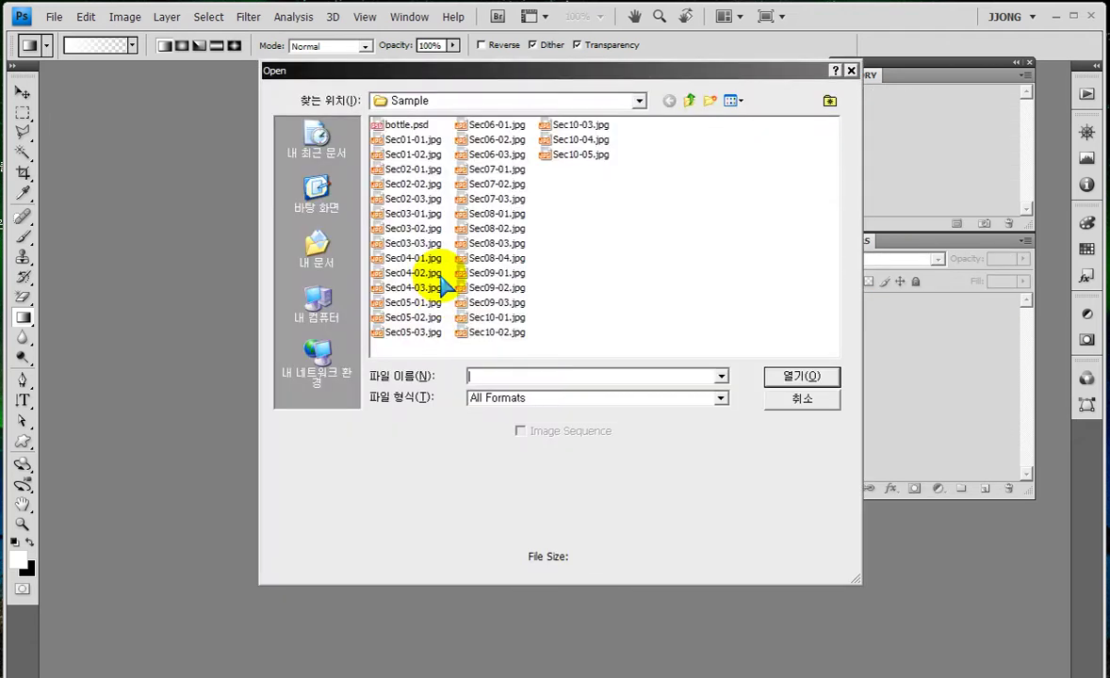
pyautogui.click(690, 102)
pyautogui.click(692, 98)
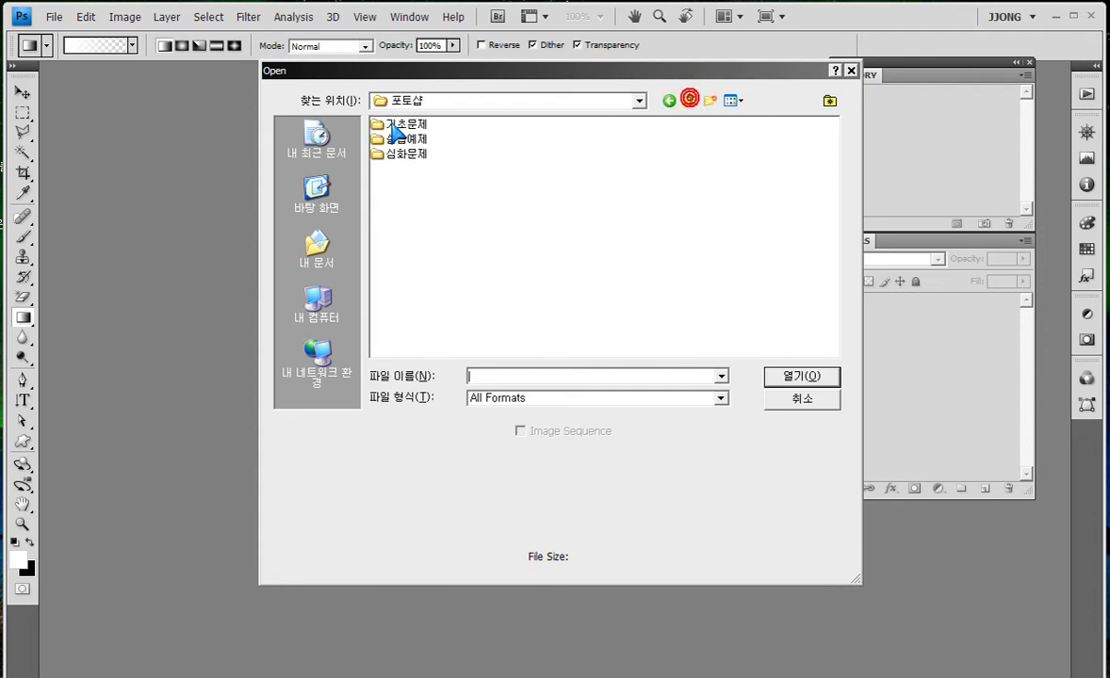
pyautogui.doubleClick(377, 154)
pyautogui.doubleClick(378, 139)
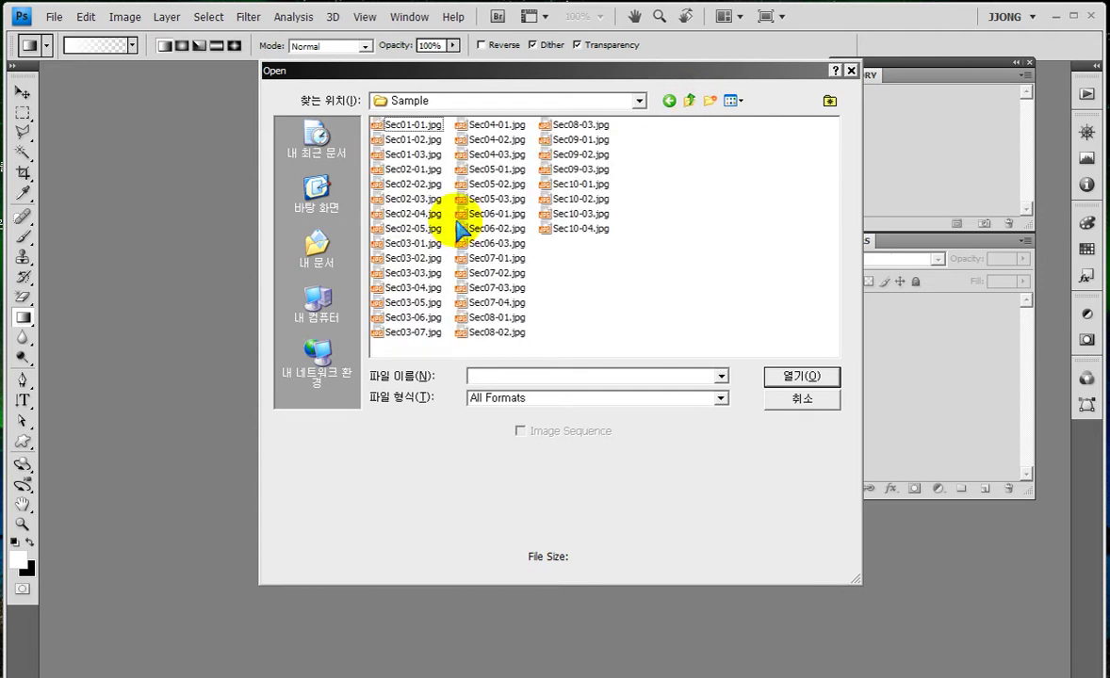
pyautogui.doubleClick(582, 185)
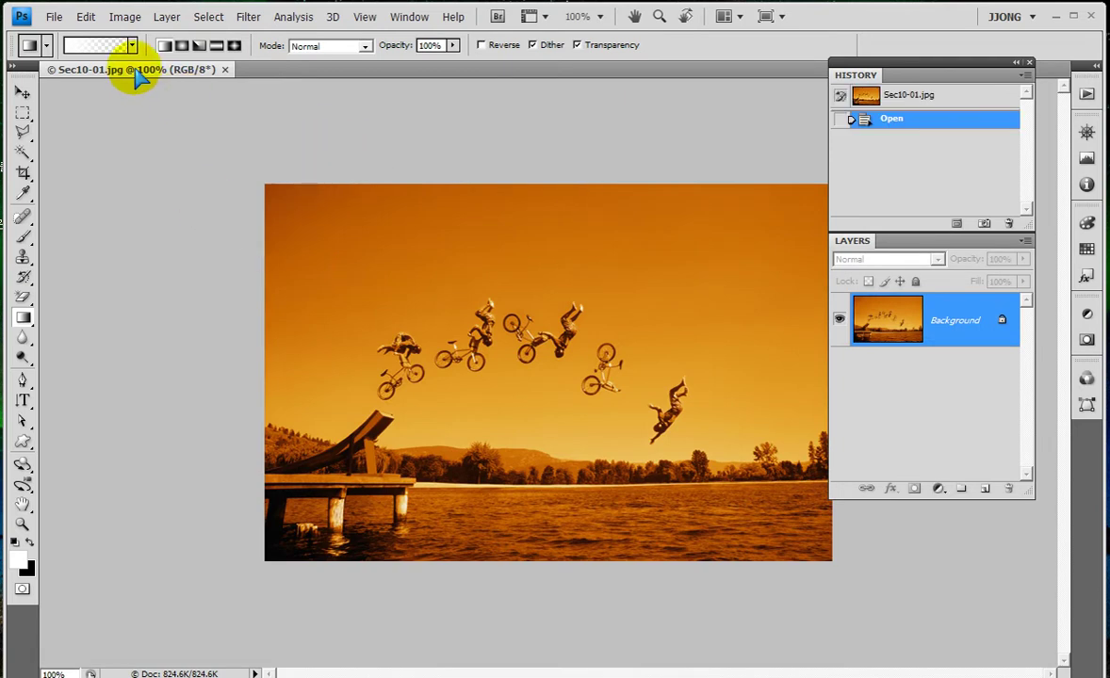
pyautogui.moveTo(132, 68); pyautogui.dragTo(131, 62)
pyautogui.moveTo(705, 500); pyautogui.dragTo(807, 580)
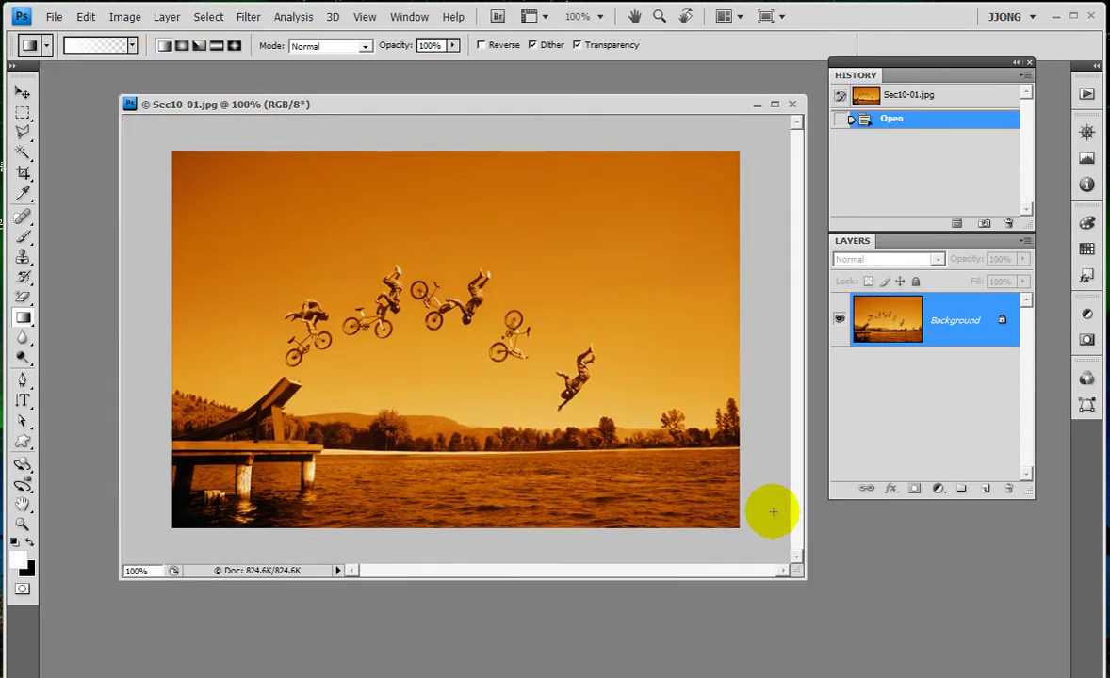
# Type a white letter 'A' on the photo, left of the riders
pyautogui.click(23, 400)
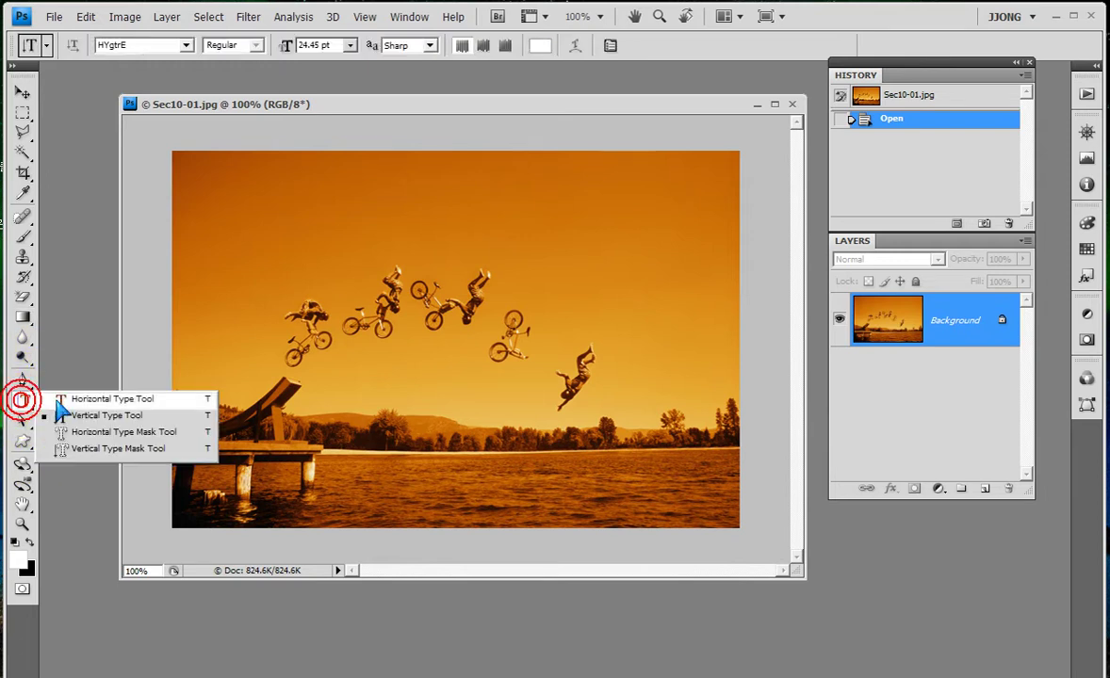
pyautogui.click(216, 332)
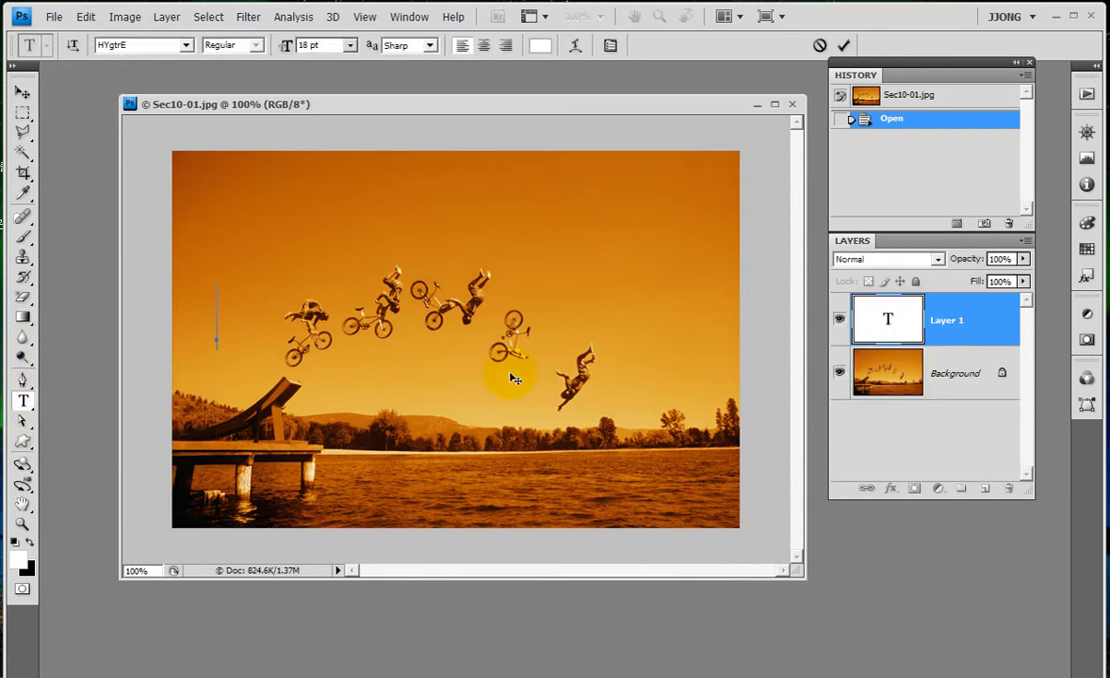
pyautogui.write('A')
pyautogui.click(23, 93)
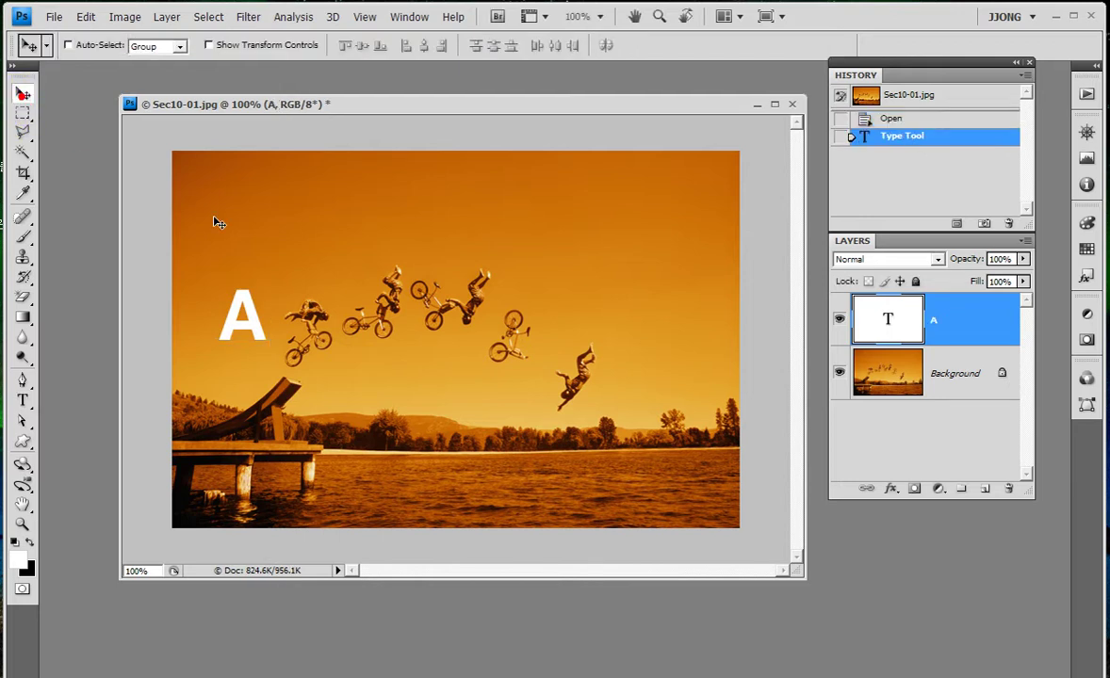
# Scale the A to about 342%, tilt it 24.8°, and place it over the pier and water
pyautogui.hotkey('ctrl', 't')
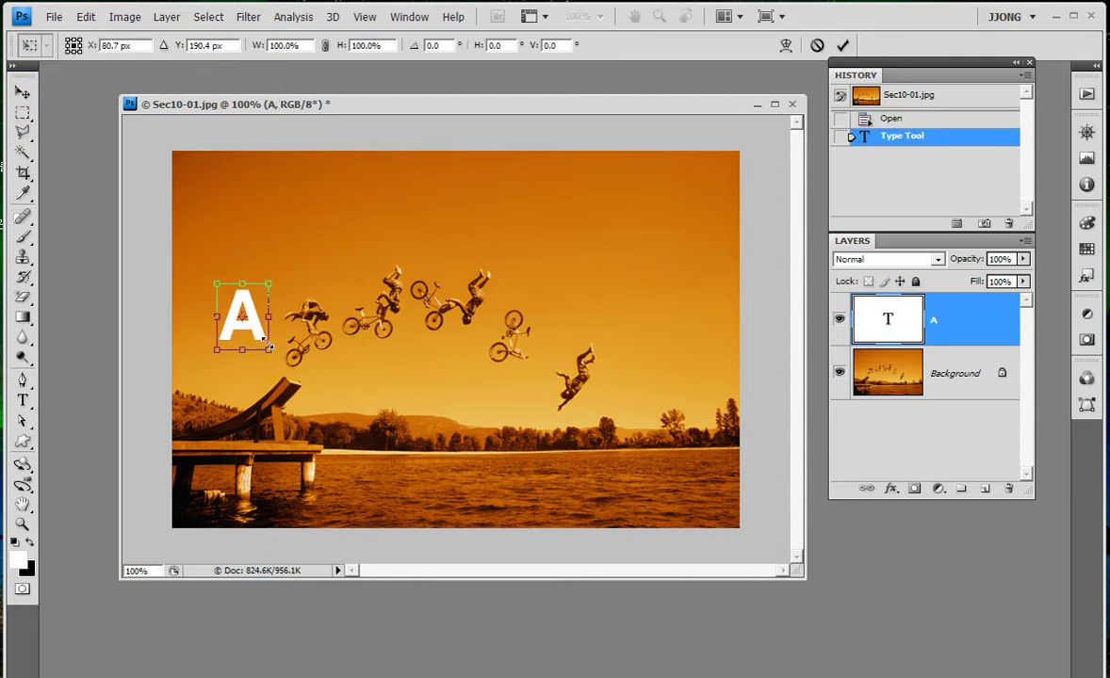
pyautogui.moveTo(270, 348); pyautogui.dragTo(380, 487)
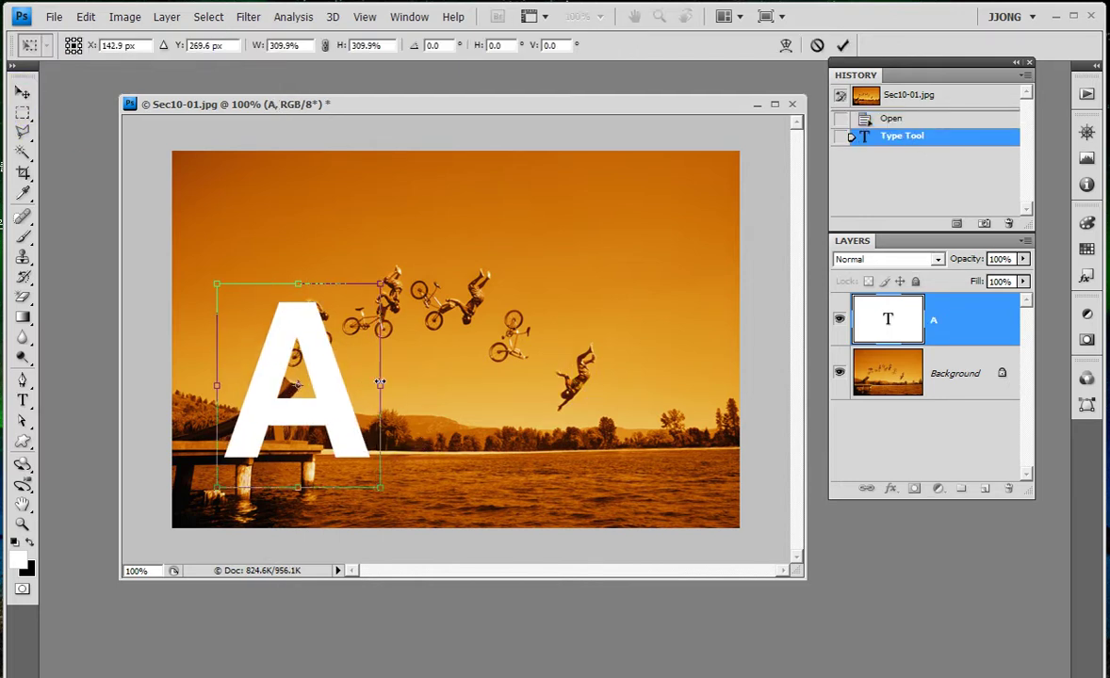
pyautogui.moveTo(380, 383); pyautogui.dragTo(392, 318)
pyautogui.moveTo(396, 267); pyautogui.dragTo(449, 332)
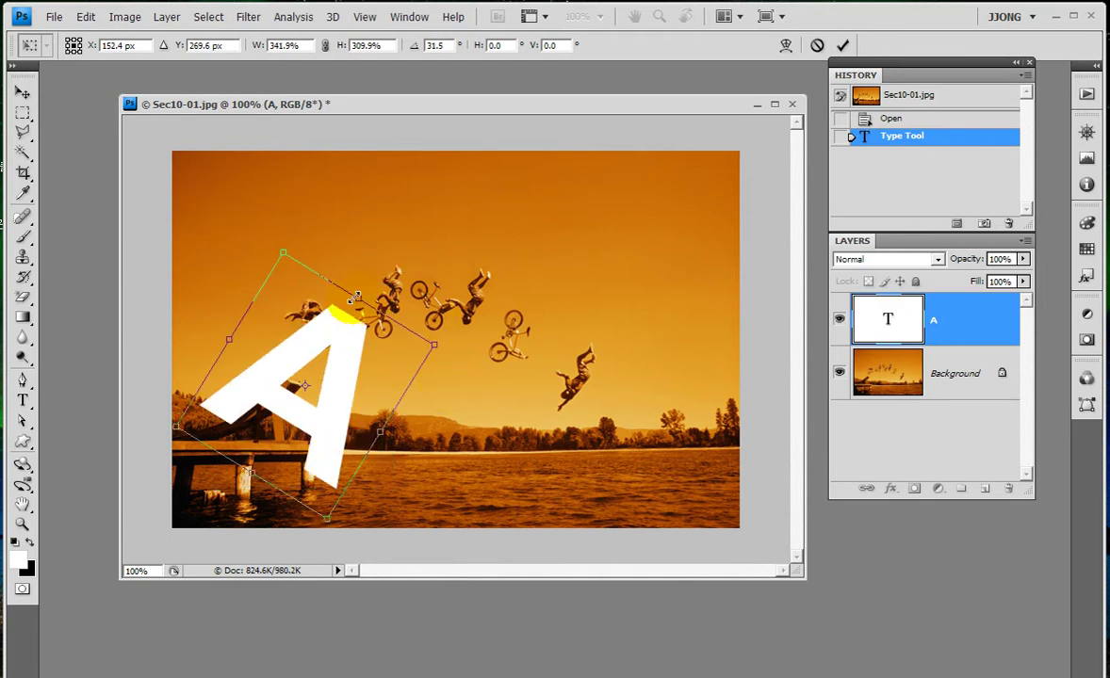
pyautogui.moveTo(356, 298); pyautogui.dragTo(359, 300)
pyautogui.moveTo(337, 432); pyautogui.dragTo(368, 456)
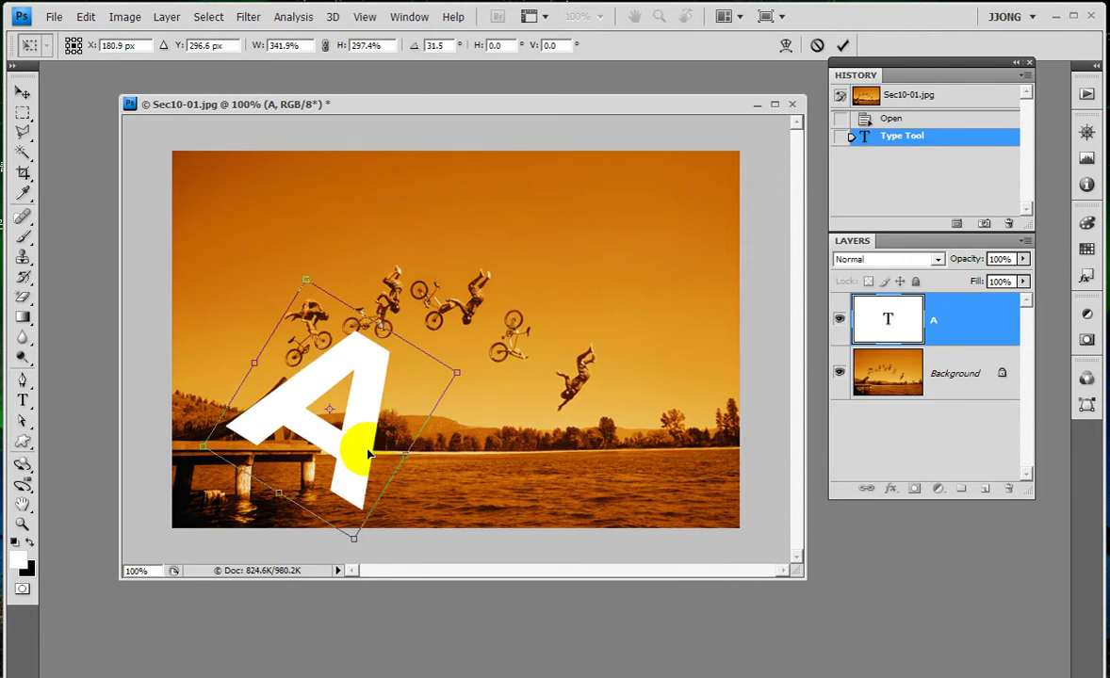
pyautogui.moveTo(329, 424)
pyautogui.mouseDown()
pyautogui.moveTo(483, 528)
pyautogui.moveTo(392, 507)
pyautogui.mouseUp()
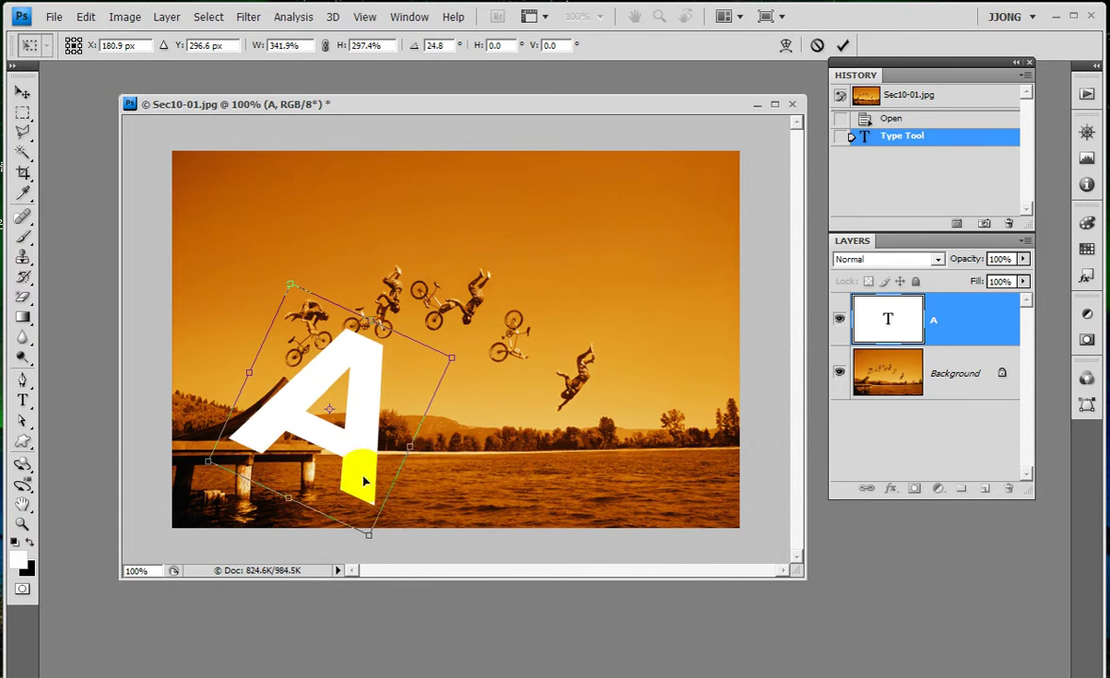
pyautogui.moveTo(364, 482); pyautogui.dragTo(400, 482)
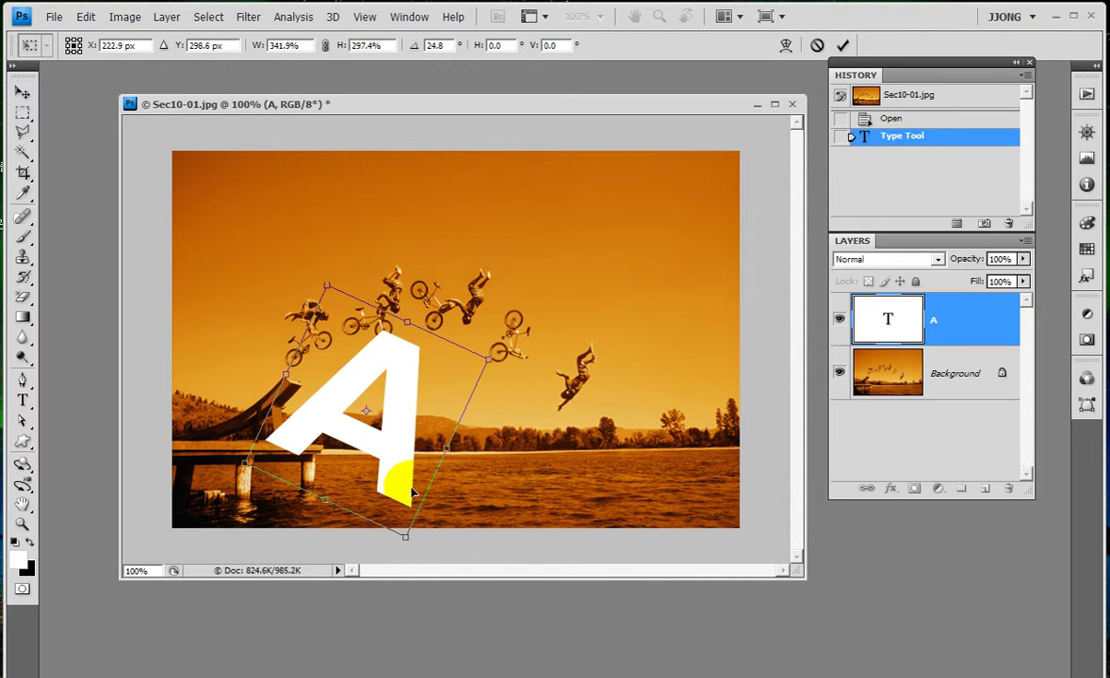
pyautogui.doubleClick(400, 486)
# Add a new text layer reading 'ctivity' above the riders
pyautogui.click(25, 402)
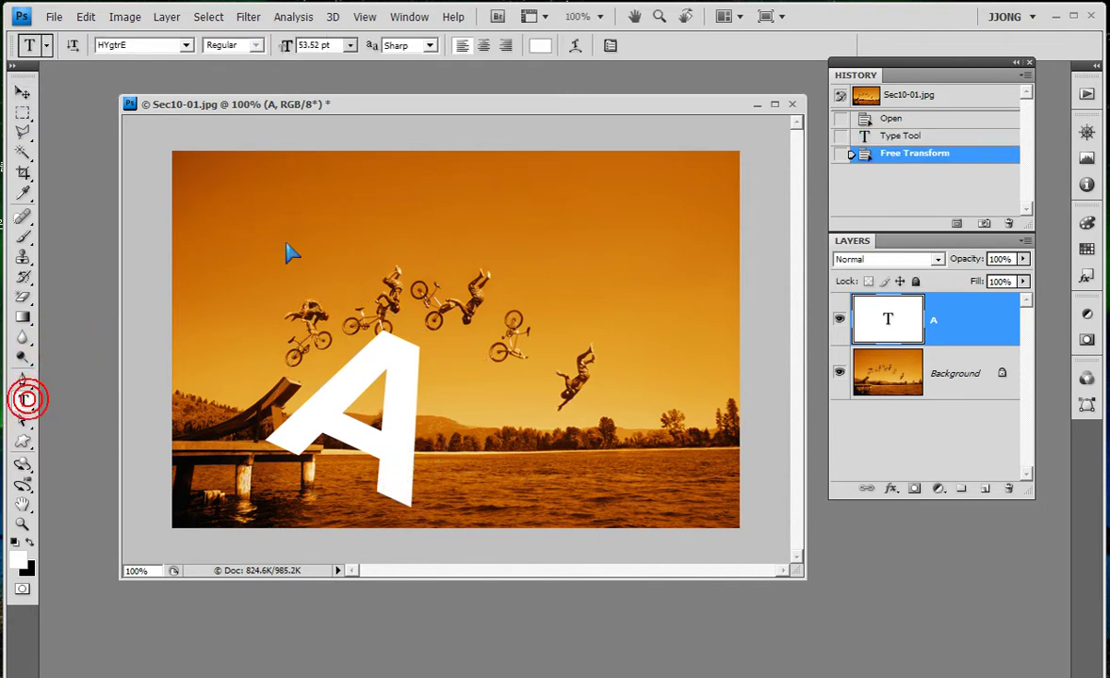
pyautogui.click(283, 242)
pyautogui.write('c')
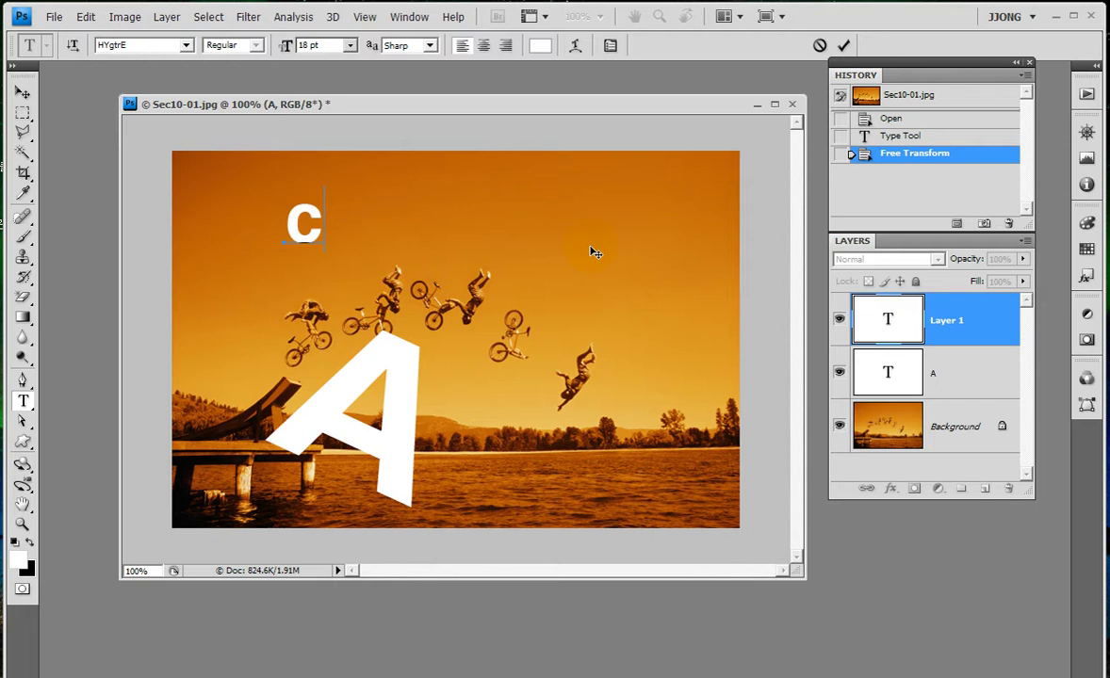
pyautogui.write('tivity')
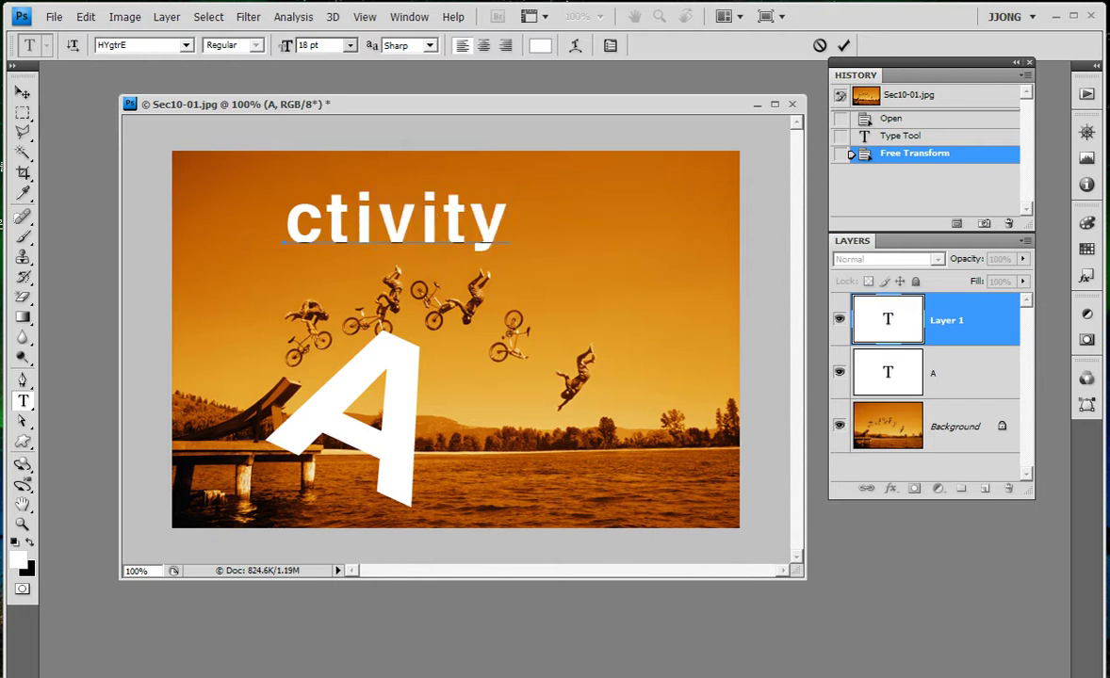
pyautogui.click(23, 93)
pyautogui.click(24, 401)
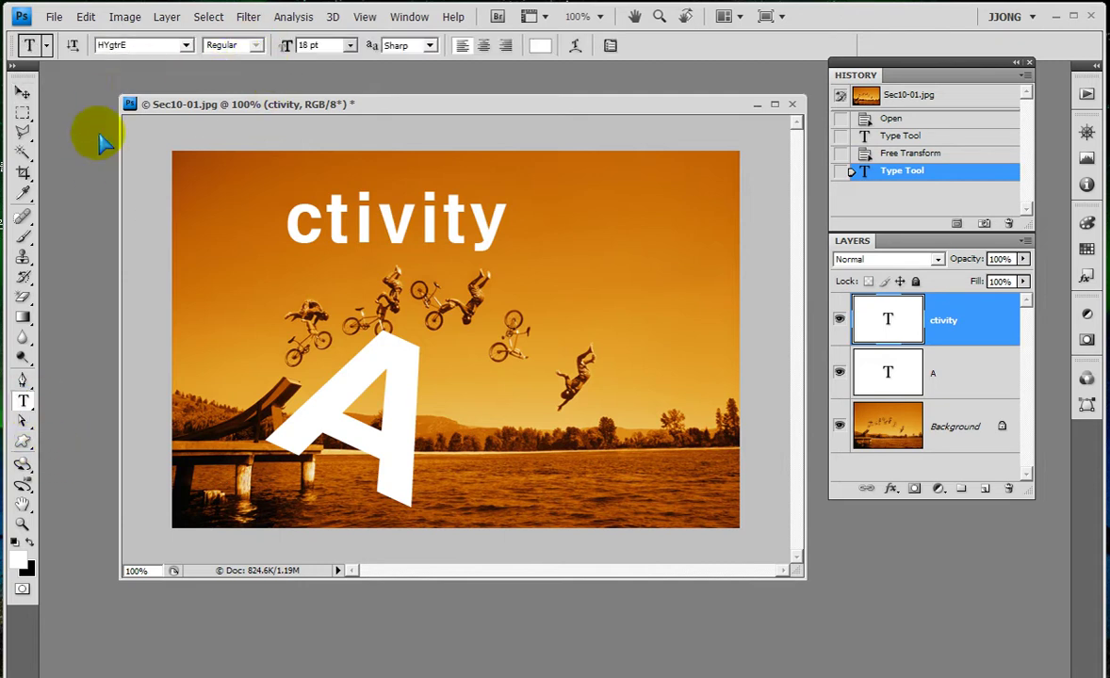
pyautogui.click(23, 92)
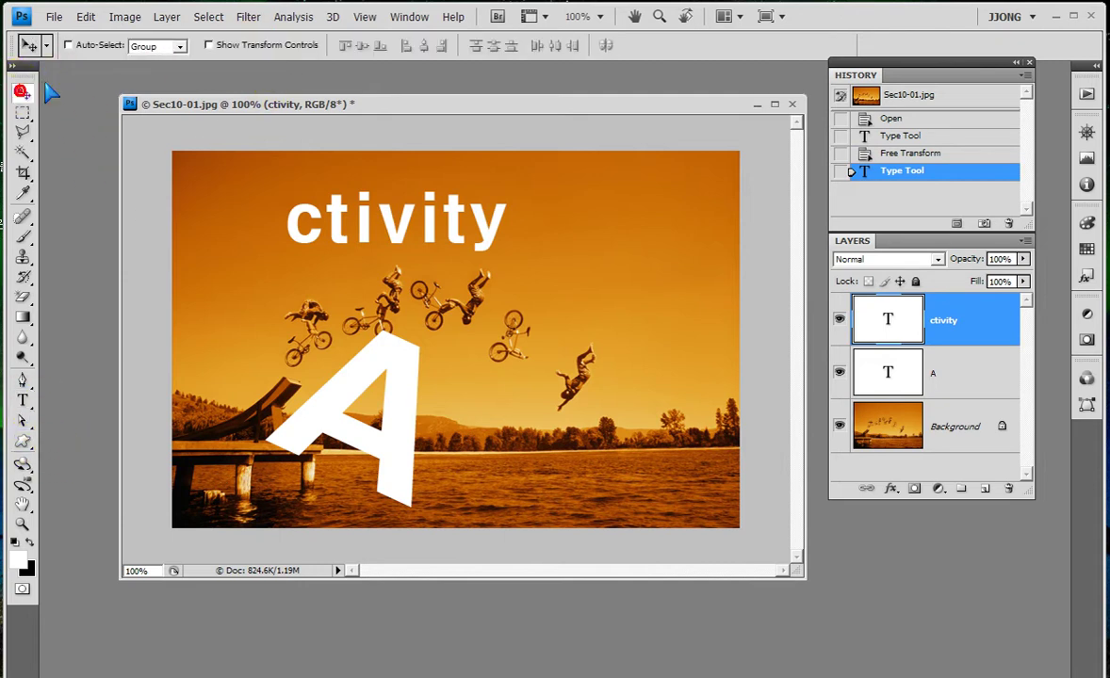
# Apply Faux Bold to the ctivity text in the Character panel
pyautogui.click(25, 401)
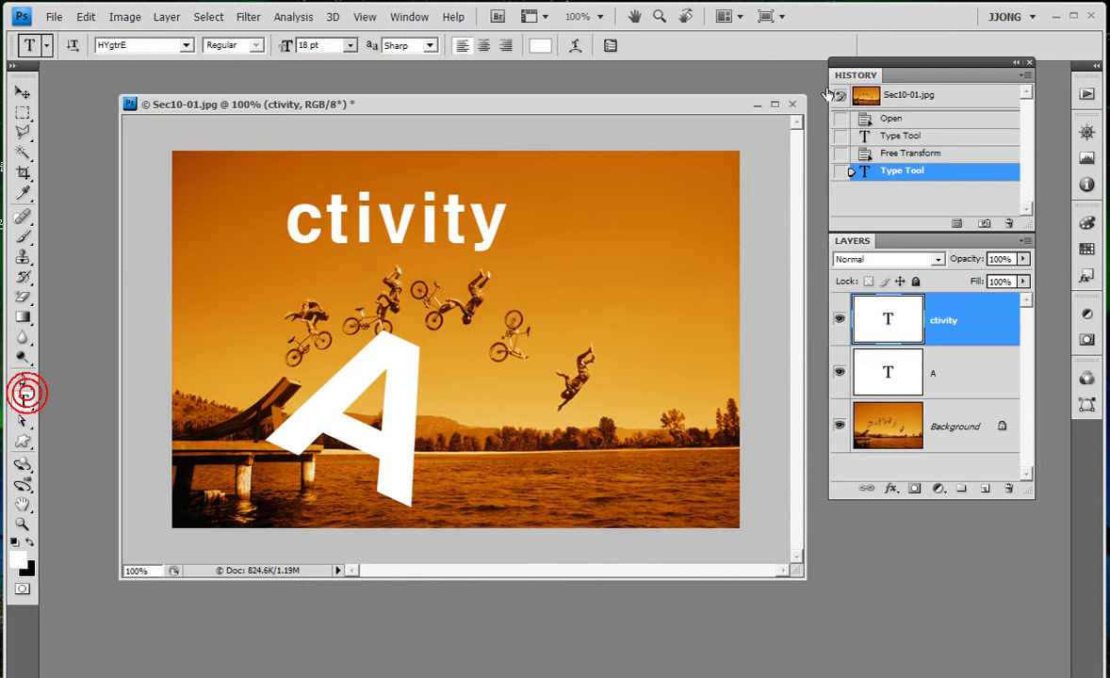
pyautogui.click(613, 45)
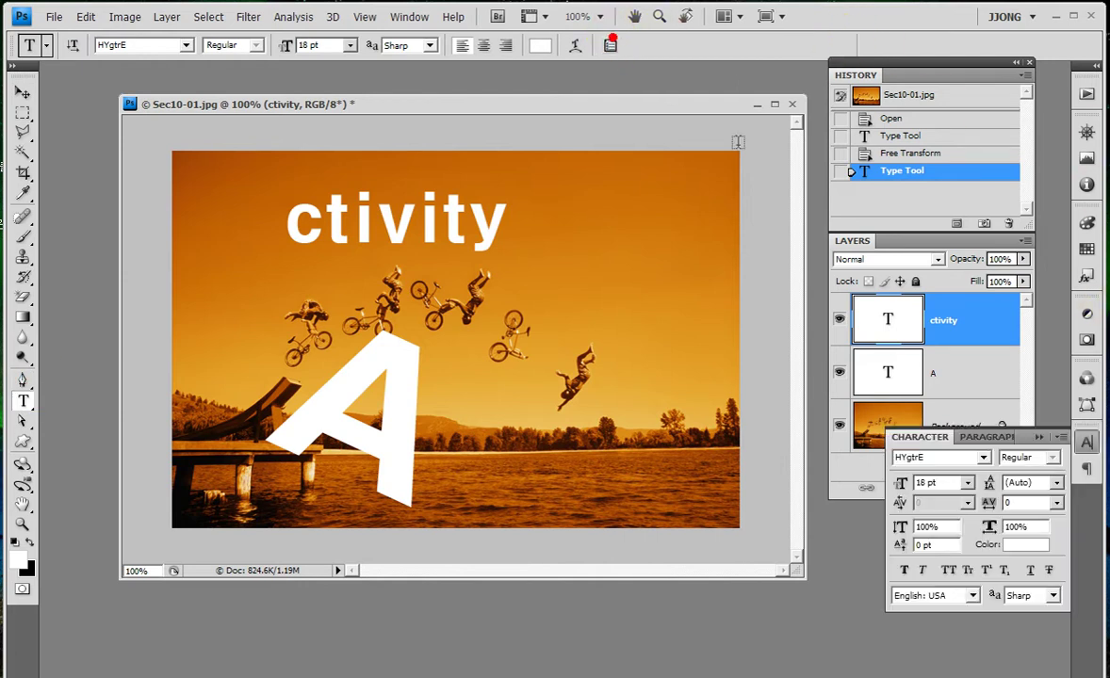
pyautogui.click(905, 570)
pyautogui.click(1037, 435)
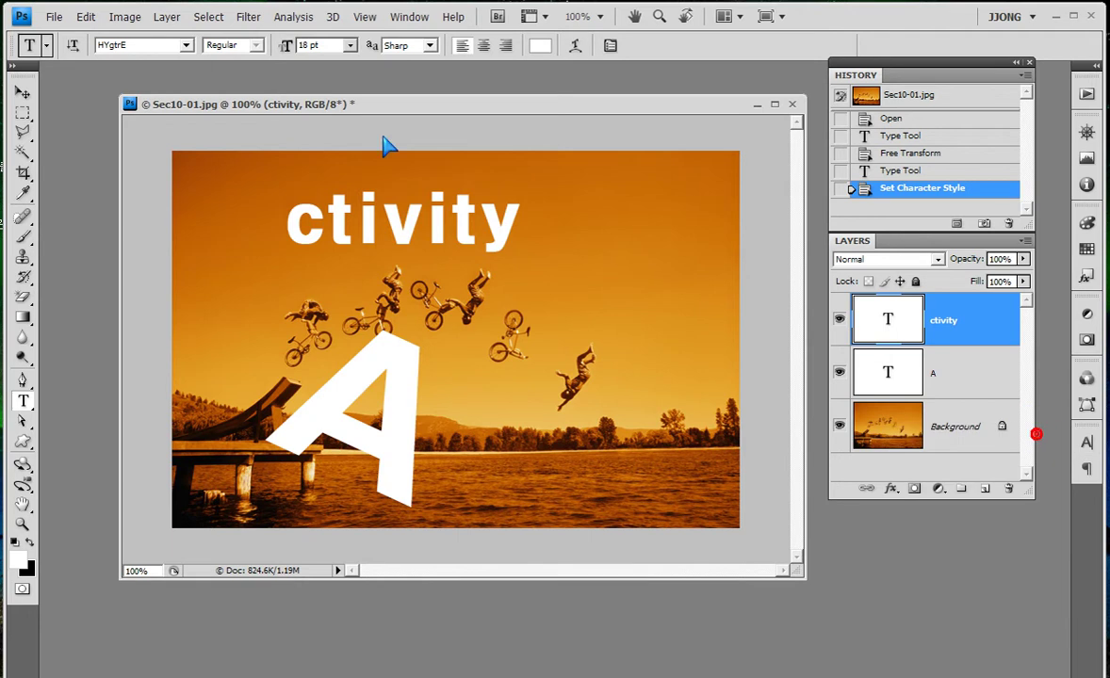
# Enlarge and widen 'ctivity' along the water beside the A, completing 'Activity'
pyautogui.hotkey('ctrl', 't')
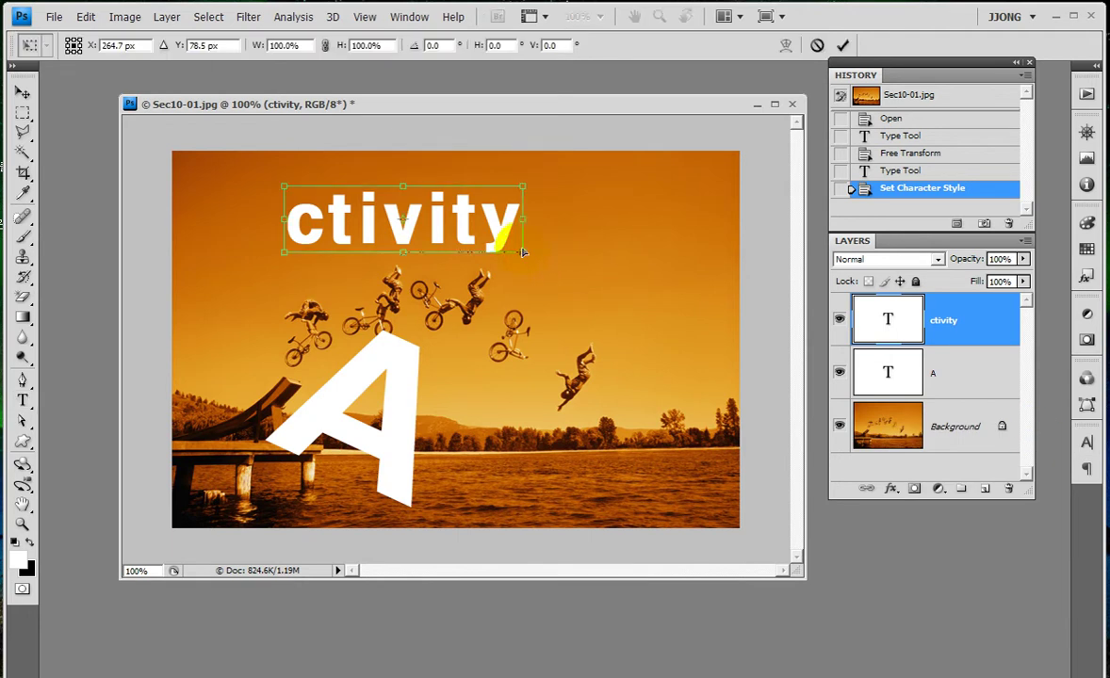
pyautogui.moveTo(522, 222)
pyautogui.mouseDown()
pyautogui.moveTo(557, 224)
pyautogui.moveTo(567, 253)
pyautogui.moveTo(588, 264)
pyautogui.moveTo(640, 530)
pyautogui.moveTo(650, 489)
pyautogui.mouseUp()
pyautogui.moveTo(723, 430); pyautogui.dragTo(740, 427)
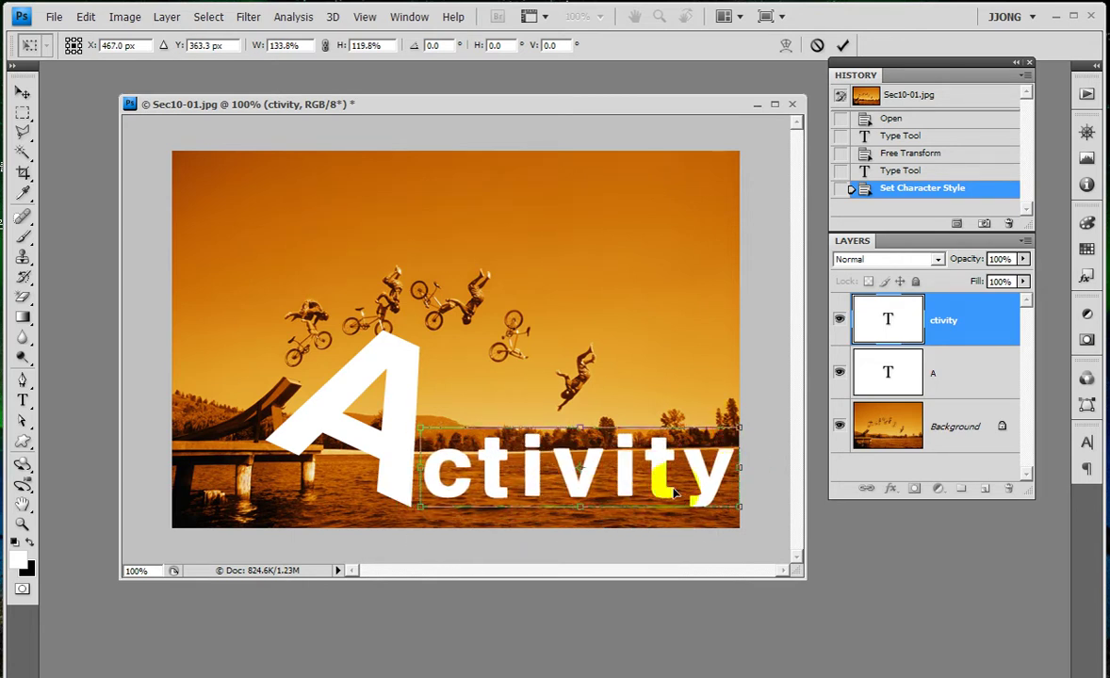
pyautogui.press('Return')
pyautogui.hotkey('ctrl', 'Left')
pyautogui.hotkey('ctrl', 'Left')
pyautogui.hotkey('ctrl', 'Left')
pyautogui.hotkey('ctrl', 'Left')
pyautogui.hotkey('ctrl', 'Left')
pyautogui.hotkey('ctrl', 'Left')
pyautogui.hotkey('ctrl', 'Left')
pyautogui.hotkey('ctrl', 'Left')
pyautogui.hotkey('ctrl', 'Left')
pyautogui.hotkey('ctrl', 'Left')
pyautogui.hotkey('ctrl', 'Right')
pyautogui.hotkey('ctrl', 'Right')
pyautogui.hotkey('ctrl', 'Right')
pyautogui.hotkey('ctrl', 'Right')
pyautogui.hotkey('ctrl', 'Right')
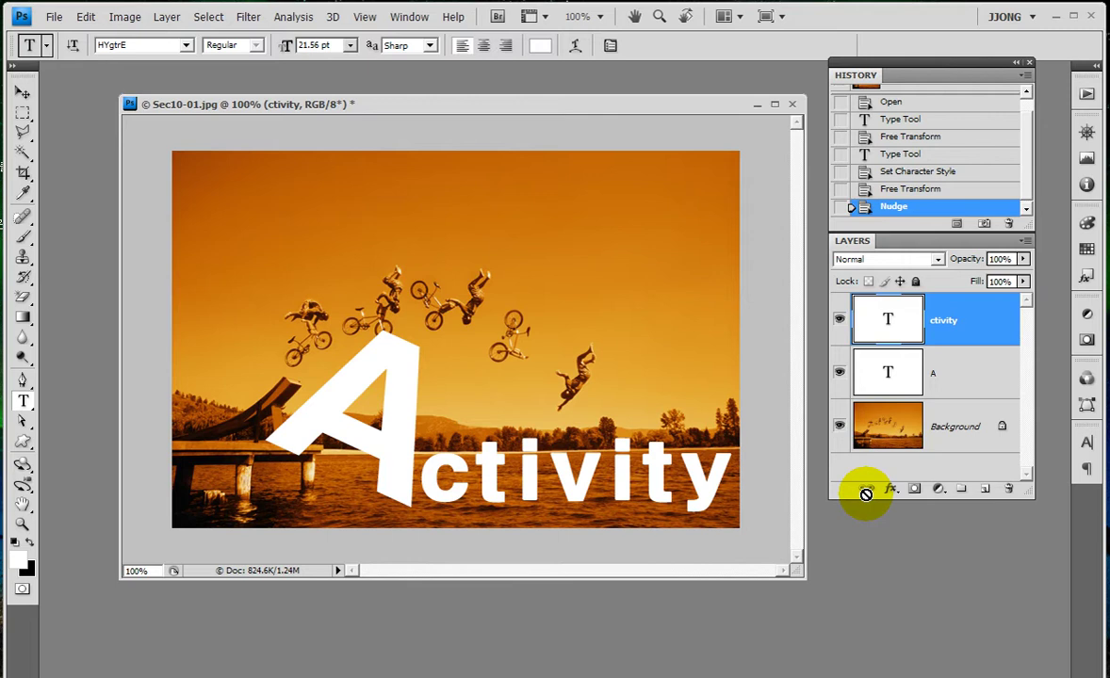
# Add a Drop Shadow at a 128° angle to the ctivity layer
pyautogui.click(890, 488)
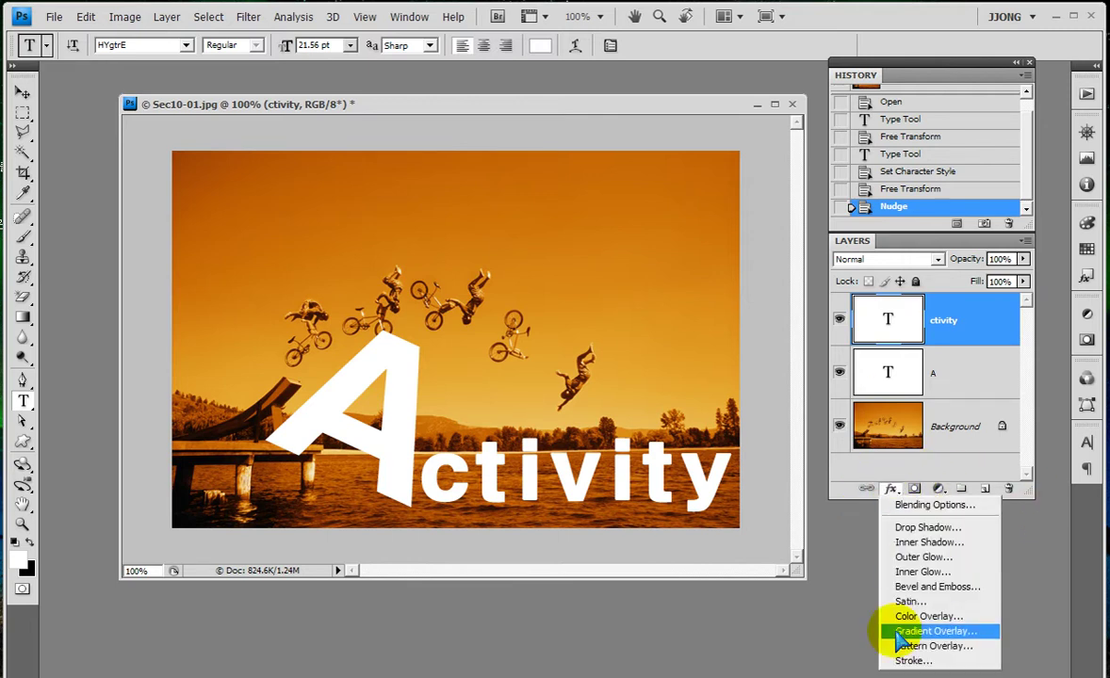
pyautogui.click(916, 530)
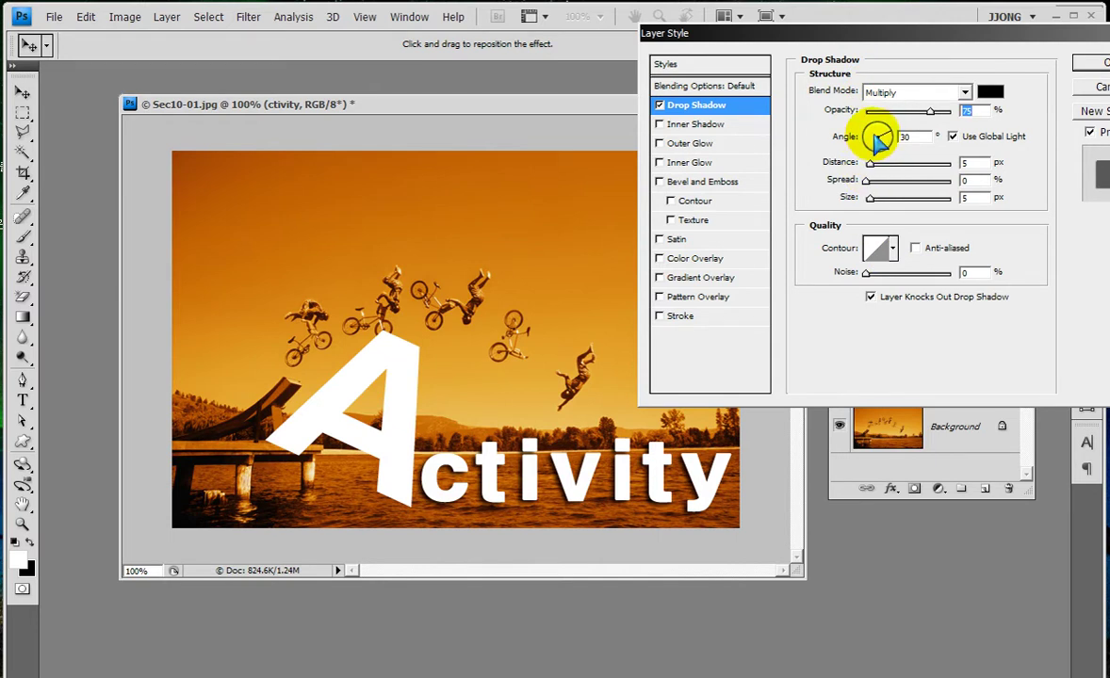
pyautogui.moveTo(879, 140); pyautogui.dragTo(875, 137)
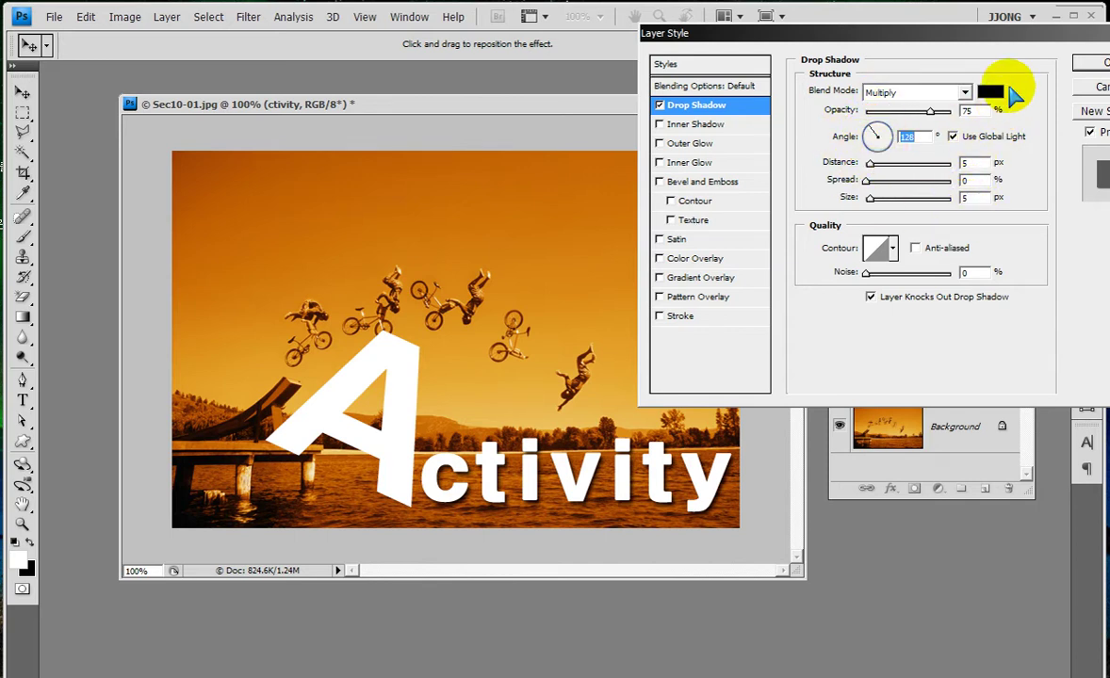
pyautogui.click(1093, 62)
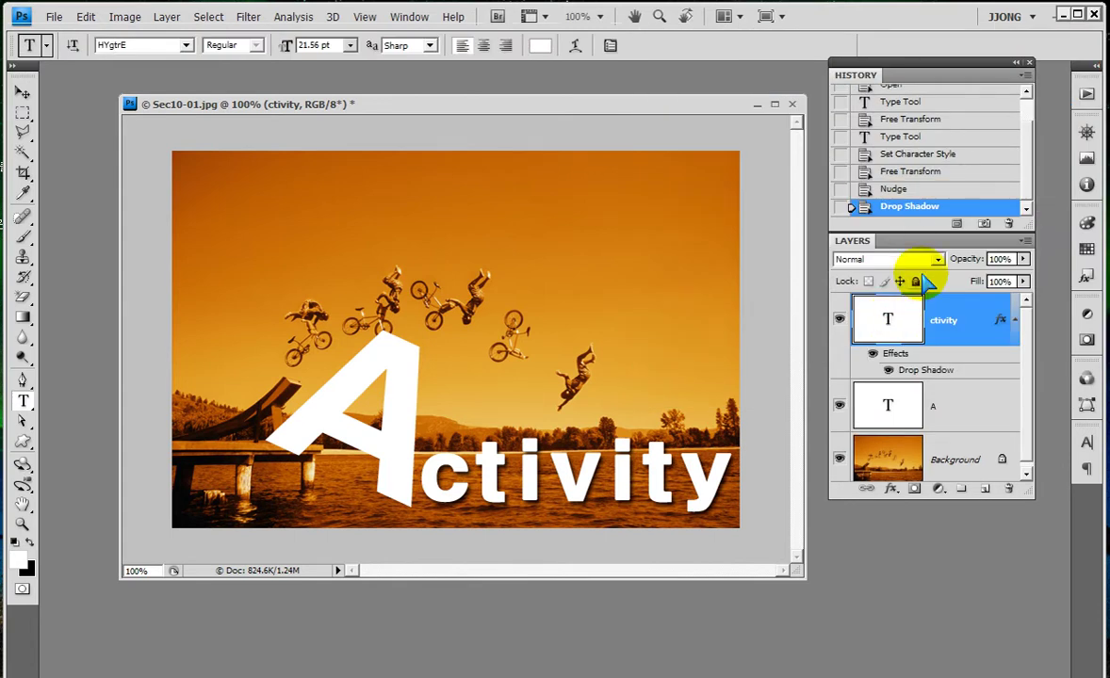
# Add a Drop Shadow to the A layer and zoom in to inspect it
pyautogui.click(949, 409)
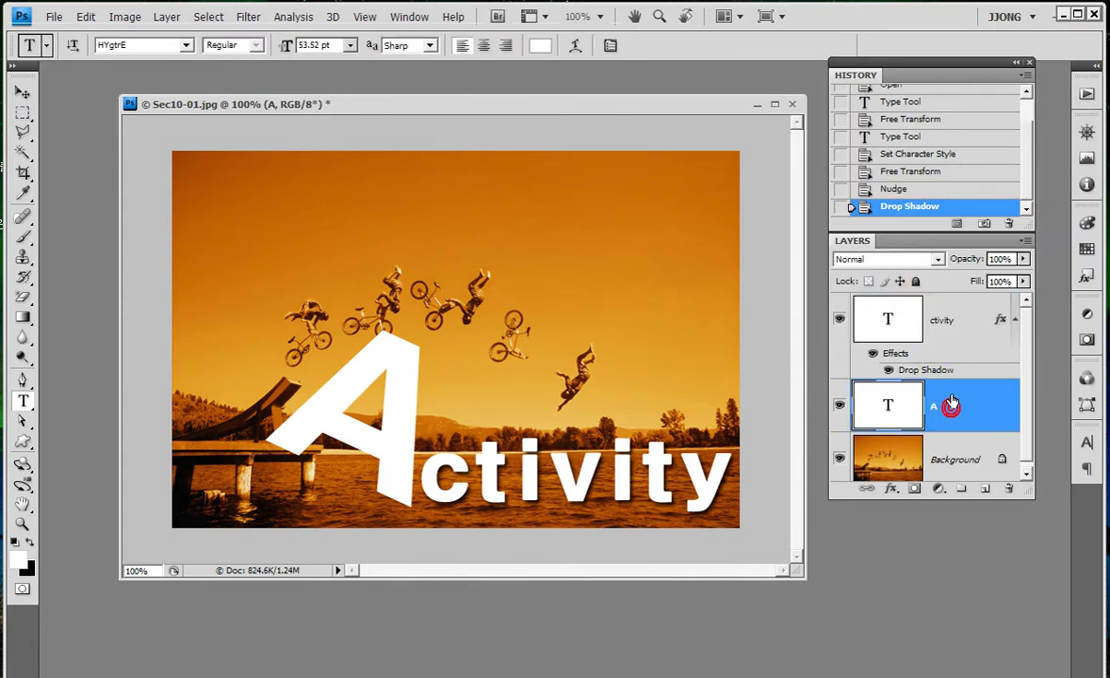
pyautogui.click(891, 492)
pyautogui.click(907, 527)
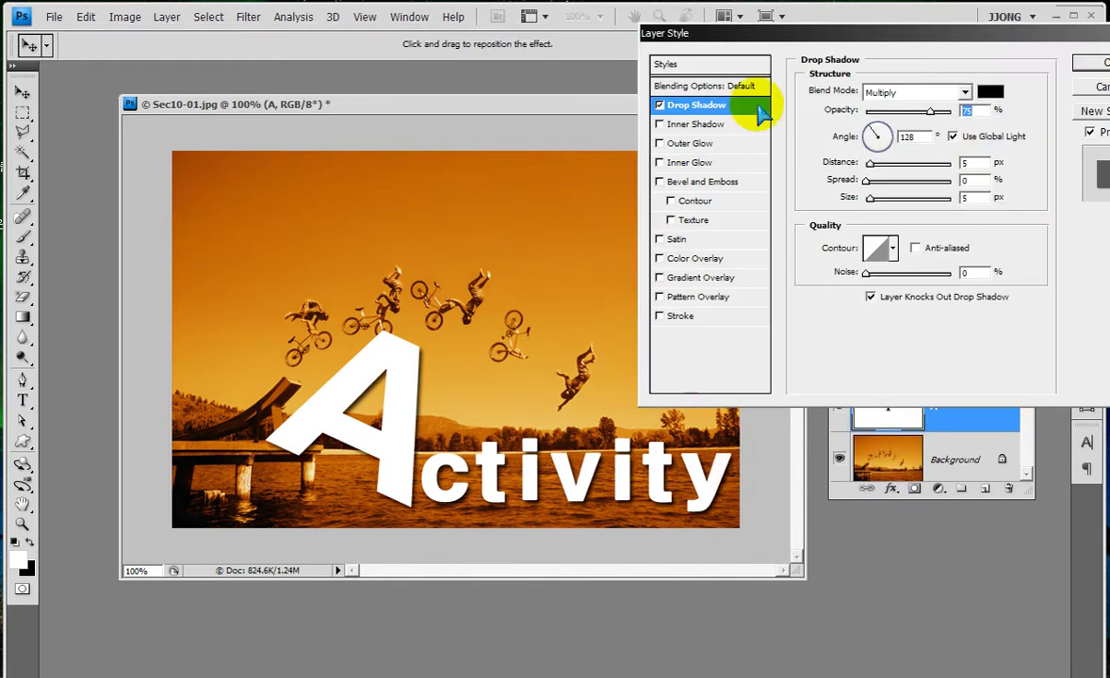
pyautogui.click(1091, 63)
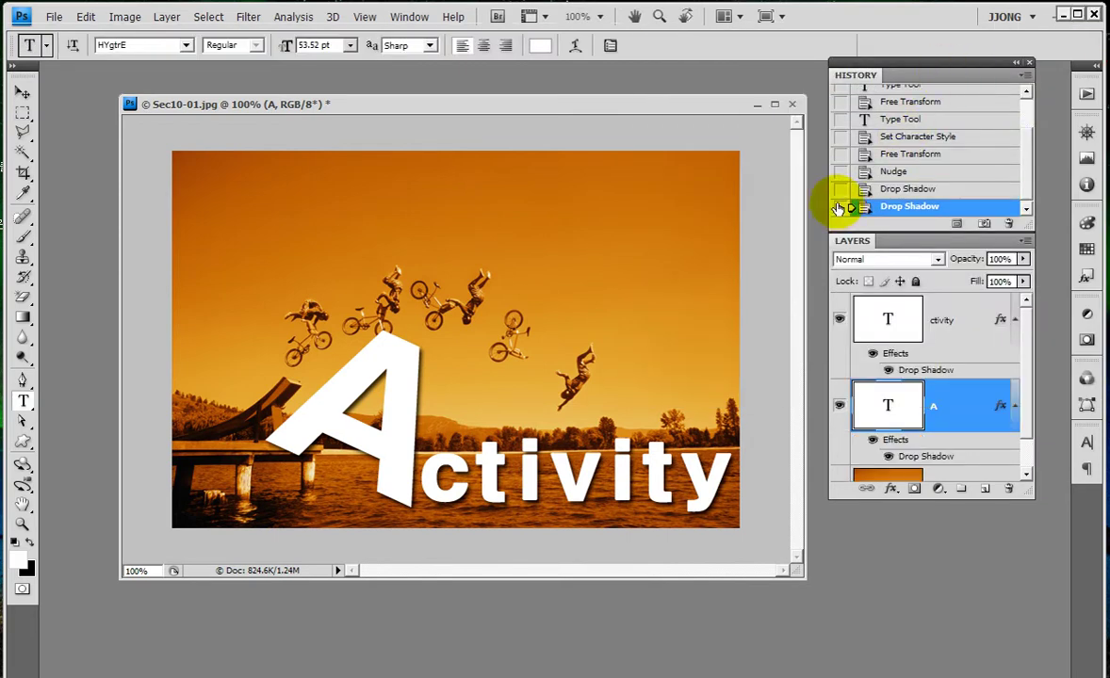
pyautogui.click(22, 525)
pyautogui.moveTo(445, 347); pyautogui.dragTo(570, 475)
pyautogui.scroll(2, 544, 435)
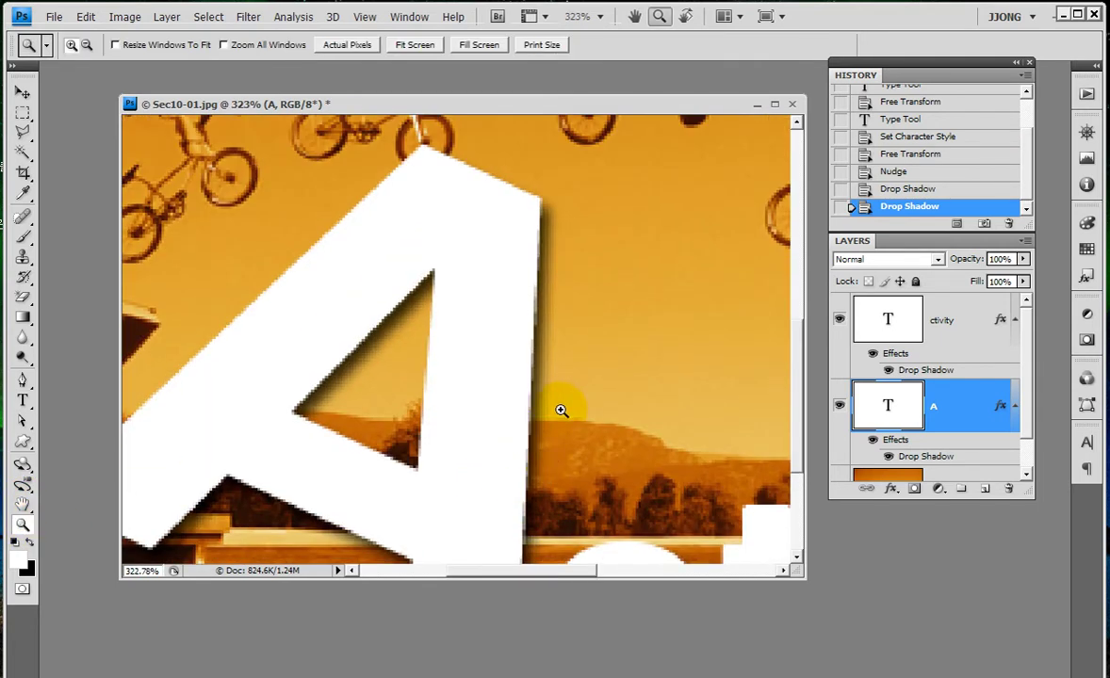
# Set the A layer's blend mode to Overlay, after briefly trying Screen
pyautogui.click(890, 264)
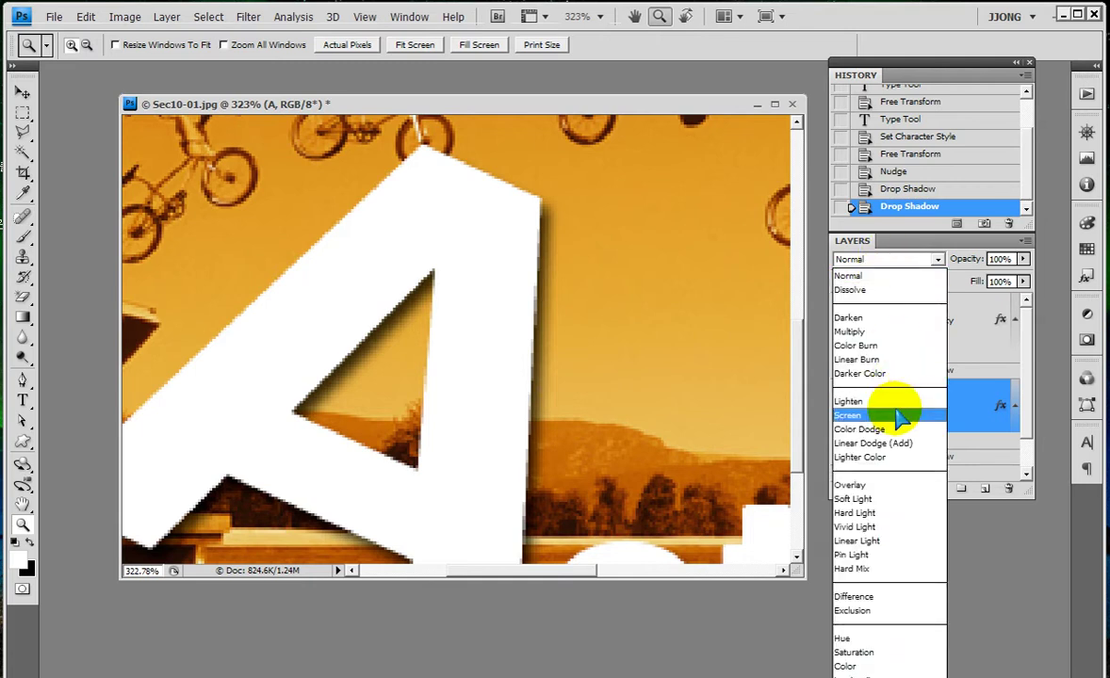
pyautogui.click(891, 414)
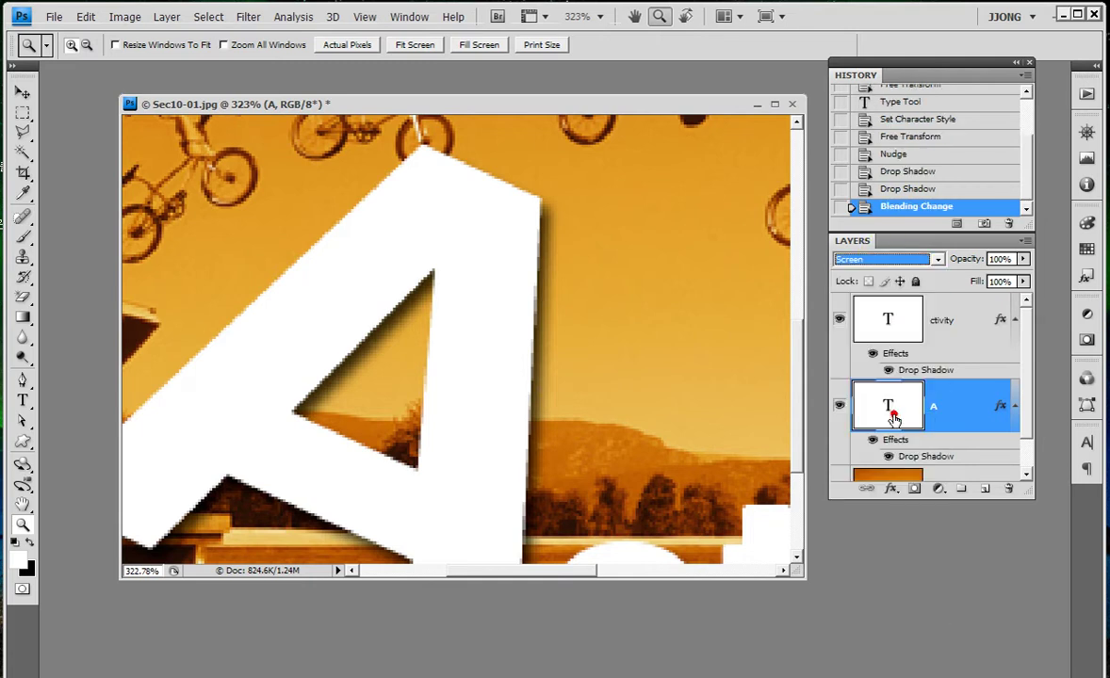
pyautogui.click(888, 264)
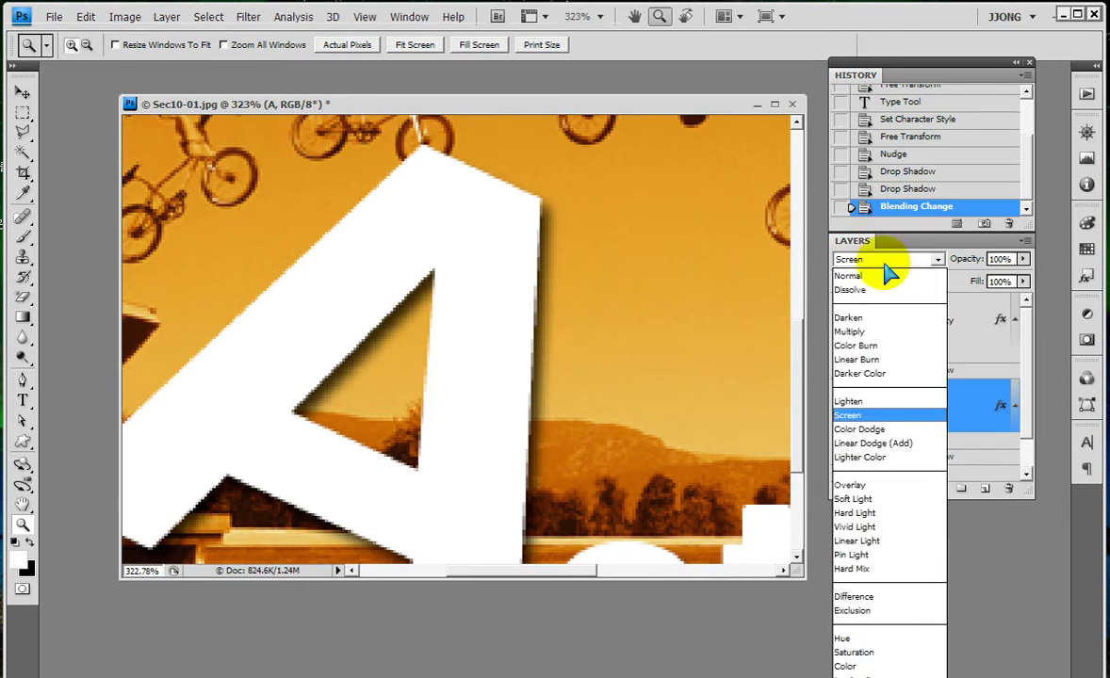
pyautogui.click(865, 487)
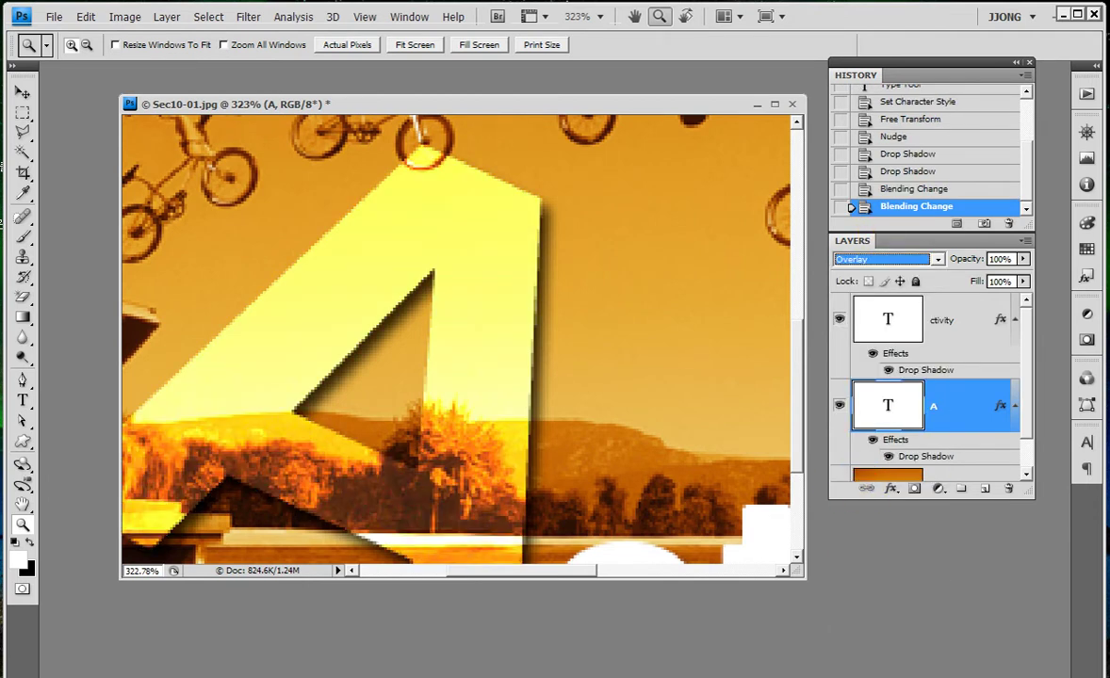
pyautogui.doubleClick(24, 524)
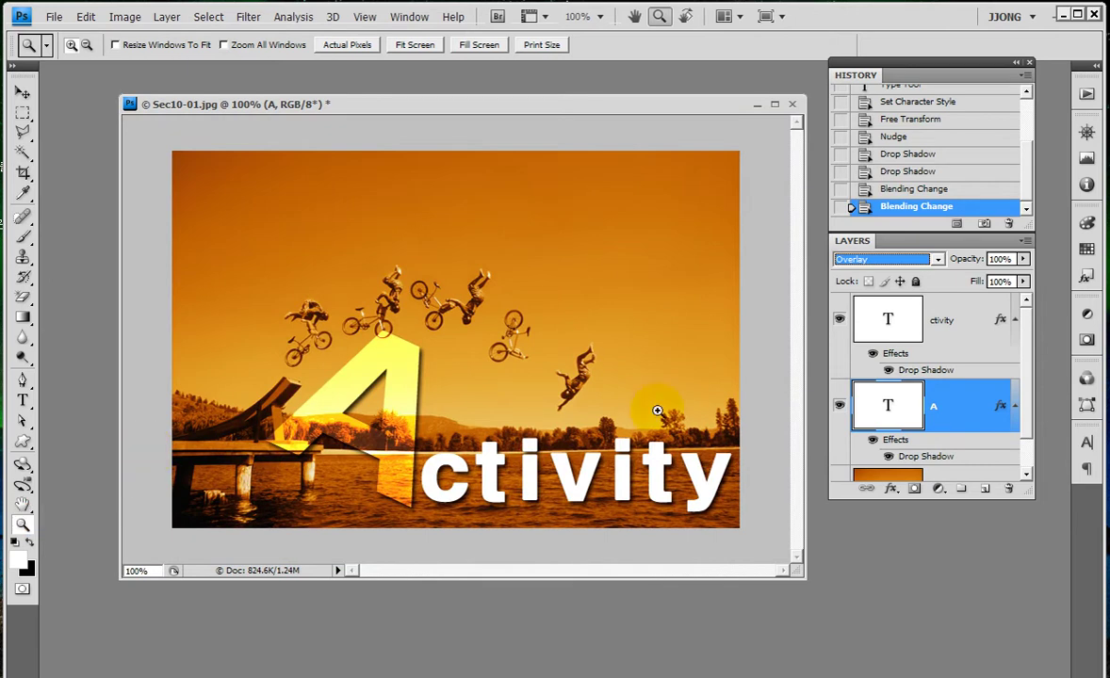
# Set the ctivity layer's blend mode to Overlay
pyautogui.click(946, 322)
pyautogui.click(872, 259)
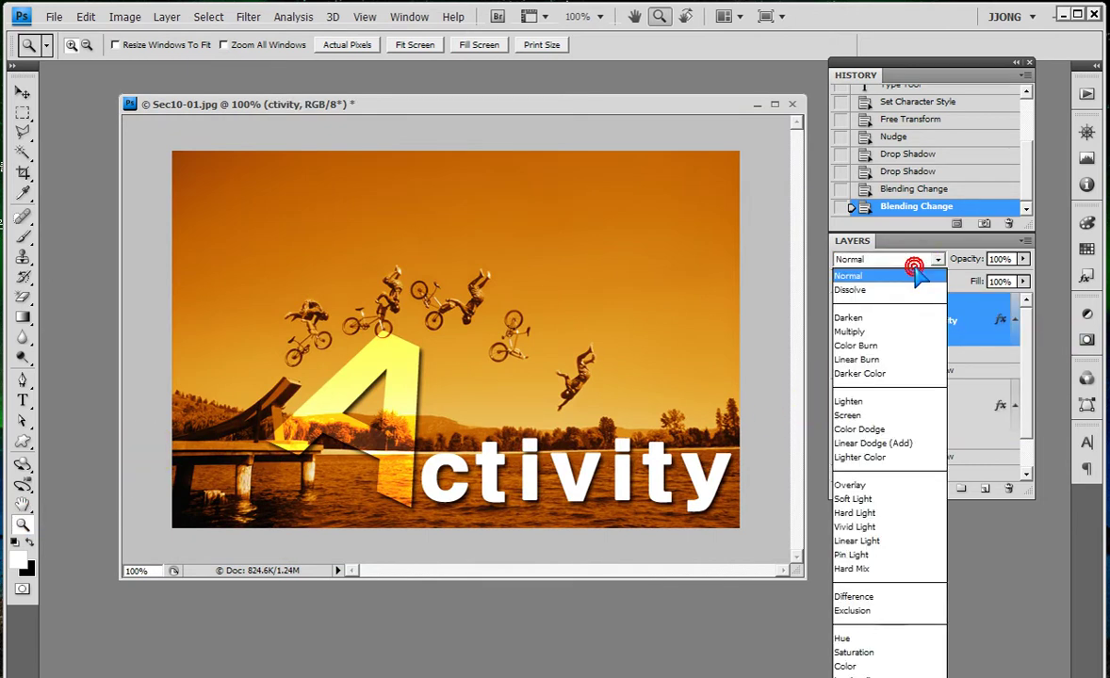
pyautogui.click(860, 486)
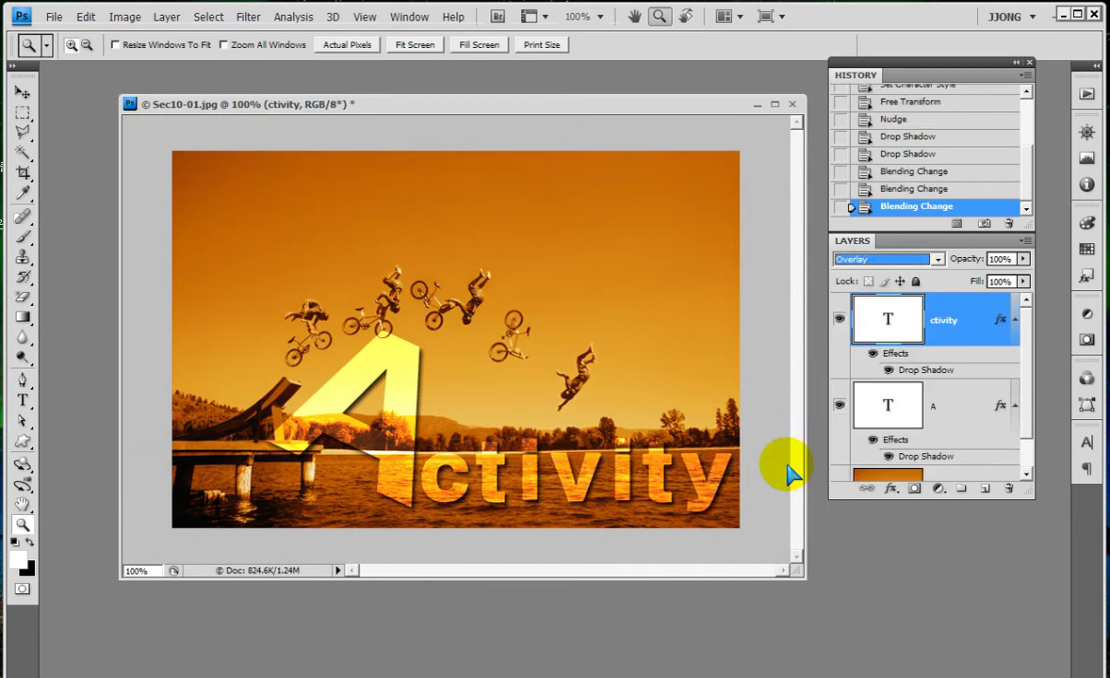
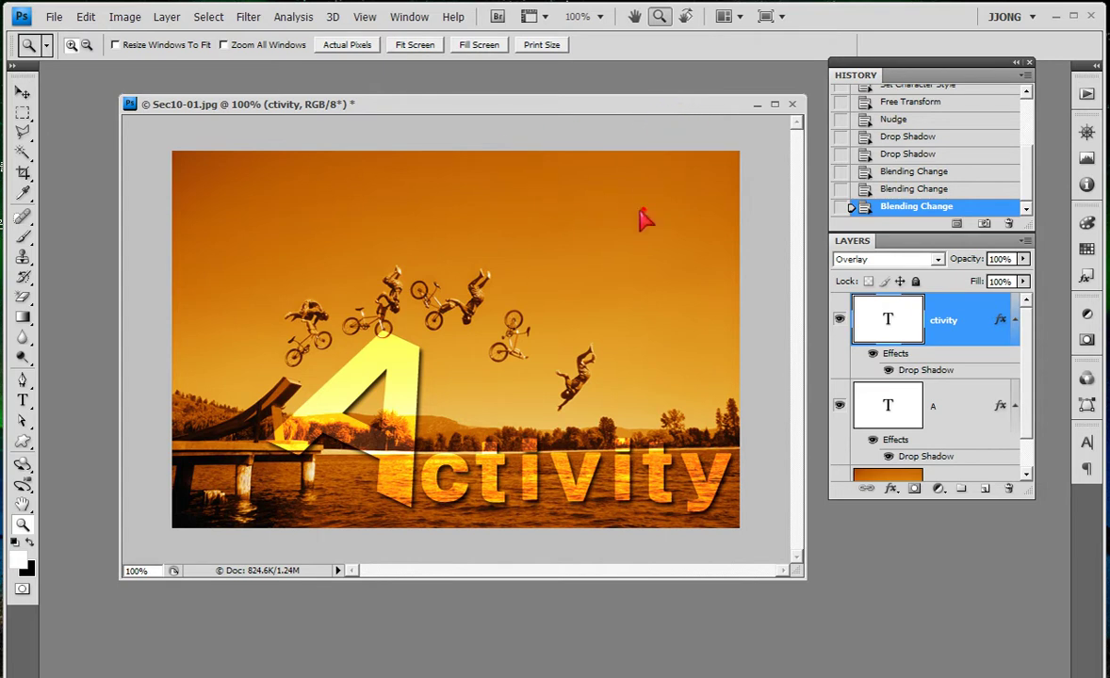
# Close Sec10-01.jpg without saving and open the tulip photo Sec10-02.jpg
pyautogui.click(792, 104)
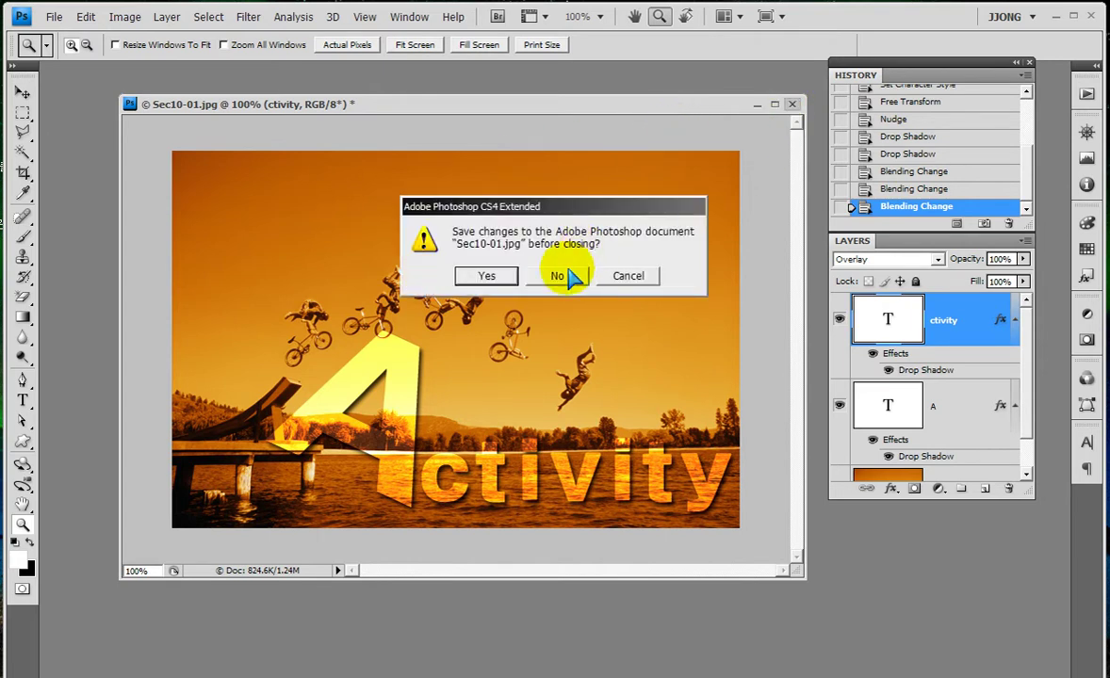
pyautogui.click(569, 275)
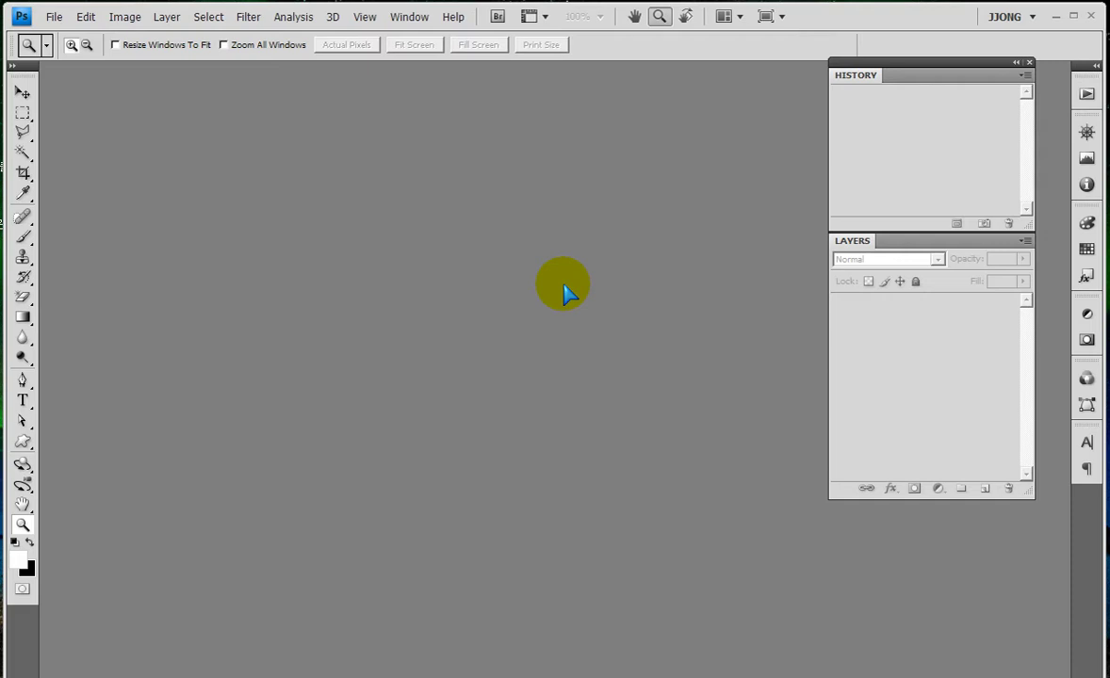
pyautogui.doubleClick(564, 293)
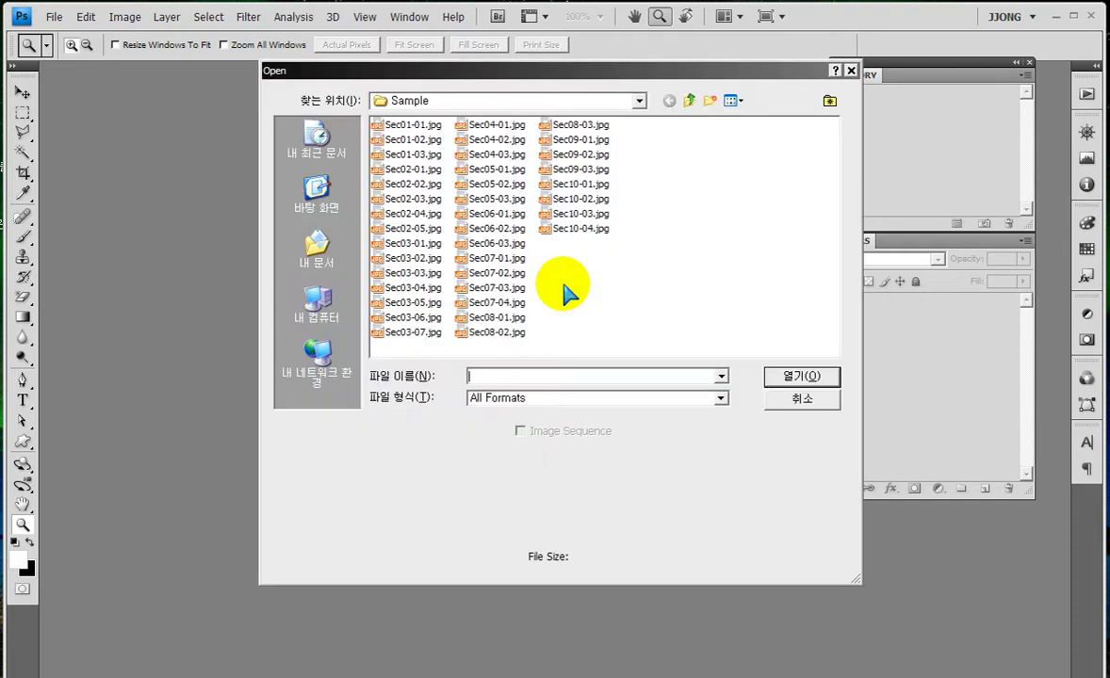
pyautogui.click(570, 199)
pyautogui.click(788, 381)
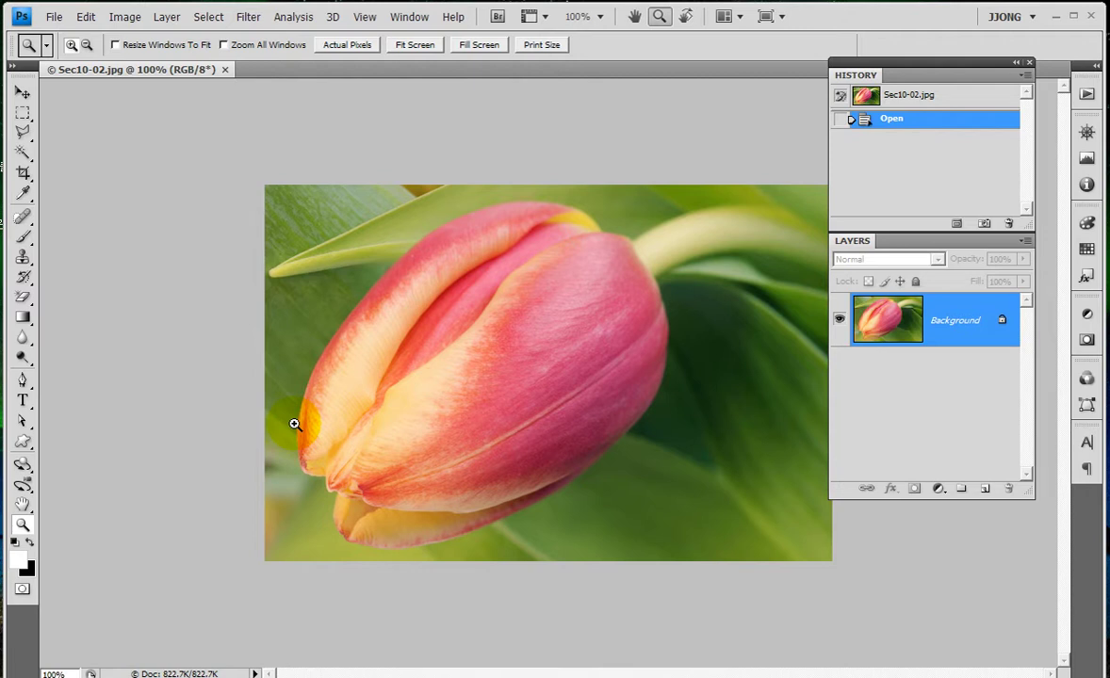
# Duplicate the tulip to a hidden Layer 1 and desaturate the Background layer to grey
pyautogui.hotkey('ctrl', 'j')
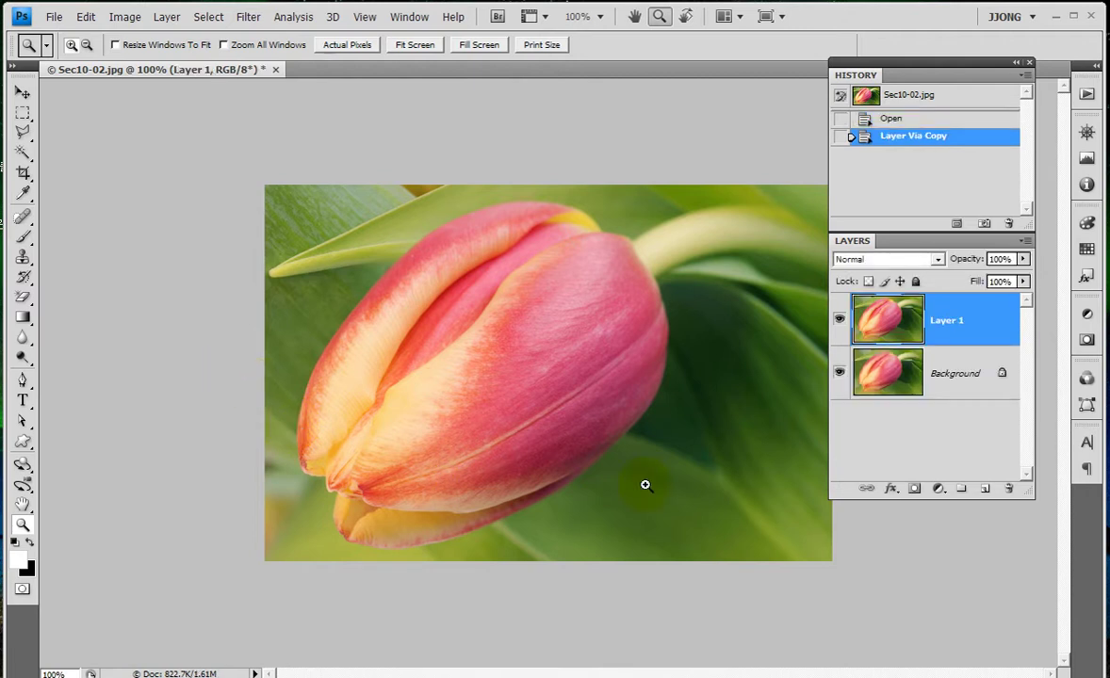
pyautogui.click(838, 318)
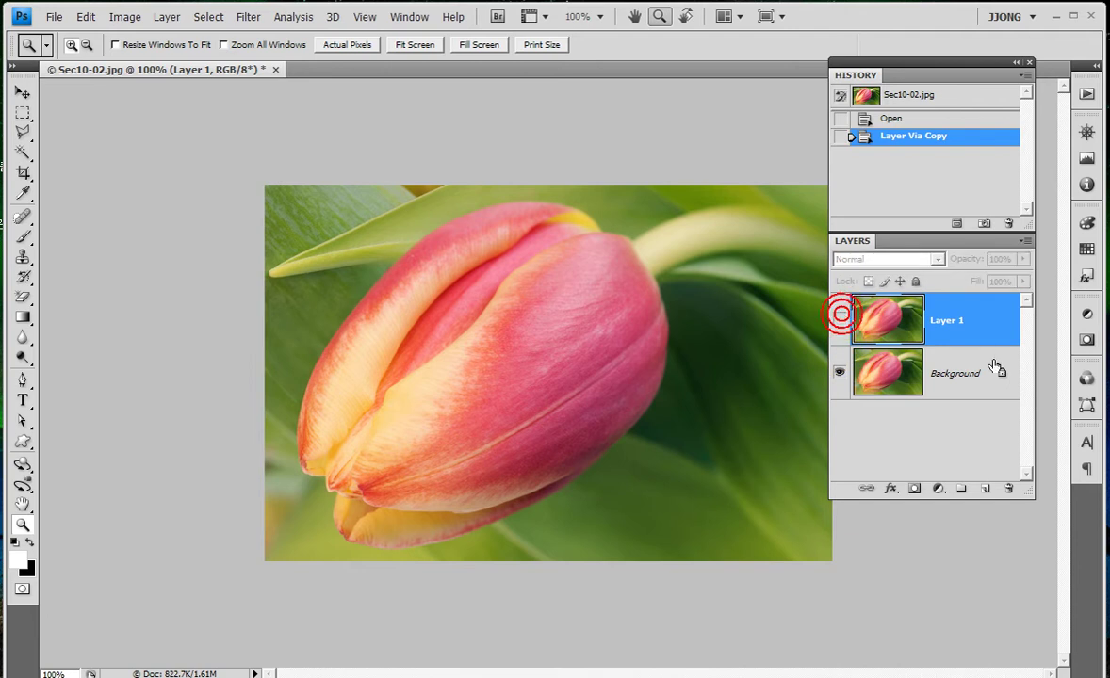
pyautogui.click(985, 377)
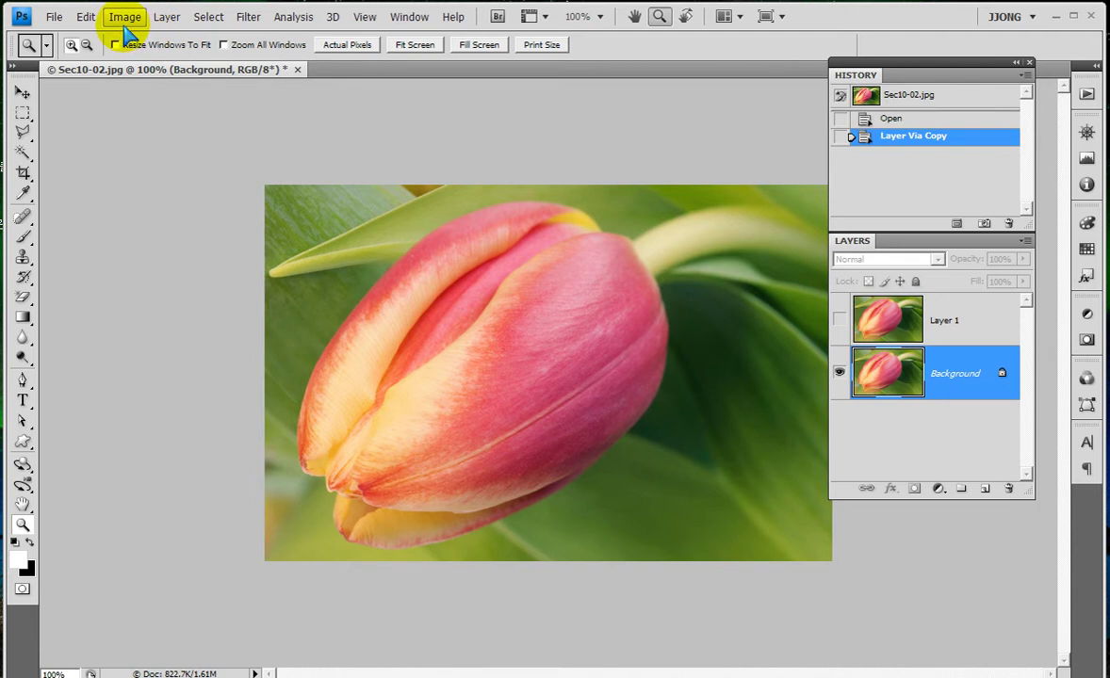
pyautogui.click(124, 22)
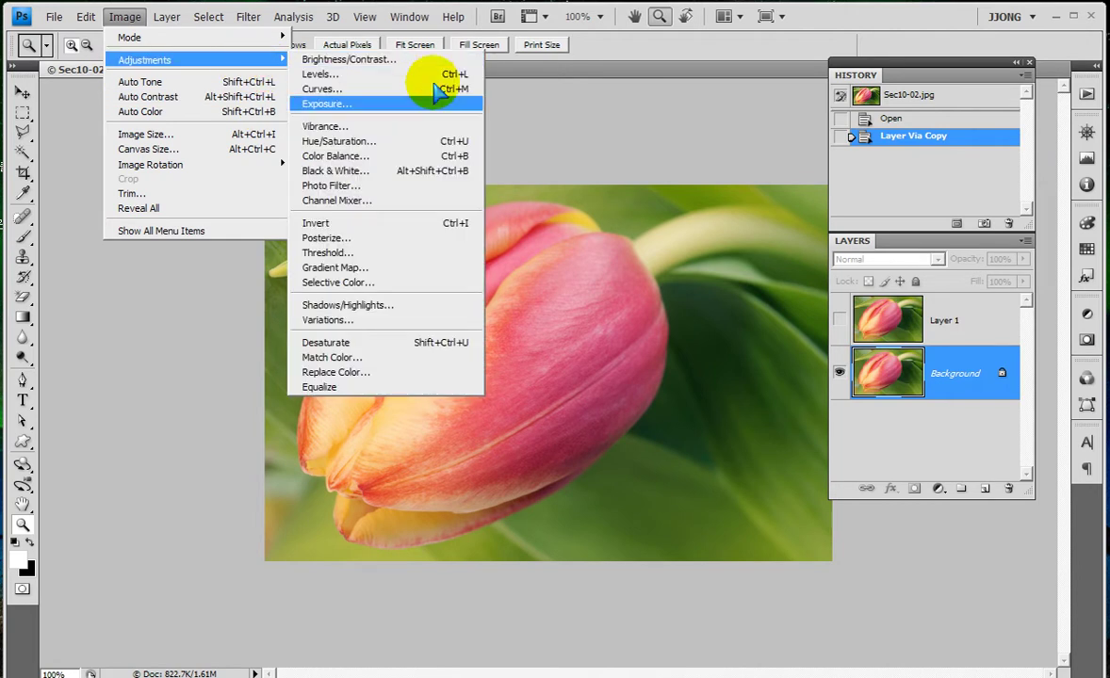
pyautogui.click(451, 342)
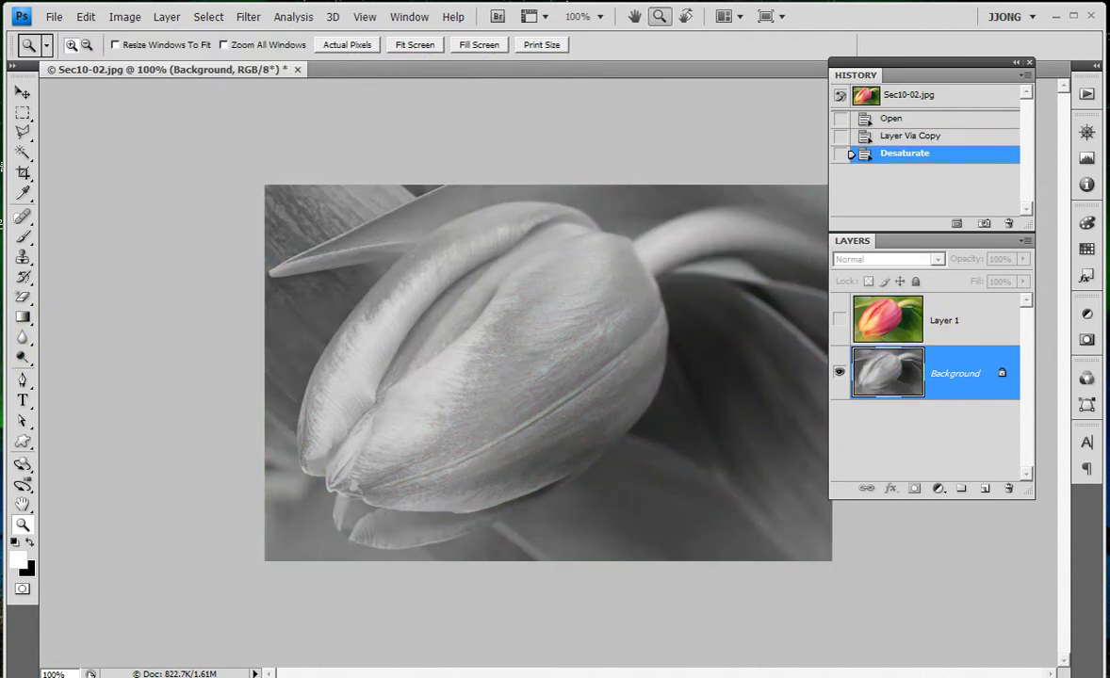
pyautogui.click(22, 441)
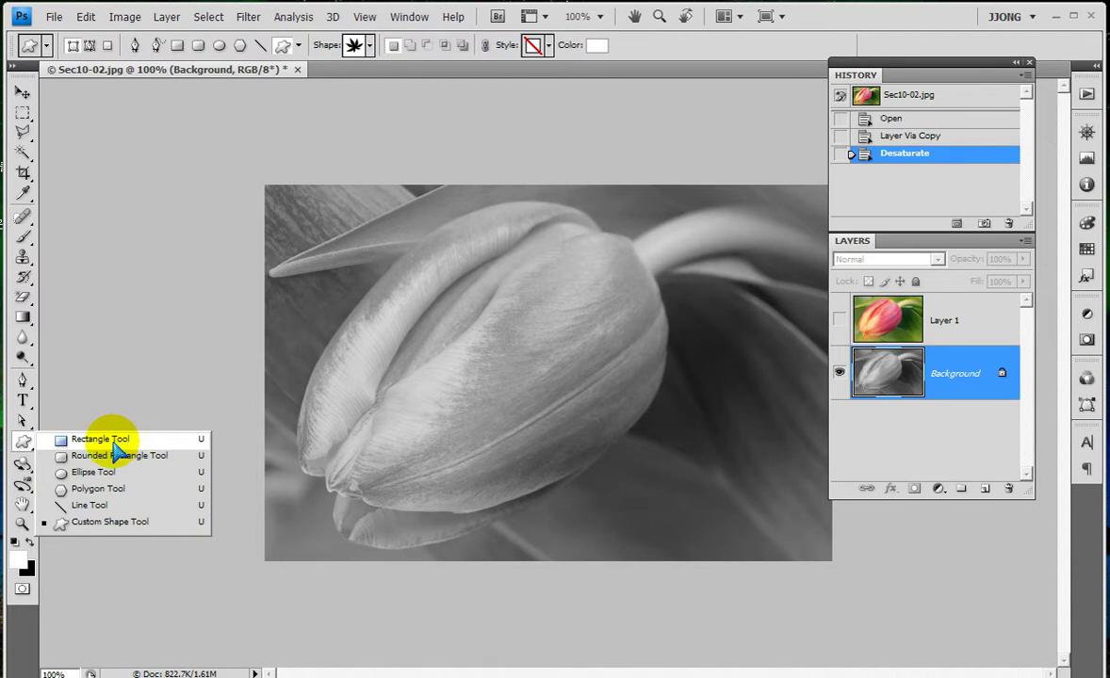
# Draw a large white rectangle over the grey tulip and nudge it slightly up
pyautogui.click(114, 444)
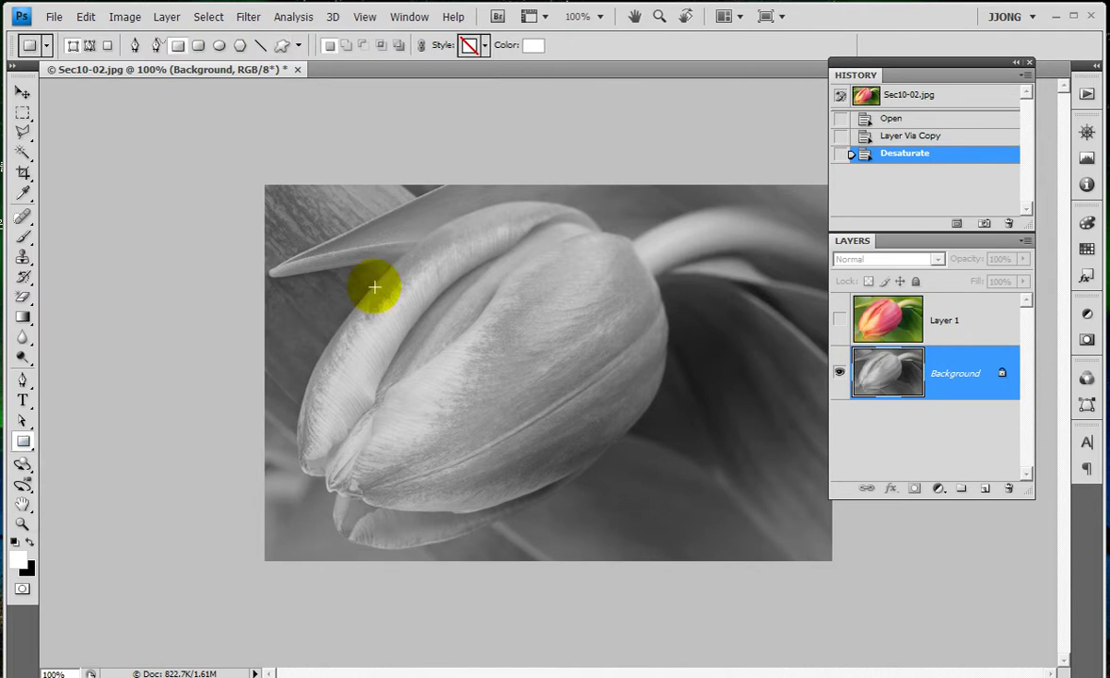
pyautogui.moveTo(352, 250)
pyautogui.mouseDown()
pyautogui.moveTo(724, 519)
pyautogui.moveTo(760, 531)
pyautogui.mouseUp()
pyautogui.click(23, 98)
pyautogui.moveTo(551, 330); pyautogui.dragTo(554, 323)
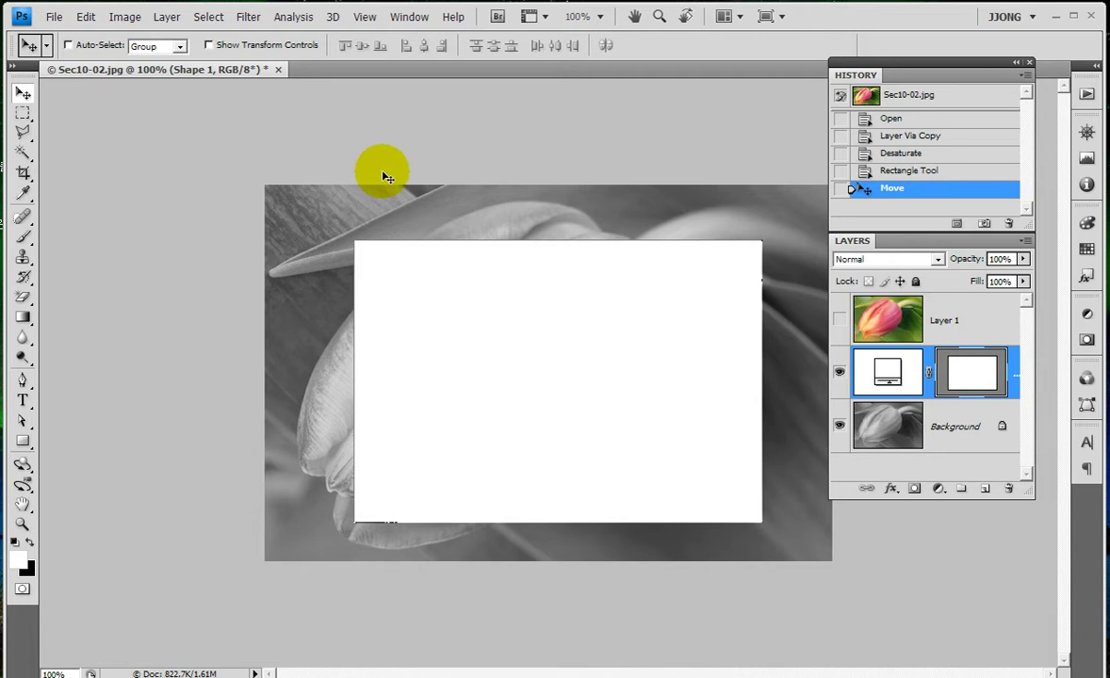
# Rotate the rectangle to -7.9° and stretch it to about 103.4% × 112.3%
pyautogui.hotkey('ctrl', 't')
pyautogui.moveTo(312, 232); pyautogui.dragTo(324, 290)
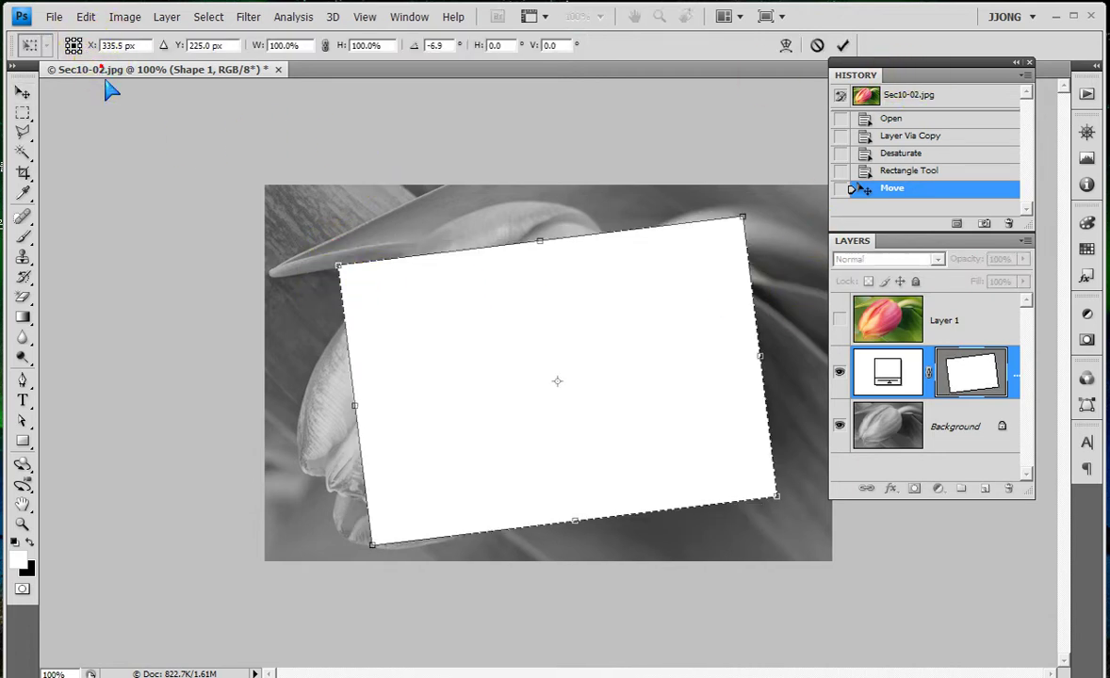
pyautogui.moveTo(94, 69); pyautogui.dragTo(110, 94)
pyautogui.moveTo(639, 476)
pyautogui.mouseDown()
pyautogui.moveTo(714, 535)
pyautogui.moveTo(805, 579)
pyautogui.mouseUp()
pyautogui.moveTo(528, 341); pyautogui.dragTo(515, 325)
pyautogui.moveTo(175, 258); pyautogui.dragTo(173, 248)
pyautogui.moveTo(442, 456); pyautogui.dragTo(442, 485)
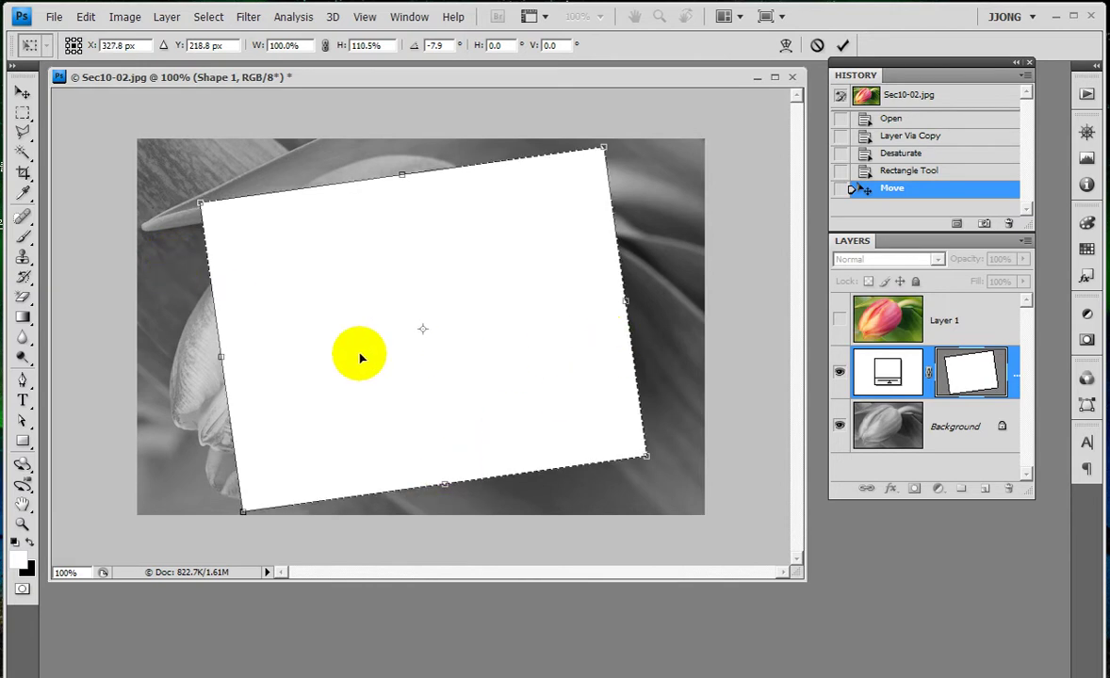
pyautogui.moveTo(221, 357); pyautogui.dragTo(217, 357)
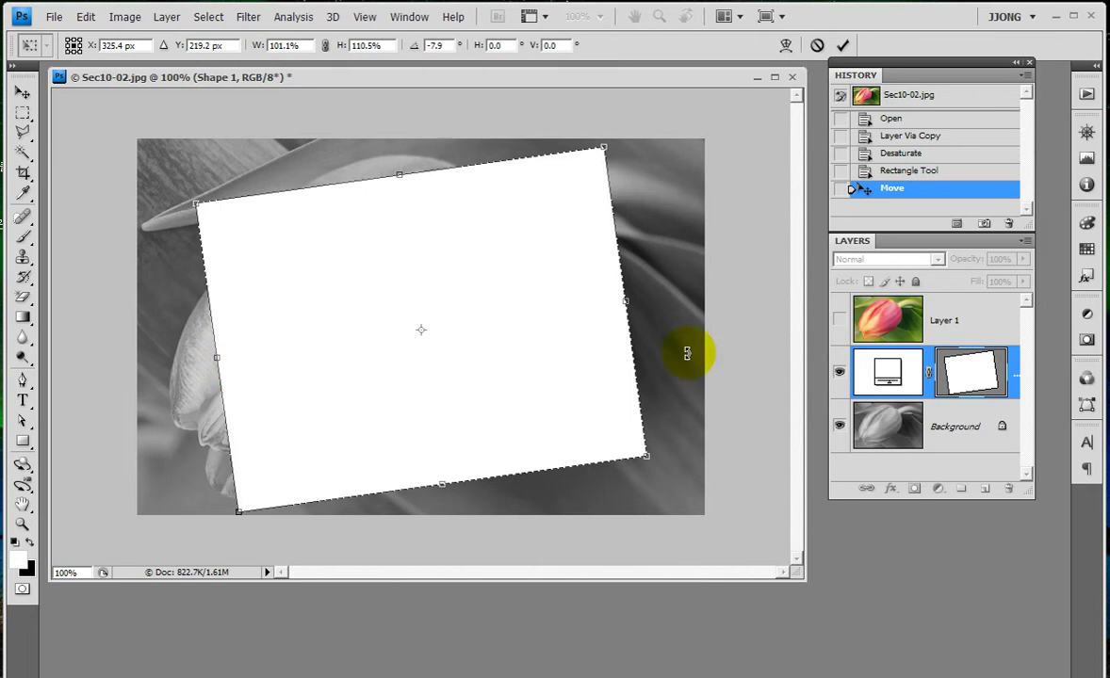
pyautogui.moveTo(626, 302); pyautogui.dragTo(635, 299)
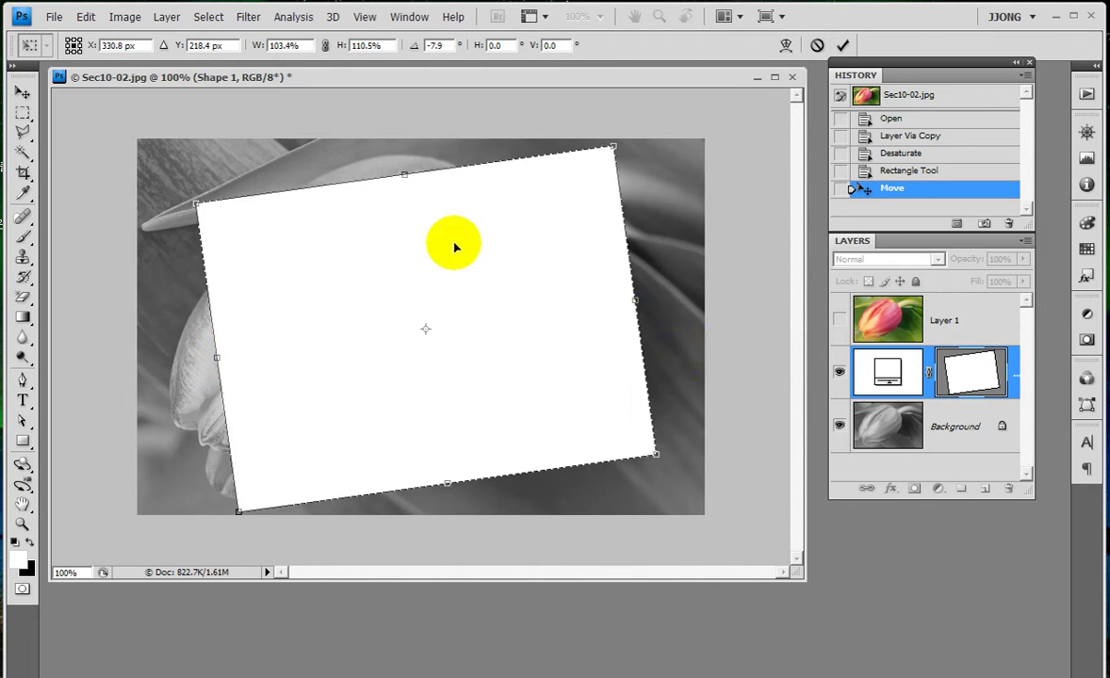
pyautogui.moveTo(405, 174); pyautogui.dragTo(407, 170)
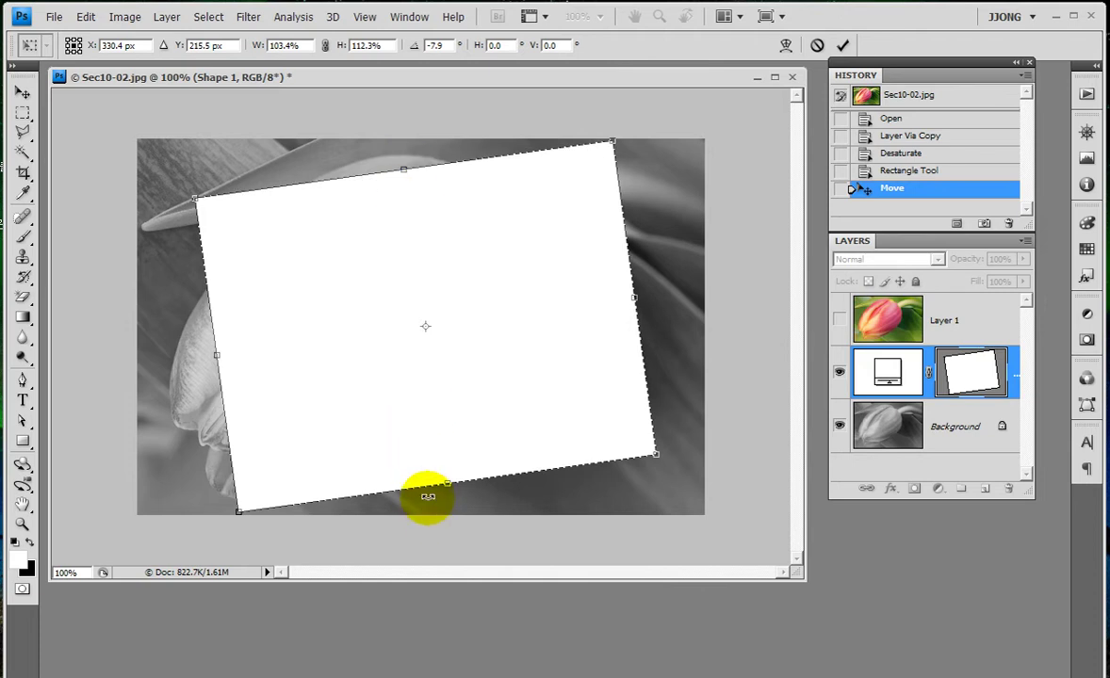
pyautogui.moveTo(441, 482); pyautogui.dragTo(444, 483)
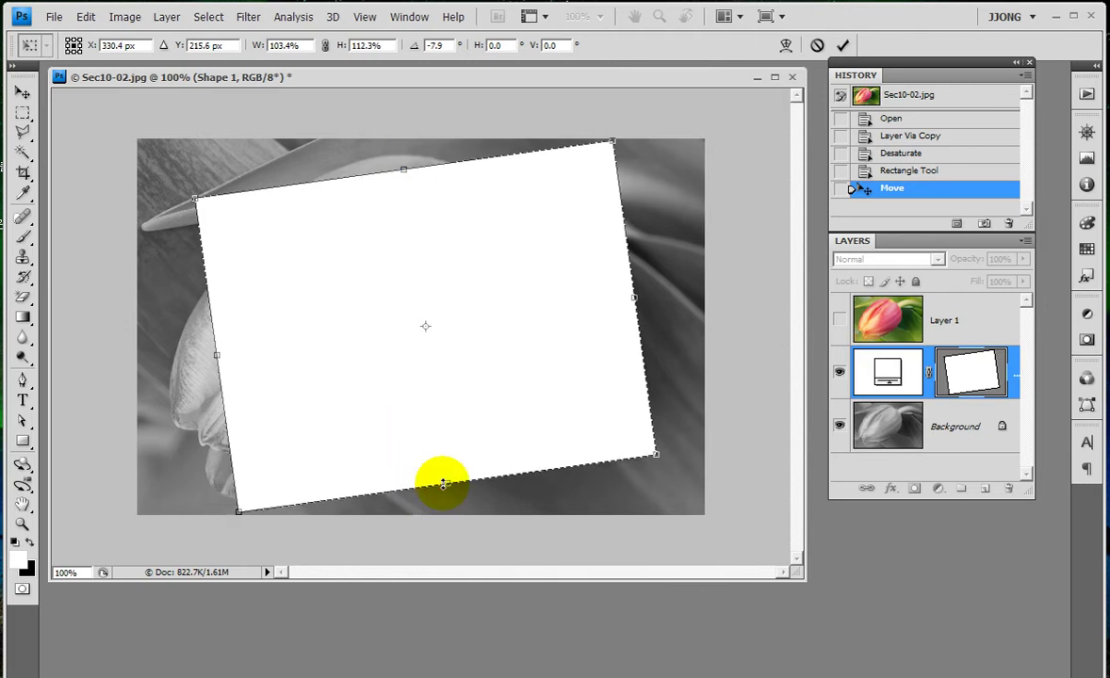
pyautogui.press('Return')
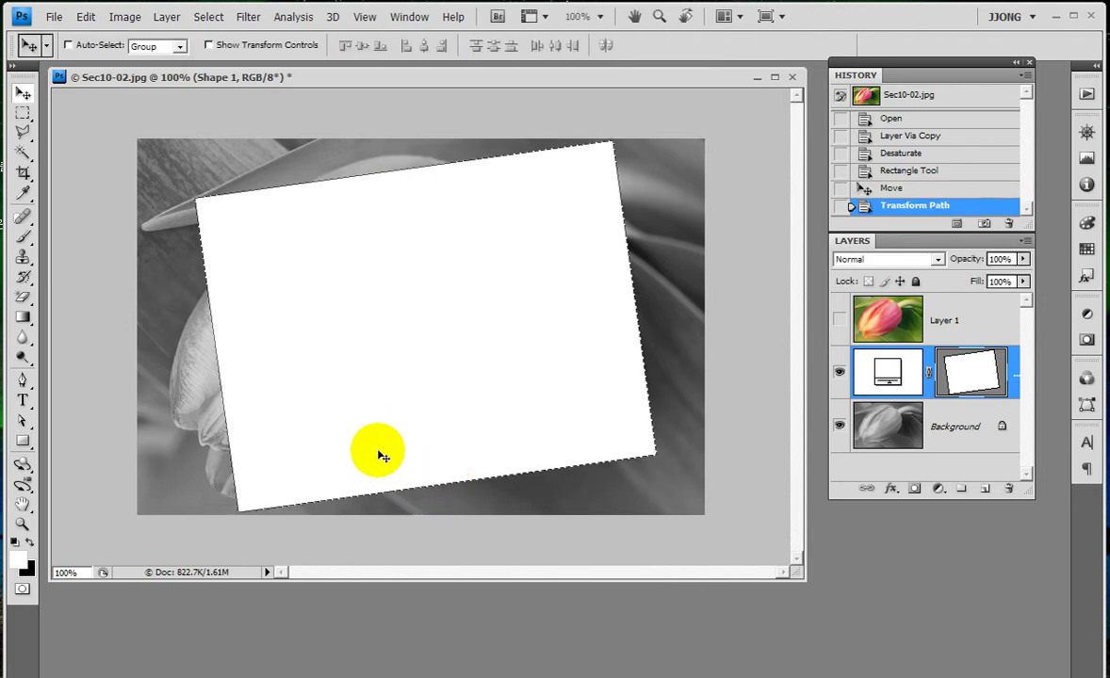
# Show the colour Layer 1 again and clip it to the Shape 1 rectangle
pyautogui.click(838, 320)
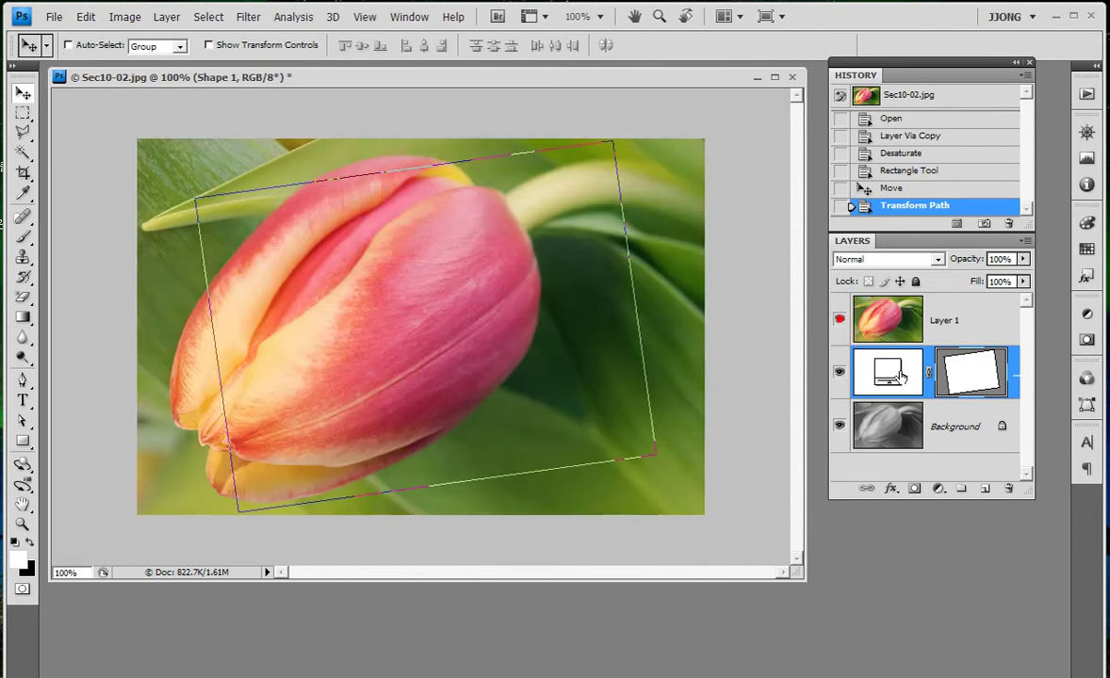
pyautogui.click(963, 382)
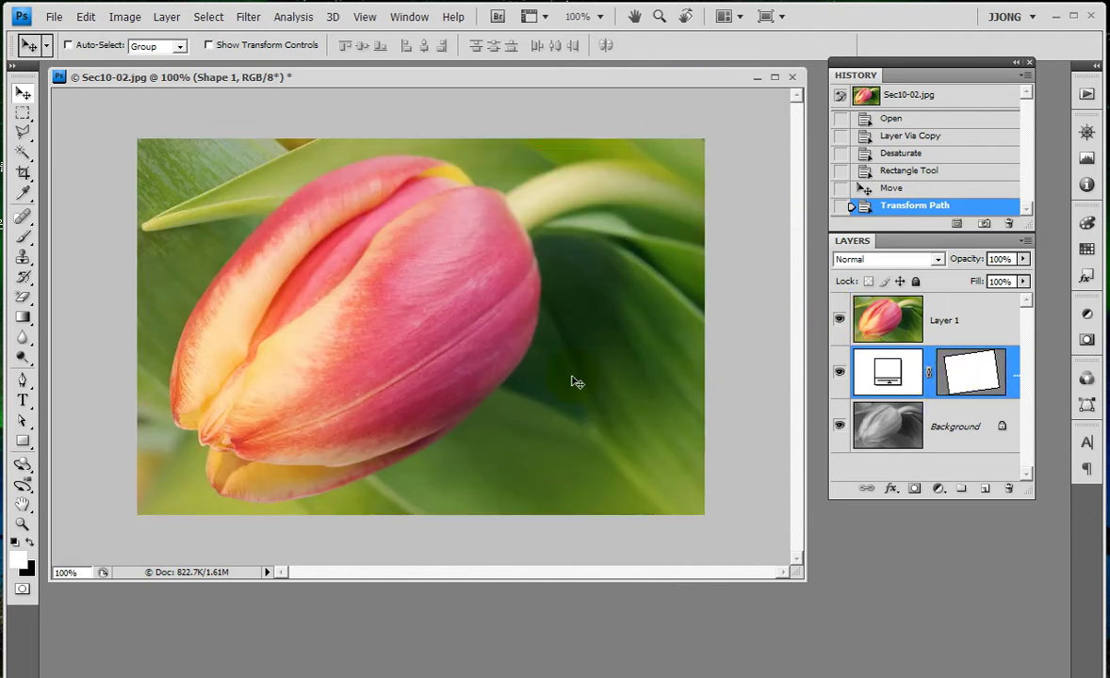
pyautogui.click(239, 269)
pyautogui.moveTo(433, 471)
pyautogui.mouseDown()
pyautogui.moveTo(496, 446)
pyautogui.moveTo(509, 485)
pyautogui.moveTo(533, 414)
pyautogui.moveTo(631, 466)
pyautogui.mouseUp()
pyautogui.moveTo(558, 441)
pyautogui.mouseDown()
pyautogui.moveTo(657, 438)
pyautogui.moveTo(765, 390)
pyautogui.moveTo(902, 356)
pyautogui.mouseUp()
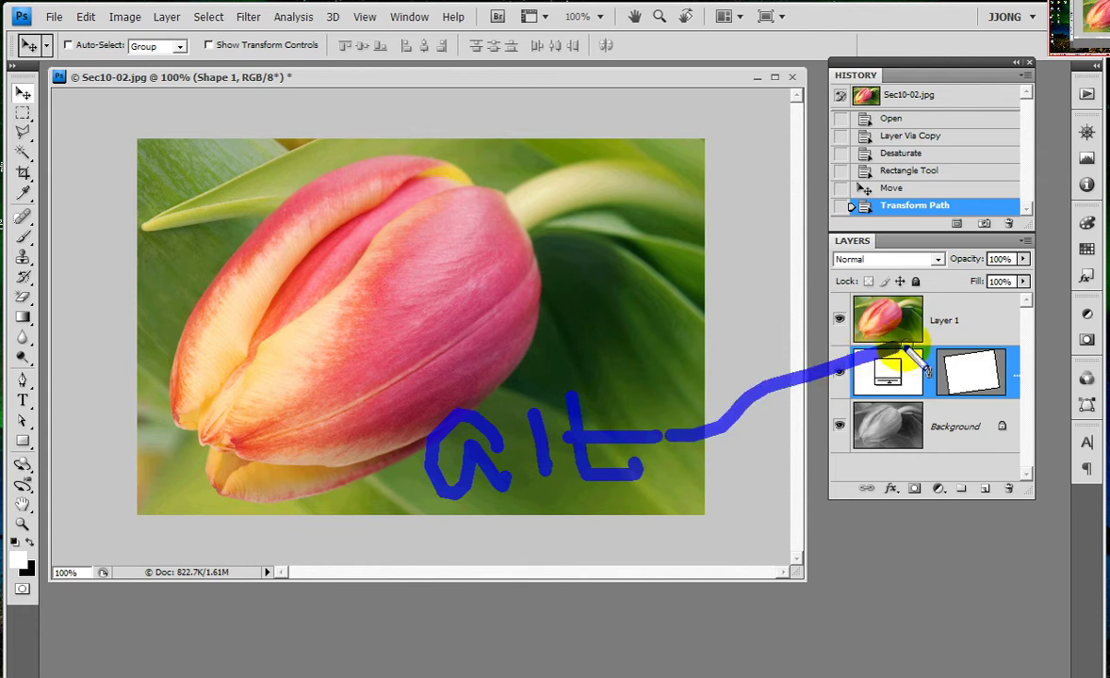
pyautogui.moveTo(890, 311); pyautogui.dragTo(980, 341)
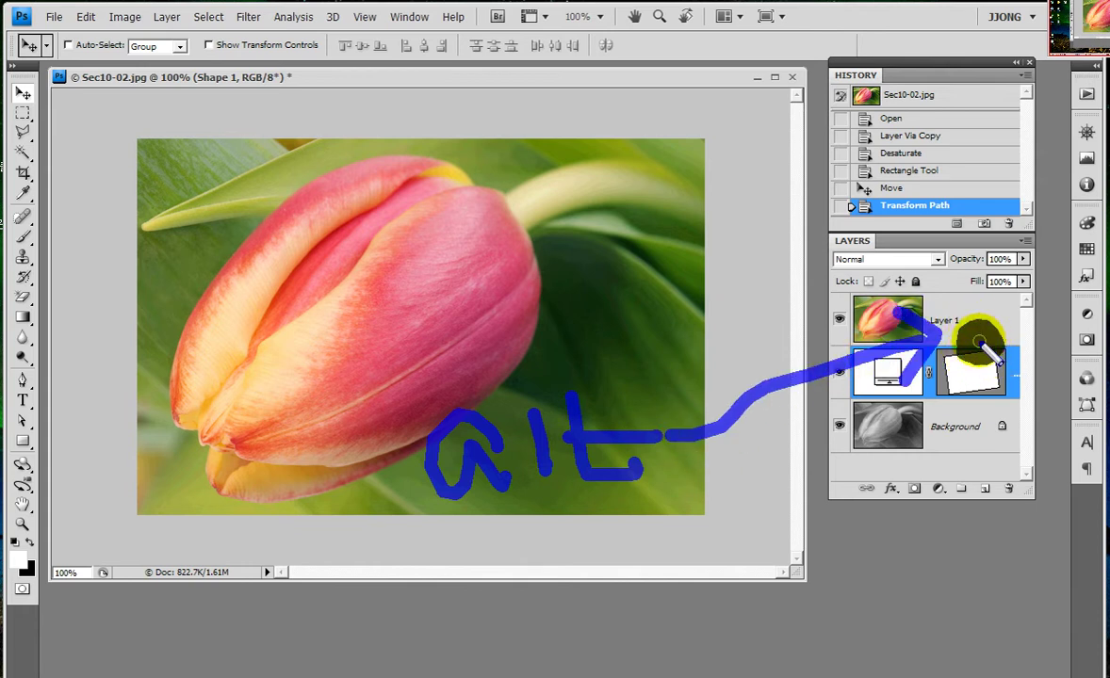
pyautogui.press('Escape')
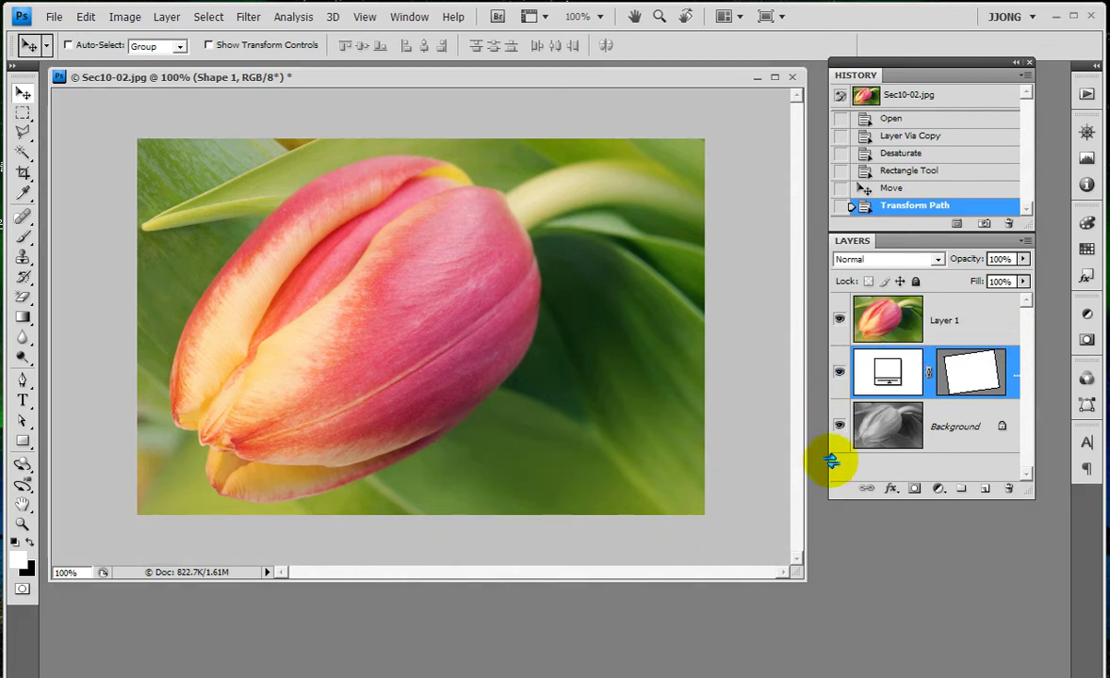
pyautogui.moveTo(830, 457); pyautogui.dragTo(732, 458)
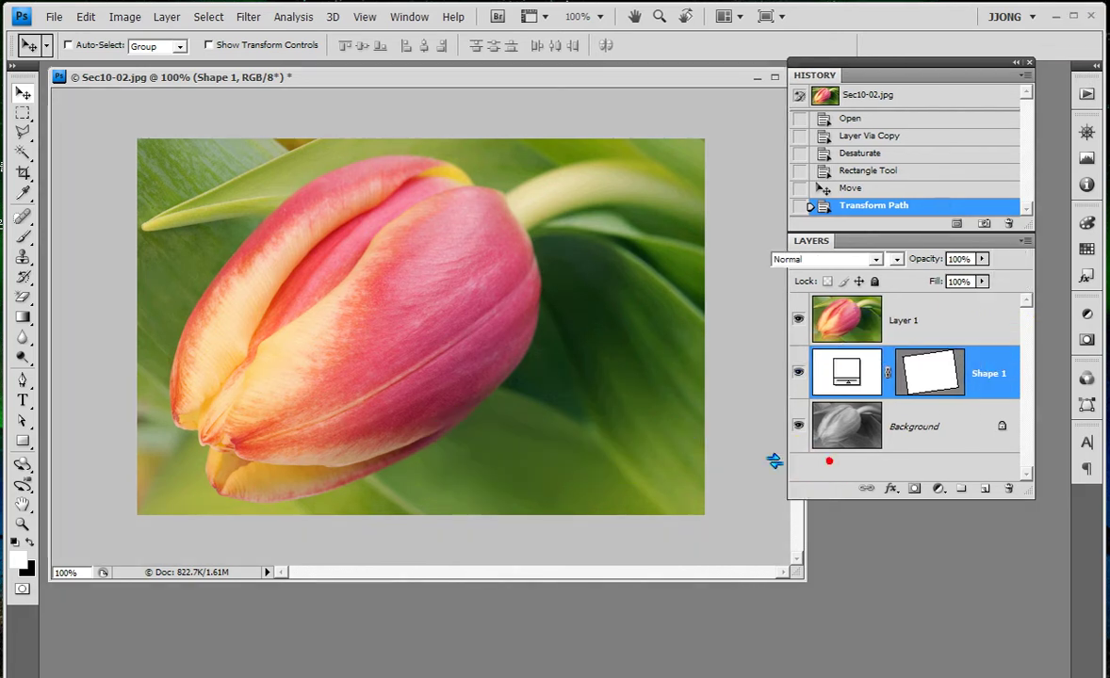
pyautogui.keyDown('alt'); pyautogui.click(978, 346); pyautogui.keyUp('alt')
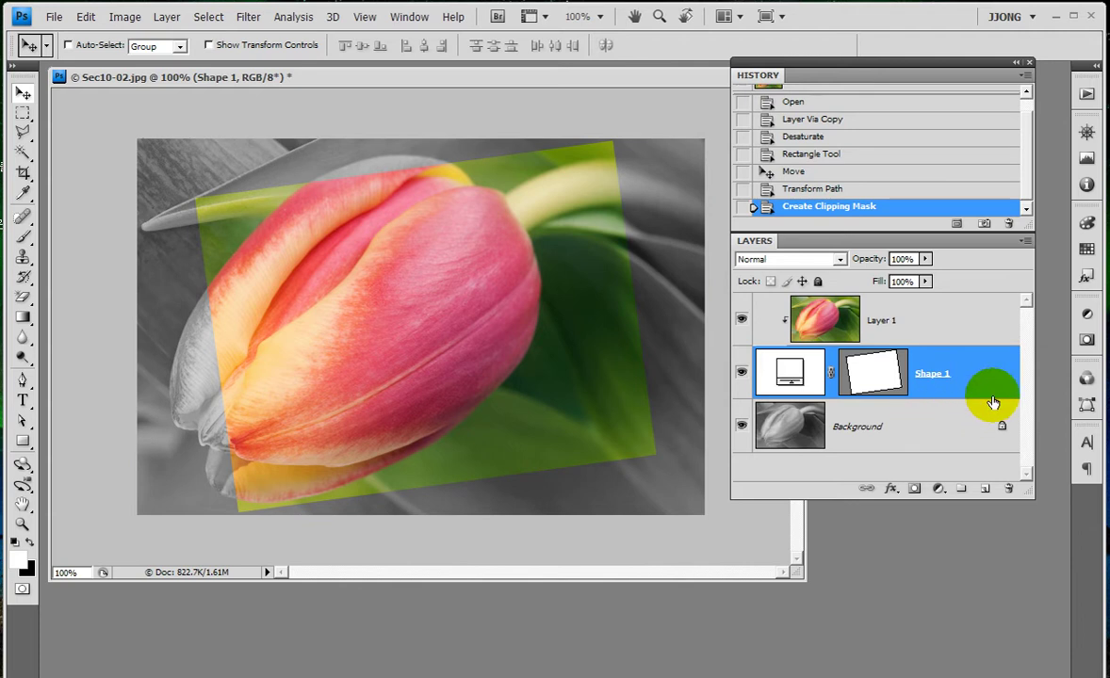
# Add a white 15 px Stroke positioned Inside to the Shape 1 frame
pyautogui.click(889, 488)
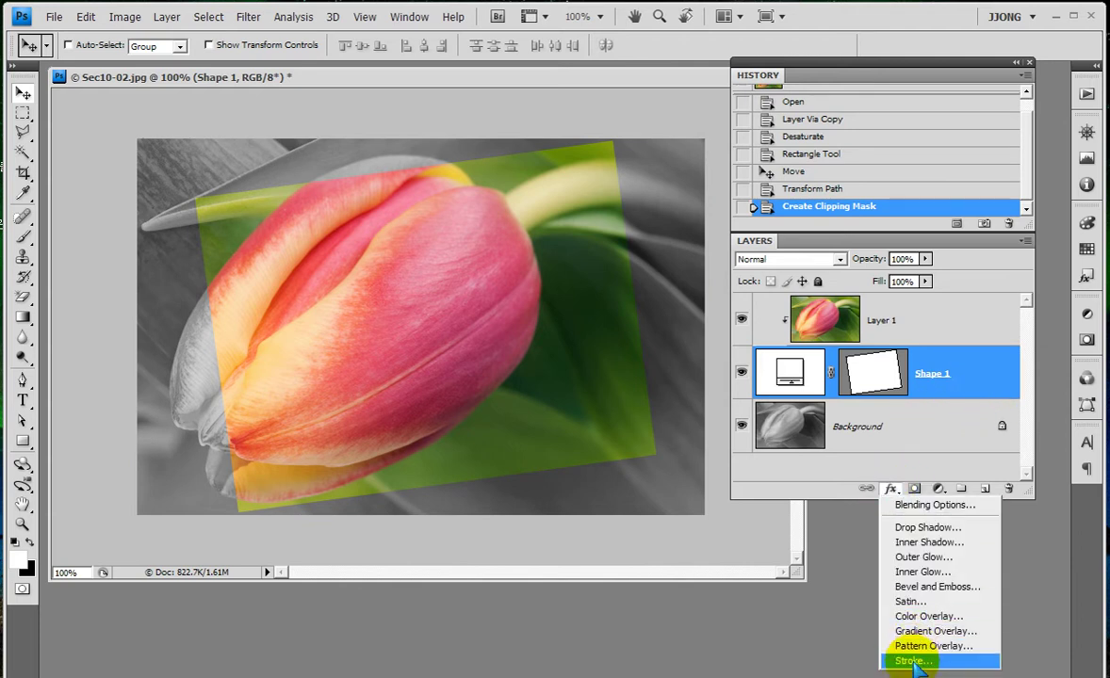
pyautogui.click(909, 660)
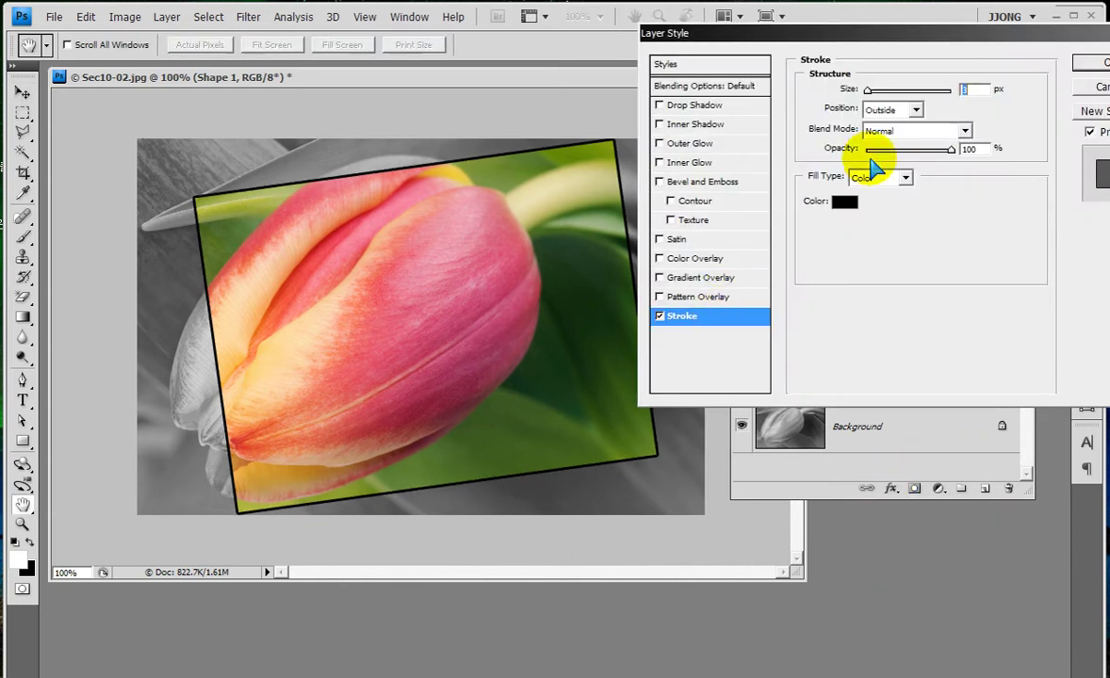
pyautogui.click(844, 201)
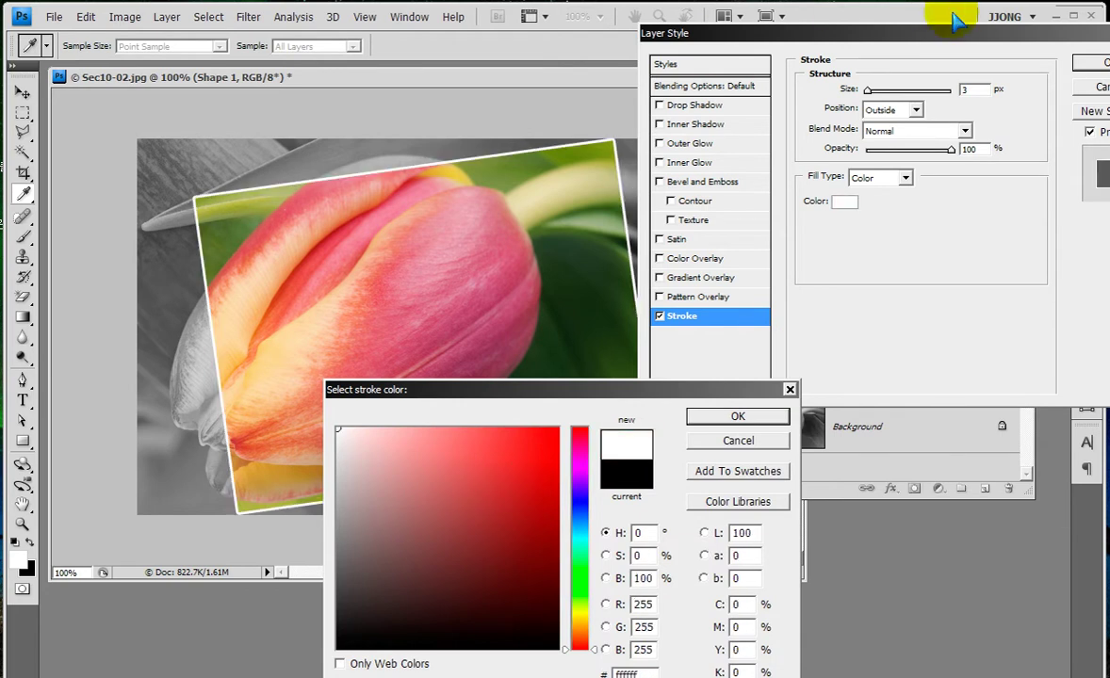
pyautogui.click(737, 416)
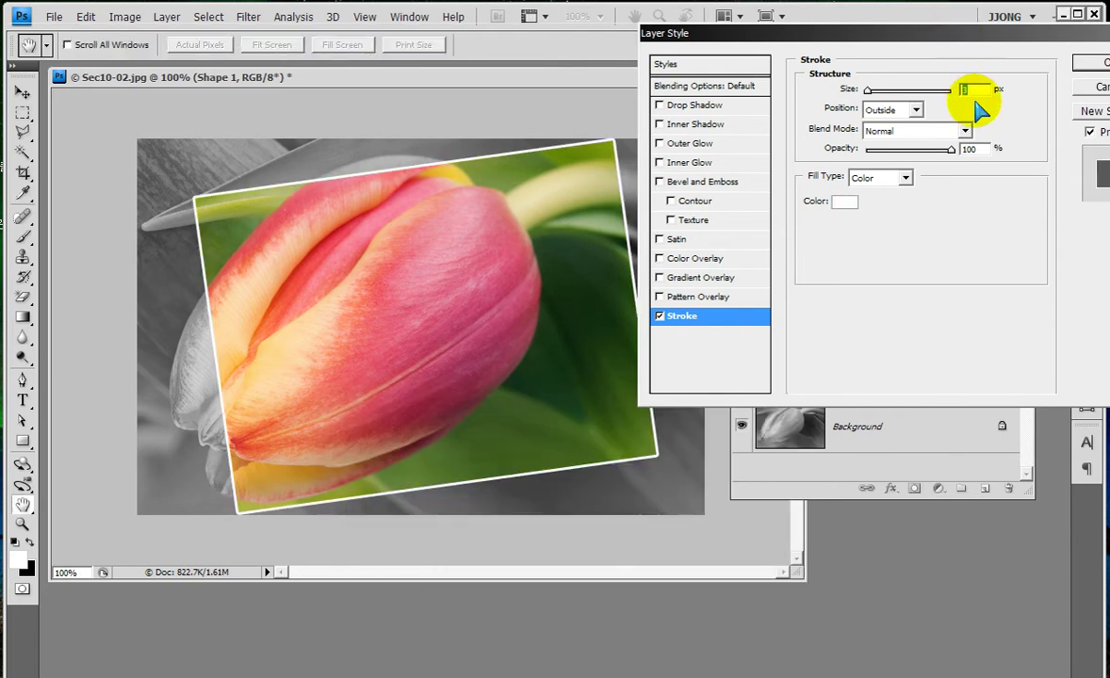
pyautogui.write('10')
pyautogui.moveTo(873, 91); pyautogui.dragTo(875, 90)
pyautogui.click(914, 111)
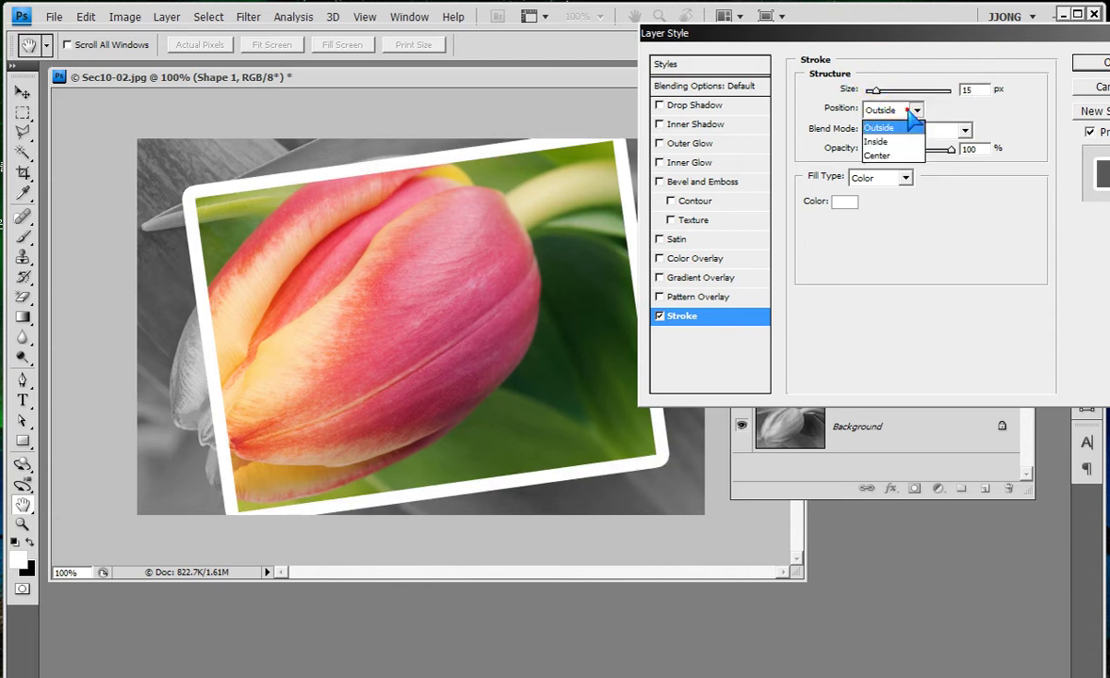
pyautogui.click(876, 141)
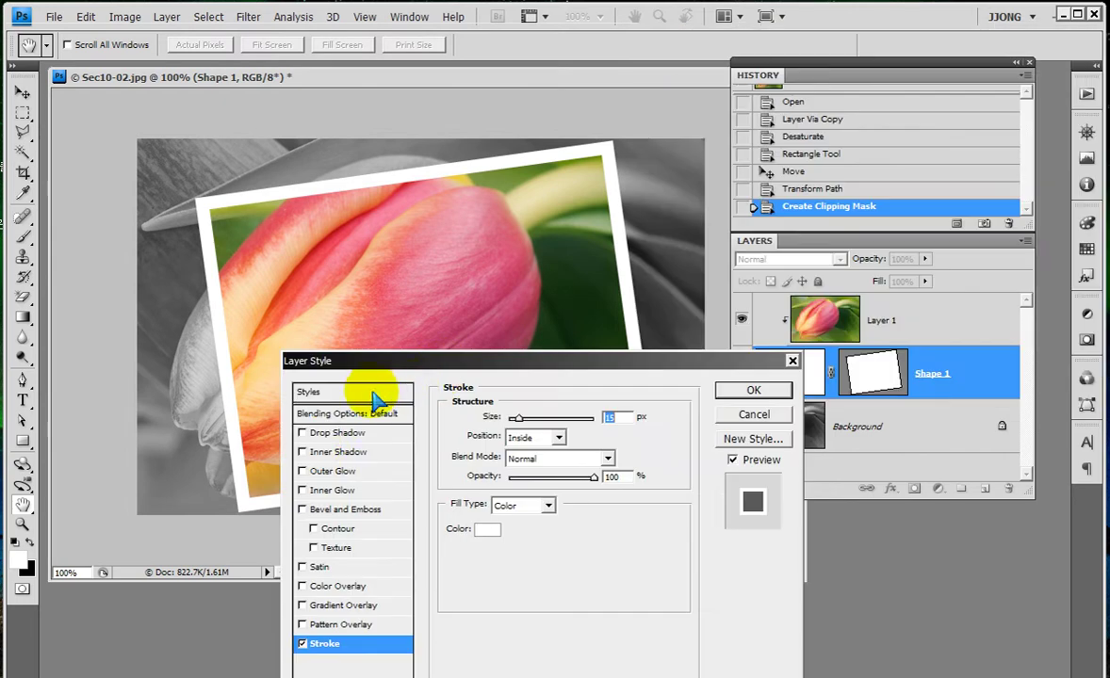
# Add a Drop Shadow to the frame and apply both layer effects
pyautogui.click(311, 432)
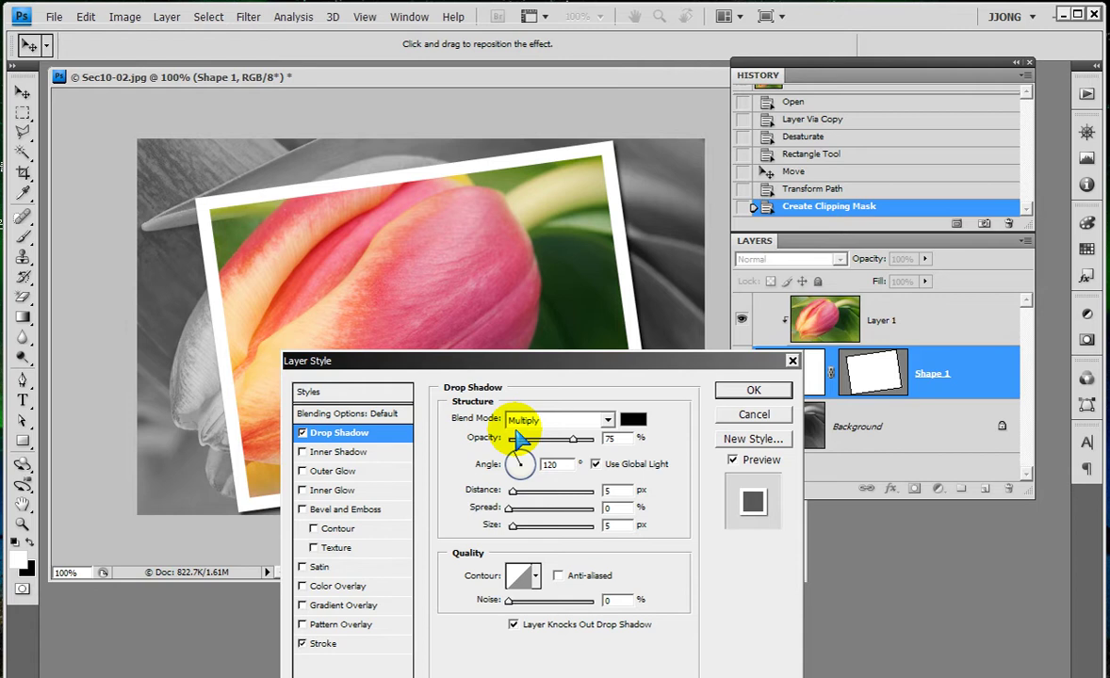
pyautogui.click(363, 648)
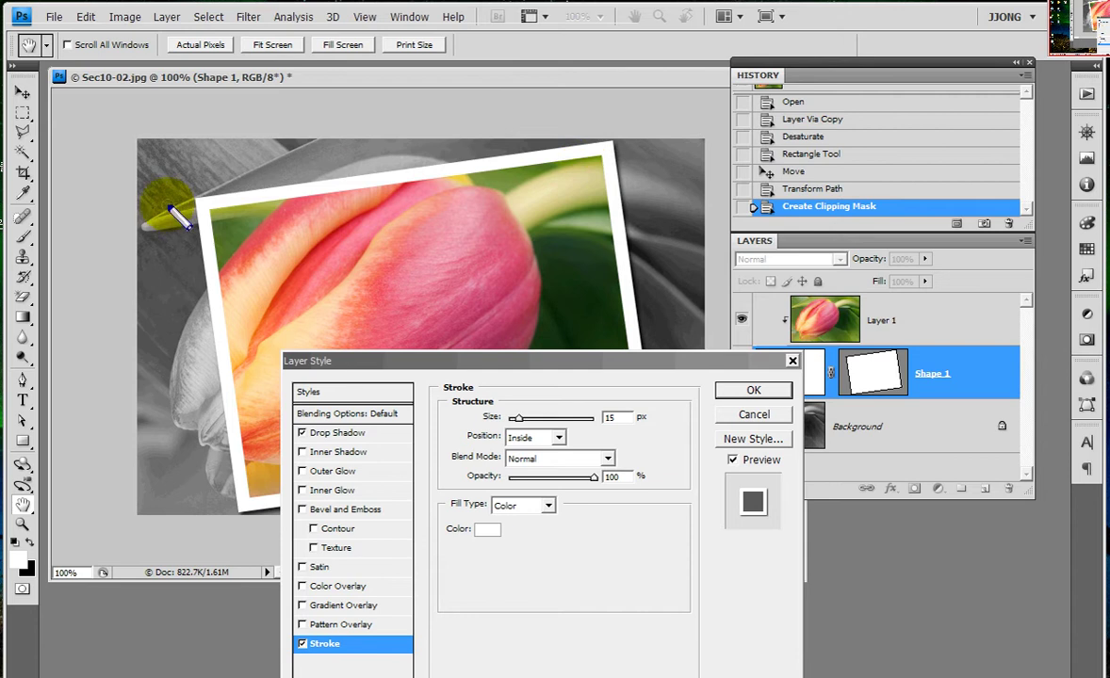
pyautogui.moveTo(213, 236); pyautogui.dragTo(216, 256)
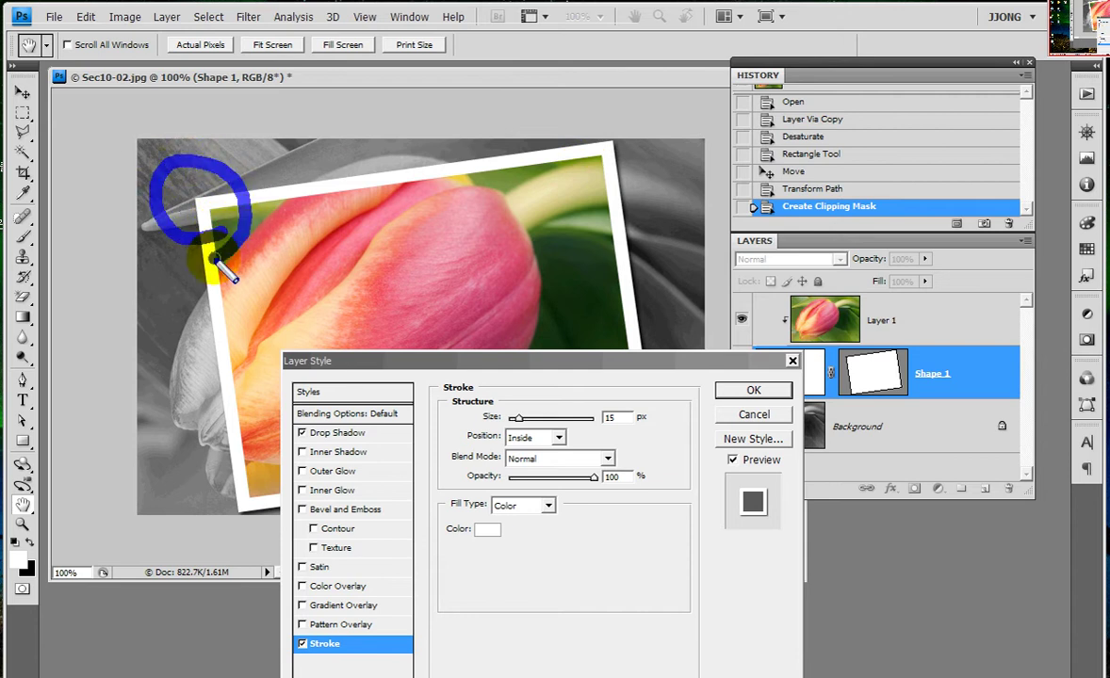
pyautogui.moveTo(627, 169); pyautogui.dragTo(649, 184)
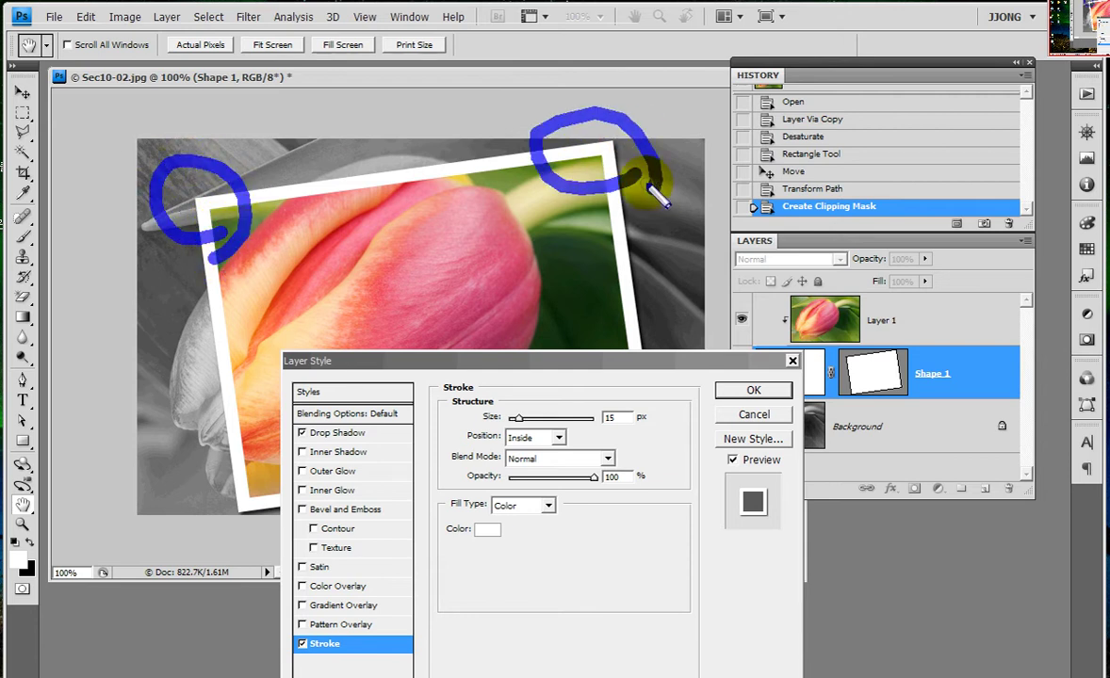
pyautogui.moveTo(478, 421)
pyautogui.mouseDown()
pyautogui.moveTo(453, 447)
pyautogui.moveTo(497, 415)
pyautogui.mouseUp()
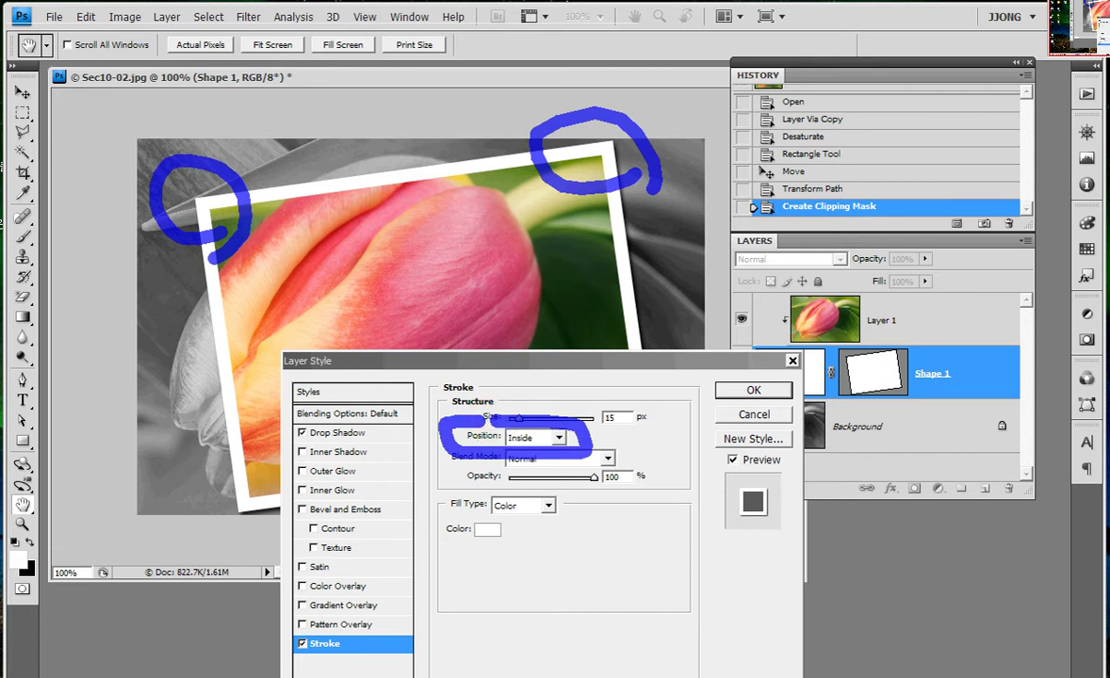
pyautogui.moveTo(314, 435); pyautogui.dragTo(300, 478)
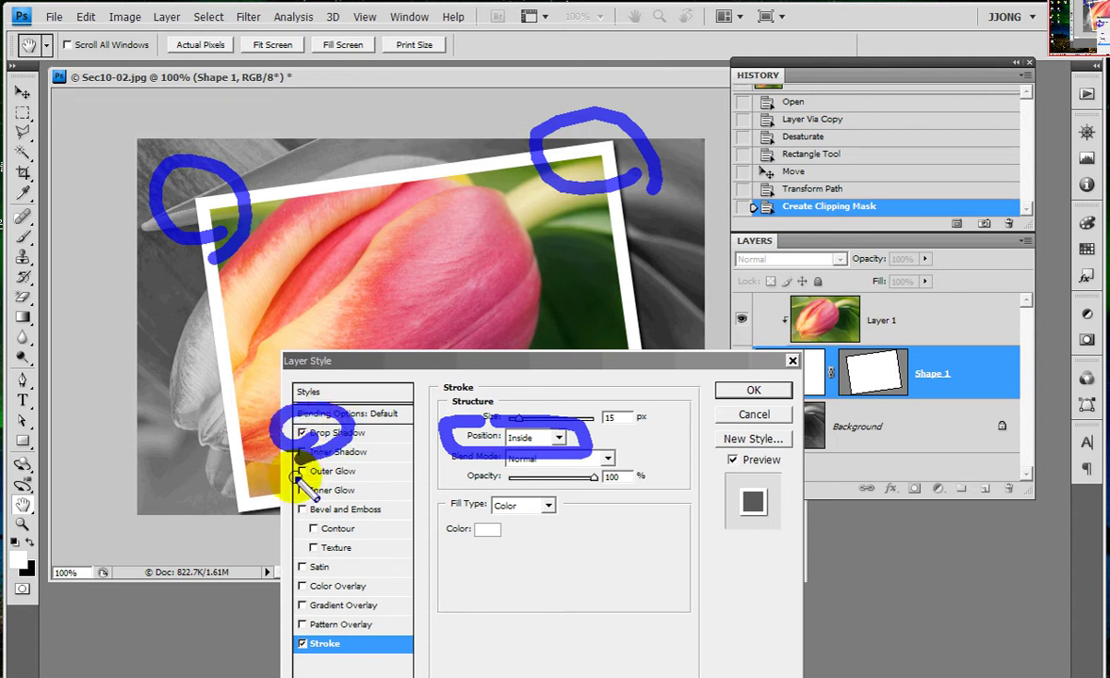
pyautogui.press('Escape')
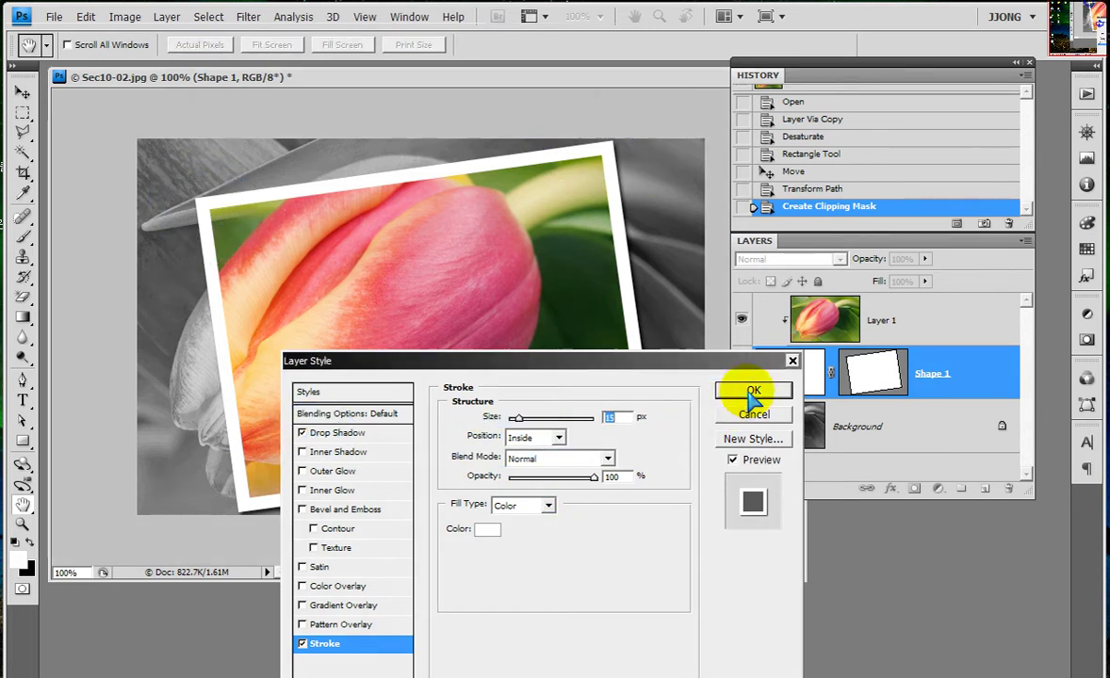
pyautogui.click(753, 391)
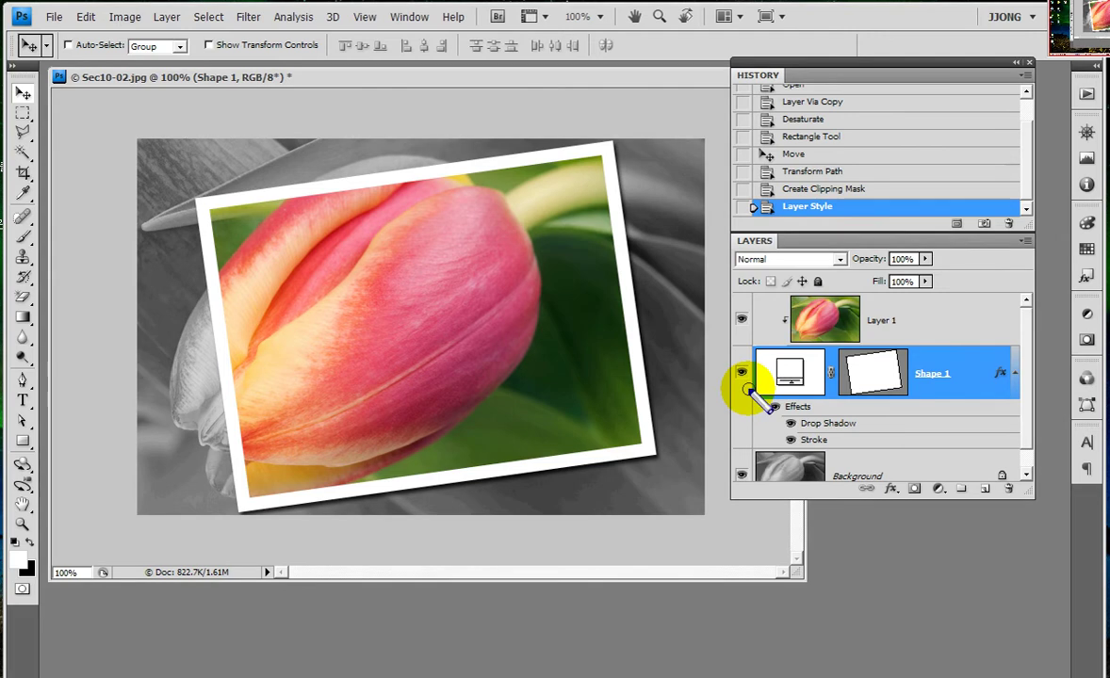
# Close the framed tulip image without saving and bring up the Open dialog on the Sample folder
pyautogui.moveTo(767, 303); pyautogui.dragTo(851, 297)
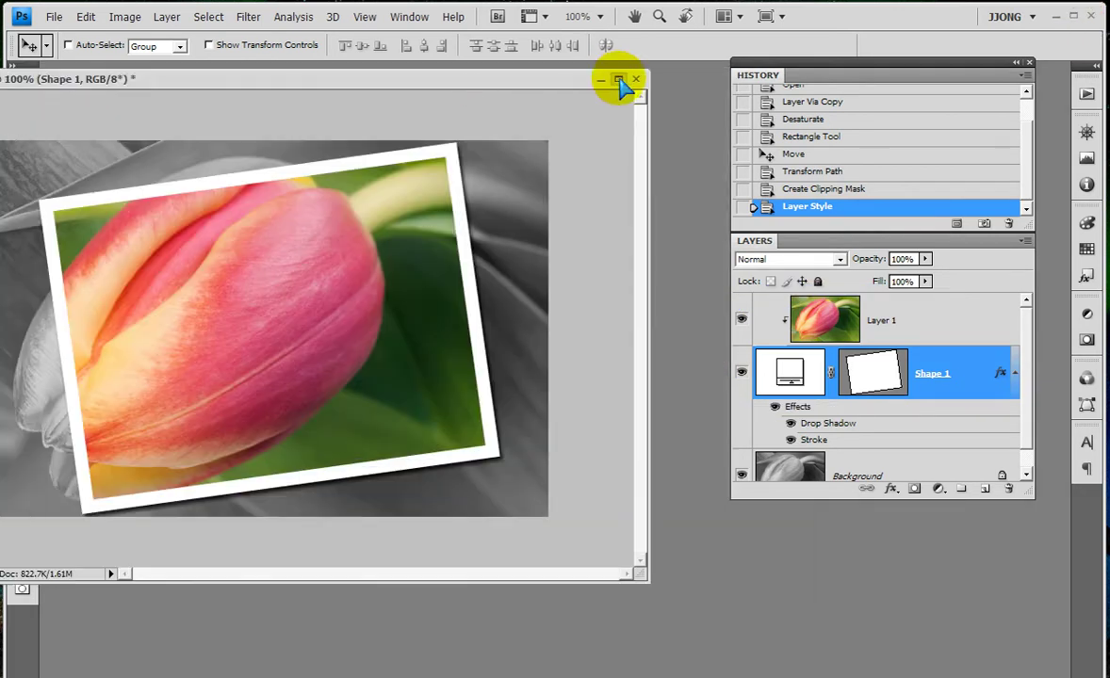
pyautogui.click(626, 81)
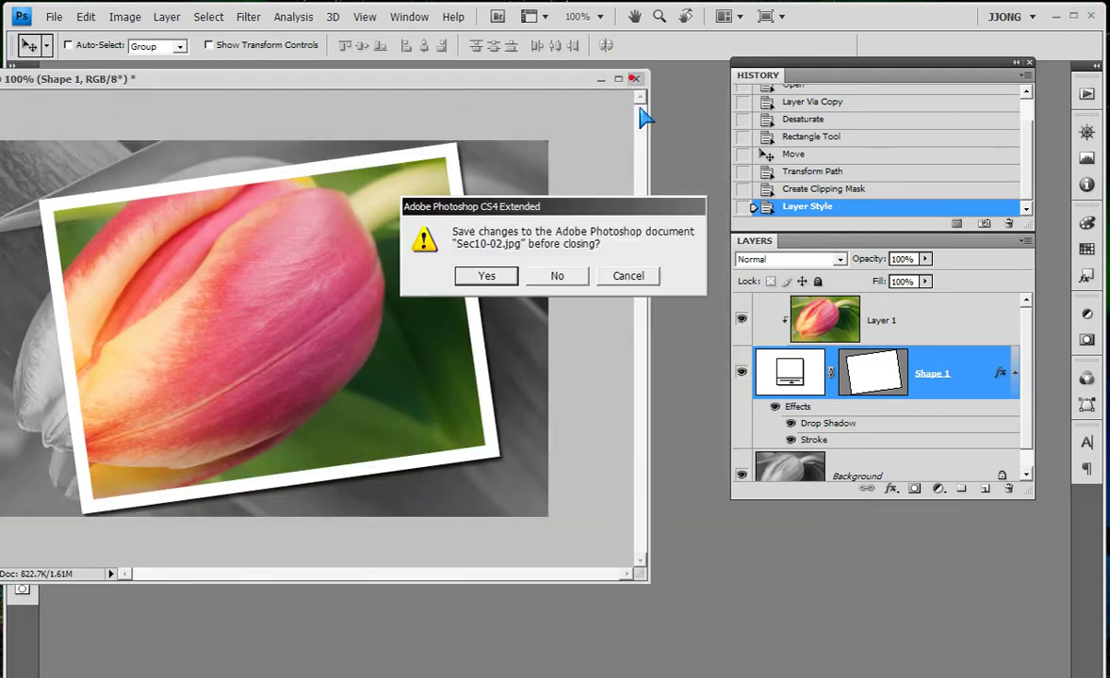
pyautogui.click(575, 279)
pyautogui.moveTo(731, 237); pyautogui.dragTo(768, 243)
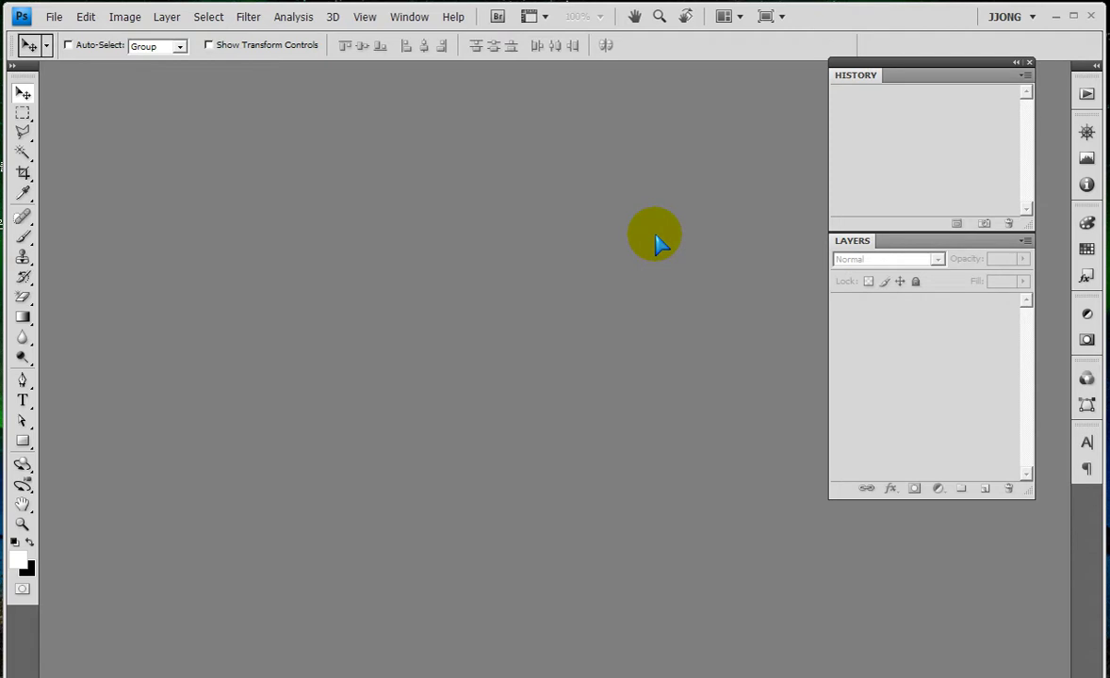
pyautogui.doubleClick(656, 243)
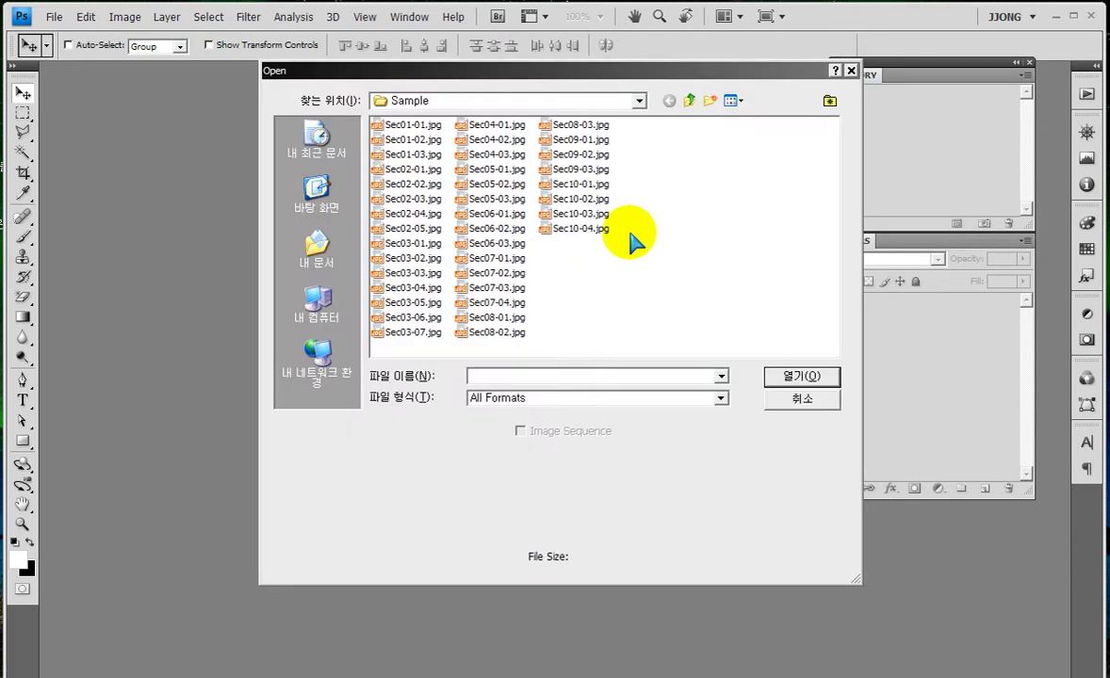
# Open Sec10-03.jpg and Sec10-04.jpg together, each in its own floating window
pyautogui.click(580, 229)
pyautogui.keyDown('shift'); pyautogui.click(585, 214); pyautogui.keyUp('shift')
pyautogui.click(801, 376)
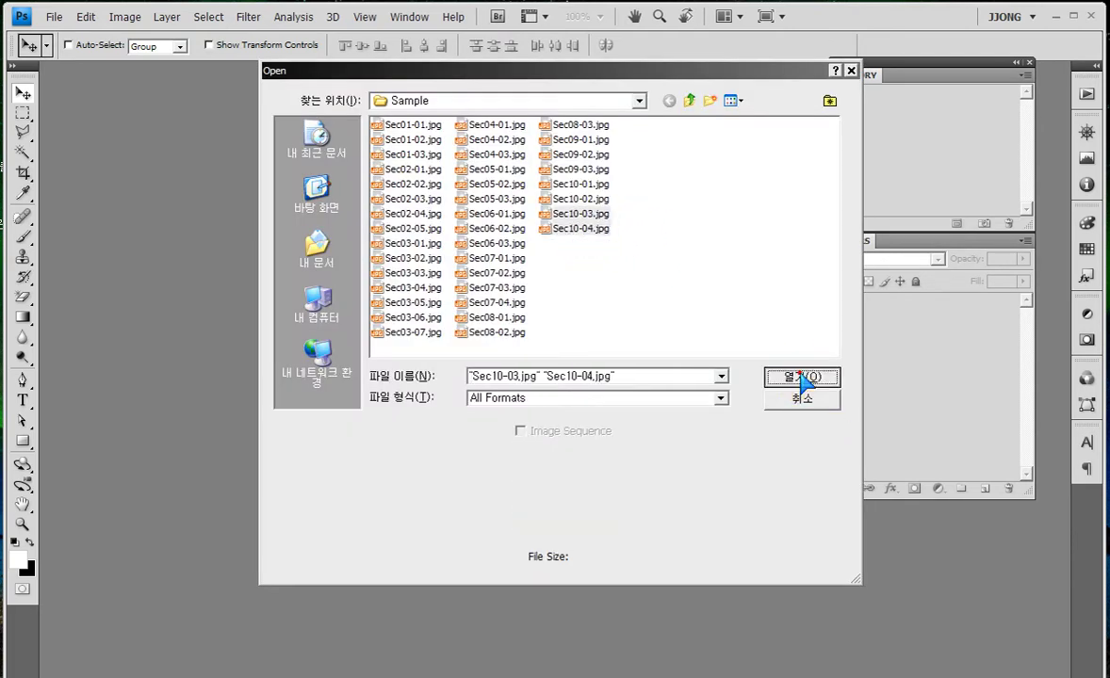
pyautogui.moveTo(130, 75); pyautogui.dragTo(260, 109)
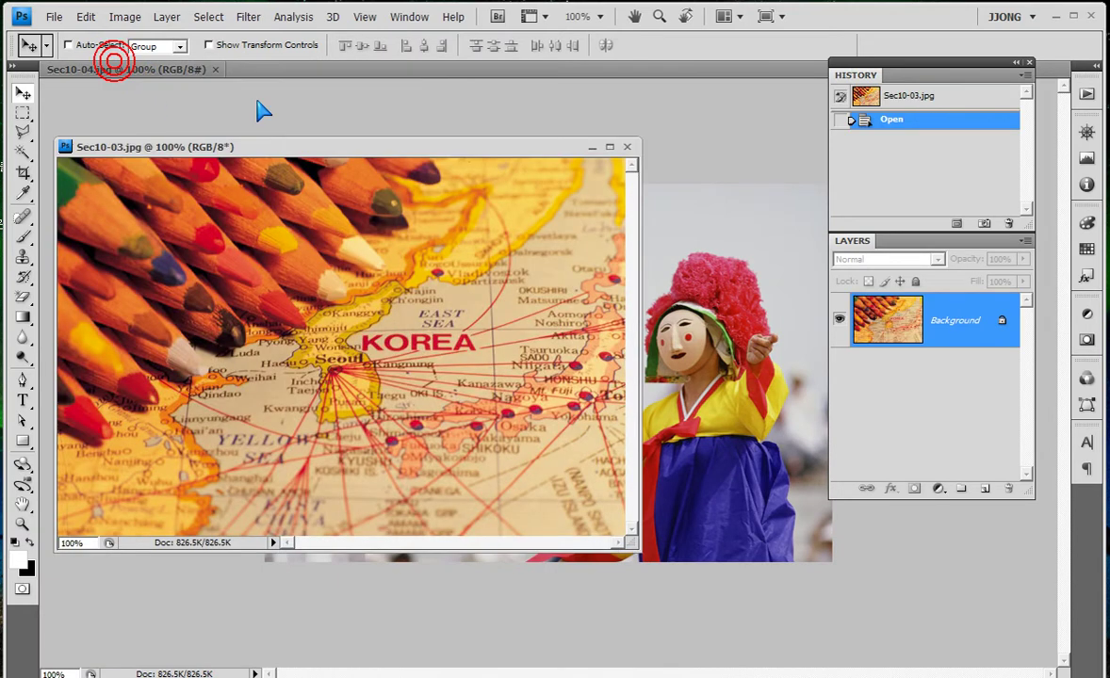
pyautogui.moveTo(132, 68)
pyautogui.mouseDown()
pyautogui.moveTo(660, 212)
pyautogui.moveTo(454, 151)
pyautogui.mouseUp()
# Drag the dancer photo into Sec10-03.jpg and position it over the lower pencils area
pyautogui.moveTo(675, 302)
pyautogui.mouseDown()
pyautogui.moveTo(702, 309)
pyautogui.moveTo(233, 307)
pyautogui.mouseUp()
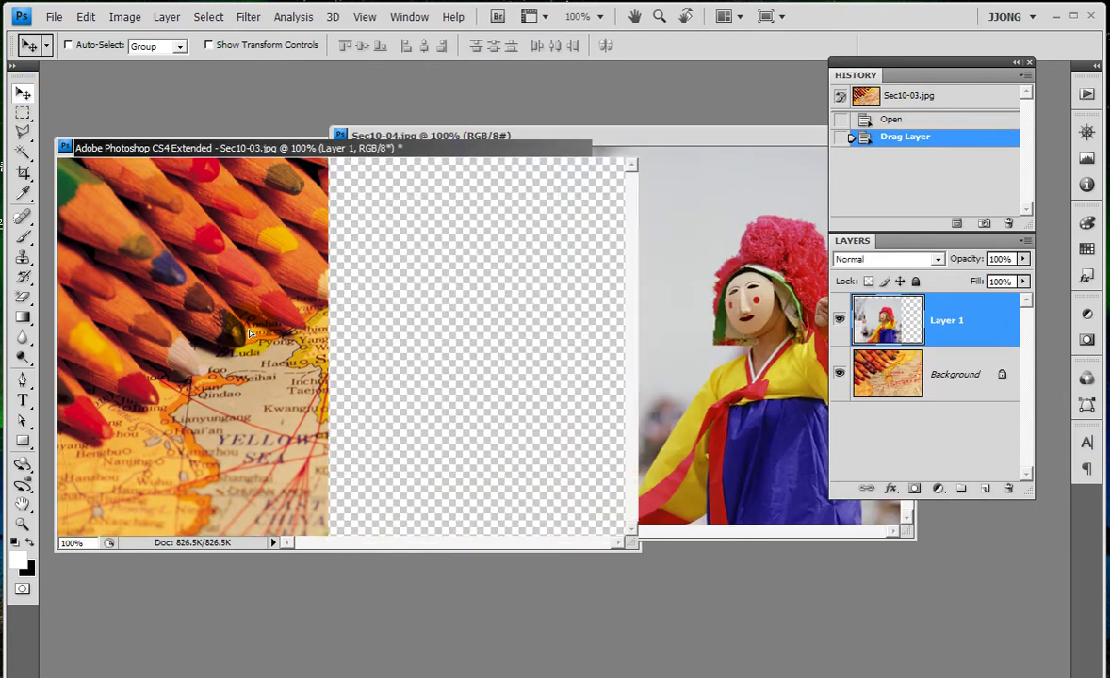
pyautogui.moveTo(709, 143); pyautogui.dragTo(376, 141)
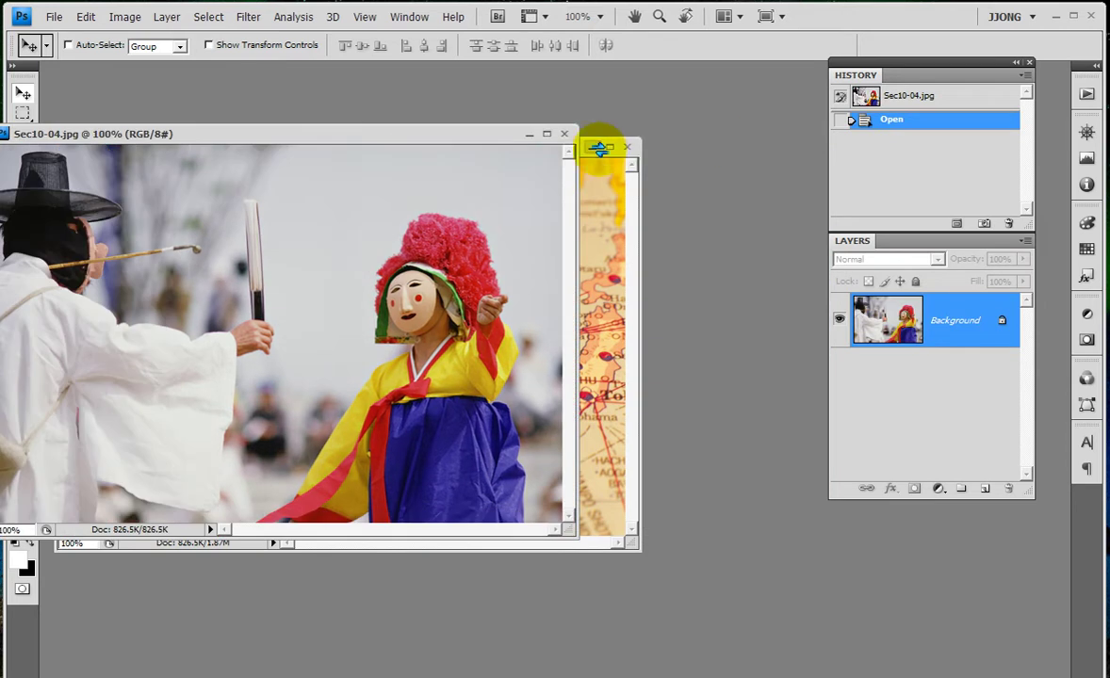
pyautogui.moveTo(639, 546); pyautogui.dragTo(856, 629)
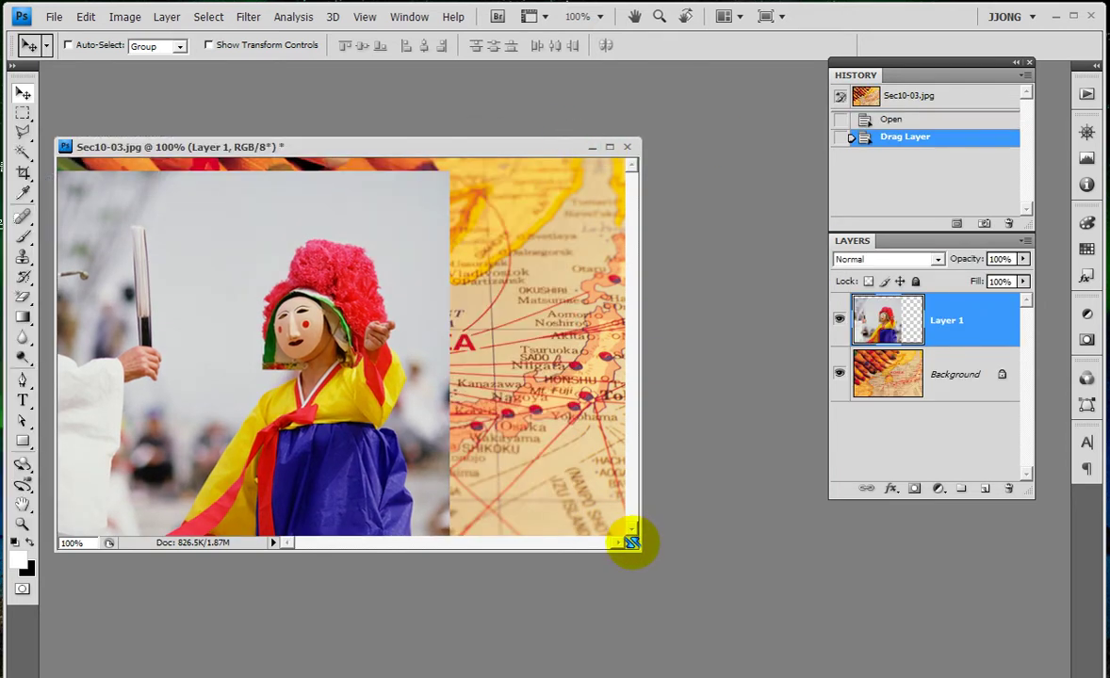
pyautogui.moveTo(375, 378); pyautogui.dragTo(488, 379)
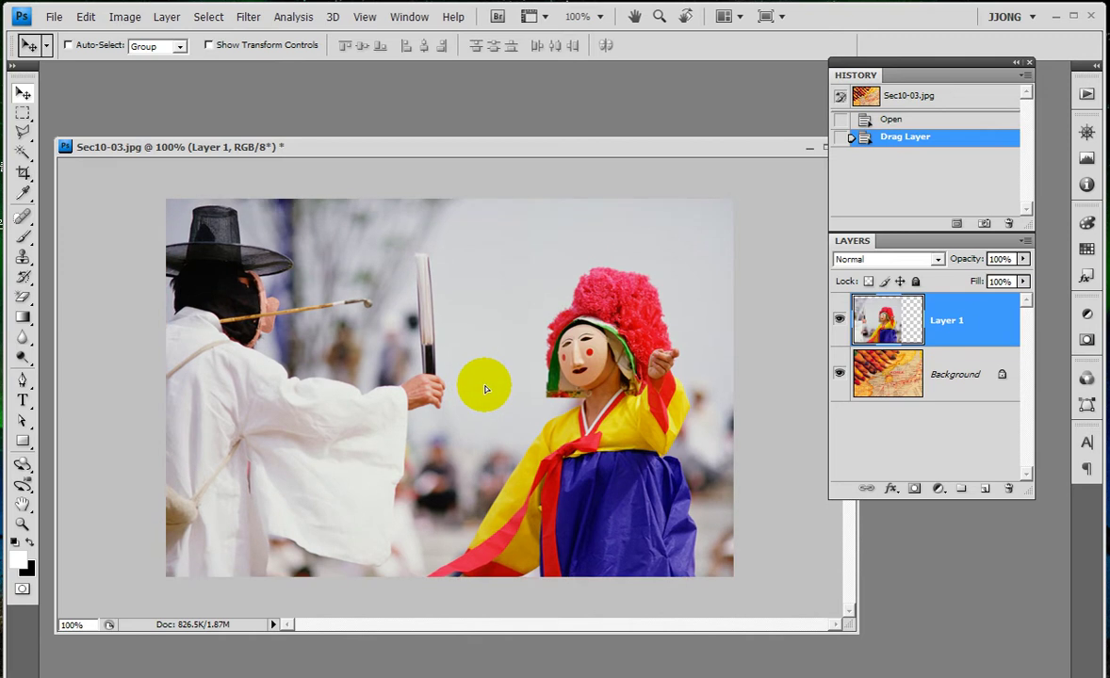
pyautogui.moveTo(488, 379); pyautogui.dragTo(488, 392)
pyautogui.hotkey('shift', 'Down')
pyautogui.hotkey('shift', 'Down')
pyautogui.hotkey('shift', 'Down')
pyautogui.hotkey('shift', 'Down')
pyautogui.hotkey('shift', 'Down')
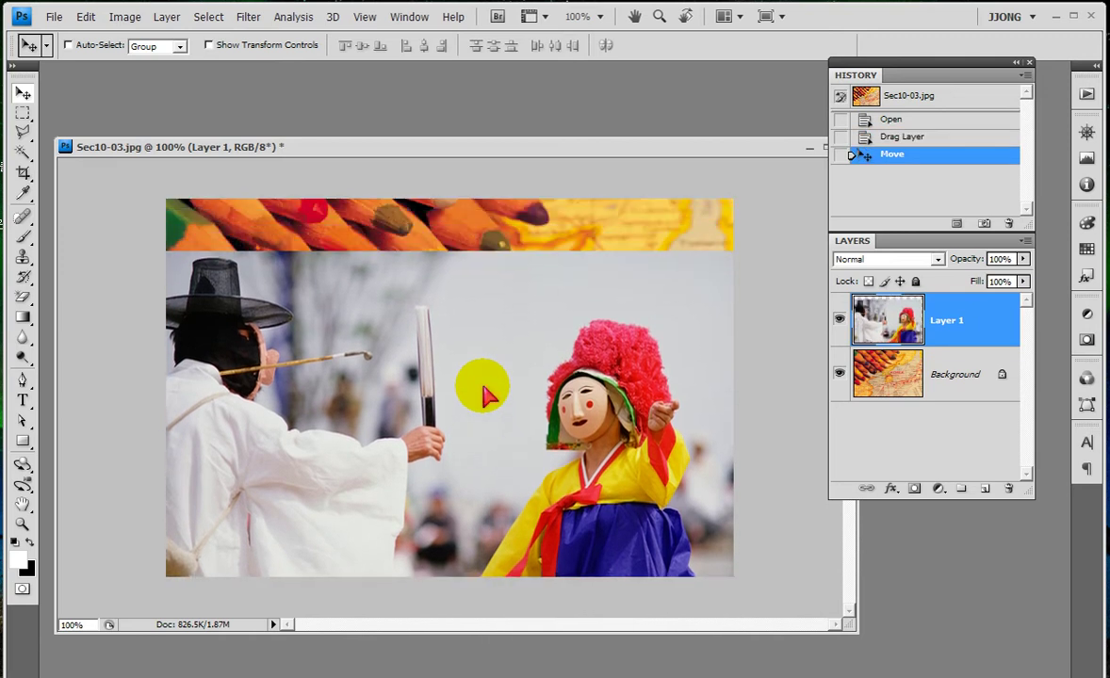
pyautogui.hotkey('shift', 'Down')
pyautogui.hotkey('shift', 'Down')
pyautogui.hotkey('shift', 'Down')
pyautogui.hotkey('shift', 'Down')
pyautogui.hotkey('shift', 'Down')
pyautogui.hotkey('shift', 'Down')
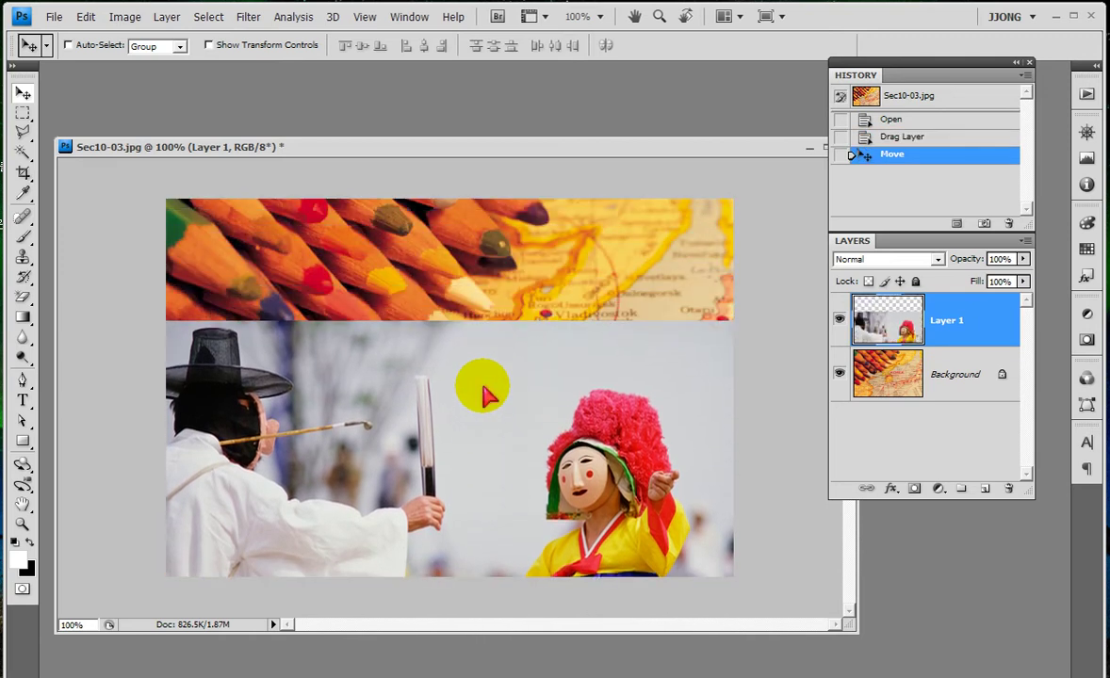
pyautogui.press('Up')
pyautogui.press('Up')
pyautogui.press('Up')
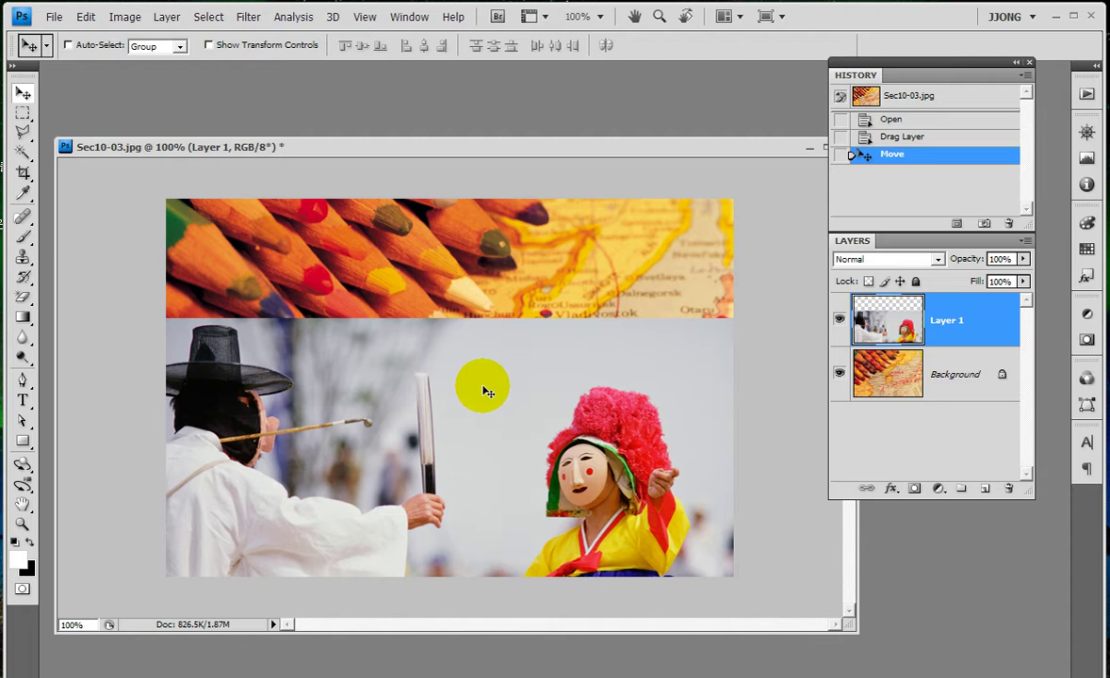
pyautogui.moveTo(828, 500); pyautogui.dragTo(768, 517)
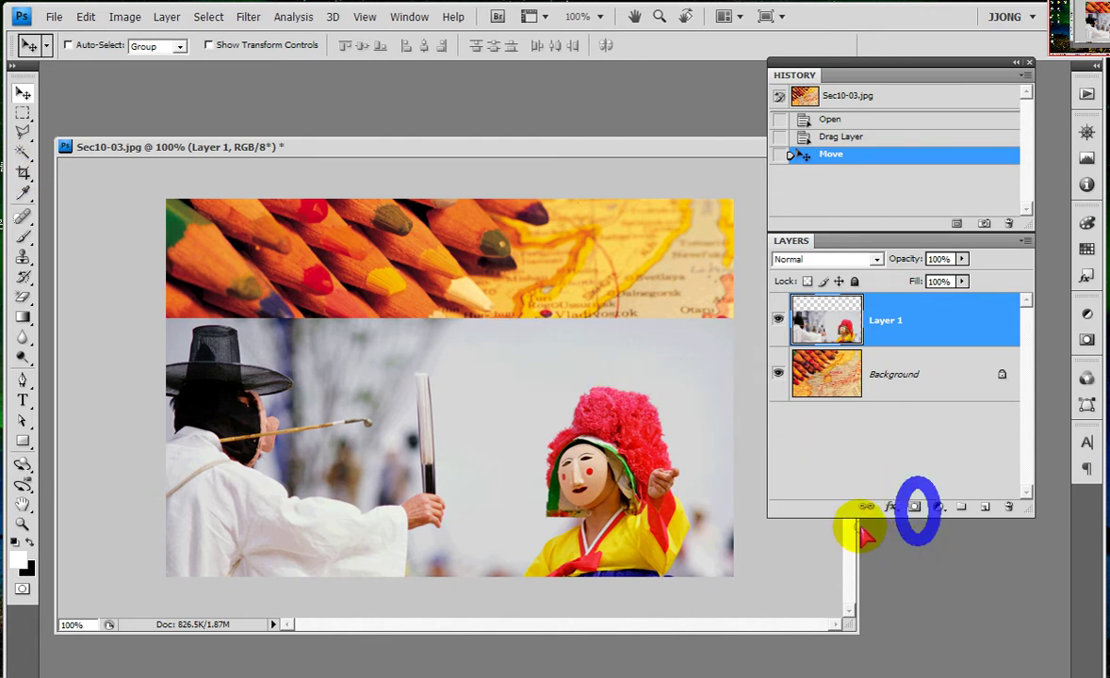
# Add a layer mask to Layer 1 and brush black over its top to reveal pencils and map
pyautogui.click(912, 510)
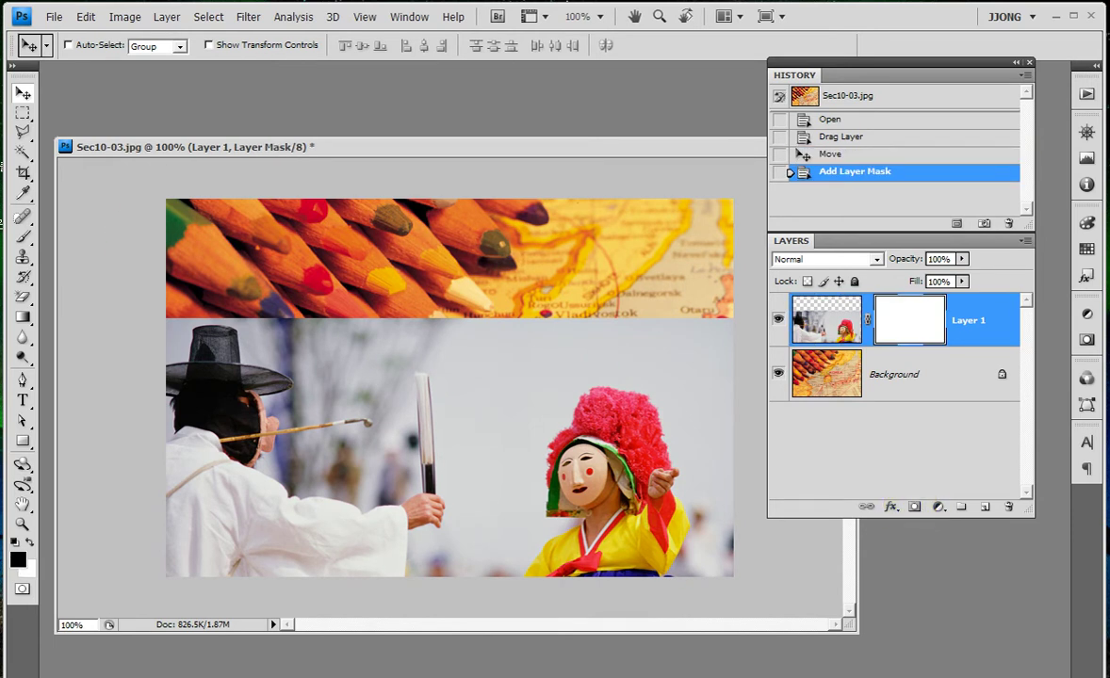
pyautogui.click(23, 236)
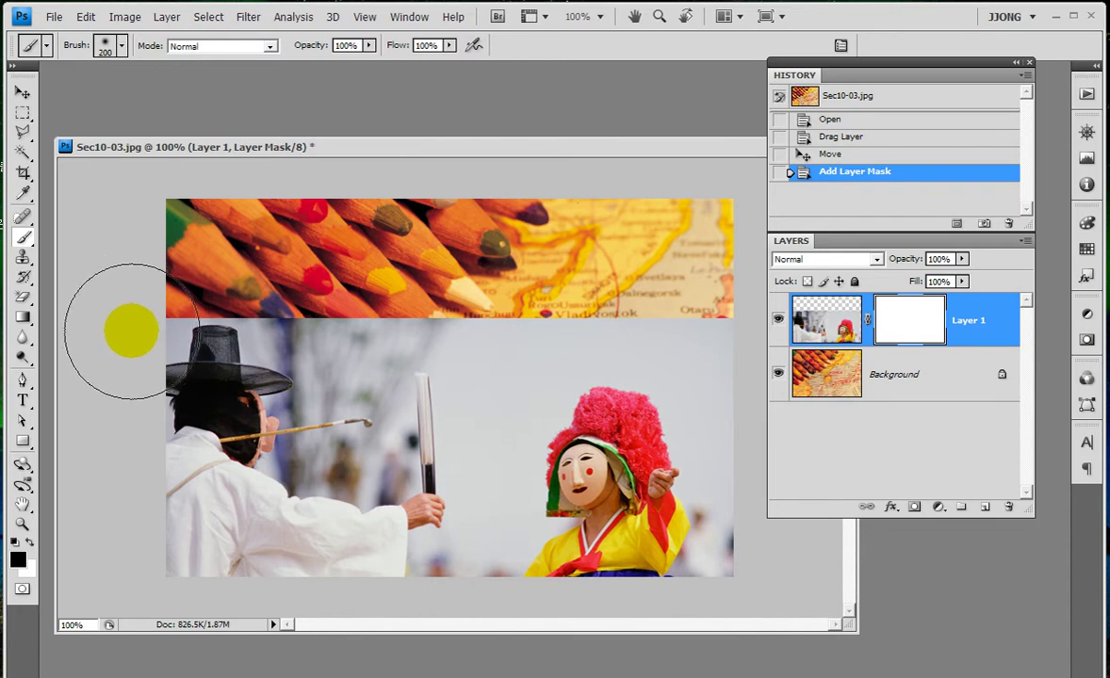
pyautogui.moveTo(151, 288); pyautogui.dragTo(415, 316)
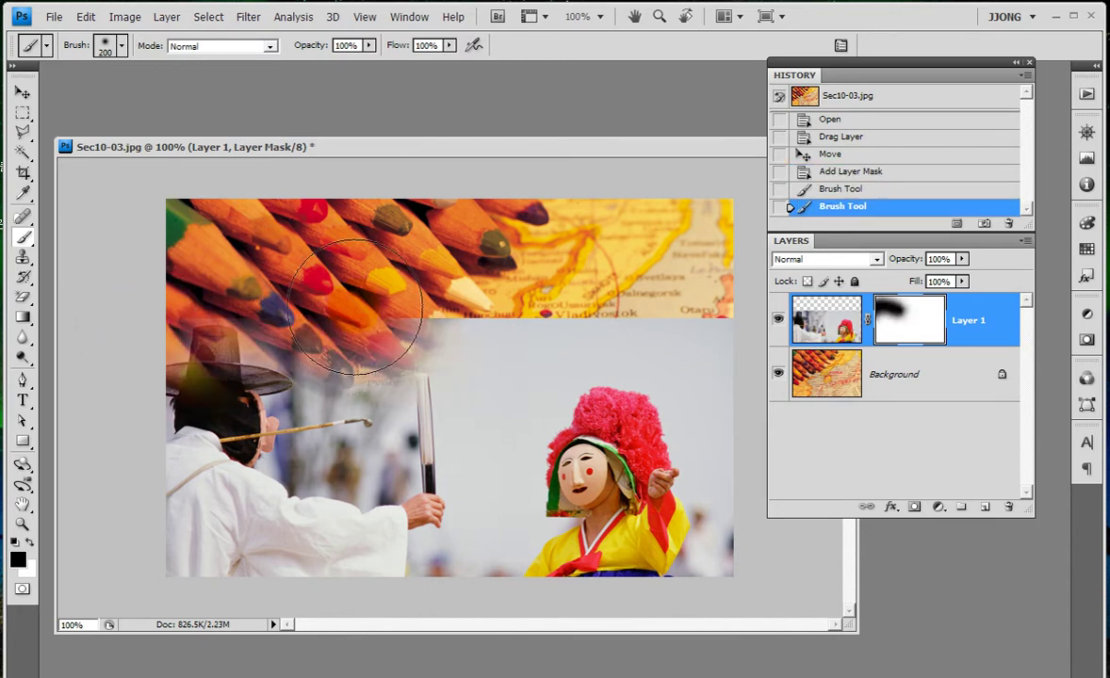
pyautogui.moveTo(282, 311); pyautogui.dragTo(476, 347)
pyautogui.moveTo(396, 377)
pyautogui.mouseDown()
pyautogui.moveTo(563, 322)
pyautogui.moveTo(657, 272)
pyautogui.moveTo(744, 310)
pyautogui.mouseUp()
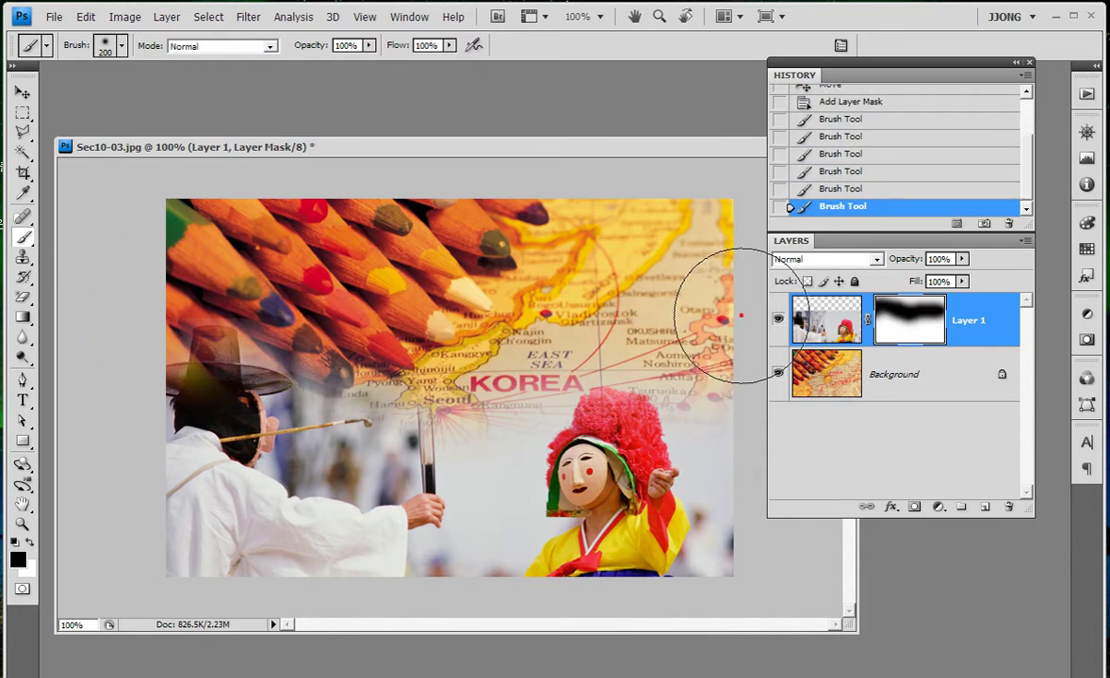
pyautogui.moveTo(409, 318); pyautogui.dragTo(356, 330)
pyautogui.moveTo(243, 236); pyautogui.dragTo(235, 323)
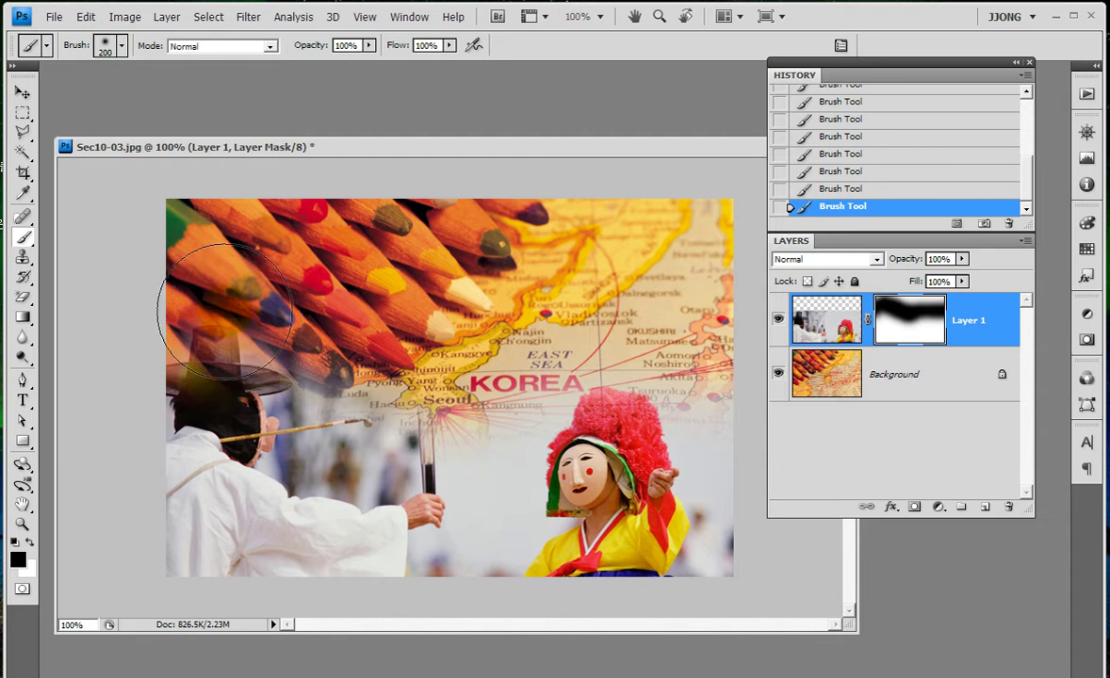
# Hide the Background layer to inspect the fade, then show it again
pyautogui.click(779, 374)
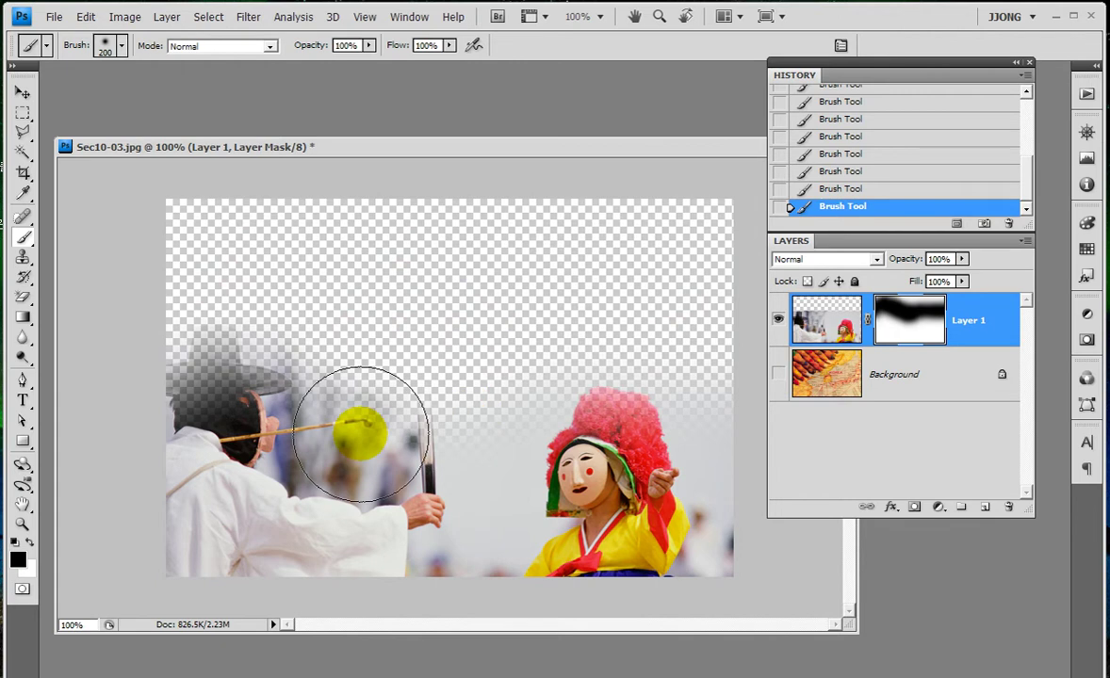
pyautogui.click(363, 400)
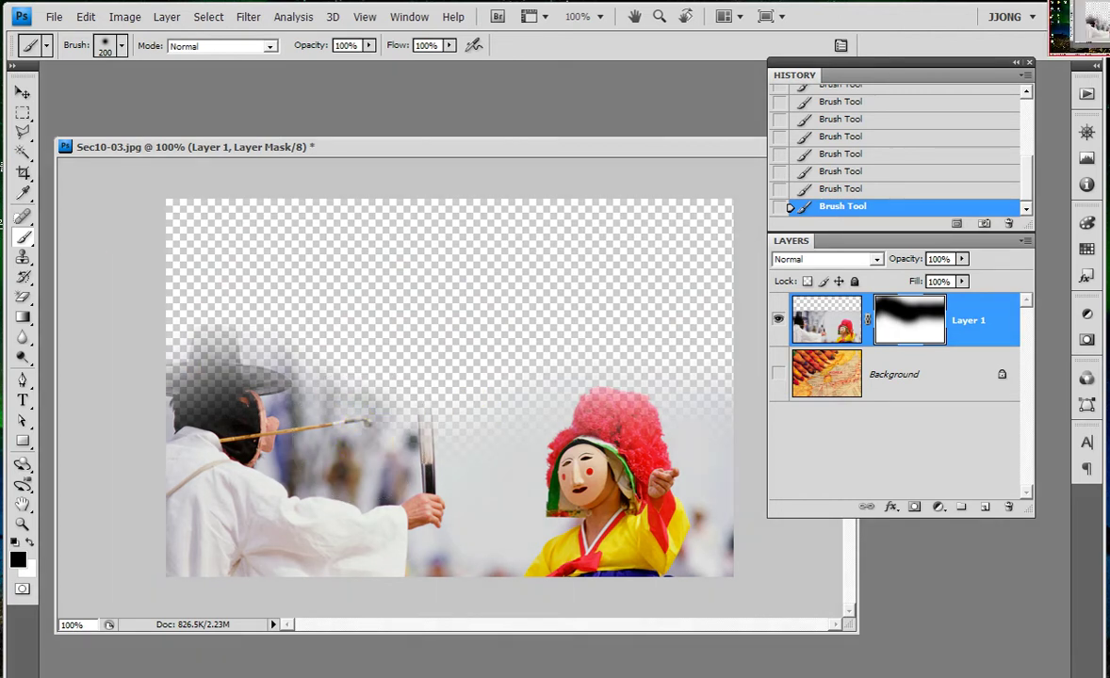
pyautogui.moveTo(205, 264)
pyautogui.mouseDown()
pyautogui.moveTo(615, 370)
pyautogui.moveTo(778, 355)
pyautogui.mouseUp()
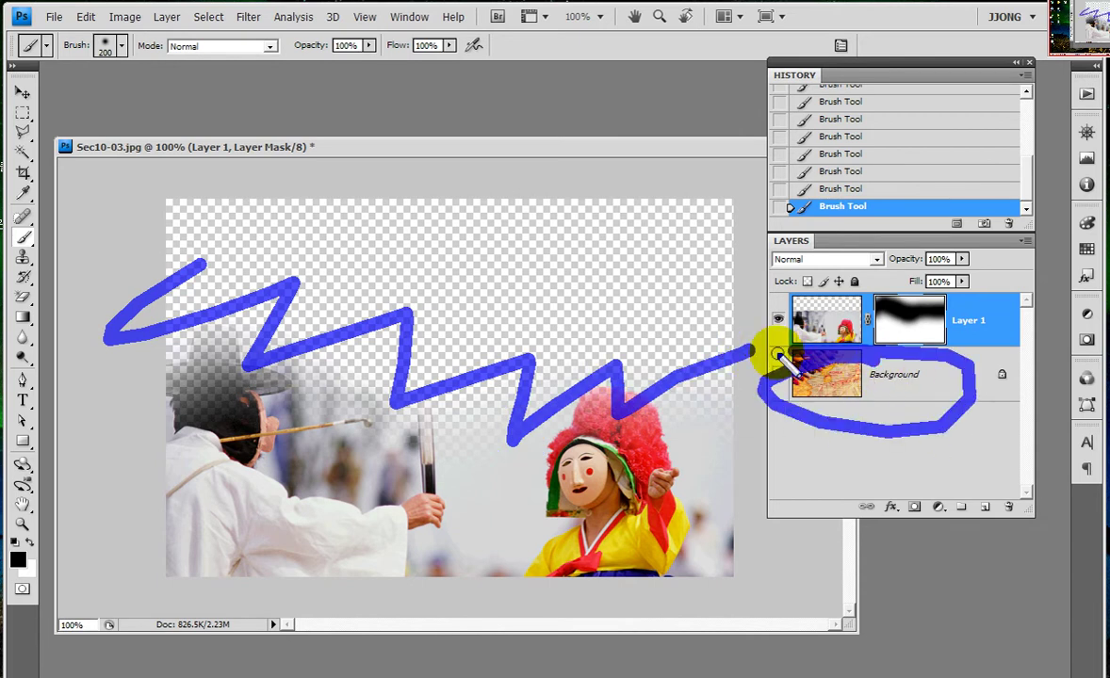
pyautogui.moveTo(979, 216)
pyautogui.mouseDown()
pyautogui.moveTo(904, 292)
pyautogui.moveTo(918, 358)
pyautogui.mouseUp()
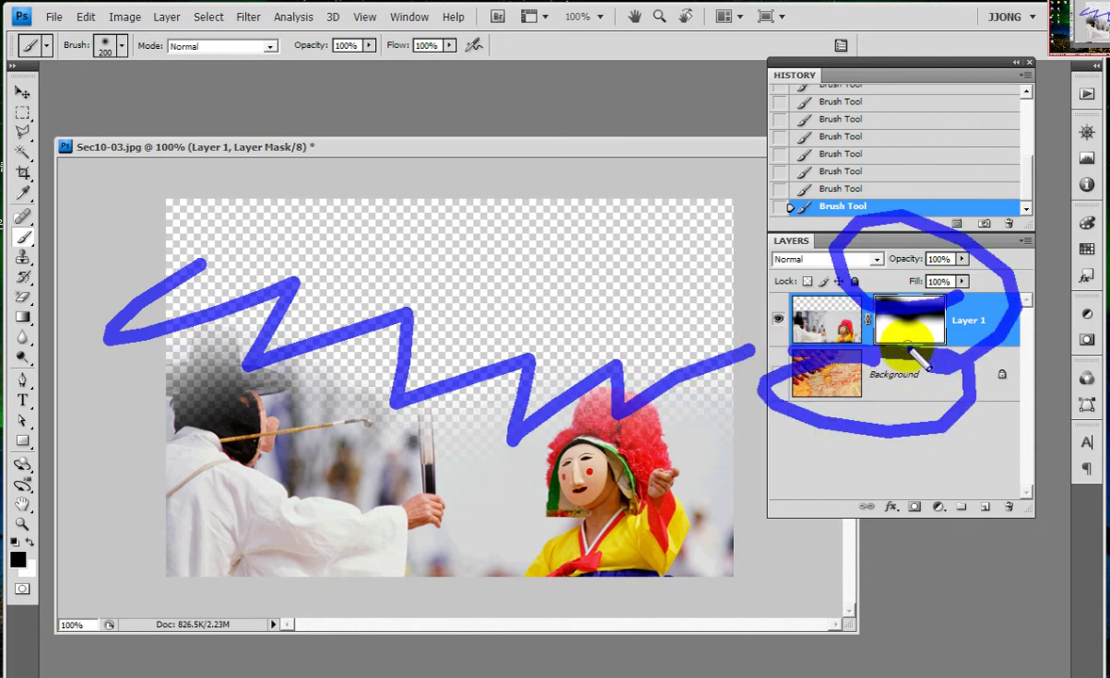
pyautogui.press('Escape')
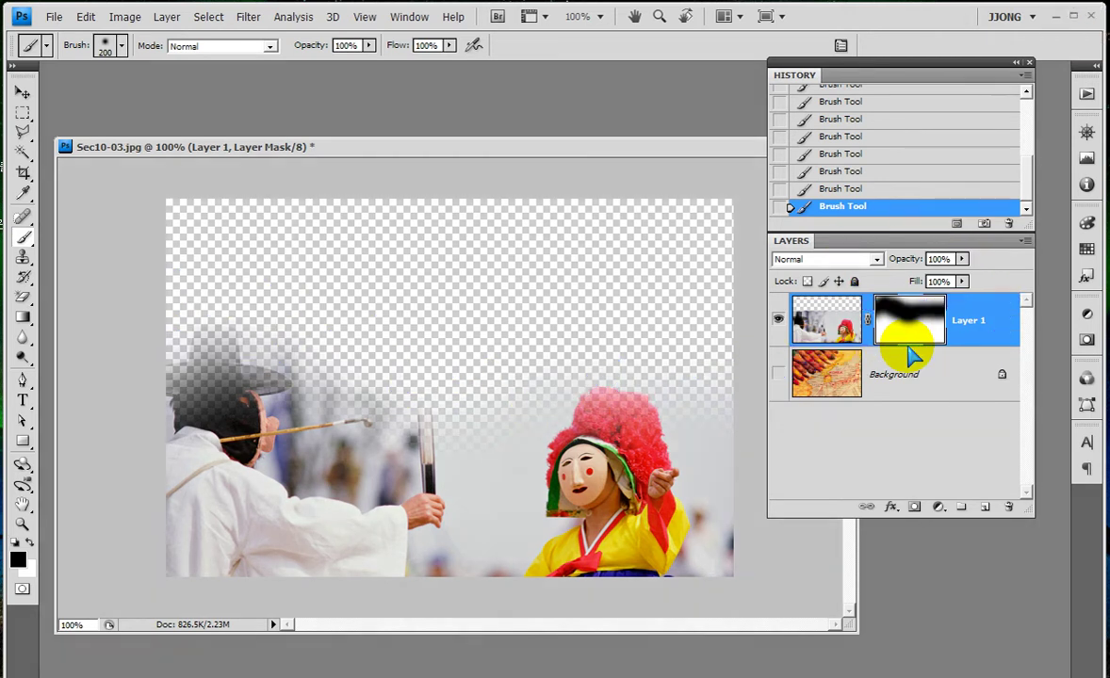
pyautogui.click(779, 373)
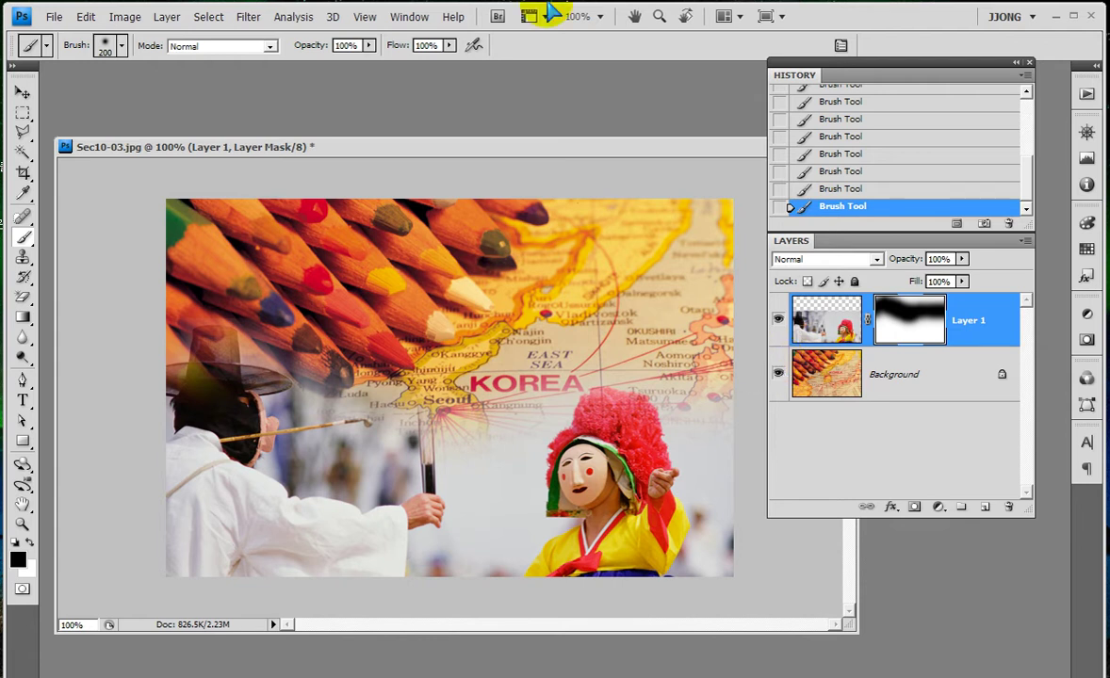
# Type white 'KOREA' text over the pencils
pyautogui.click(30, 543)
pyautogui.click(22, 402)
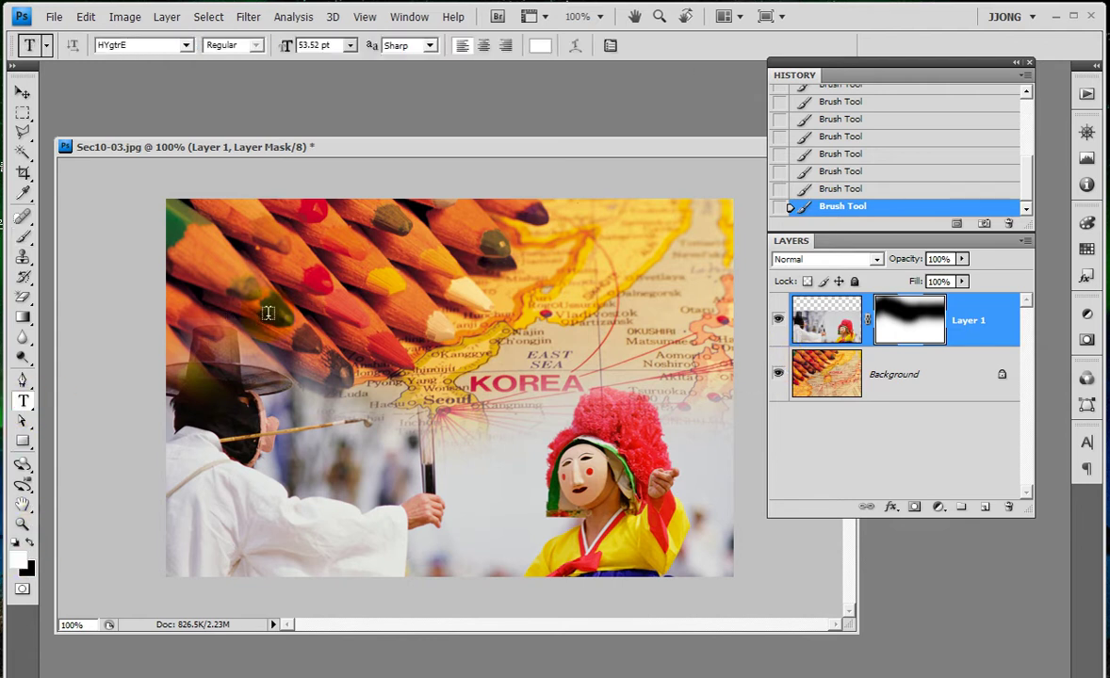
pyautogui.click(253, 314)
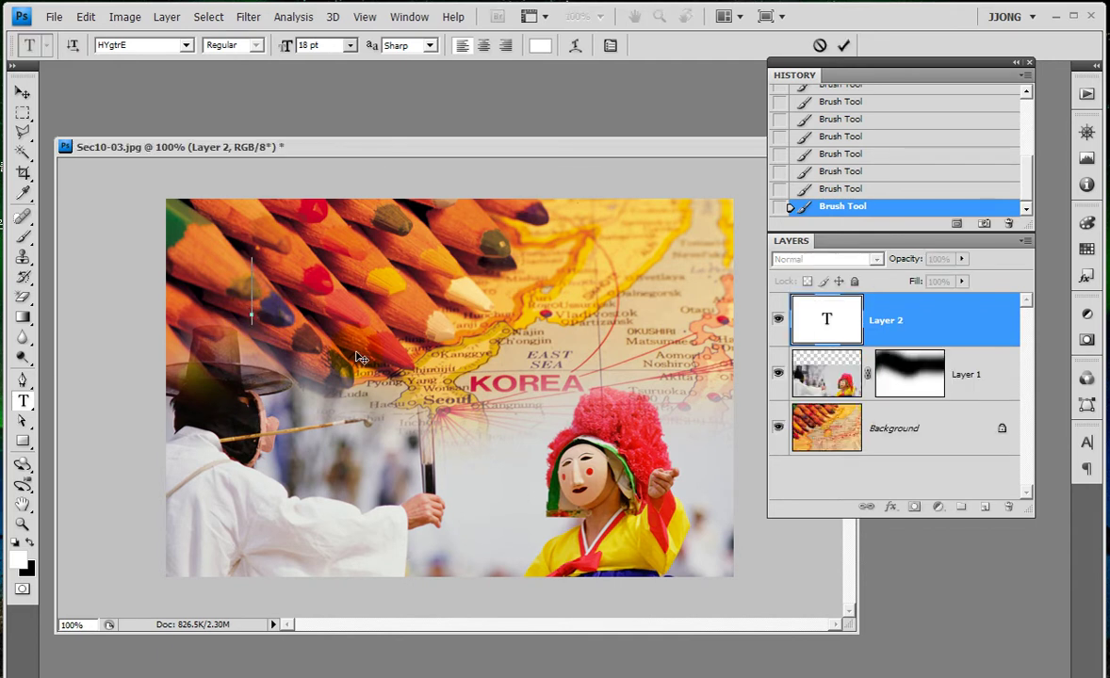
pyautogui.write('KOREA')
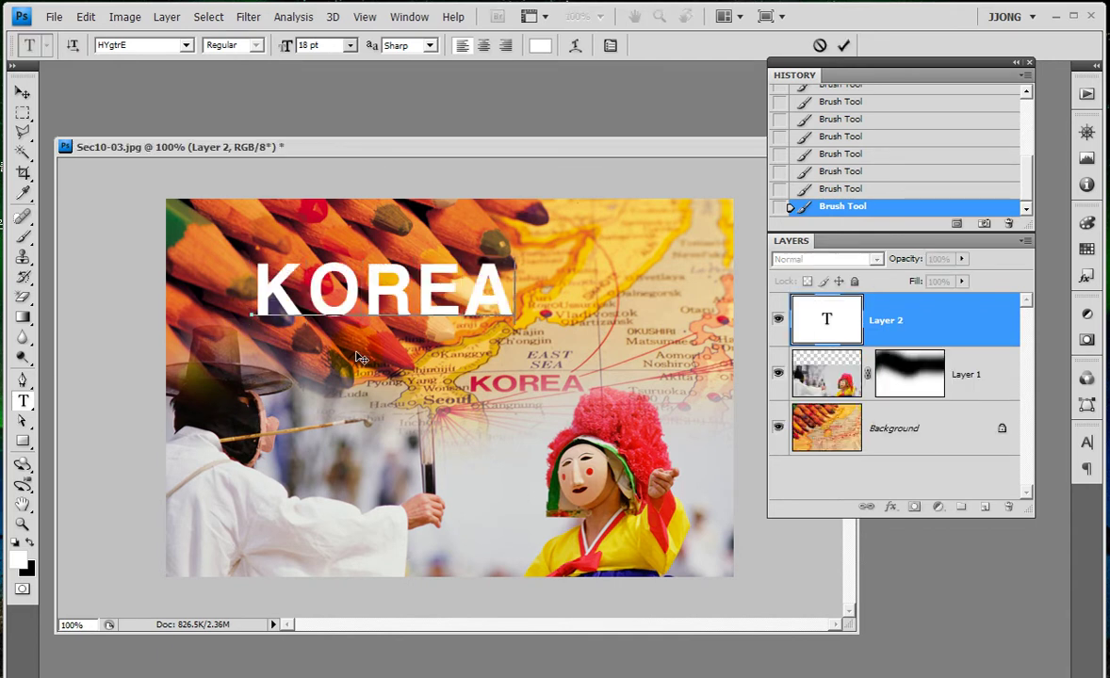
pyautogui.click(22, 93)
# Set the KOREA text in Arial Black
pyautogui.click(24, 399)
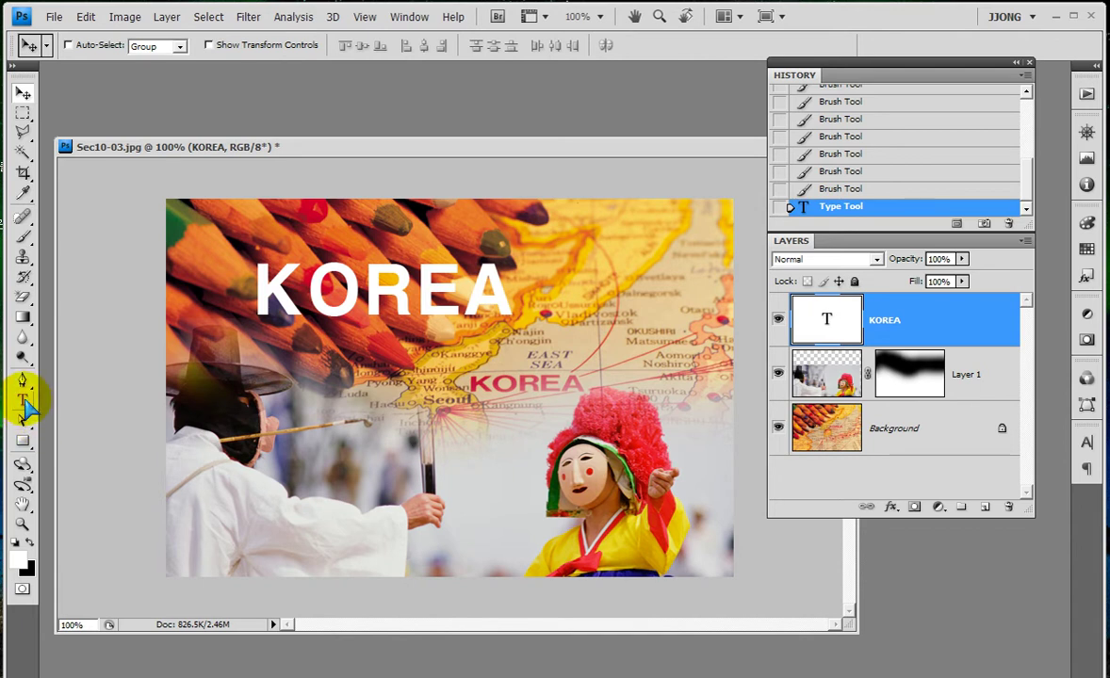
pyautogui.click(186, 45)
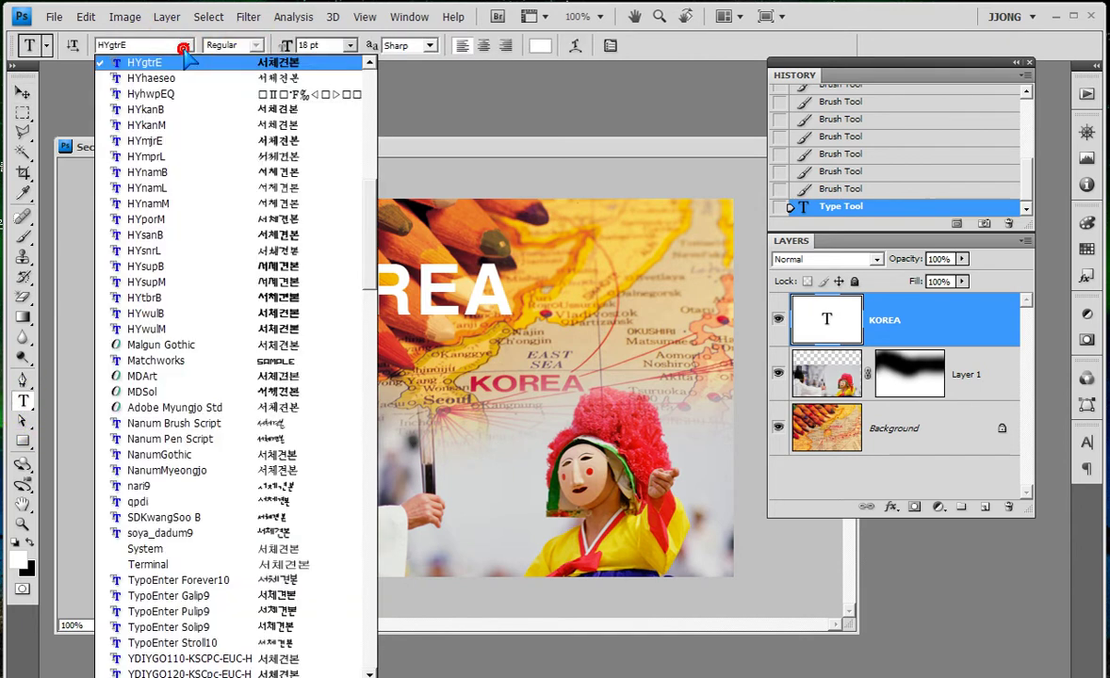
pyautogui.scroll(-10, 363, 320)
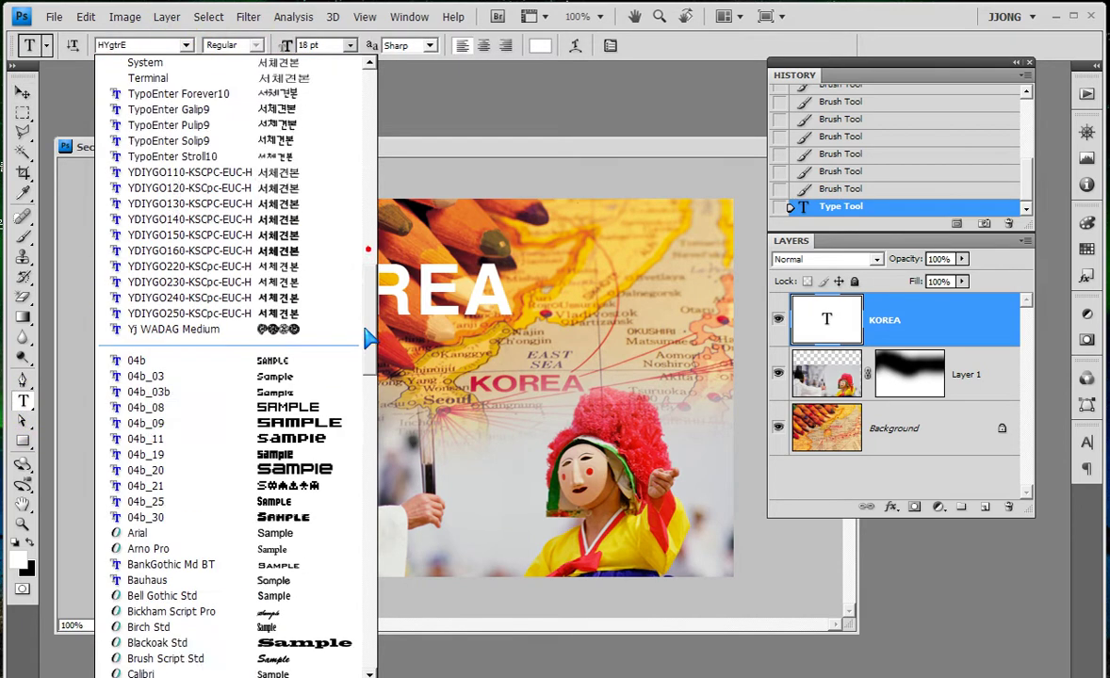
pyautogui.scroll(-2, 368, 363)
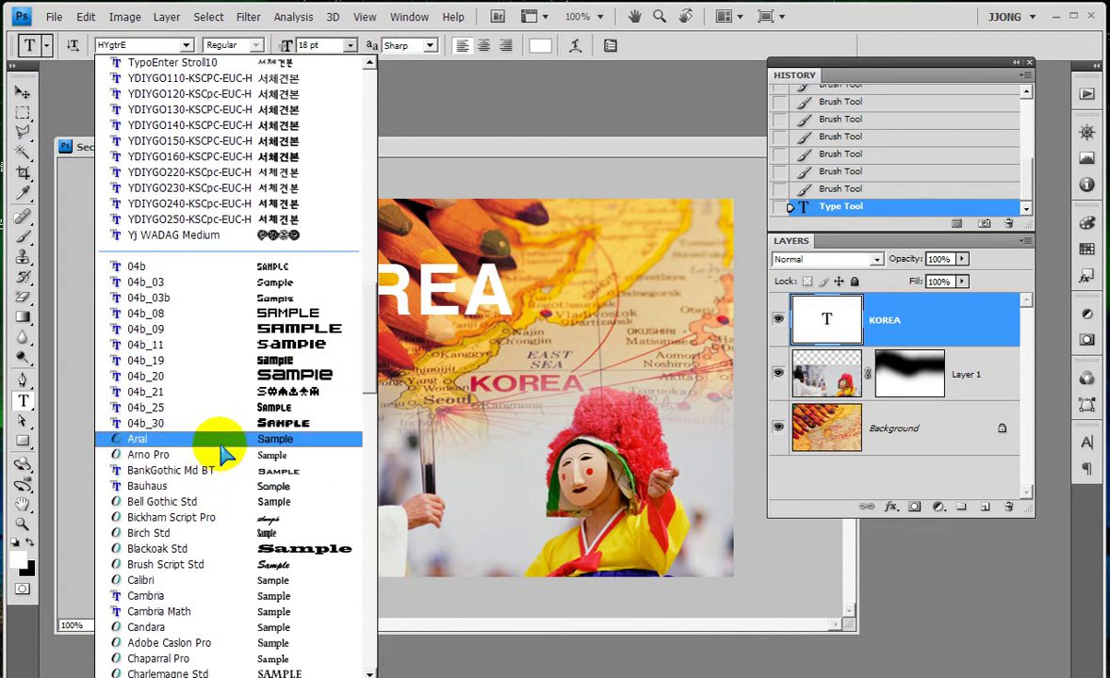
pyautogui.click(207, 439)
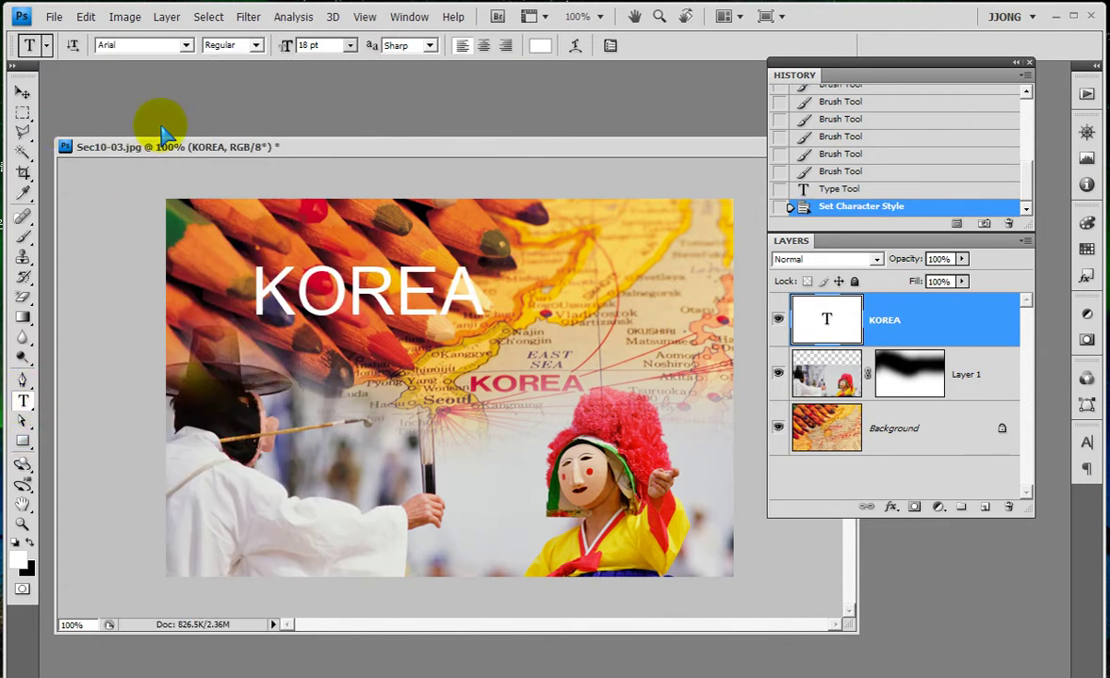
pyautogui.click(256, 46)
pyautogui.click(226, 124)
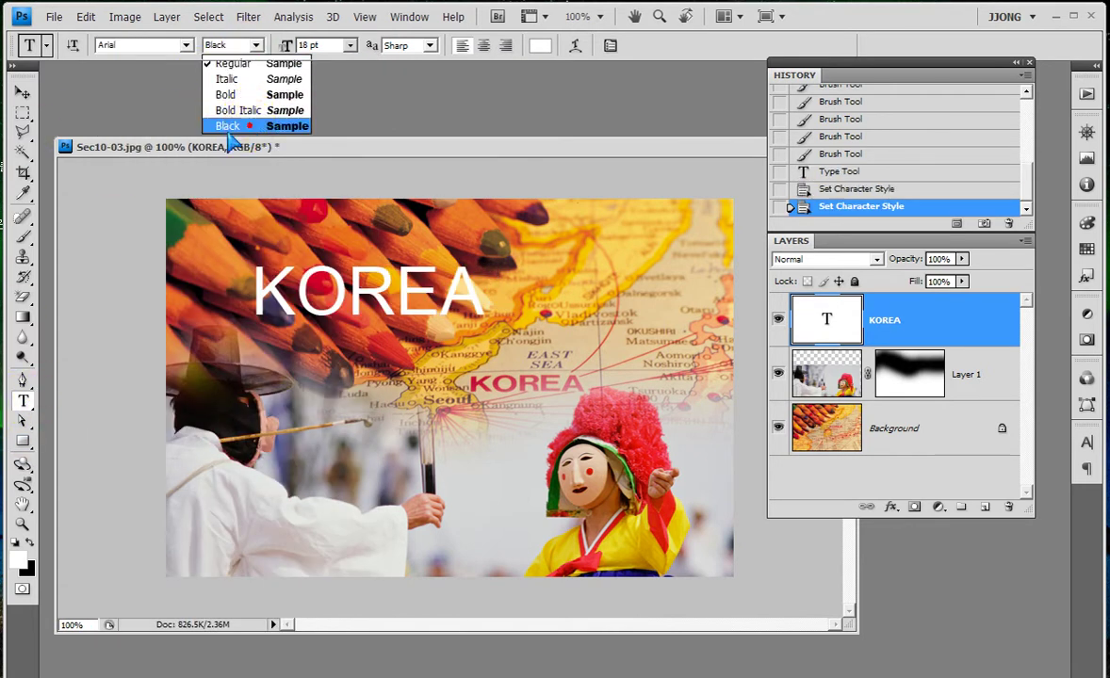
# Shift the KOREA text slightly left and down
pyautogui.click(22, 92)
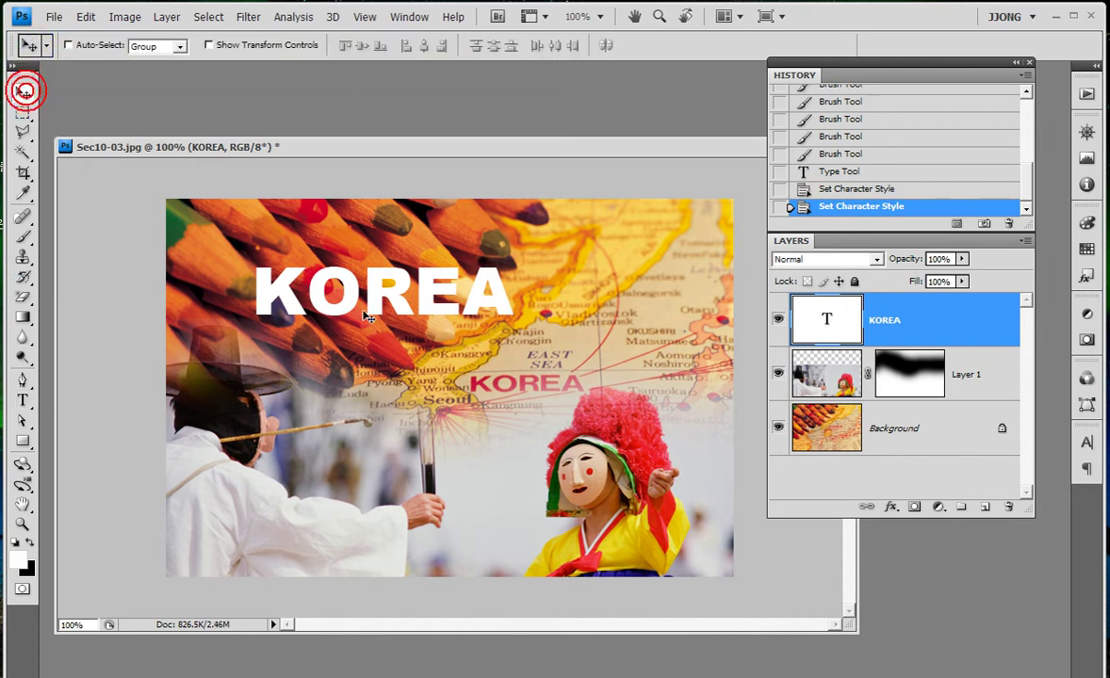
pyautogui.hotkey('ctrl', 't')
pyautogui.moveTo(509, 330); pyautogui.dragTo(484, 355)
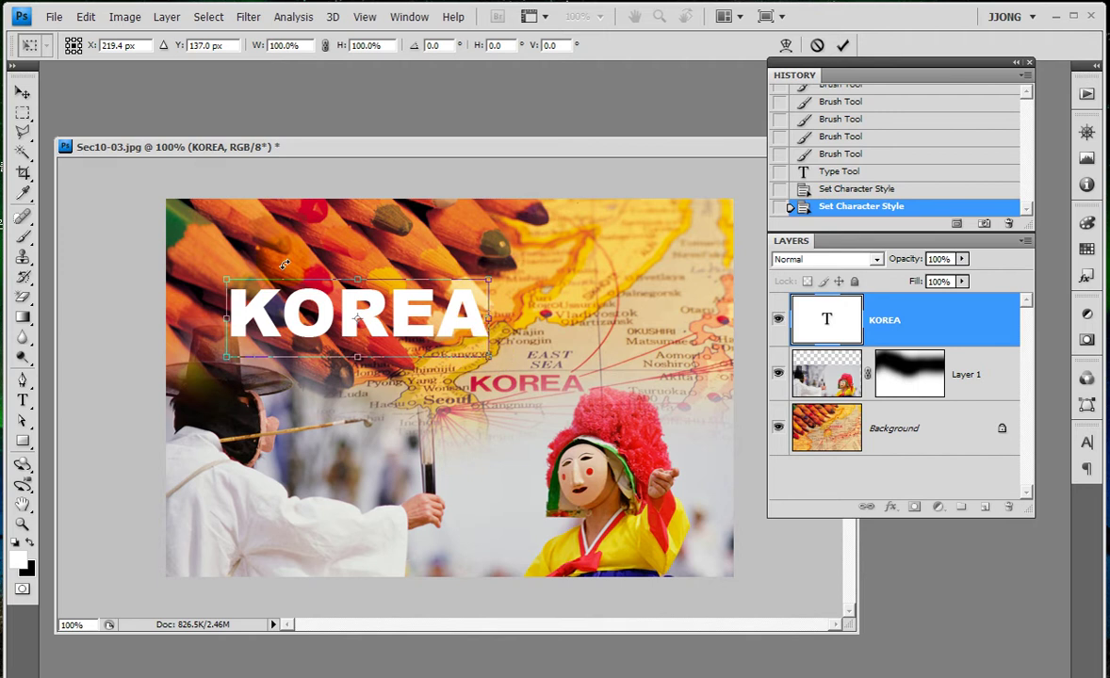
pyautogui.click(23, 399)
pyautogui.press('Return')
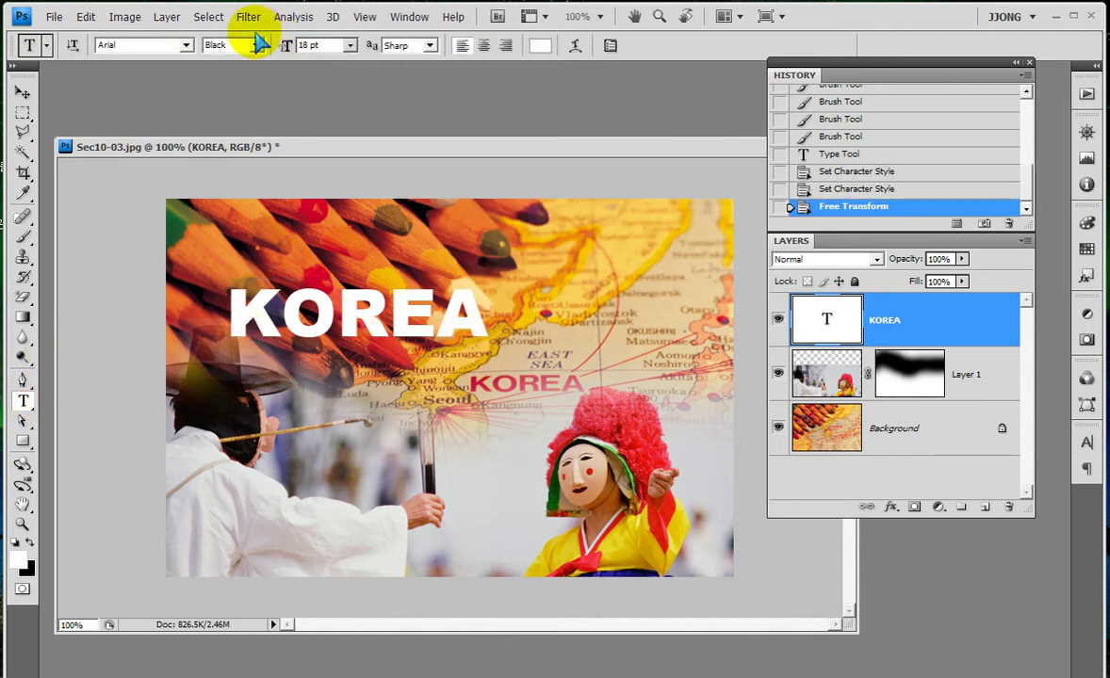
# Change the KOREA font to Cambria Bold
pyautogui.click(173, 45)
pyautogui.click(185, 45)
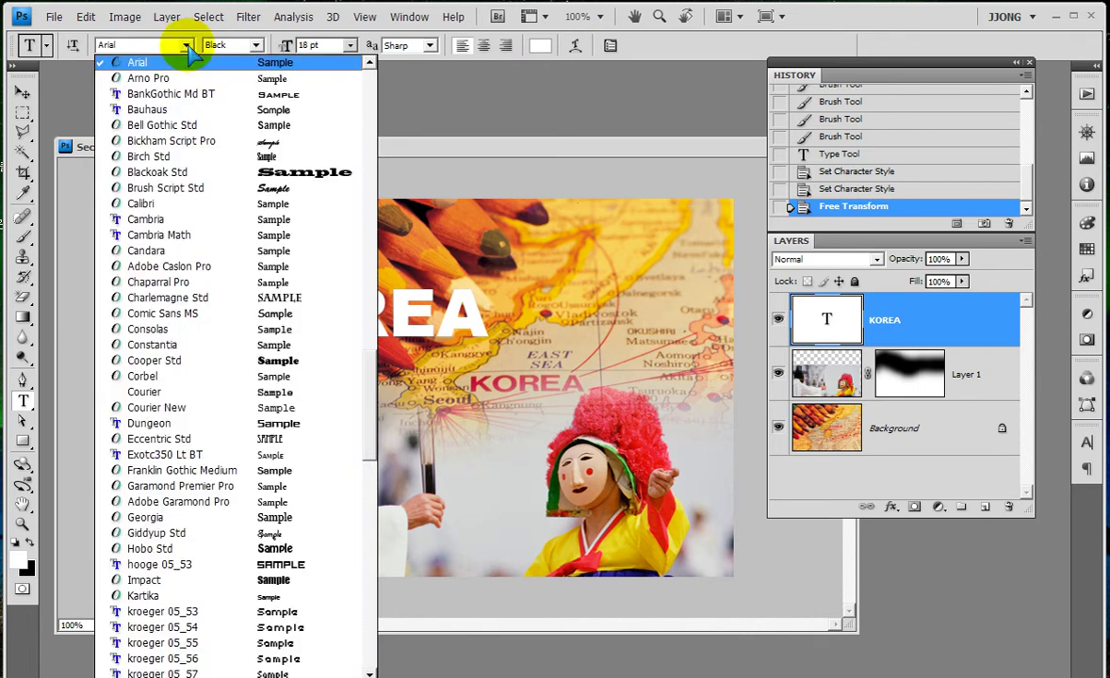
pyautogui.click(203, 220)
pyautogui.click(257, 45)
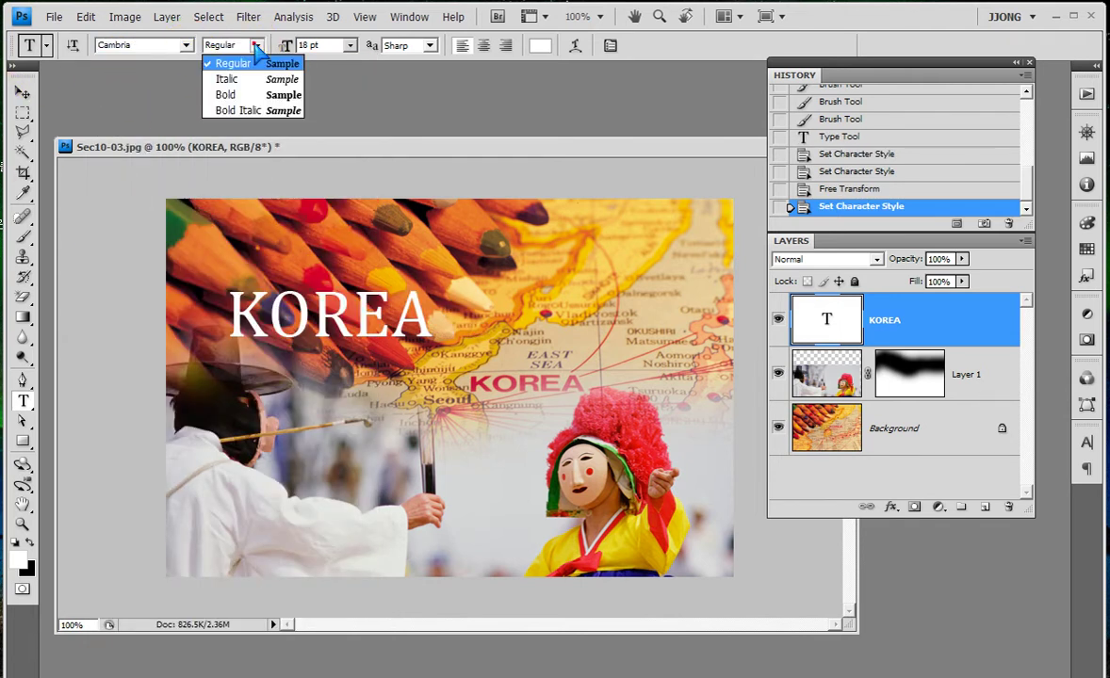
pyautogui.click(243, 94)
pyautogui.click(240, 97)
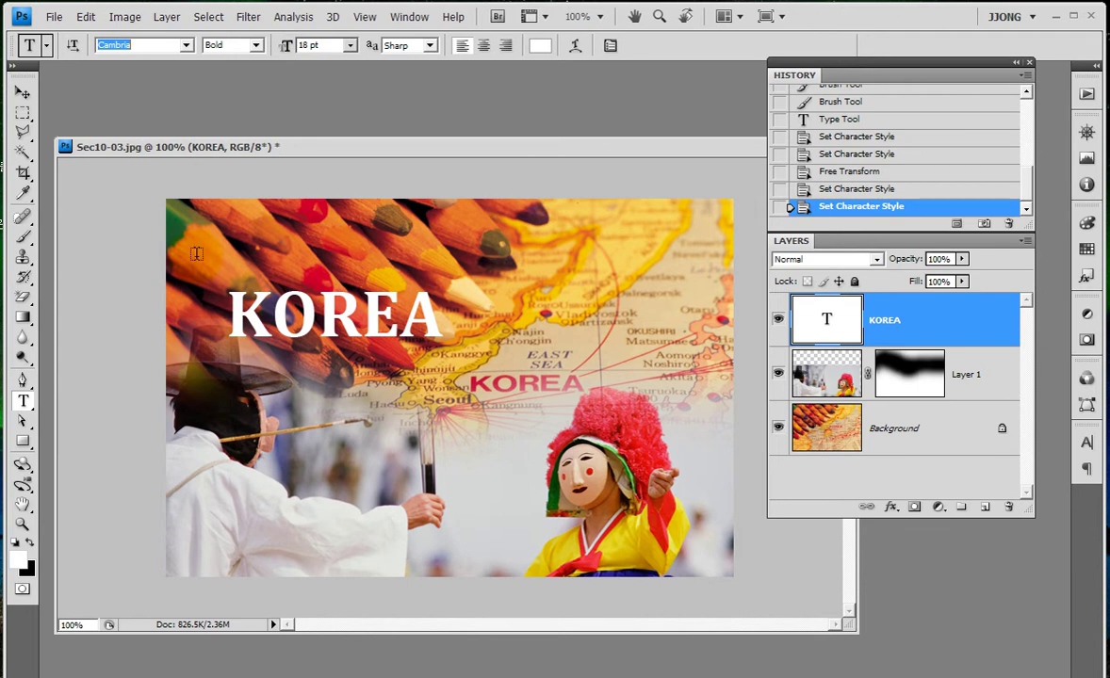
# Enlarge KOREA to about 25.42 pt and move it toward the upper-left
pyautogui.hotkey('ctrl', 't')
pyautogui.moveTo(443, 349); pyautogui.dragTo(533, 379)
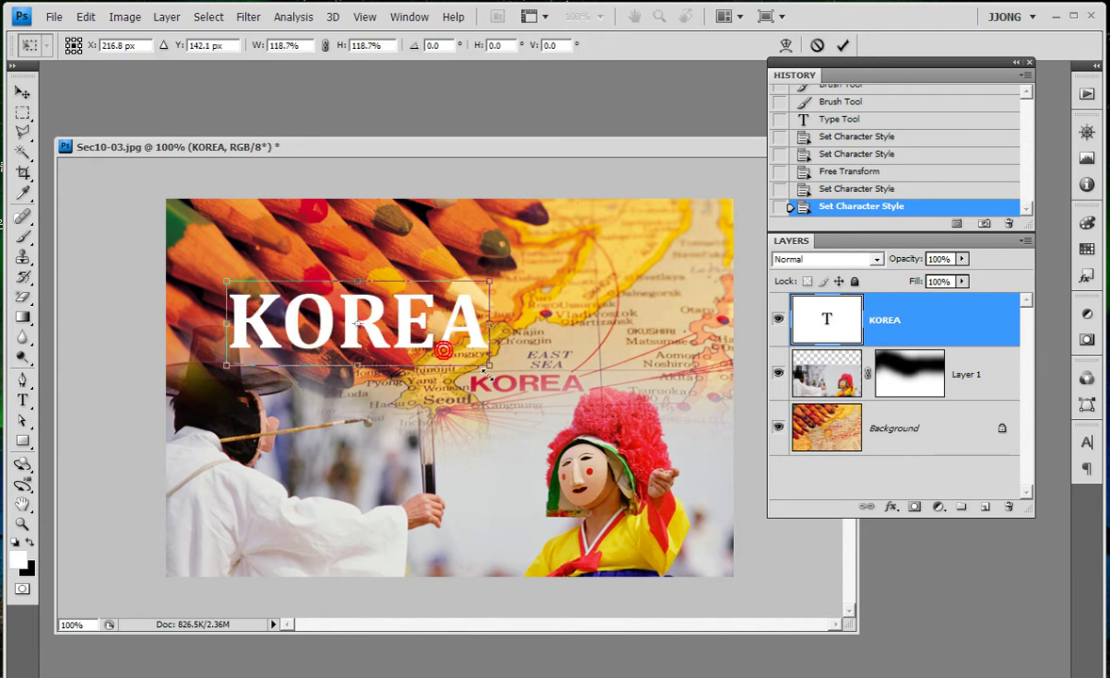
pyautogui.press('Return')
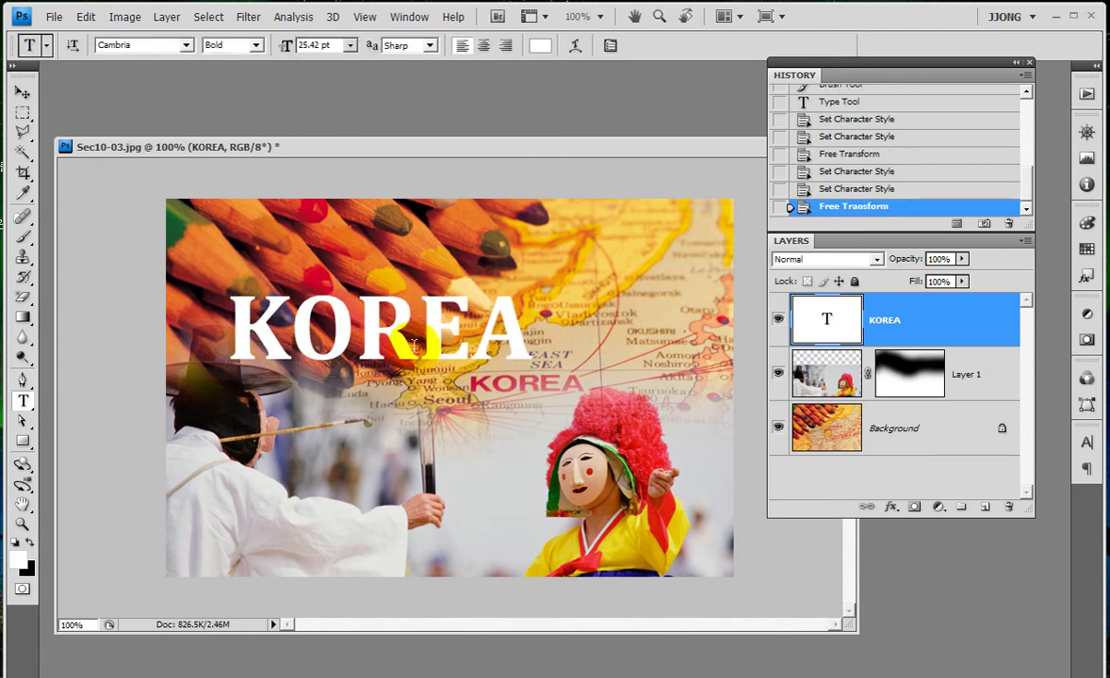
pyautogui.moveTo(337, 362); pyautogui.dragTo(294, 327)
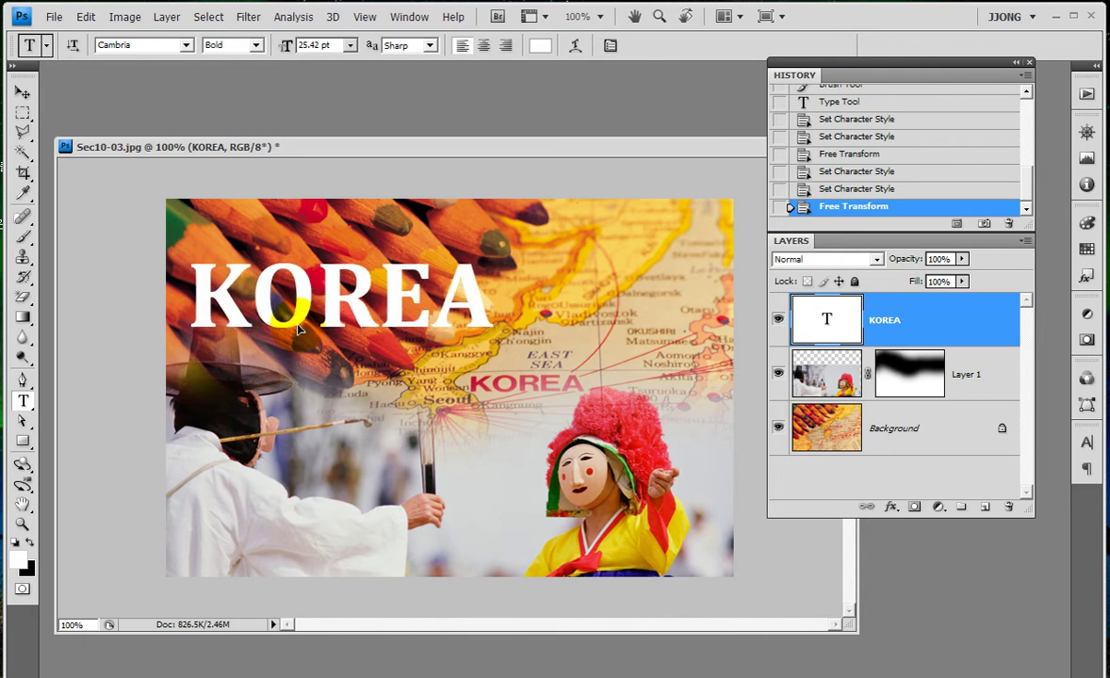
pyautogui.click(890, 508)
# Give KOREA a Multiply 75% drop shadow at 120°, 5 px distance, size 0 px
pyautogui.click(923, 545)
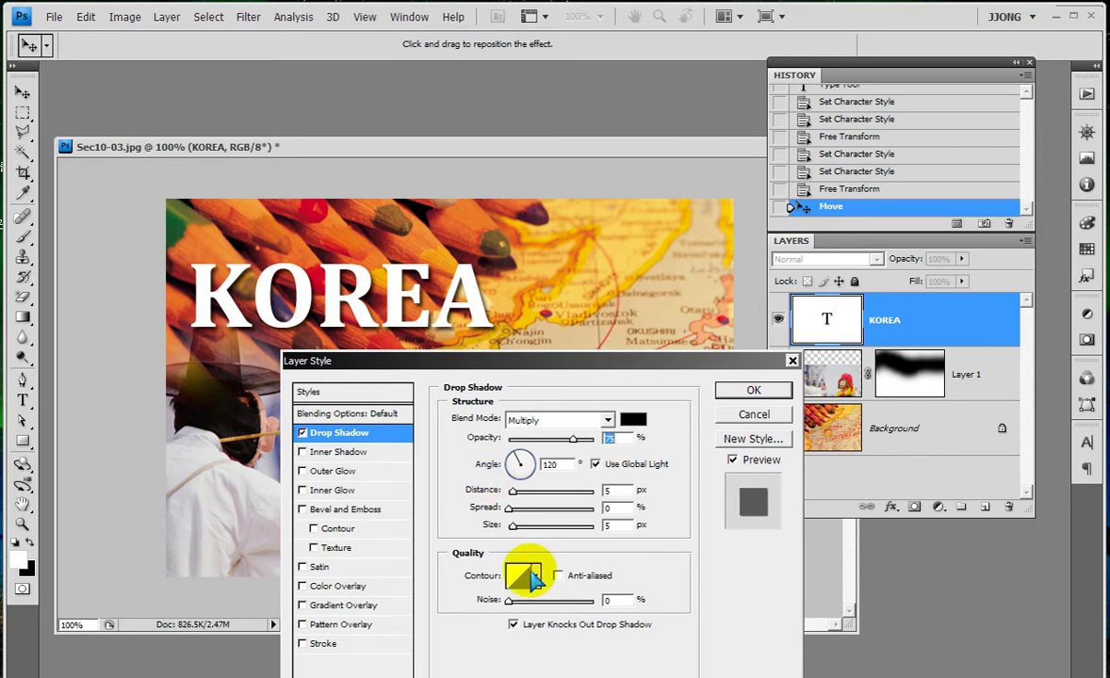
pyautogui.click(607, 524)
pyautogui.write('0')
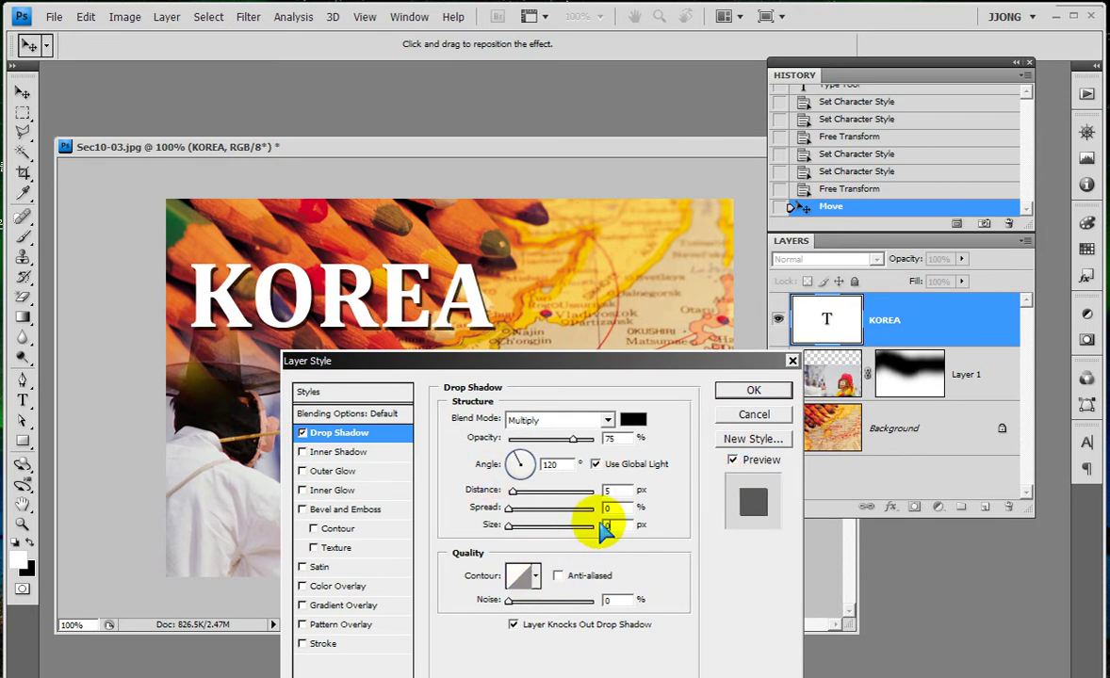
pyautogui.click(507, 509)
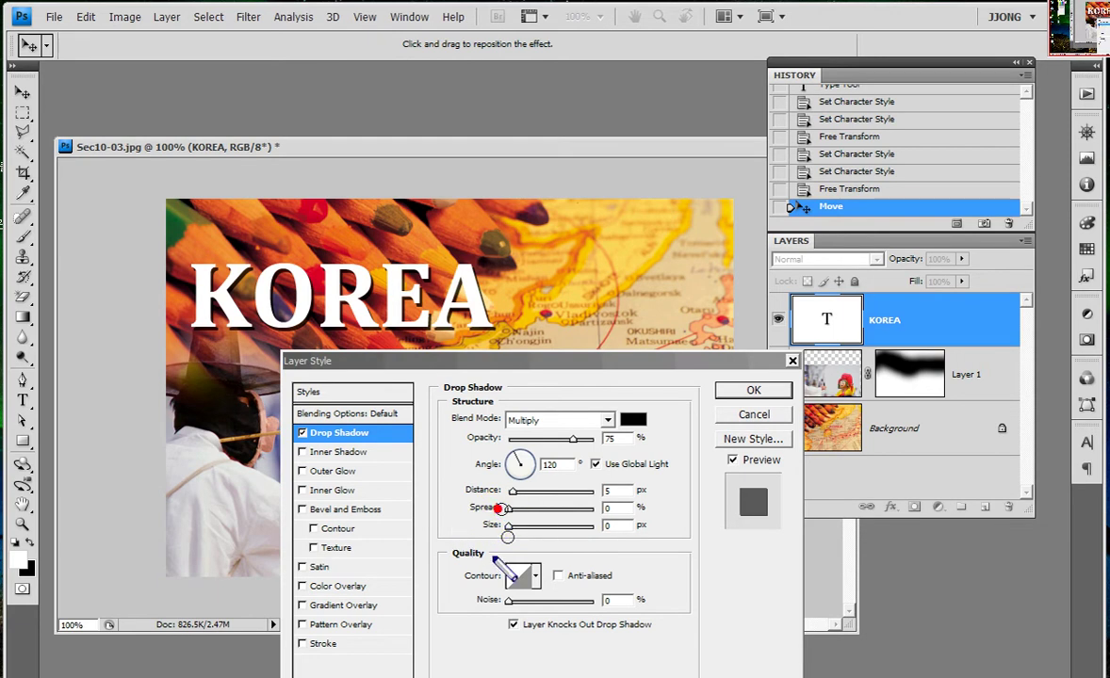
pyautogui.moveTo(612, 497)
pyautogui.mouseDown()
pyautogui.moveTo(471, 508)
pyautogui.moveTo(566, 508)
pyautogui.moveTo(543, 530)
pyautogui.mouseUp()
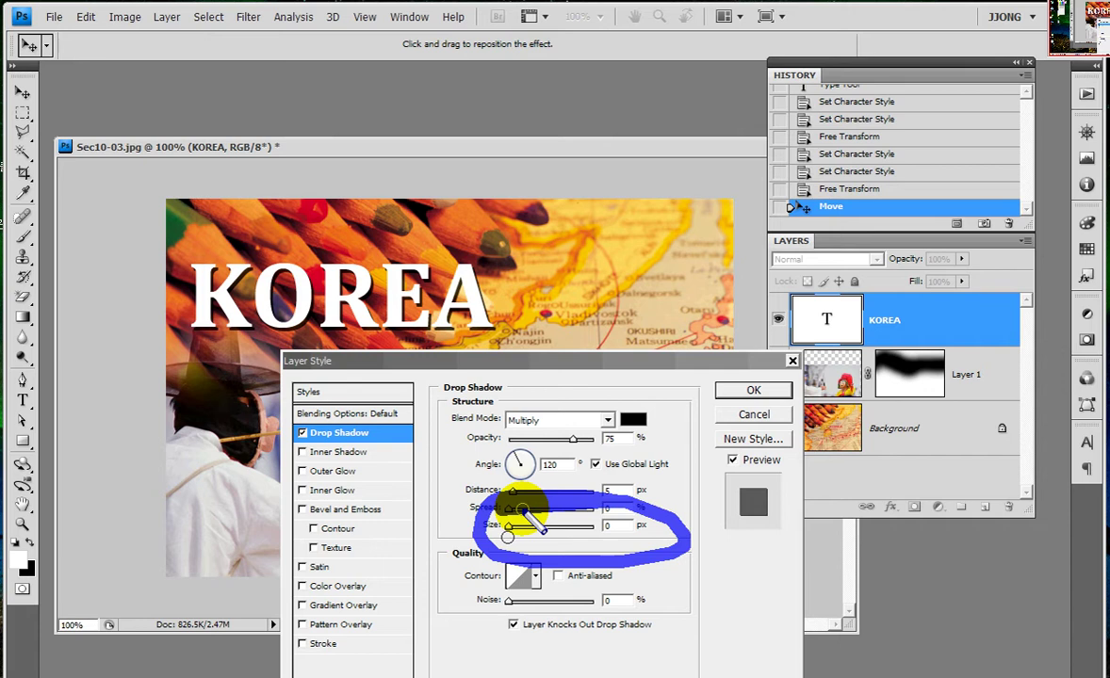
pyautogui.click(734, 393)
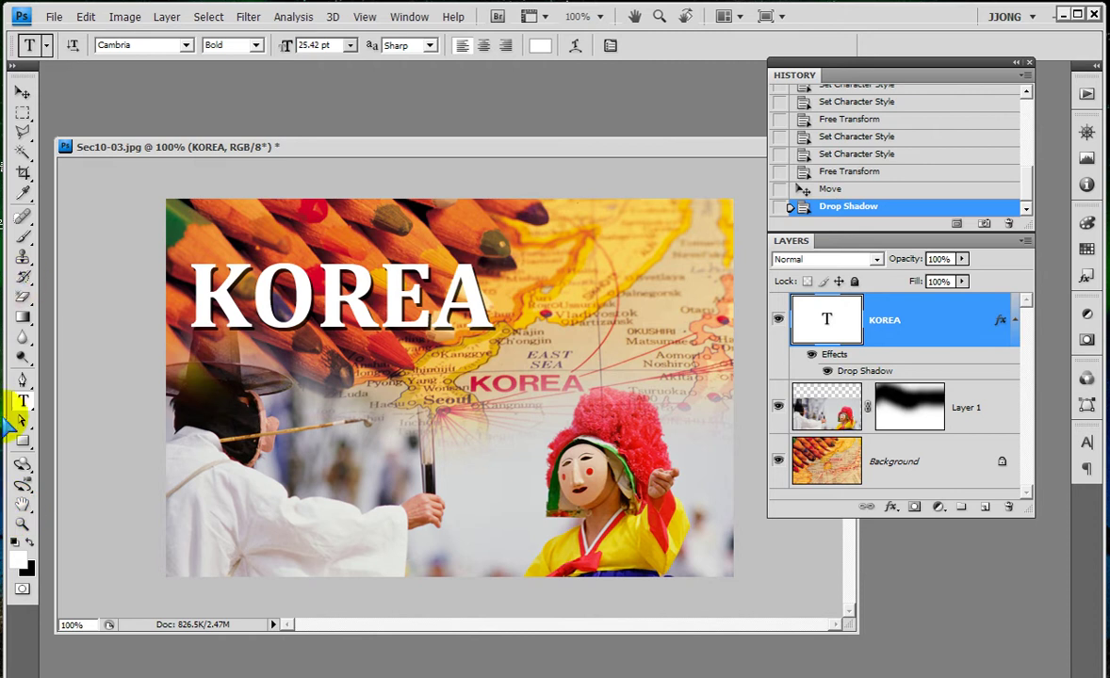
# Draw a white rectangle and move it just above the KOREA text
pyautogui.moveTo(23, 440); pyautogui.dragTo(89, 442)
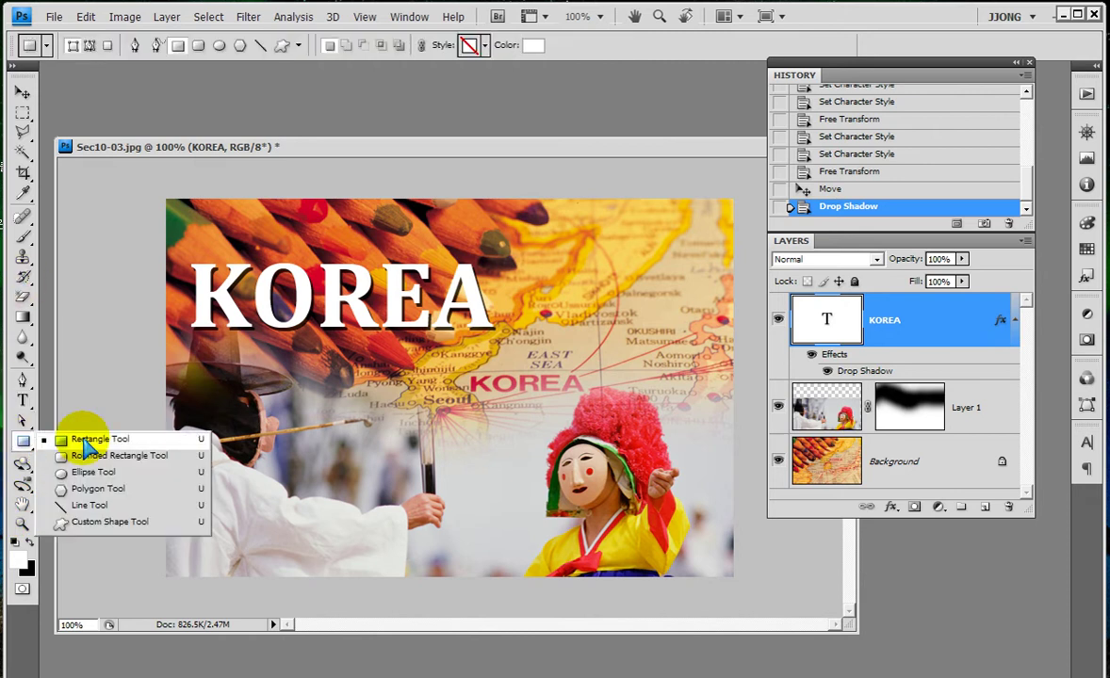
pyautogui.click(90, 441)
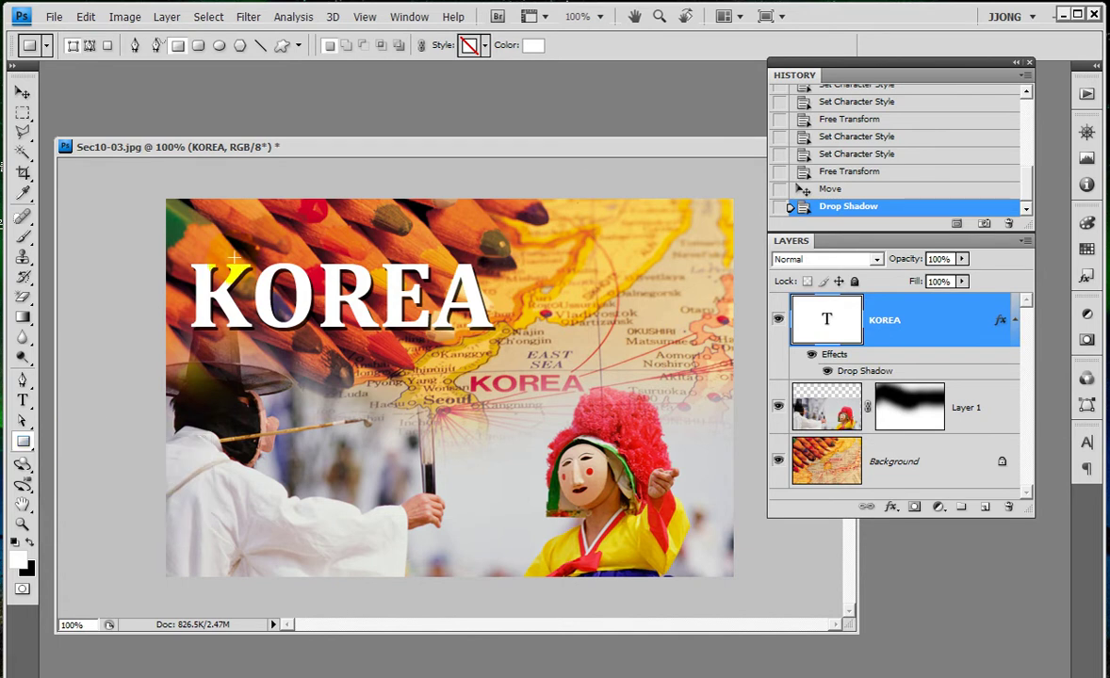
pyautogui.moveTo(271, 415); pyautogui.dragTo(396, 437)
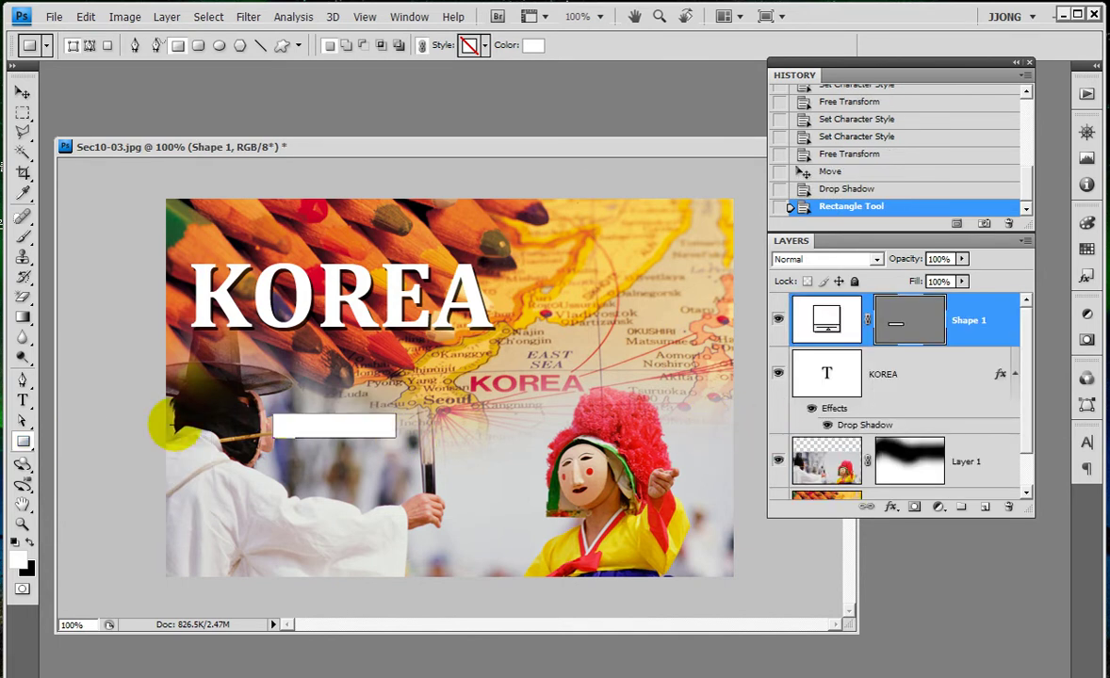
pyautogui.click(23, 93)
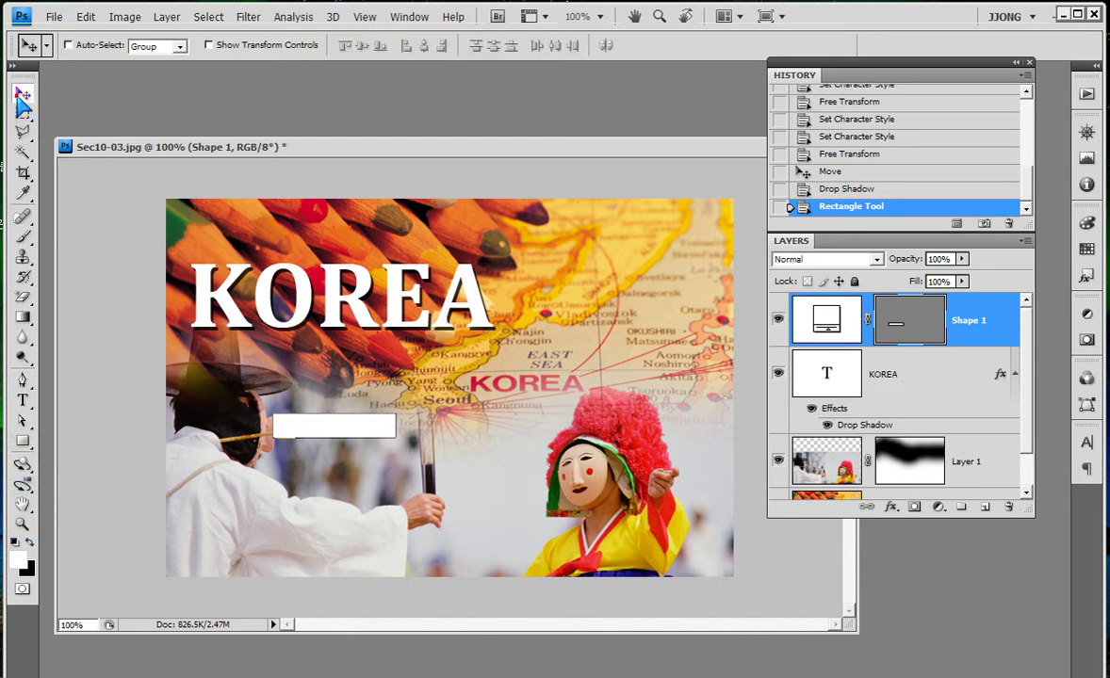
pyautogui.moveTo(318, 424)
pyautogui.mouseDown()
pyautogui.moveTo(320, 361)
pyautogui.moveTo(237, 259)
pyautogui.mouseUp()
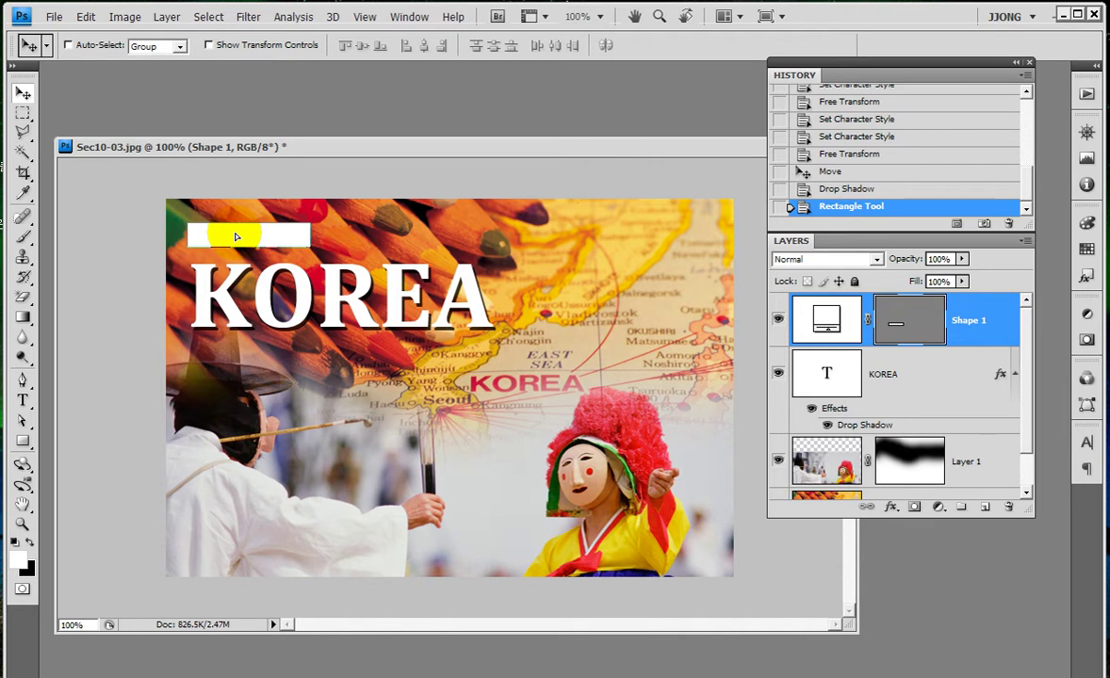
pyautogui.moveTo(237, 236); pyautogui.dragTo(237, 240)
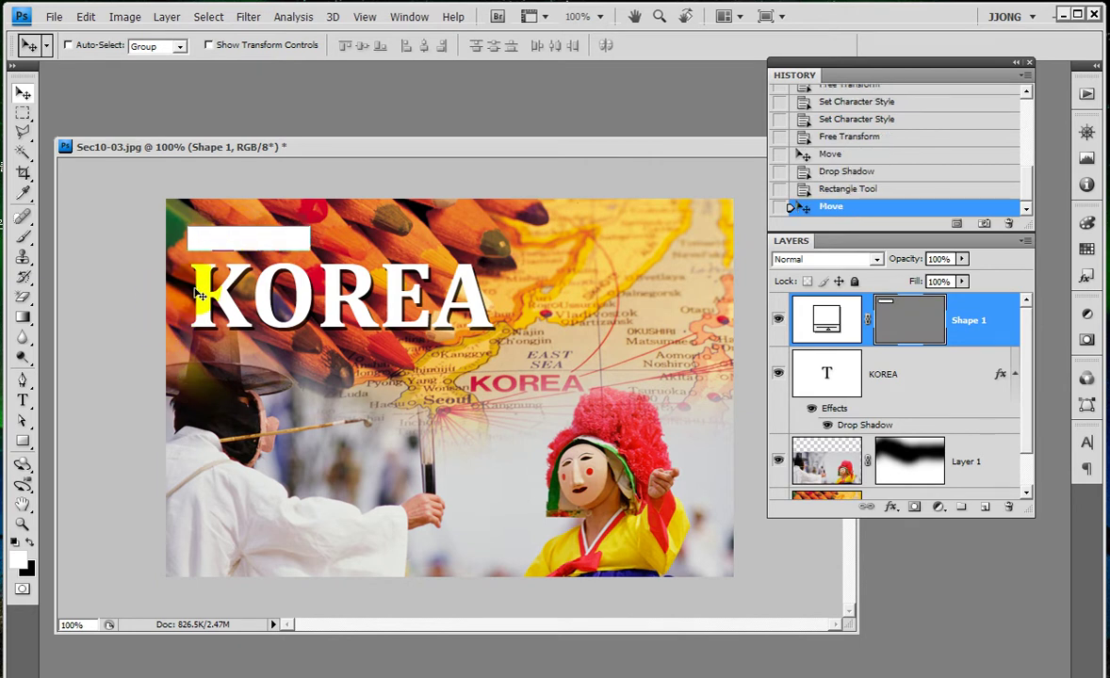
# Zoom in and scale the white bar to 88.4% × 93.7% with Free Transform
pyautogui.click(22, 523)
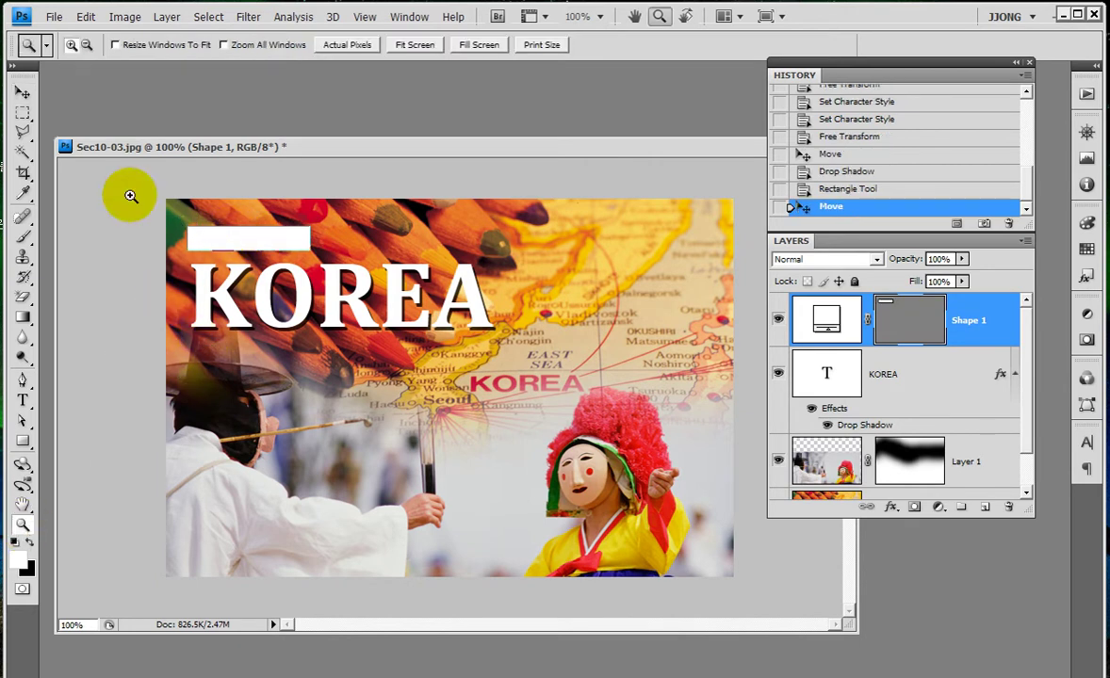
pyautogui.click(138, 195)
pyautogui.hotkey('ctrl', 't')
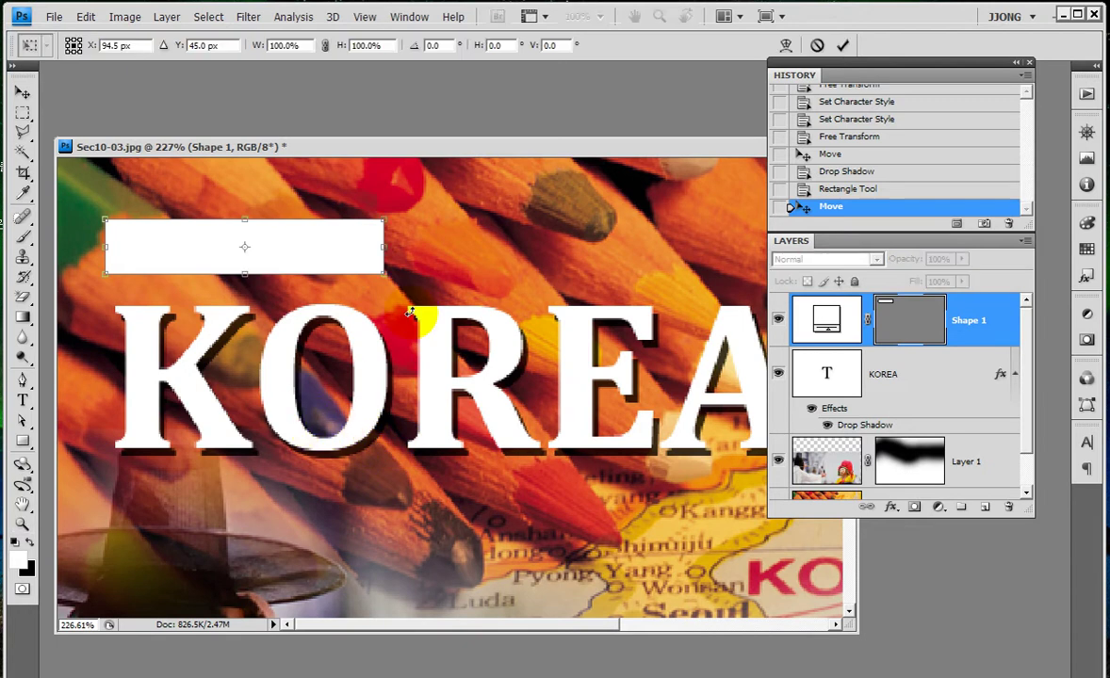
pyautogui.moveTo(370, 230); pyautogui.dragTo(345, 226)
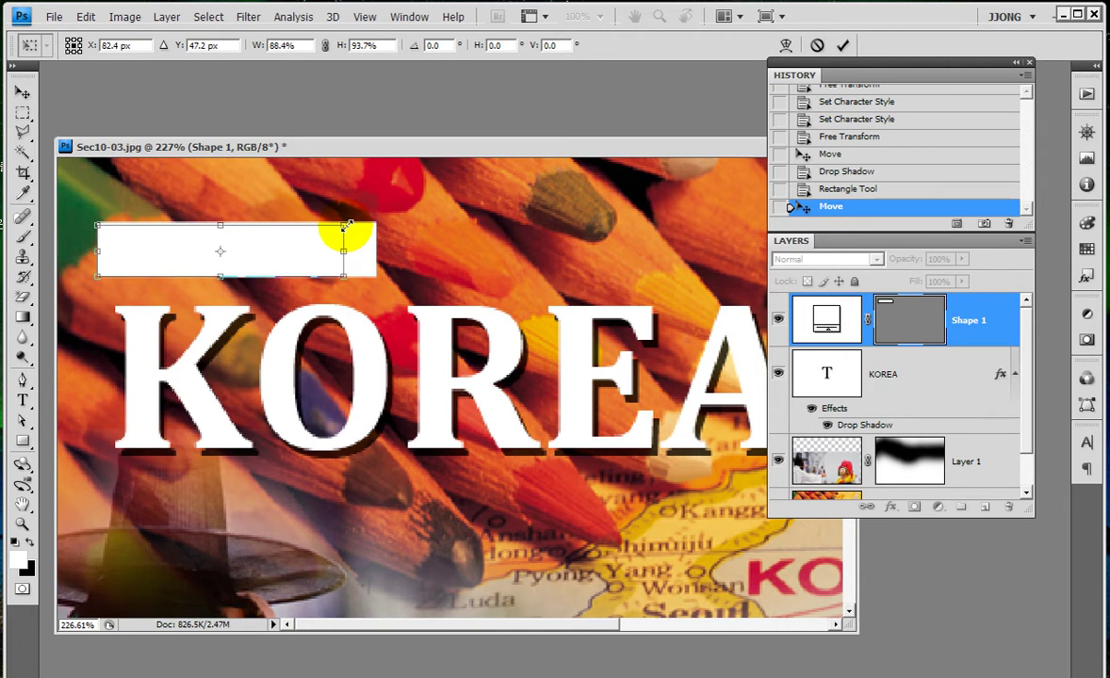
pyautogui.press('Return')
pyautogui.press('z')
pyautogui.click(905, 311)
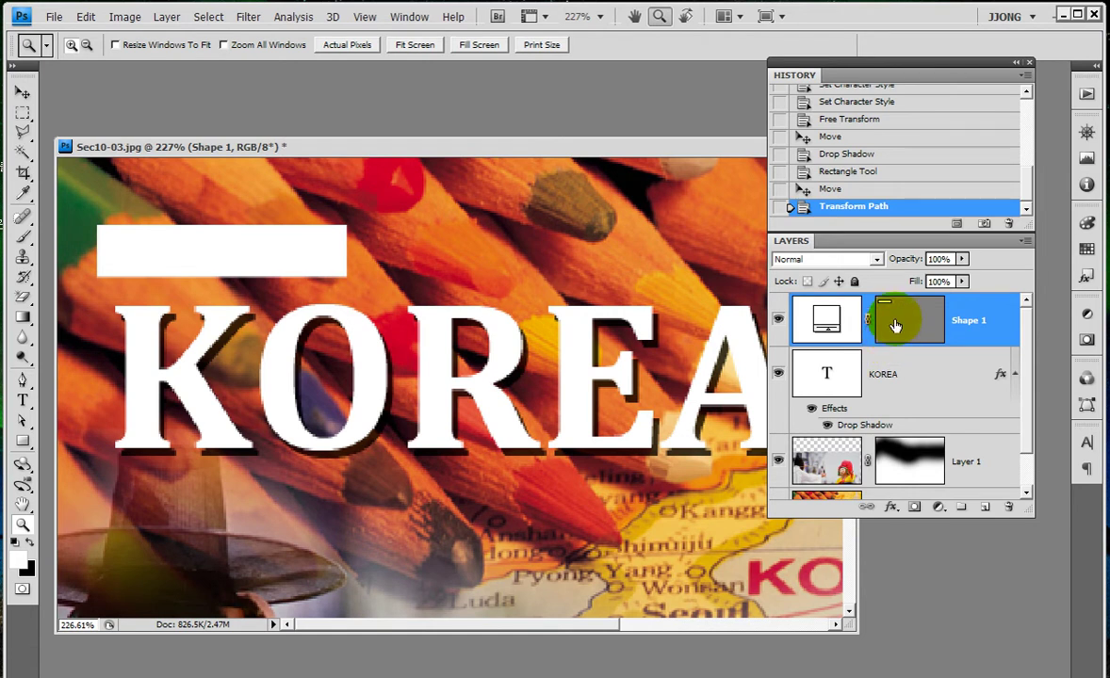
# Give the Shape 1 bar a Drop Shadow (Multiply, 75%, 120°, 5 px distance) with 0 px size
pyautogui.click(893, 508)
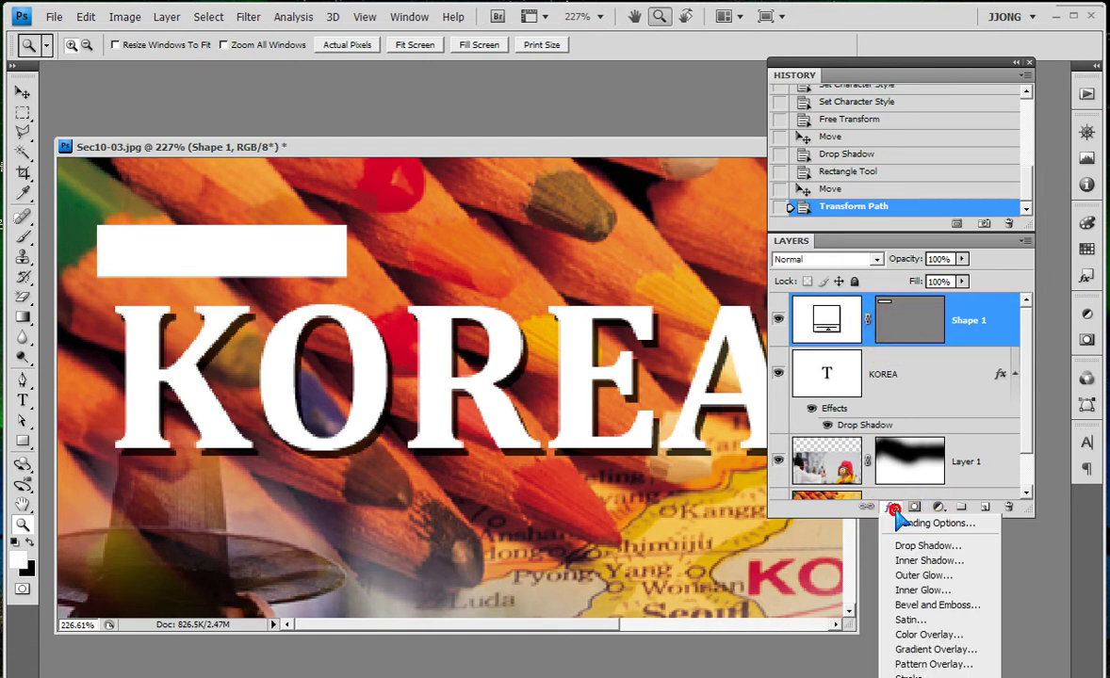
pyautogui.click(909, 547)
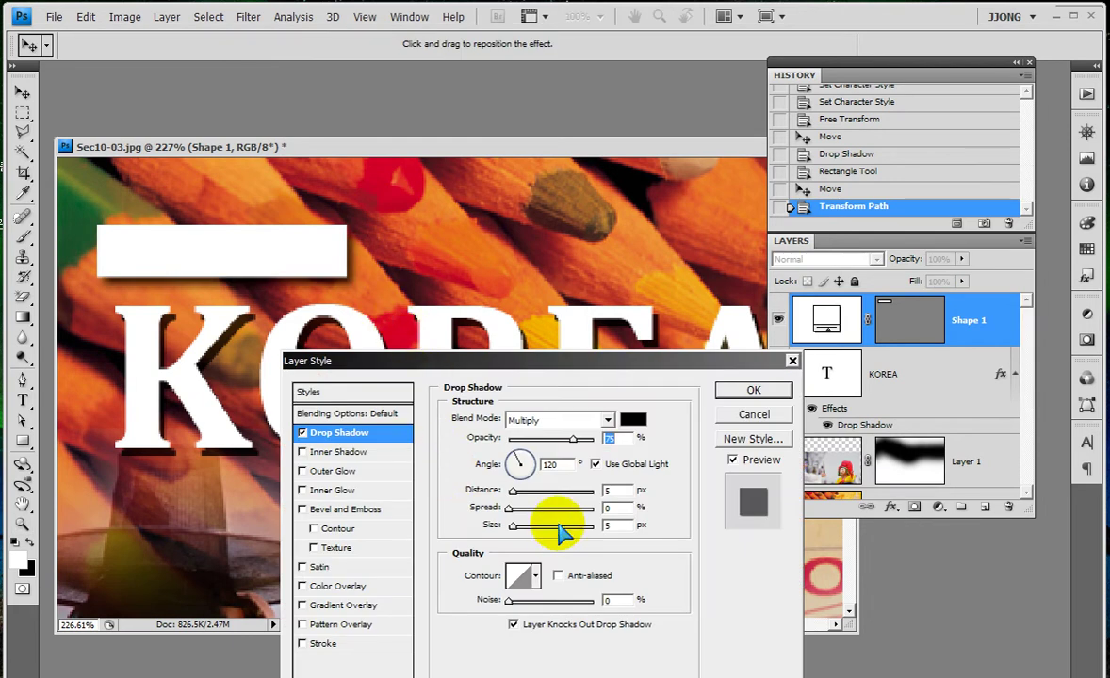
pyautogui.doubleClick(607, 525)
pyautogui.write('10')
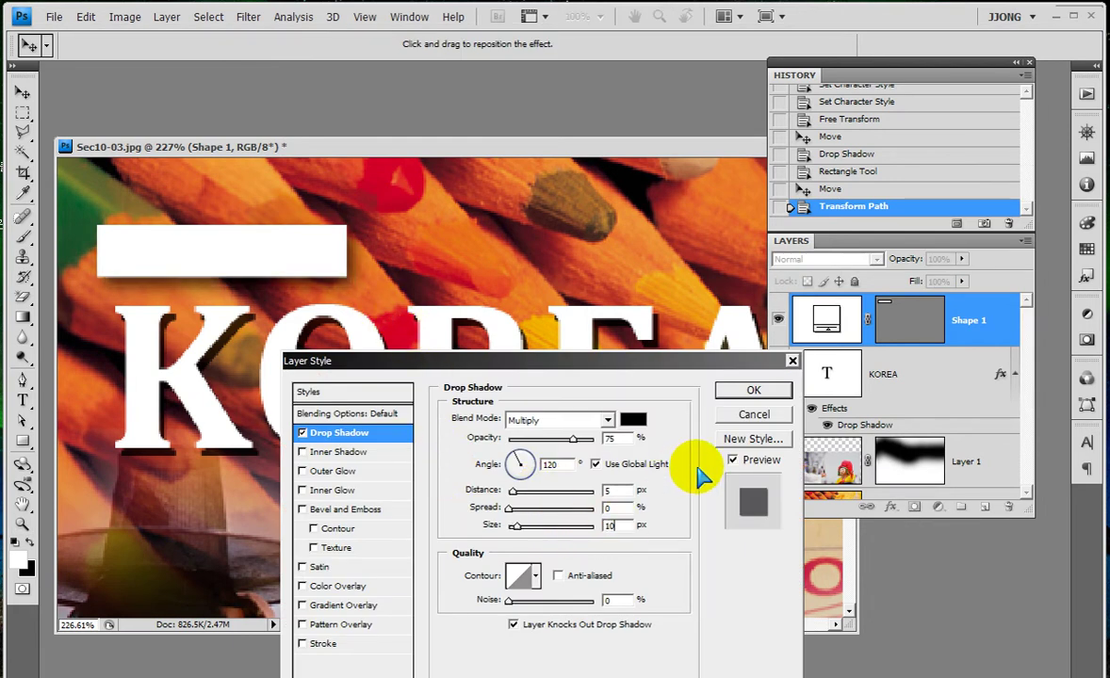
pyautogui.moveTo(517, 527); pyautogui.dragTo(507, 526)
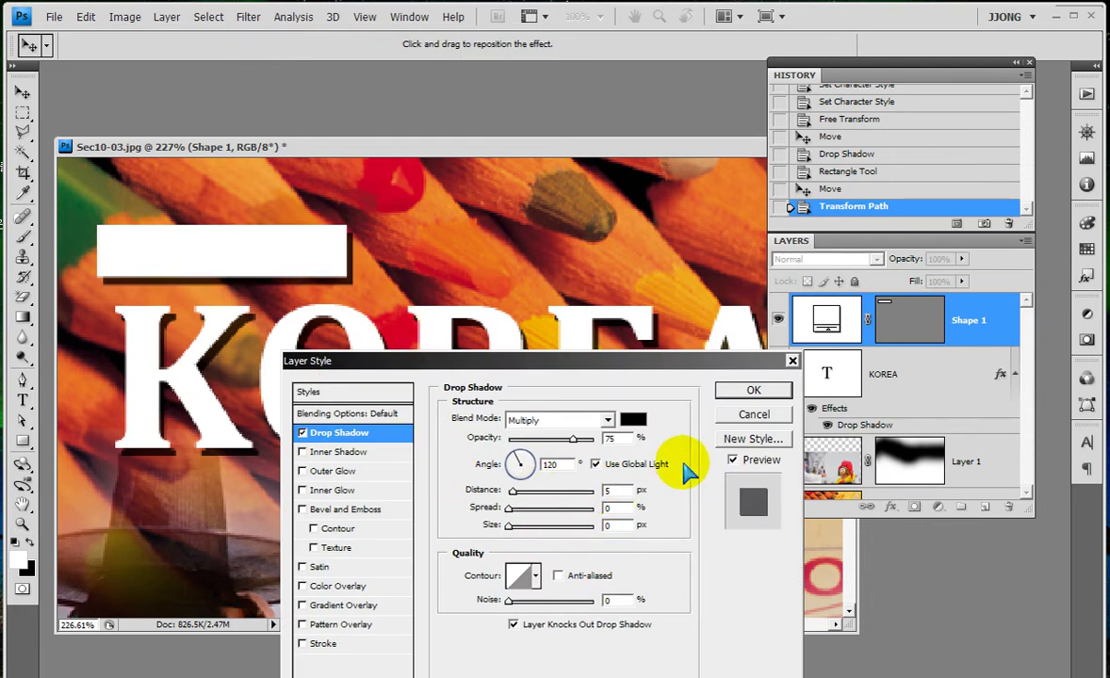
pyautogui.press('z')
pyautogui.press('Return')
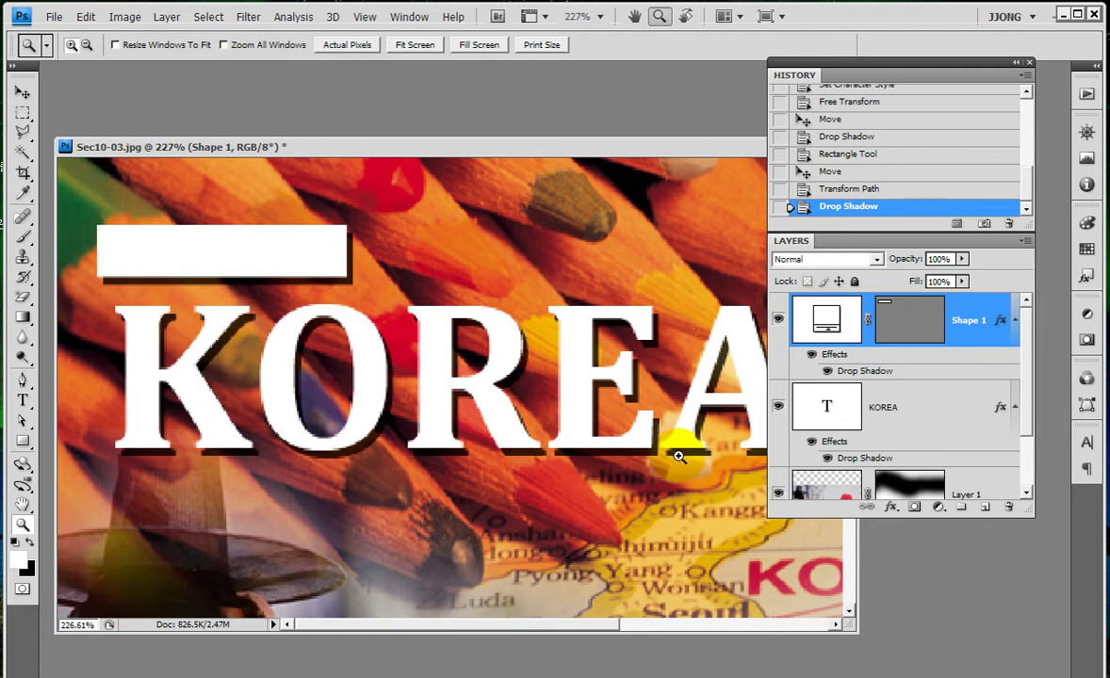
# Duplicate the white bar, narrow the copy to 30.3% width over its right end, and delete its drop shadow
pyautogui.hotkey('ctrl', 'j')
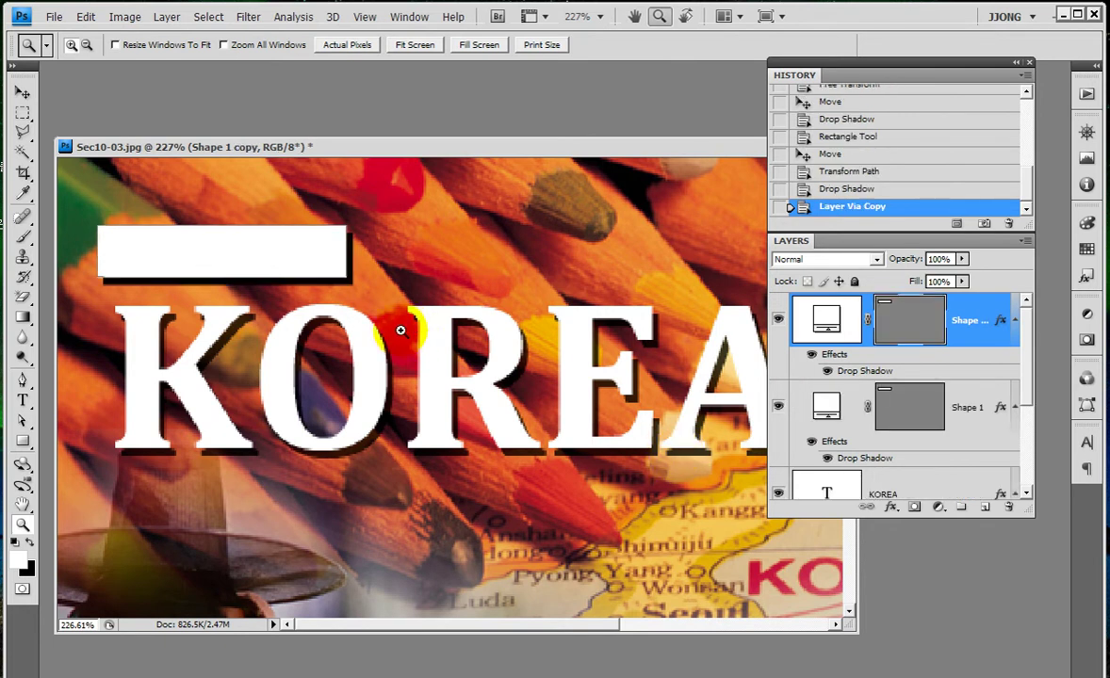
pyautogui.hotkey('ctrl', 't')
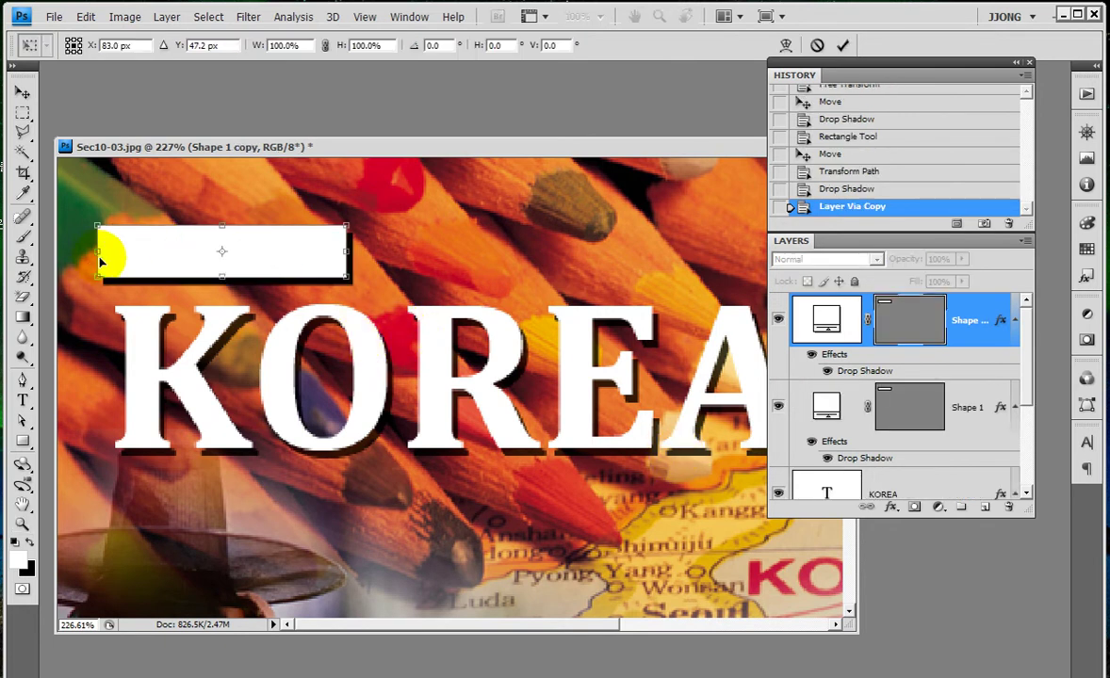
pyautogui.moveTo(98, 252); pyautogui.dragTo(272, 251)
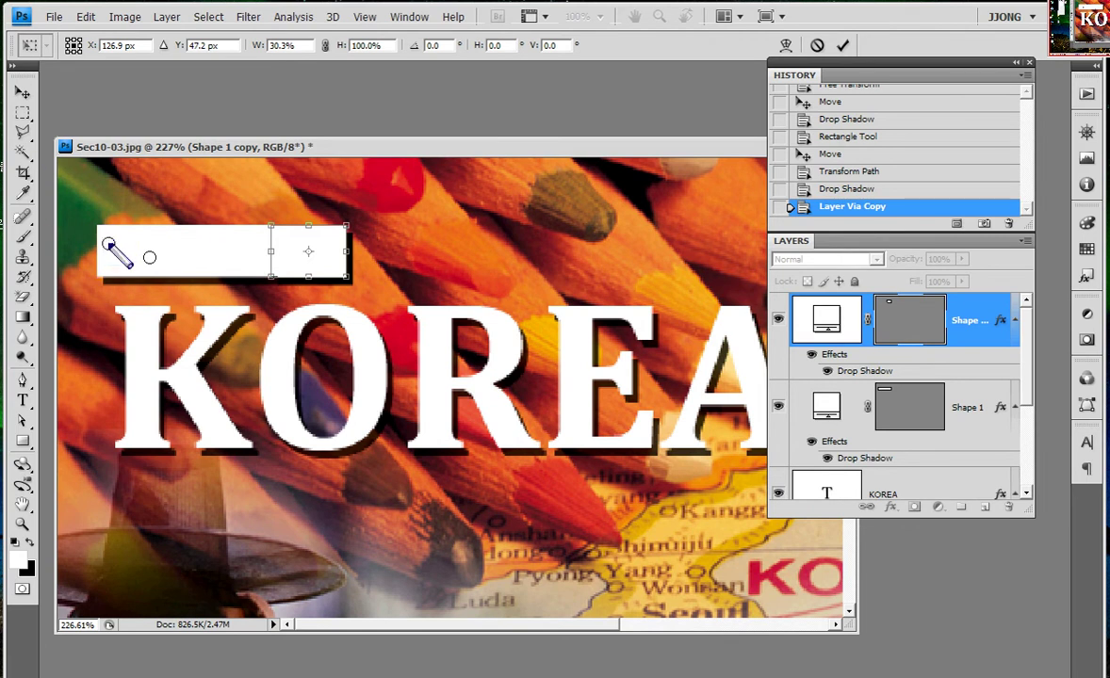
pyautogui.moveTo(95, 249); pyautogui.dragTo(251, 248)
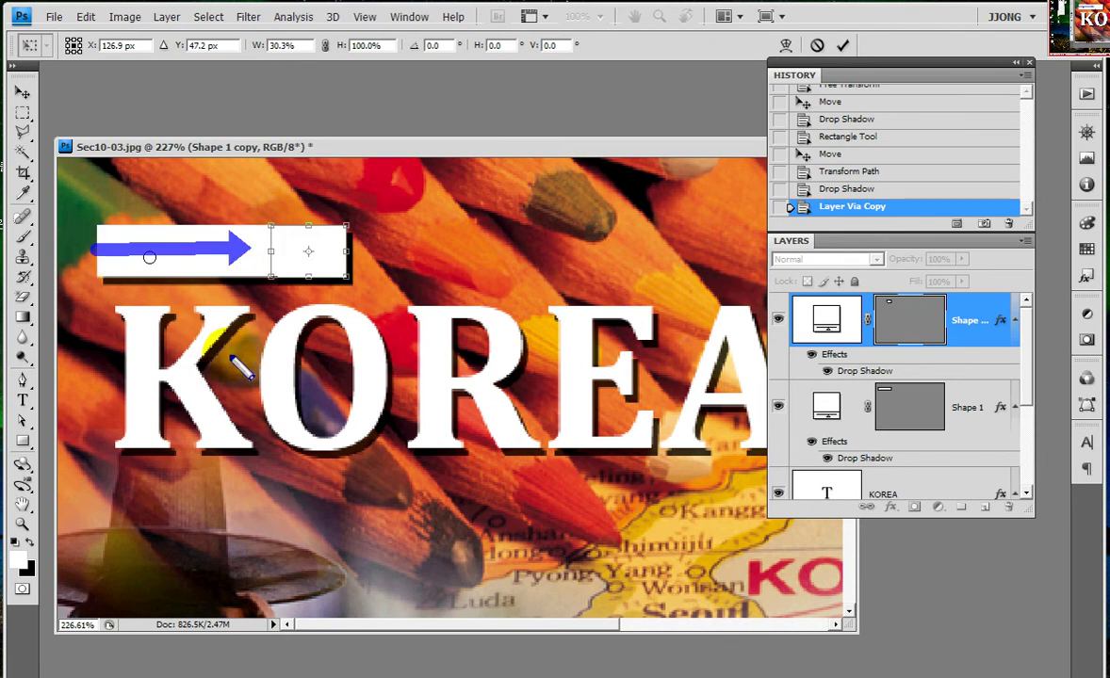
pyautogui.moveTo(271, 227)
pyautogui.mouseDown()
pyautogui.moveTo(349, 273)
pyautogui.moveTo(261, 226)
pyautogui.moveTo(346, 277)
pyautogui.mouseUp()
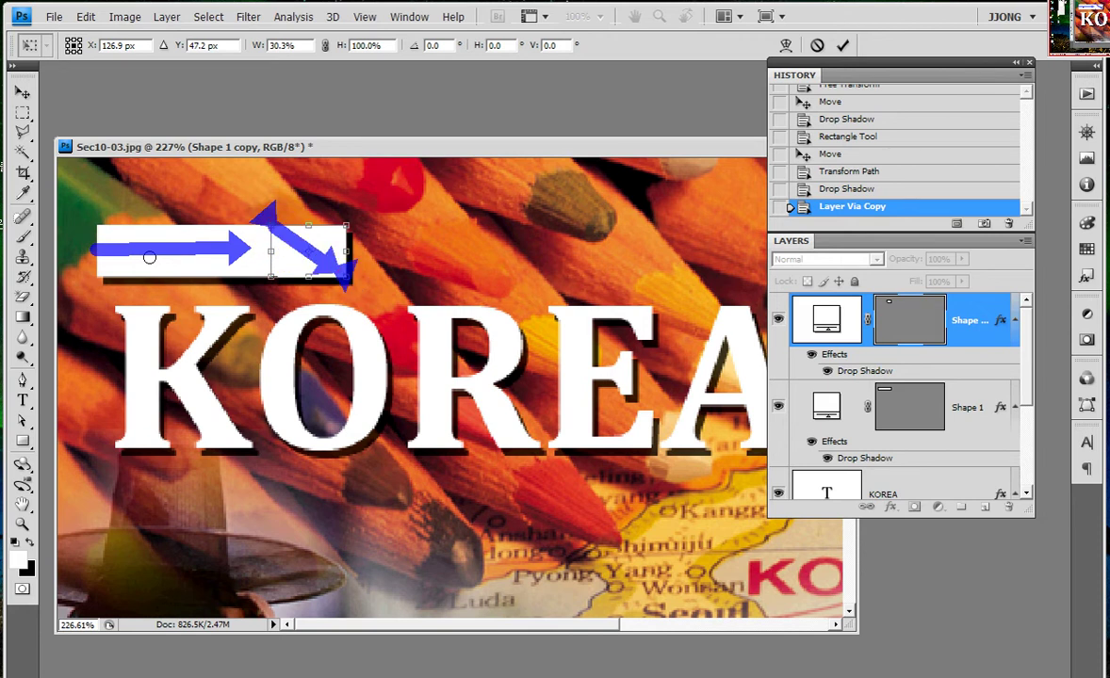
pyautogui.moveTo(268, 226); pyautogui.dragTo(349, 279)
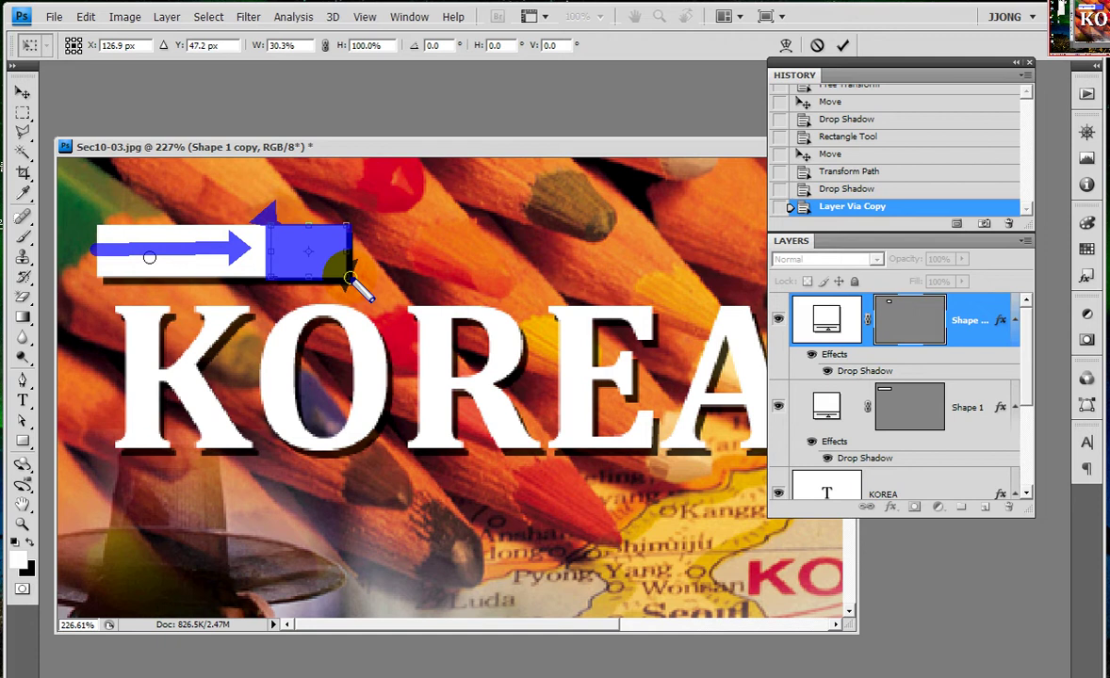
pyautogui.moveTo(788, 341)
pyautogui.mouseDown()
pyautogui.moveTo(933, 404)
pyautogui.moveTo(811, 349)
pyautogui.mouseUp()
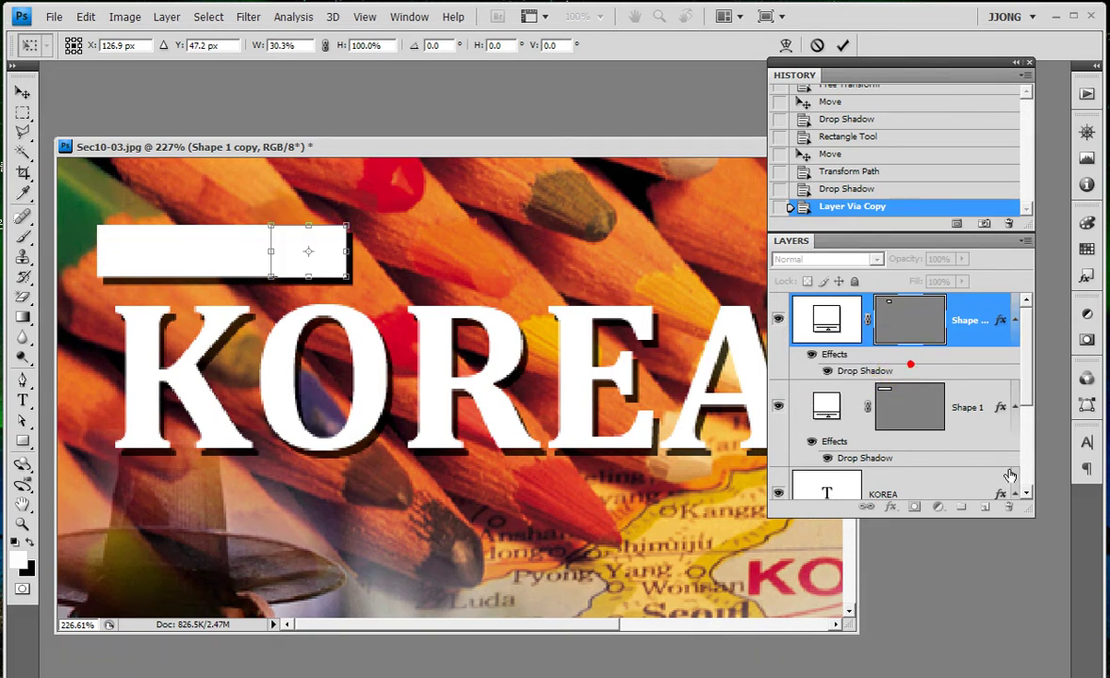
pyautogui.press('Return')
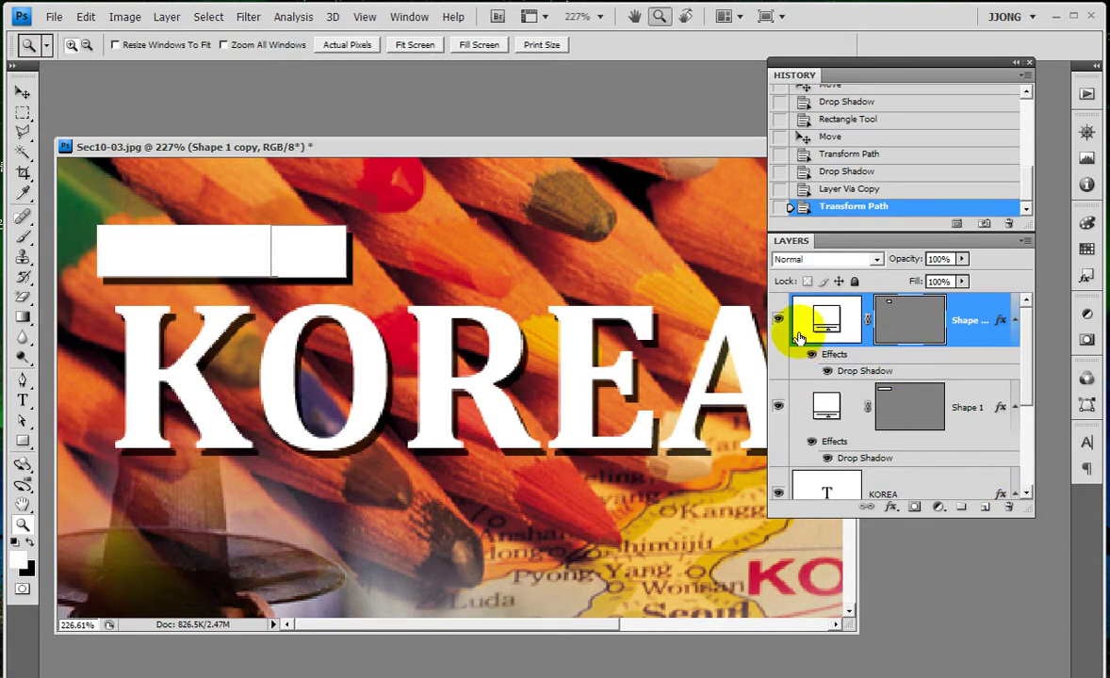
pyautogui.moveTo(835, 355); pyautogui.dragTo(1008, 507)
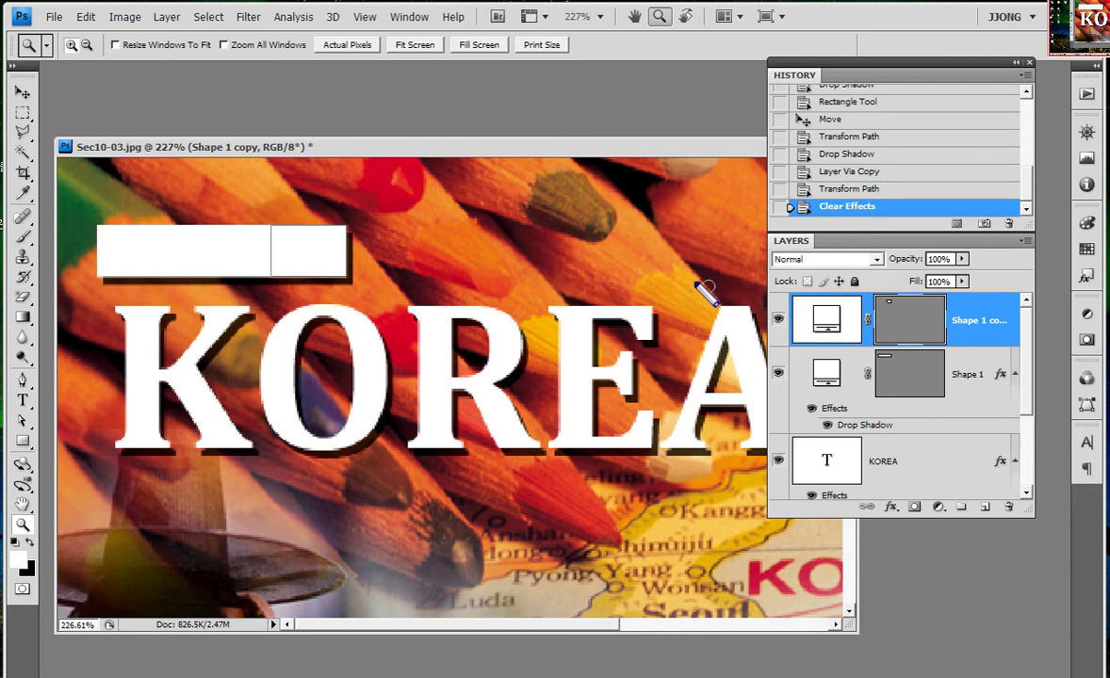
pyautogui.moveTo(897, 387); pyautogui.dragTo(815, 328)
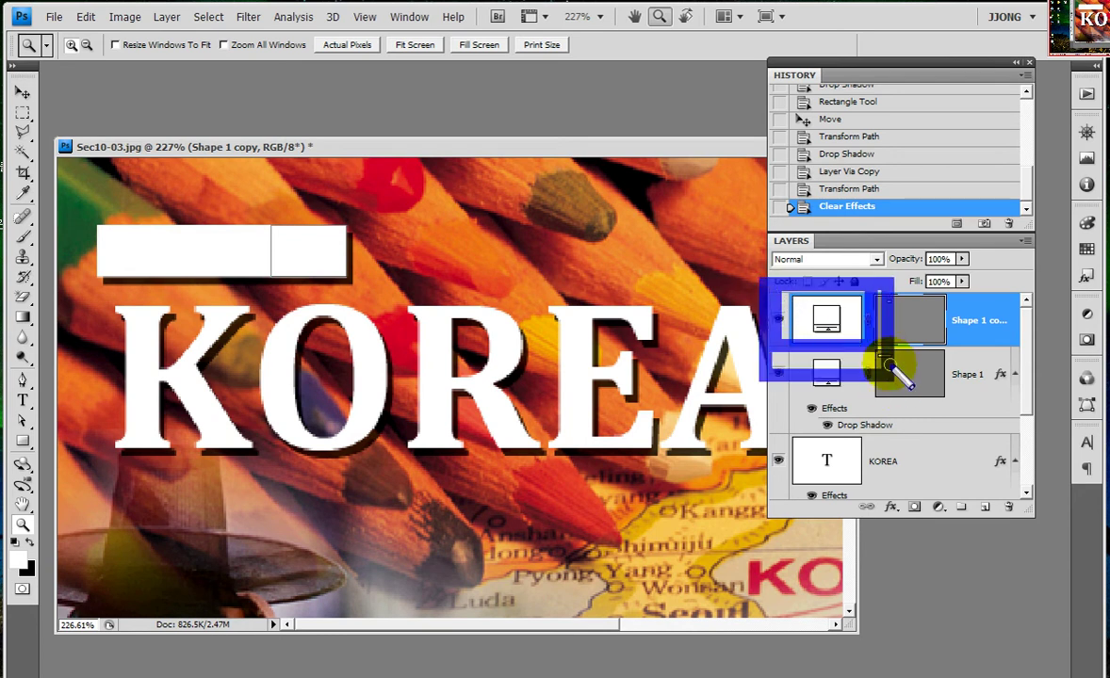
# Change the Shape 1 copy fill to lime green, then view at 100%
pyautogui.doubleClick(827, 325)
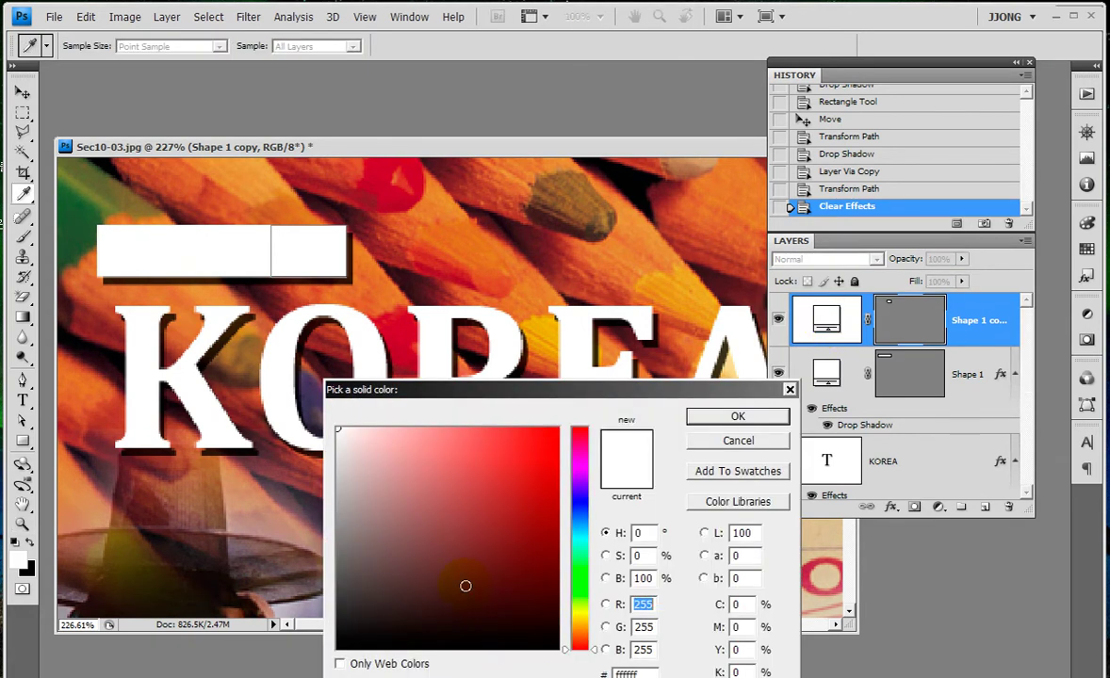
pyautogui.click(579, 601)
pyautogui.click(499, 471)
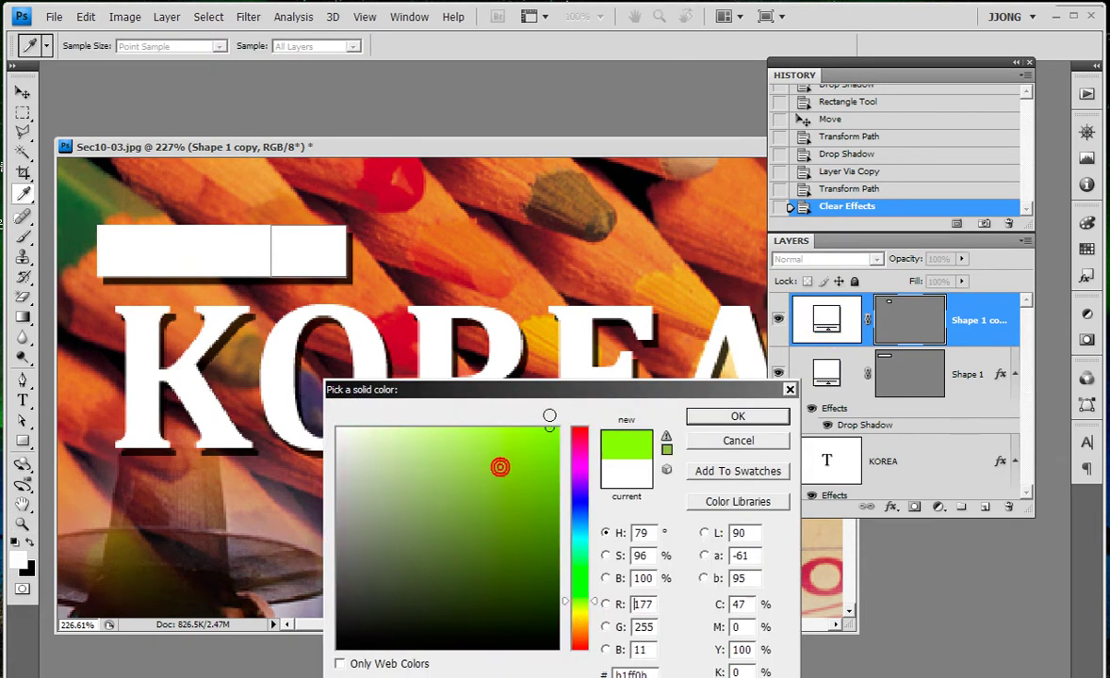
pyautogui.click(718, 420)
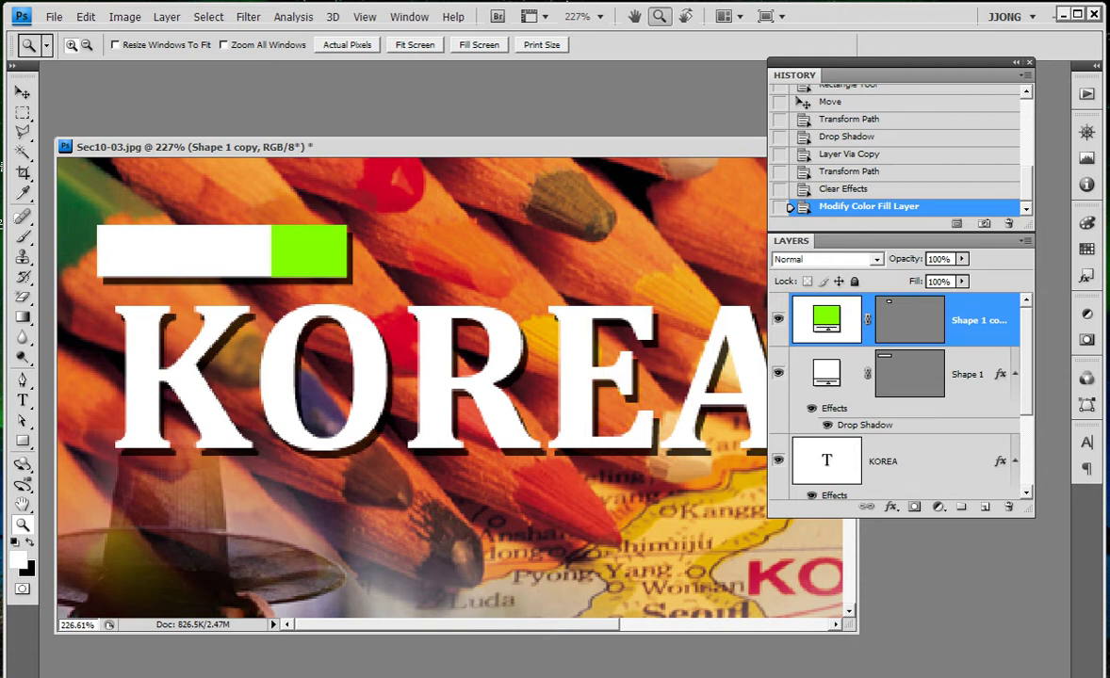
pyautogui.hotkey('ctrl', '1')
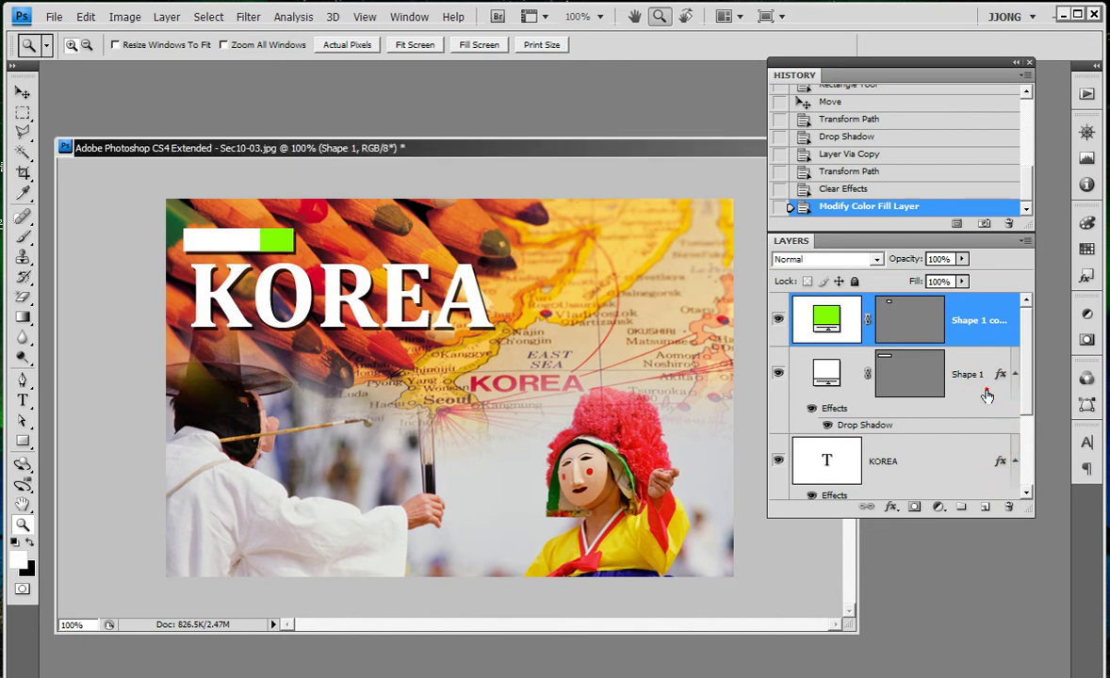
# Select both the Shape 1 and Shape 1 copy layers and zoom in on the bar
pyautogui.click(907, 373)
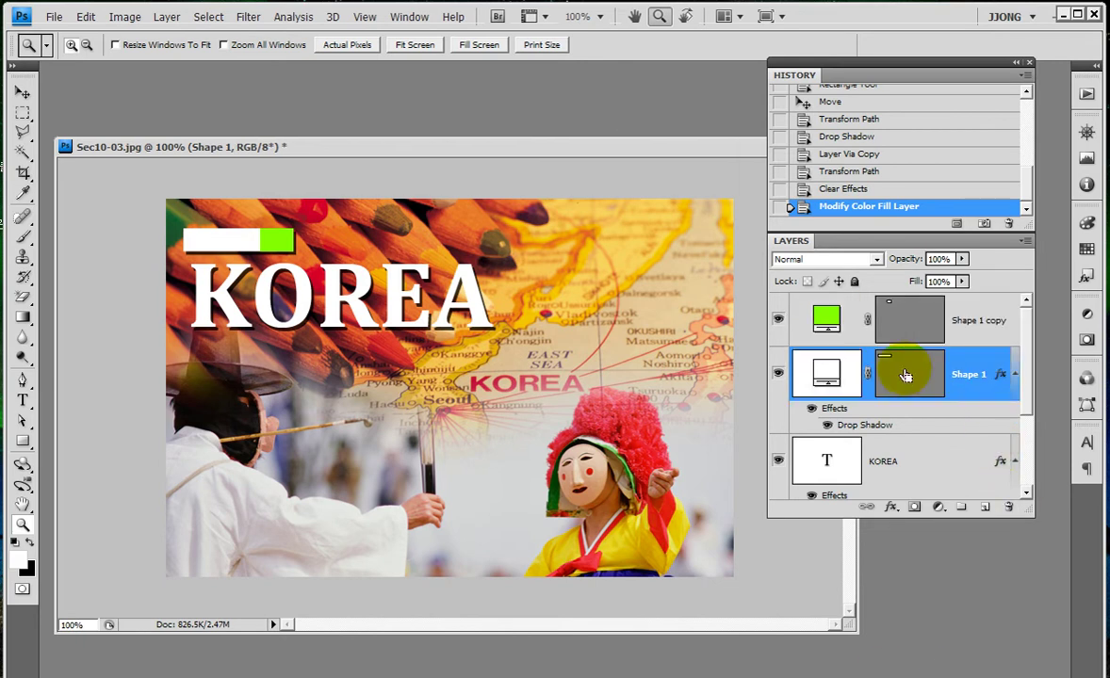
pyautogui.click(977, 322)
pyautogui.keyDown('shift'); pyautogui.click(992, 371); pyautogui.keyUp('shift')
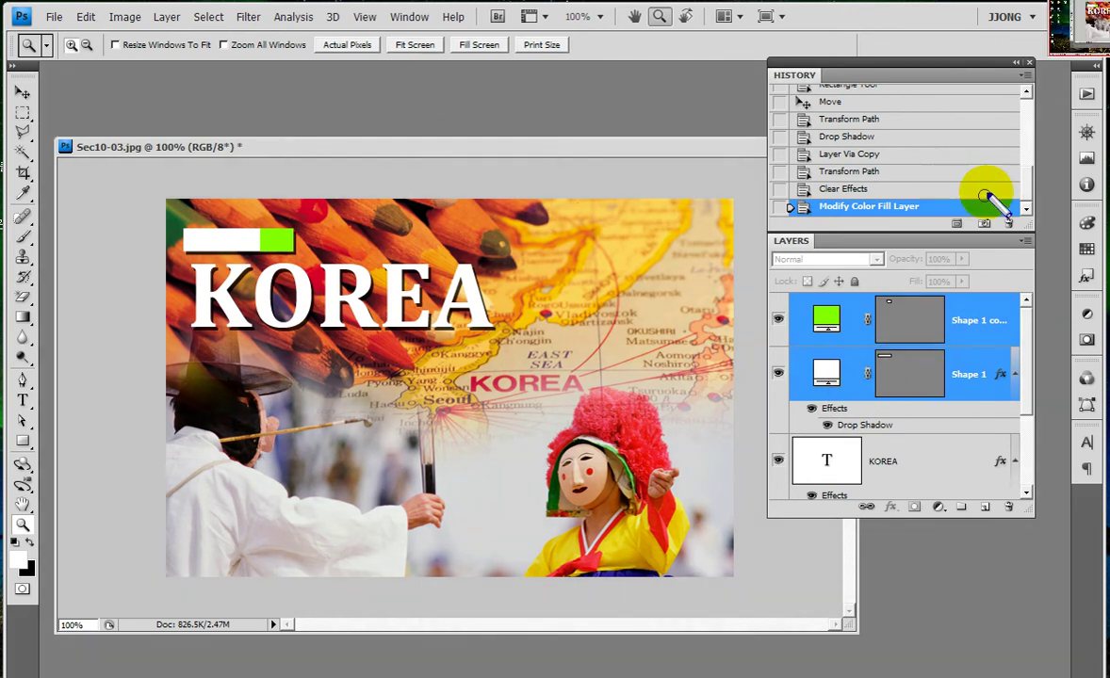
pyautogui.moveTo(765, 294); pyautogui.dragTo(1038, 408)
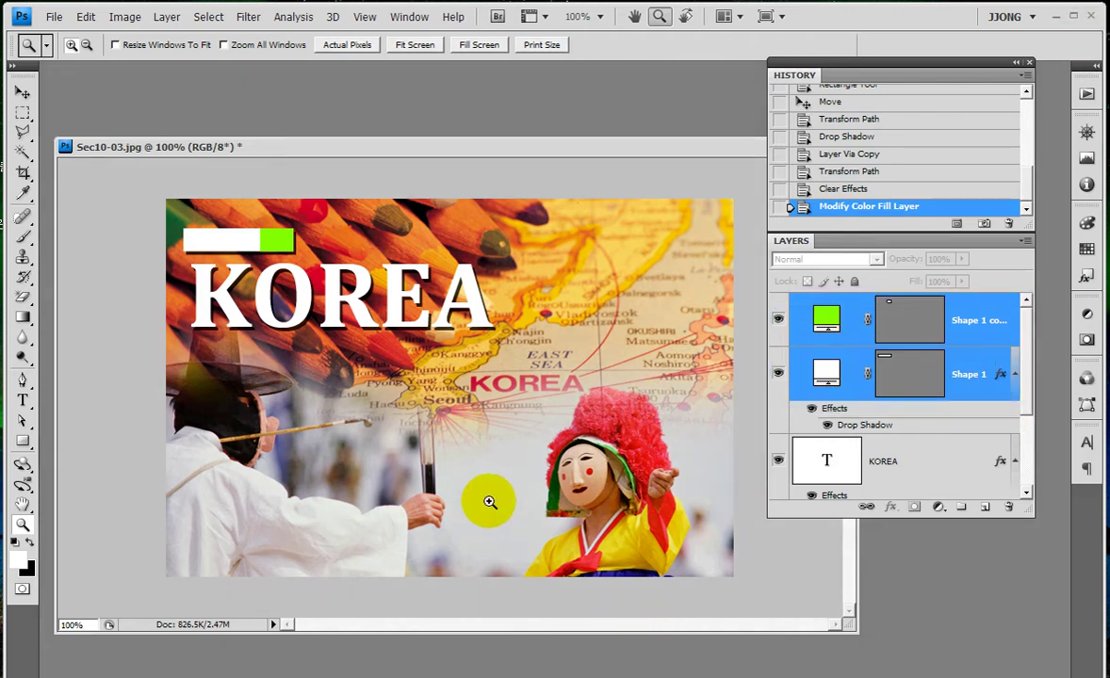
pyautogui.moveTo(137, 177); pyautogui.dragTo(325, 249)
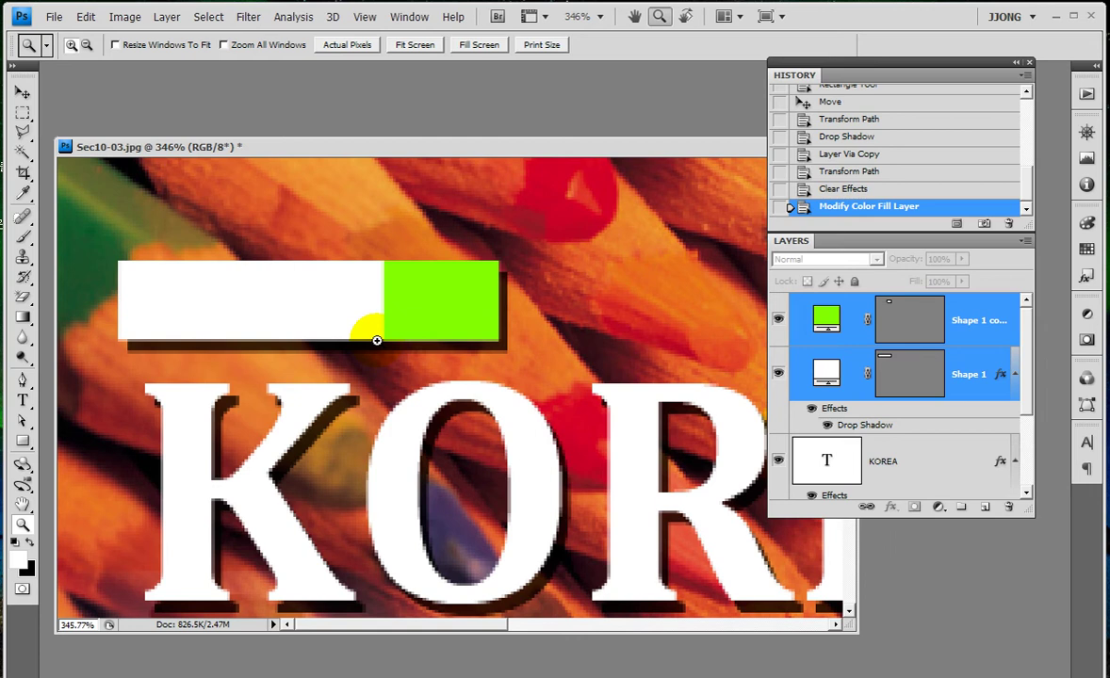
# Rotate the white-and-green bar about 11° and place it just above the K of KOREA
pyautogui.hotkey('ctrl', 't')
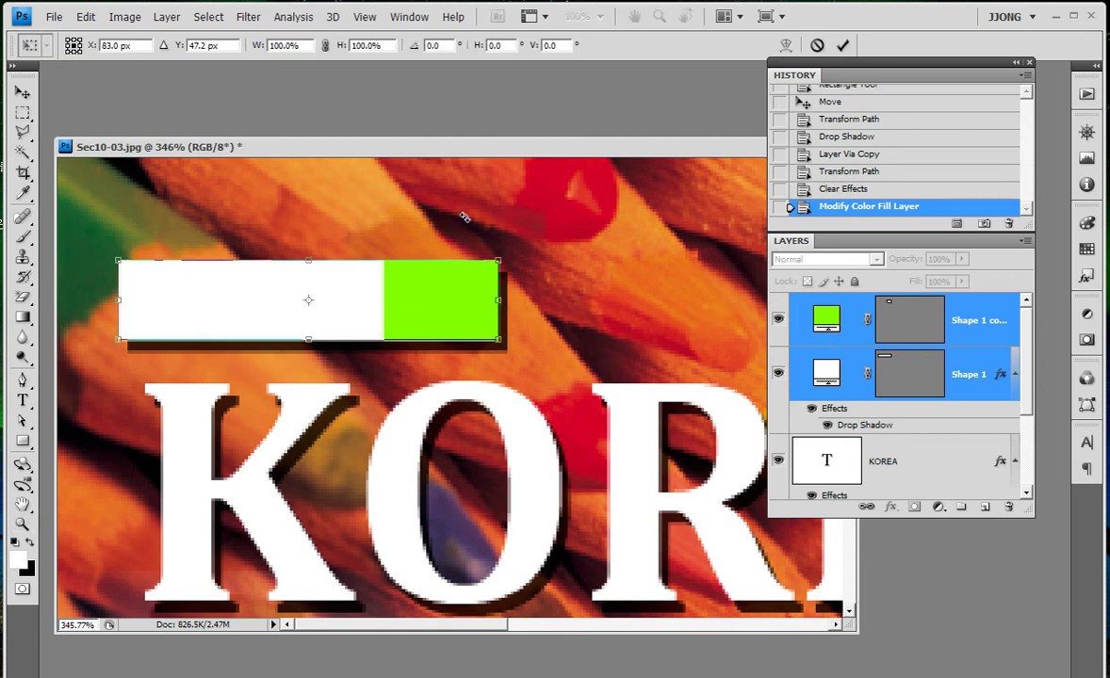
pyautogui.moveTo(462, 228); pyautogui.dragTo(506, 257)
pyautogui.moveTo(469, 303)
pyautogui.mouseDown()
pyautogui.moveTo(447, 333)
pyautogui.moveTo(490, 339)
pyautogui.mouseUp()
pyautogui.moveTo(530, 319)
pyautogui.mouseDown()
pyautogui.moveTo(574, 295)
pyautogui.moveTo(575, 267)
pyautogui.mouseUp()
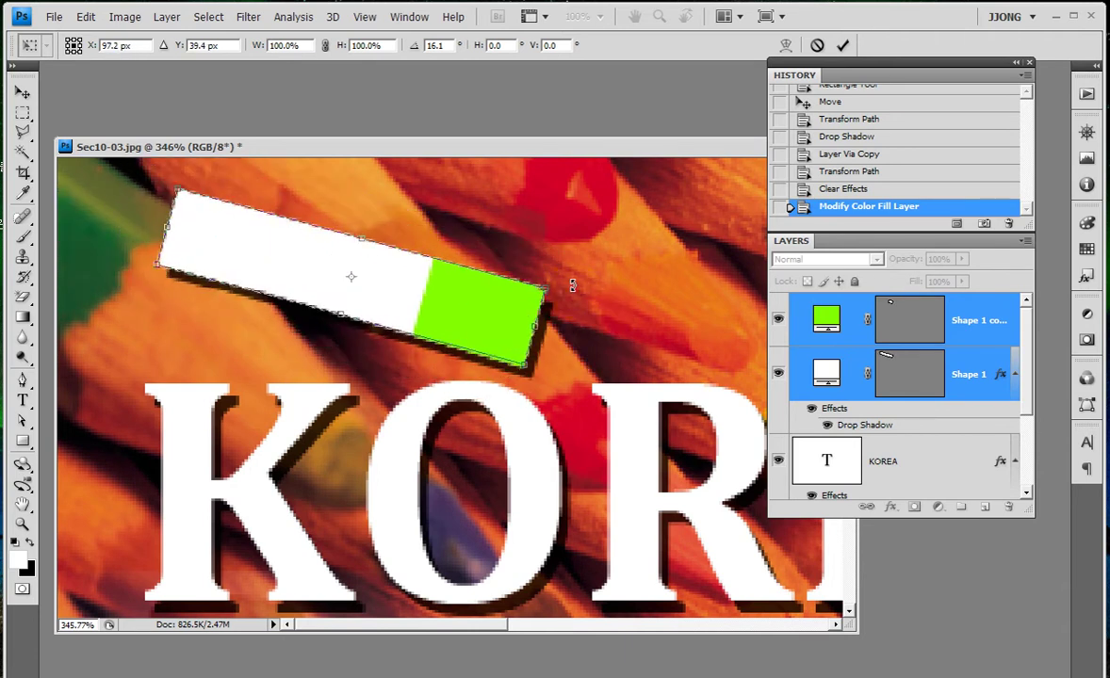
pyautogui.moveTo(501, 308)
pyautogui.mouseDown()
pyautogui.moveTo(374, 322)
pyautogui.moveTo(223, 312)
pyautogui.moveTo(331, 342)
pyautogui.moveTo(374, 337)
pyautogui.moveTo(320, 336)
pyautogui.mouseUp()
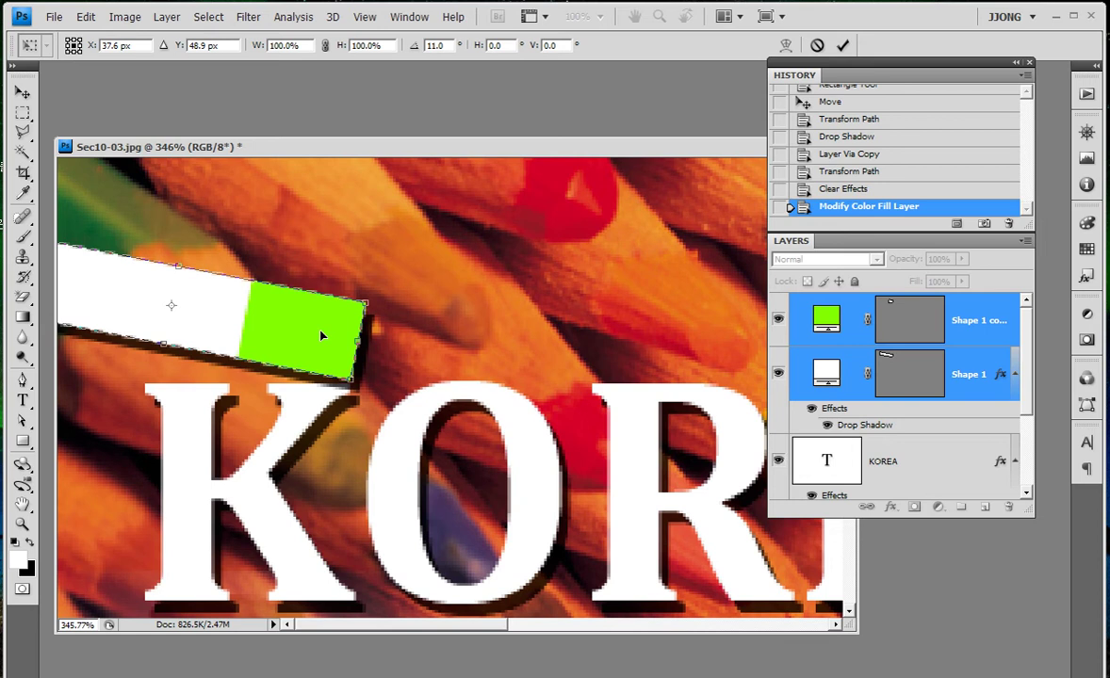
pyautogui.moveTo(320, 337); pyautogui.dragTo(337, 310)
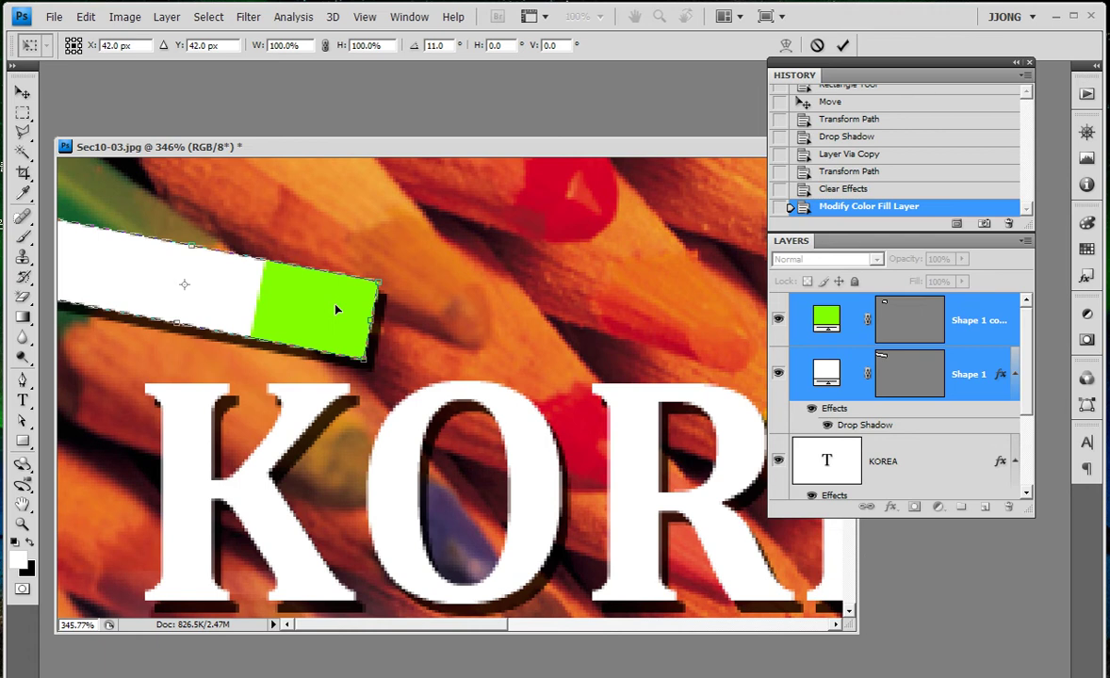
pyautogui.moveTo(337, 310)
pyautogui.mouseDown()
pyautogui.moveTo(307, 329)
pyautogui.moveTo(306, 359)
pyautogui.moveTo(280, 345)
pyautogui.moveTo(297, 330)
pyautogui.moveTo(520, 330)
pyautogui.moveTo(347, 332)
pyautogui.moveTo(335, 315)
pyautogui.moveTo(347, 339)
pyautogui.moveTo(367, 346)
pyautogui.mouseUp()
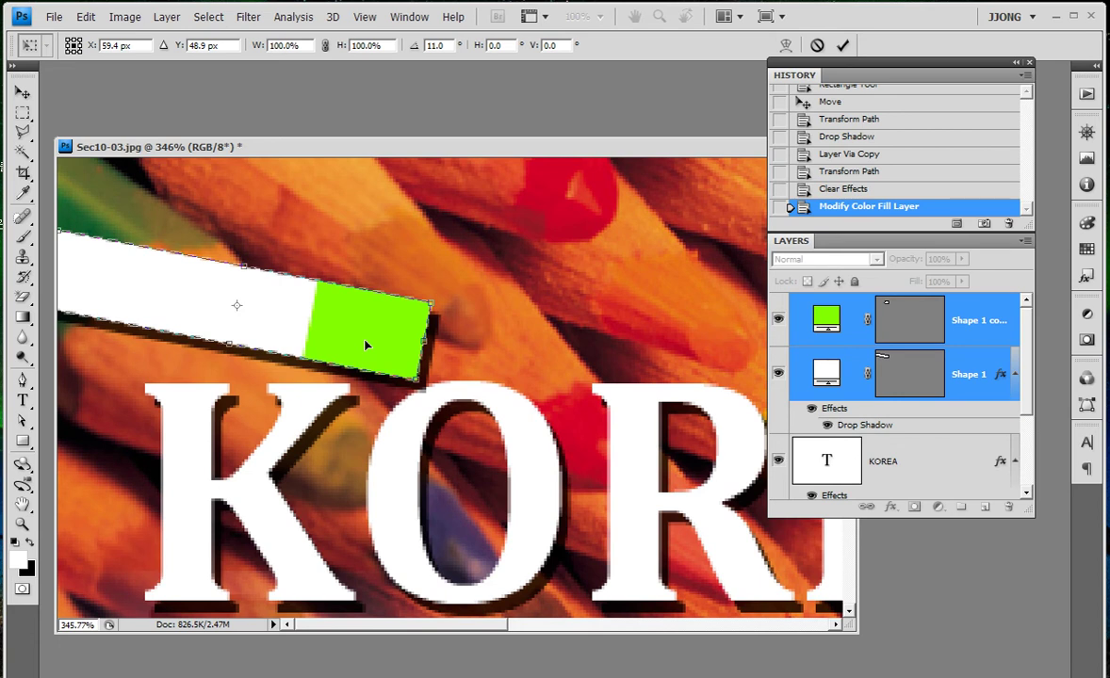
pyautogui.moveTo(393, 321); pyautogui.dragTo(378, 363)
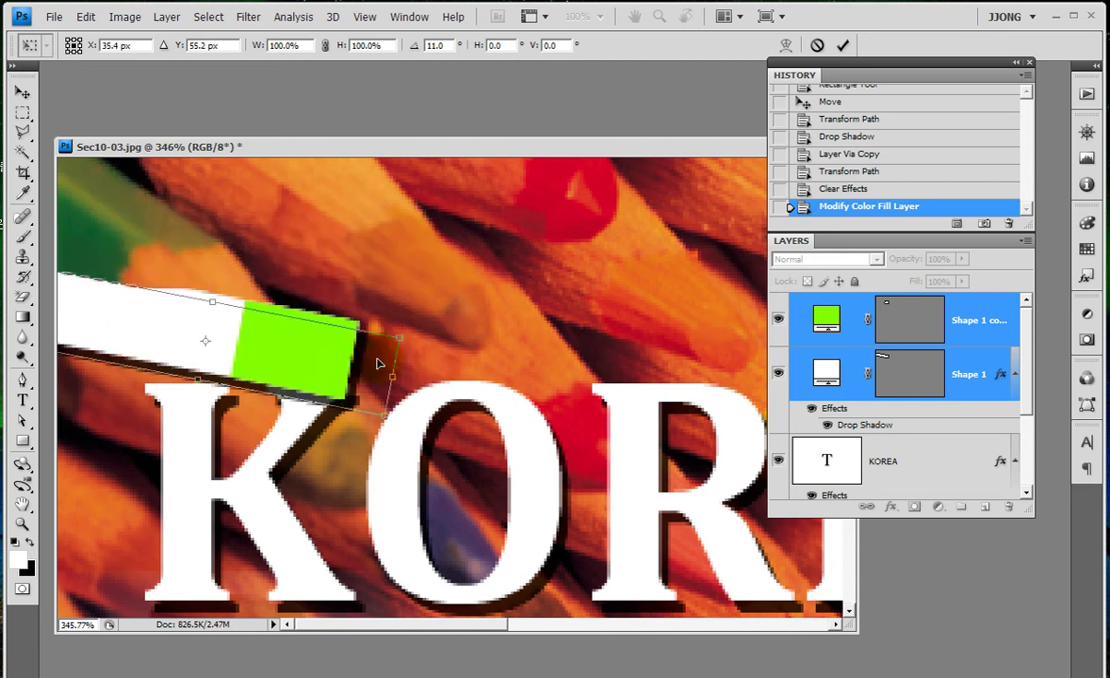
pyautogui.moveTo(378, 363)
pyautogui.mouseDown()
pyautogui.moveTo(321, 332)
pyautogui.moveTo(481, 345)
pyautogui.moveTo(311, 330)
pyautogui.moveTo(317, 344)
pyautogui.moveTo(321, 328)
pyautogui.mouseUp()
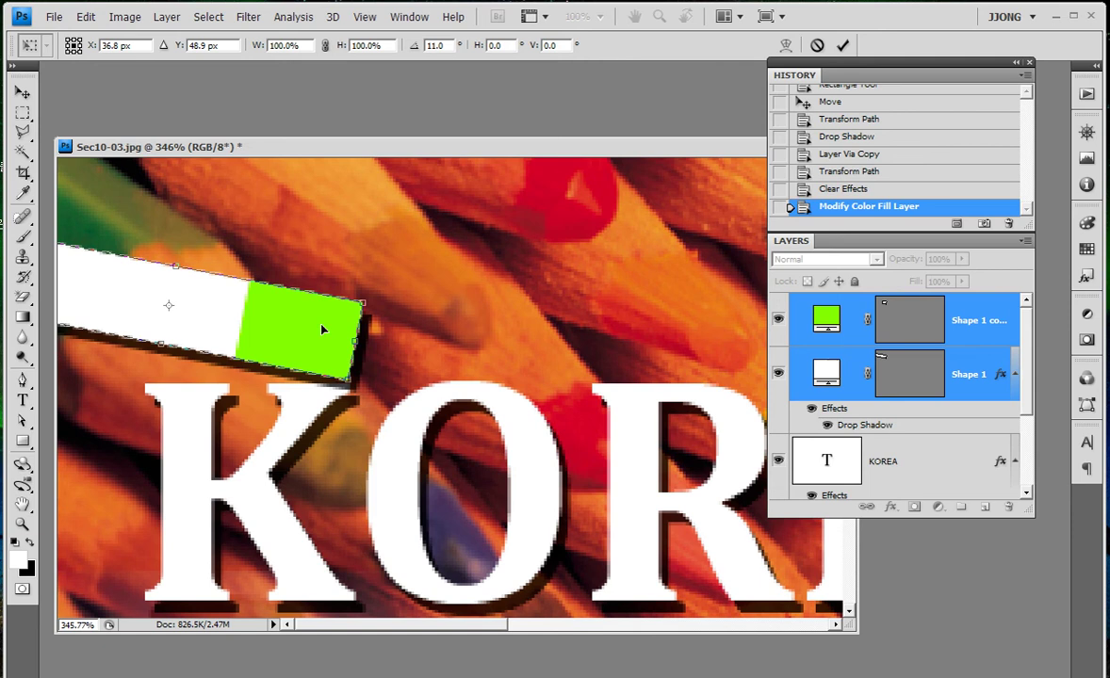
pyautogui.press('Return')
# Zoom back to 100% and nudge the tilted bar slightly left
pyautogui.press('z')
pyautogui.hotkey('ctrl', '1')
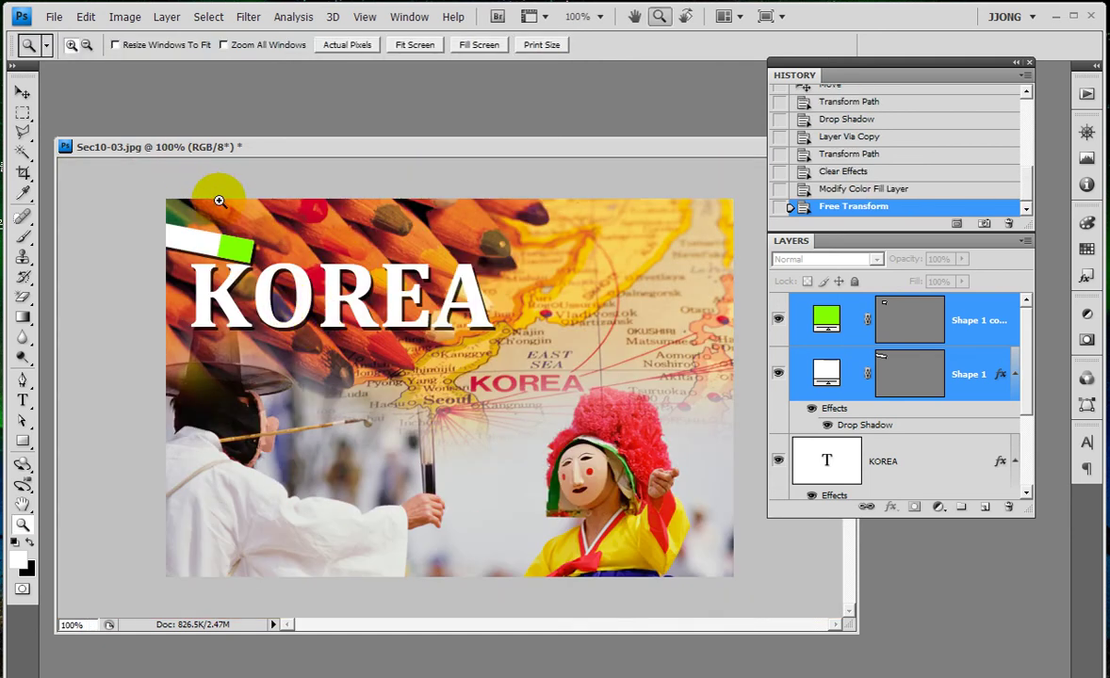
pyautogui.hotkey('shift', 'Left')
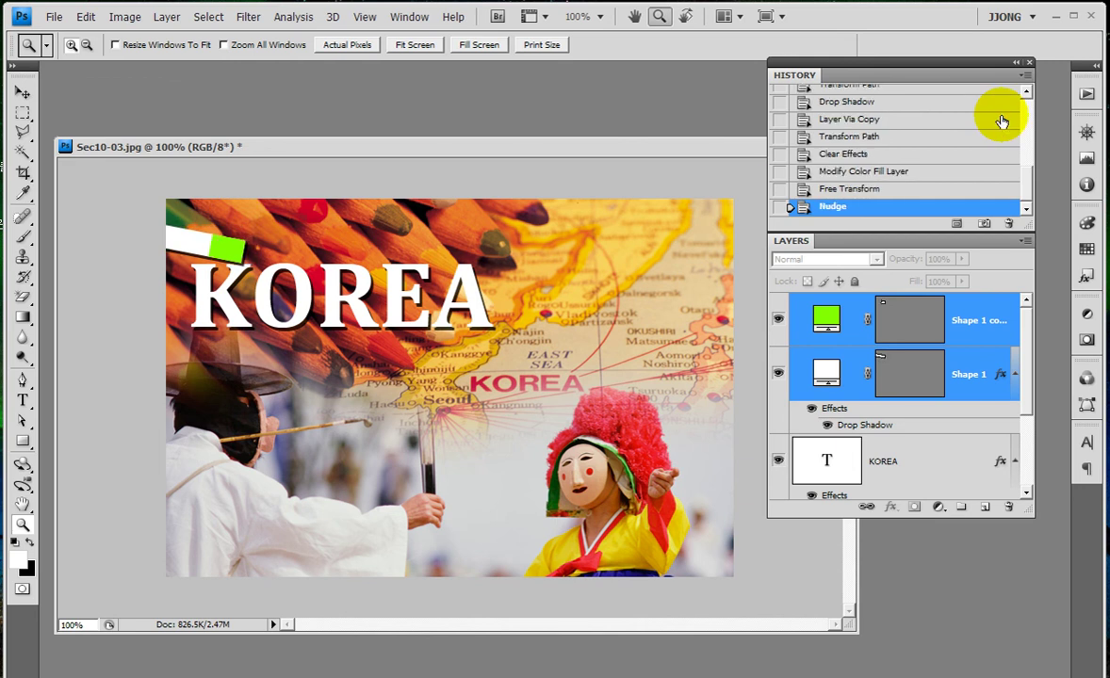